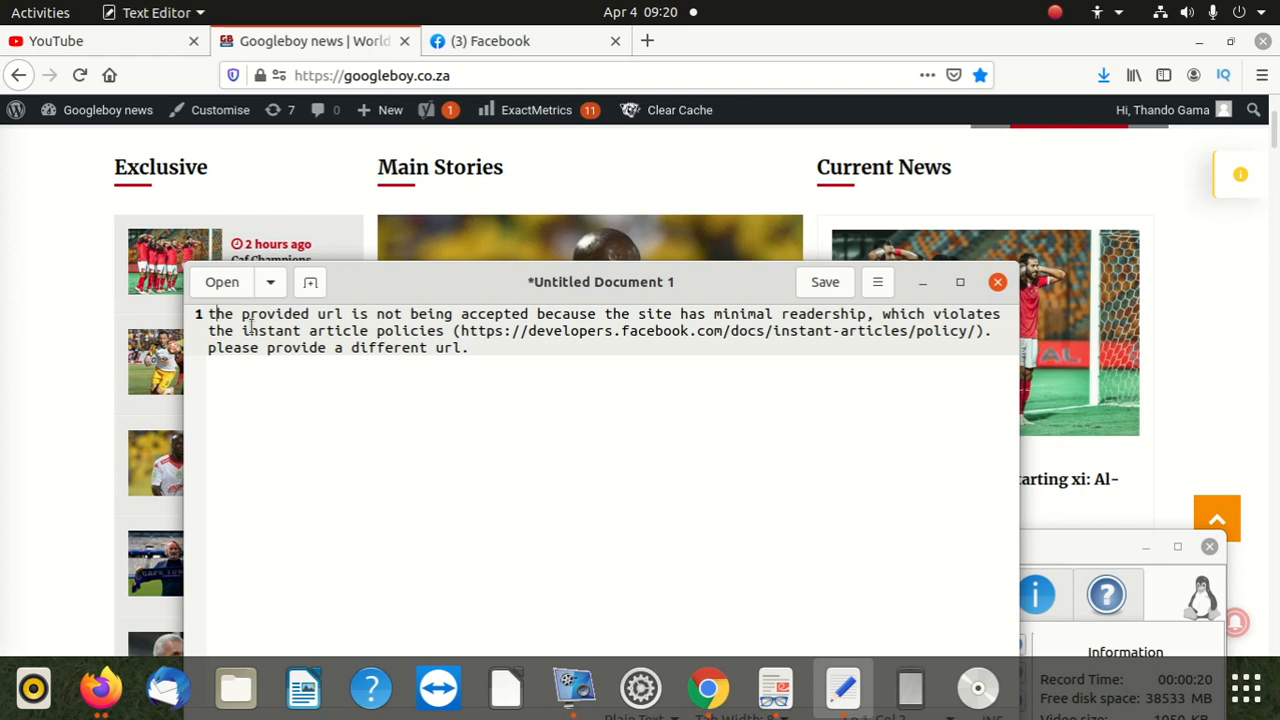
# Capitalise the first word of the note about the rejected URL as "The"
pyautogui.press('BackSpace')
pyautogui.write('T')
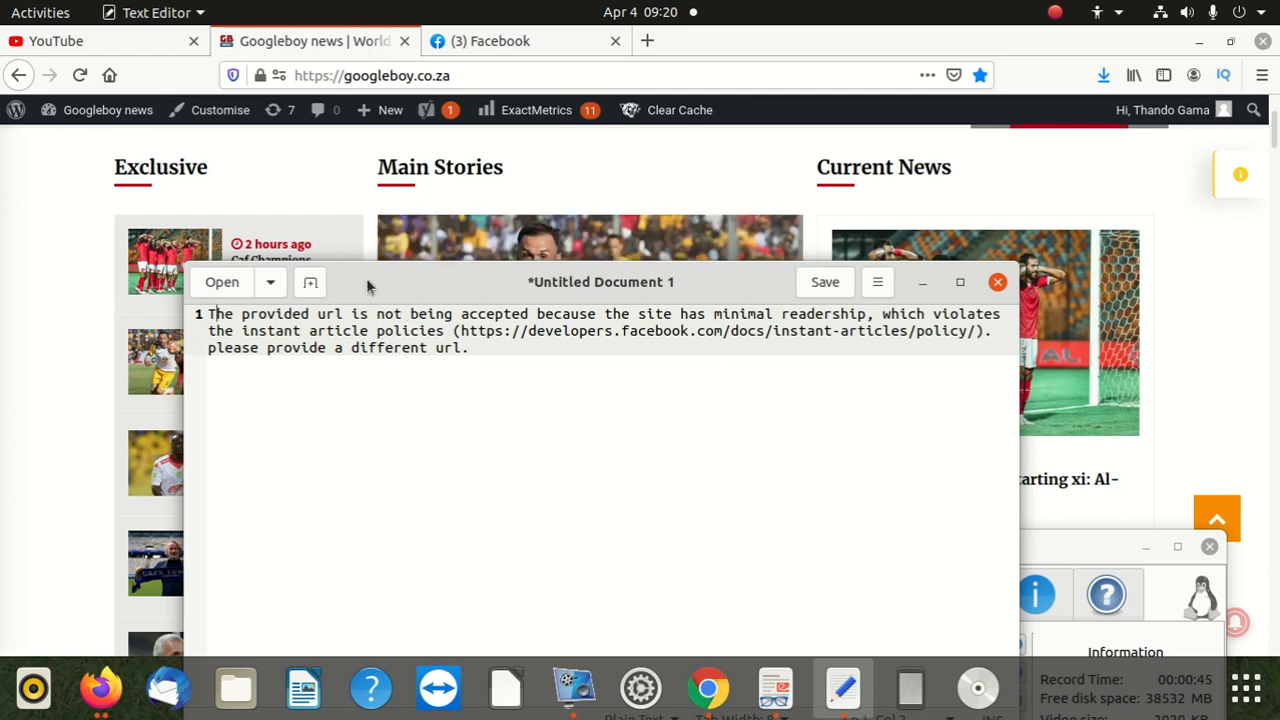
pyautogui.moveTo(366, 278); pyautogui.dragTo(339, 269)
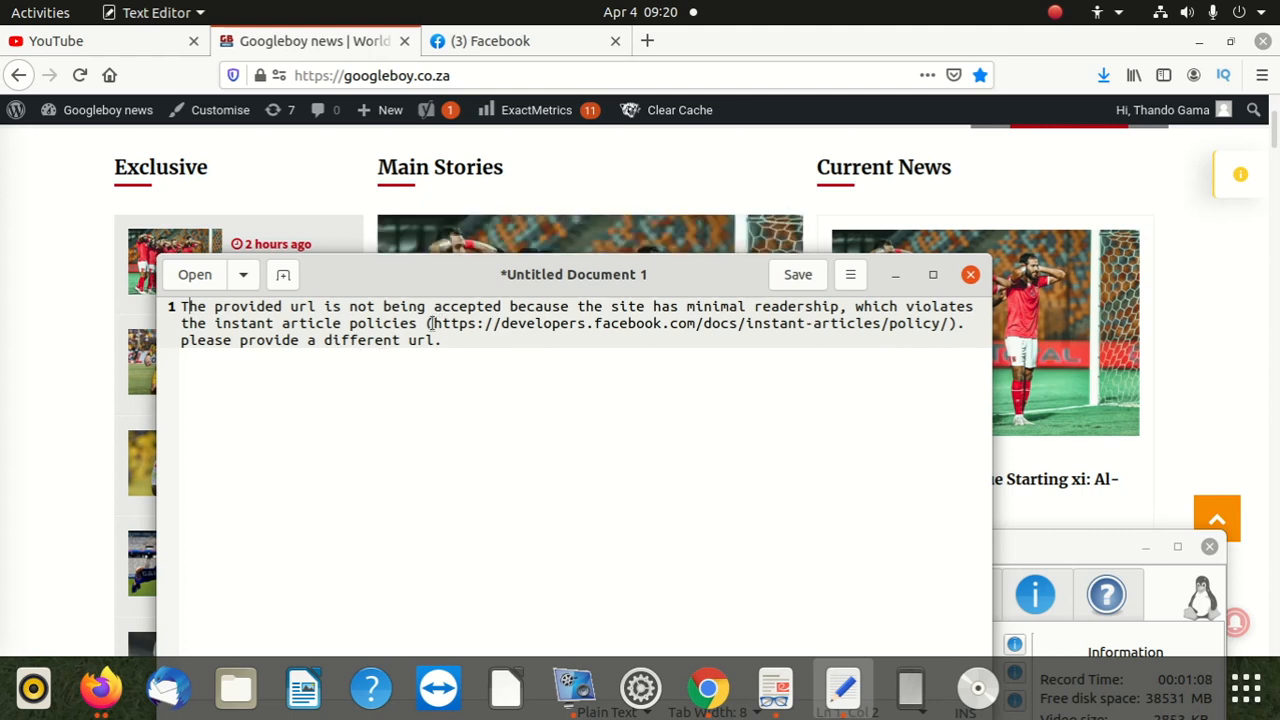
# Review the policy link and closing request in the rejection note, and reposition the note window lower over the website
pyautogui.moveTo(418, 324); pyautogui.dragTo(643, 340)
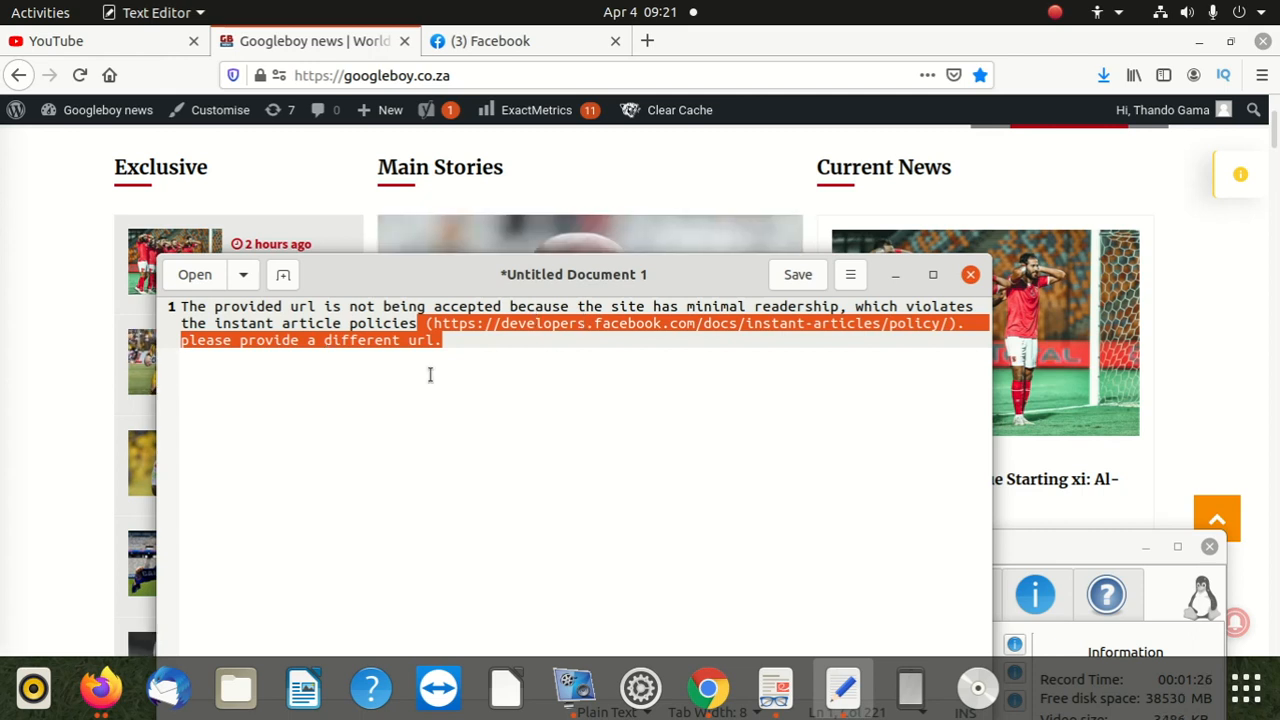
pyautogui.click(457, 341)
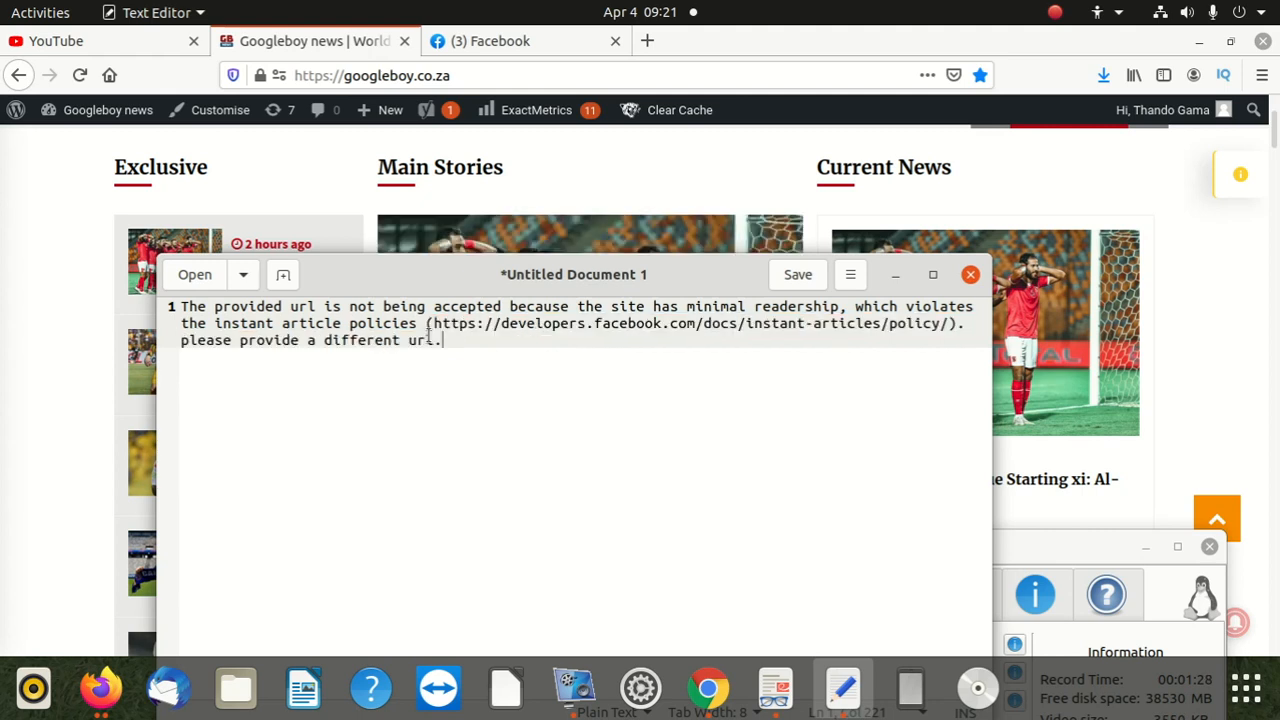
pyautogui.moveTo(408, 340)
pyautogui.mouseDown()
pyautogui.moveTo(368, 338)
pyautogui.moveTo(401, 340)
pyautogui.mouseUp()
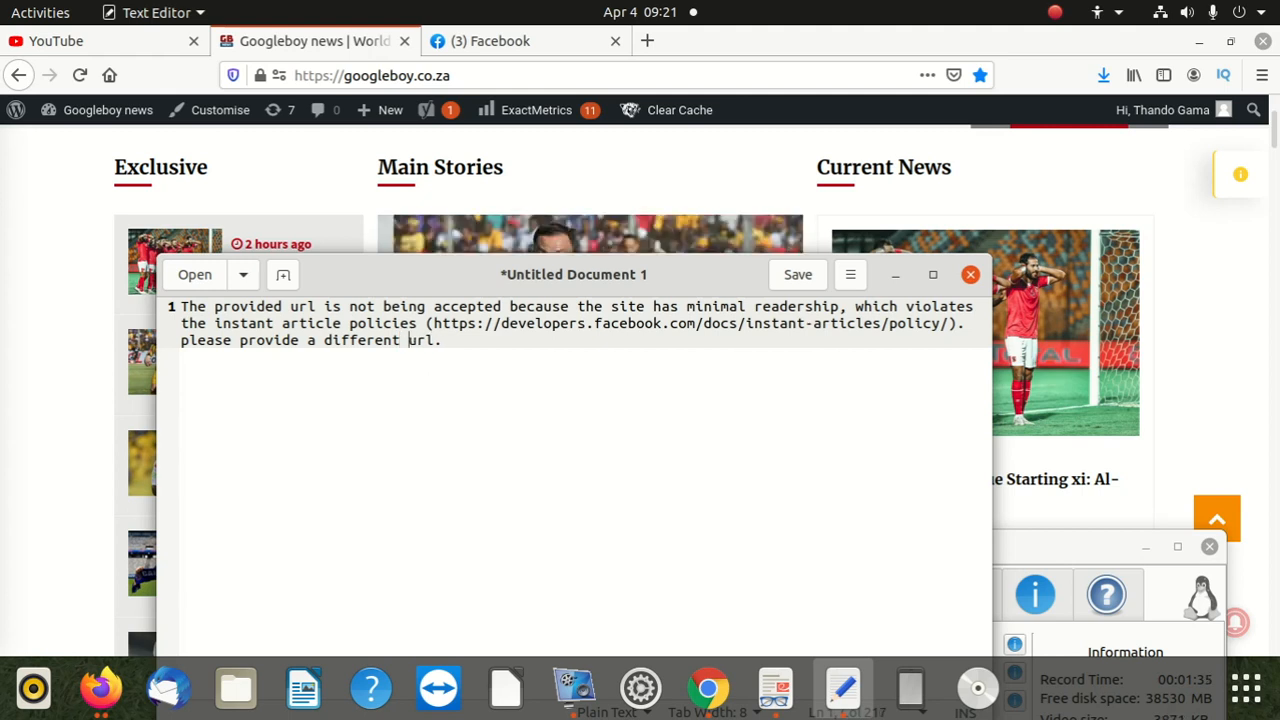
pyautogui.moveTo(430, 275); pyautogui.dragTo(303, 361)
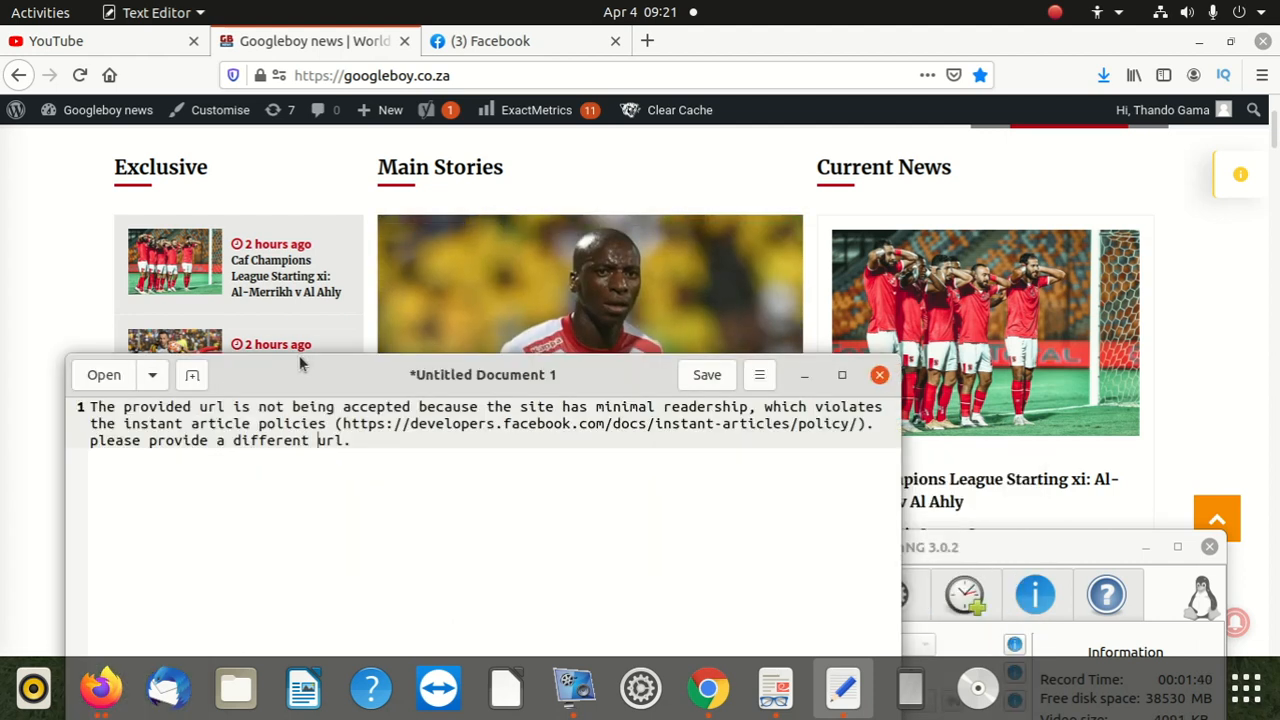
pyautogui.moveTo(400, 384); pyautogui.dragTo(370, 375)
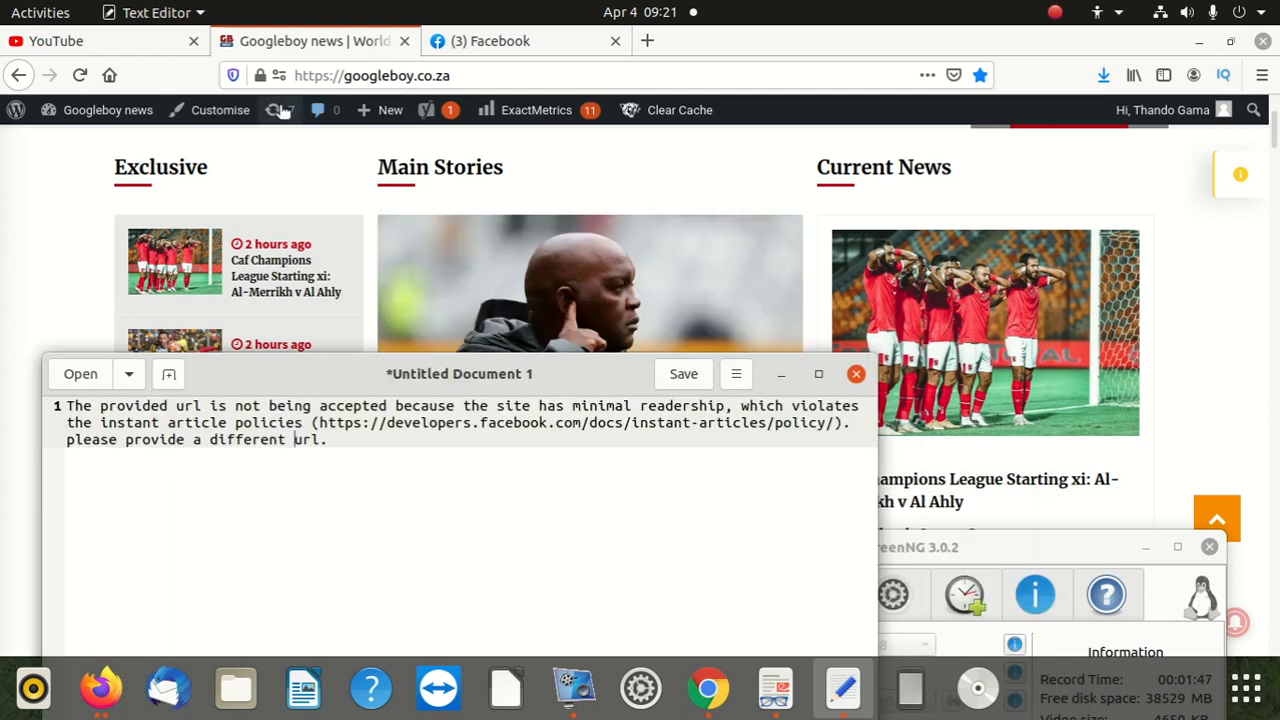
# Open the WordPress dashboard of the Googleboy news site, closing the advertisement that covers the page
pyautogui.moveTo(100, 110)
pyautogui.click(68, 140)
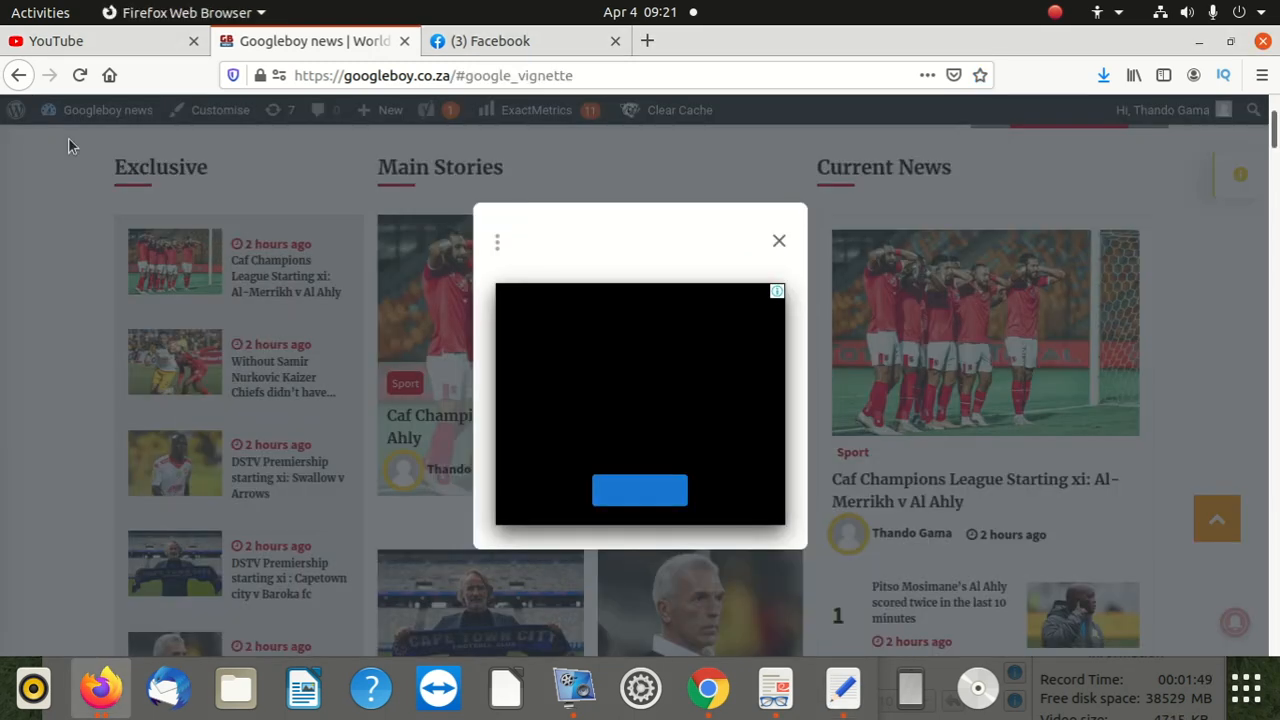
pyautogui.click(776, 241)
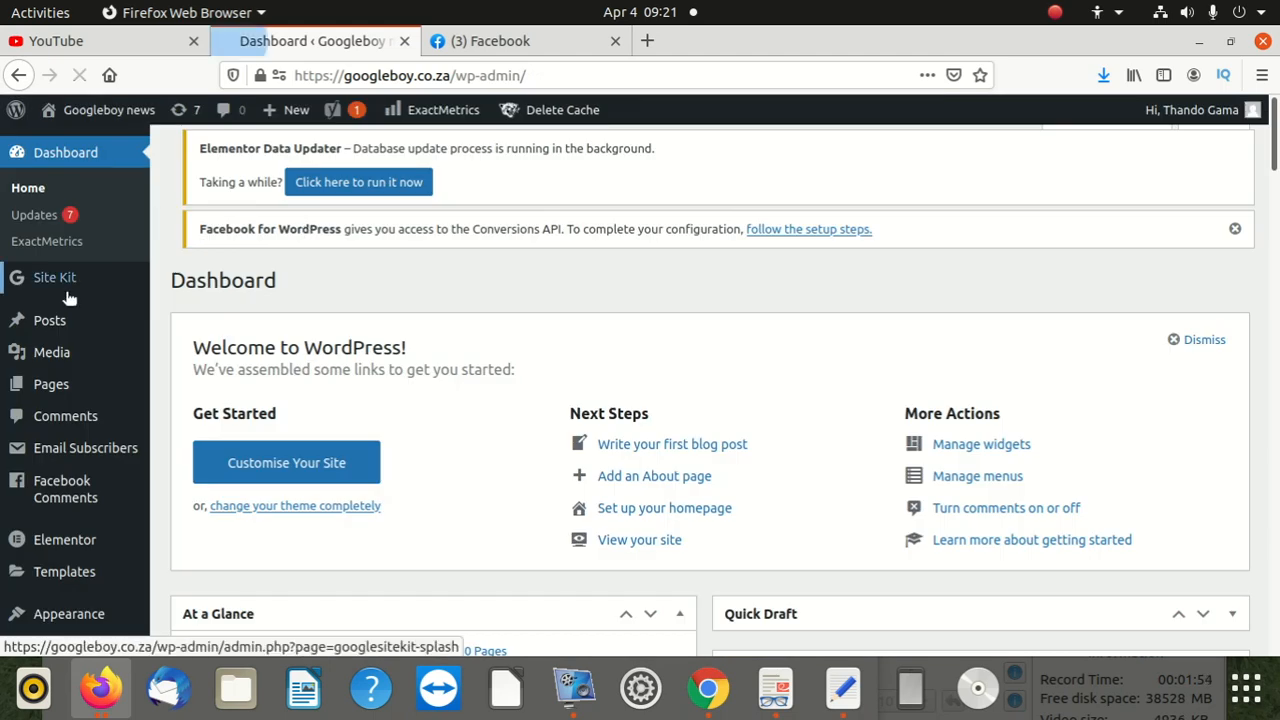
# Open the list of installed plugins in the WordPress admin
pyautogui.scroll(-3, 70, 297)
pyautogui.moveTo(74, 436)
pyautogui.scroll(-2, 80, 440)
pyautogui.scroll(1, 90, 460)
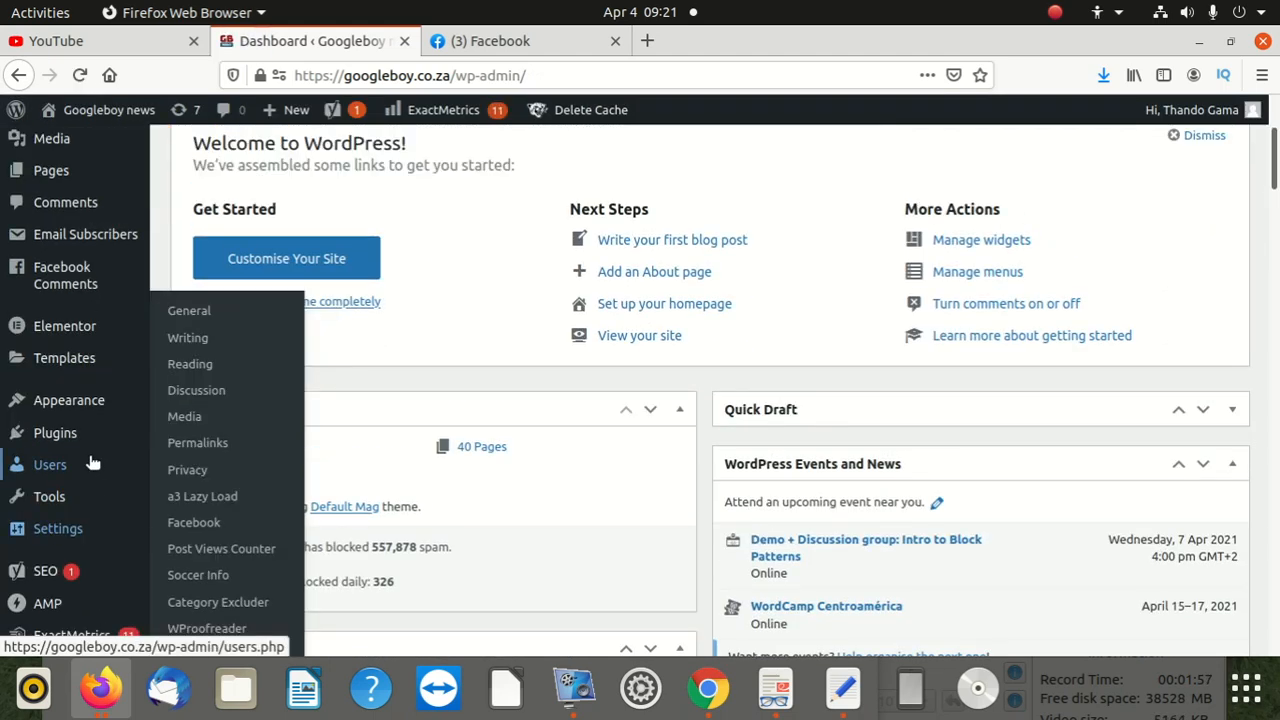
pyautogui.moveTo(101, 404)
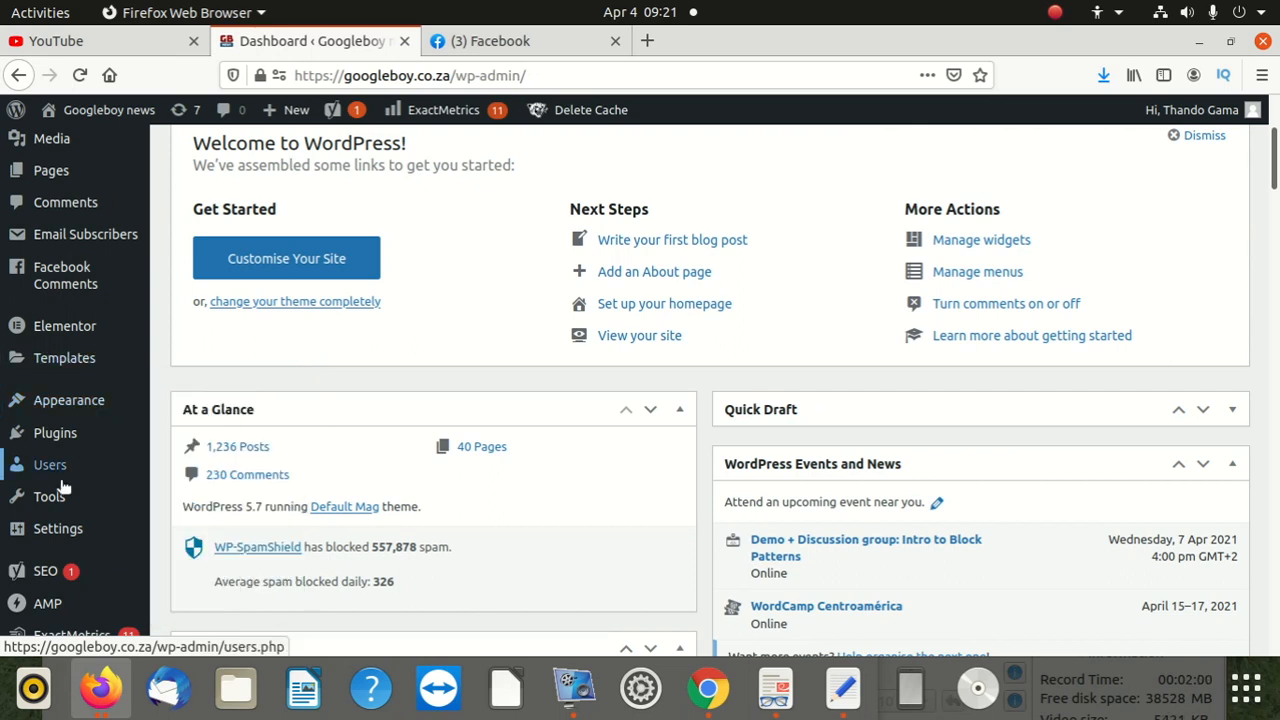
pyautogui.click(173, 432)
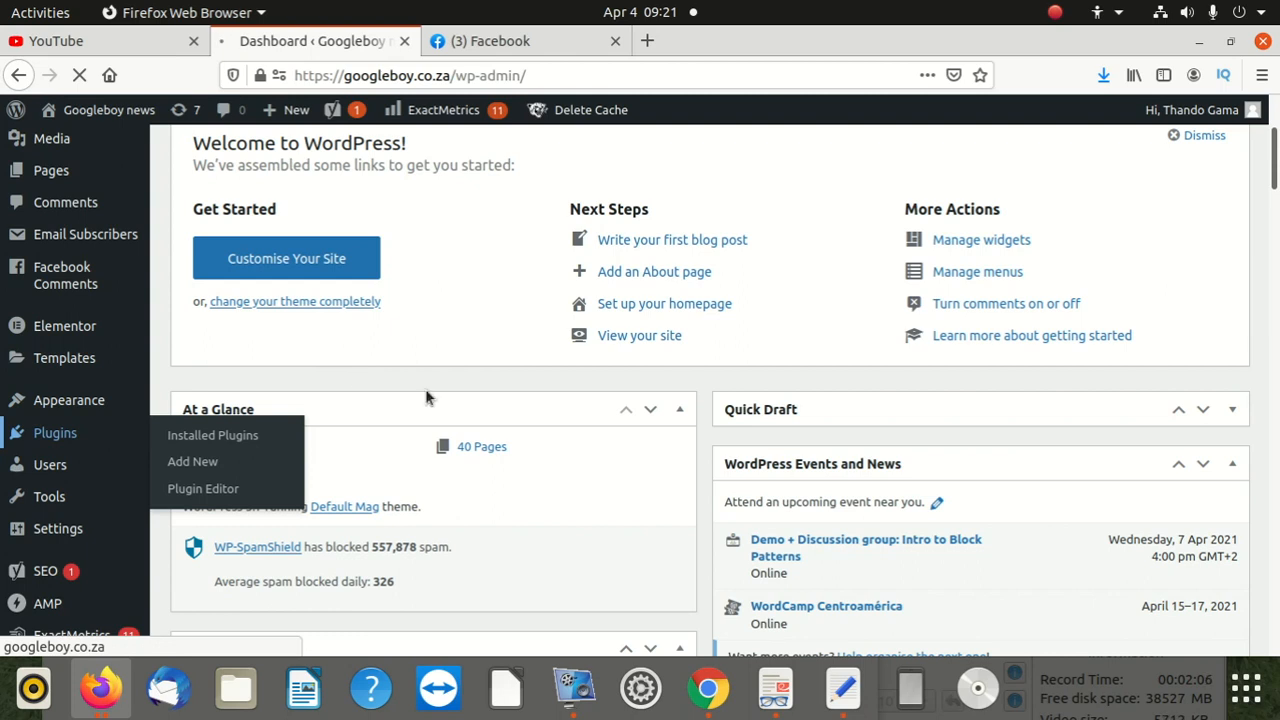
# Find the Instant Articles for WP plugin in the installed plugins and open its settings
pyautogui.scroll(-5, 266, 400)
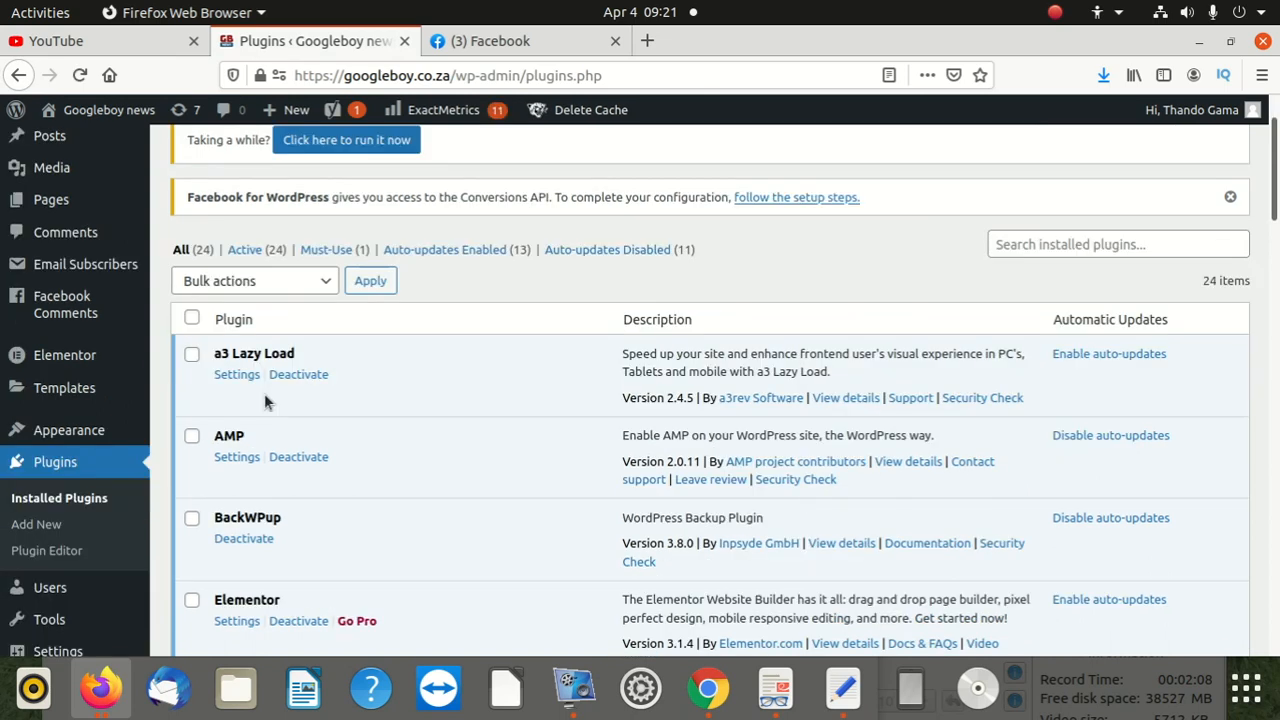
pyautogui.scroll(-6, 265, 449)
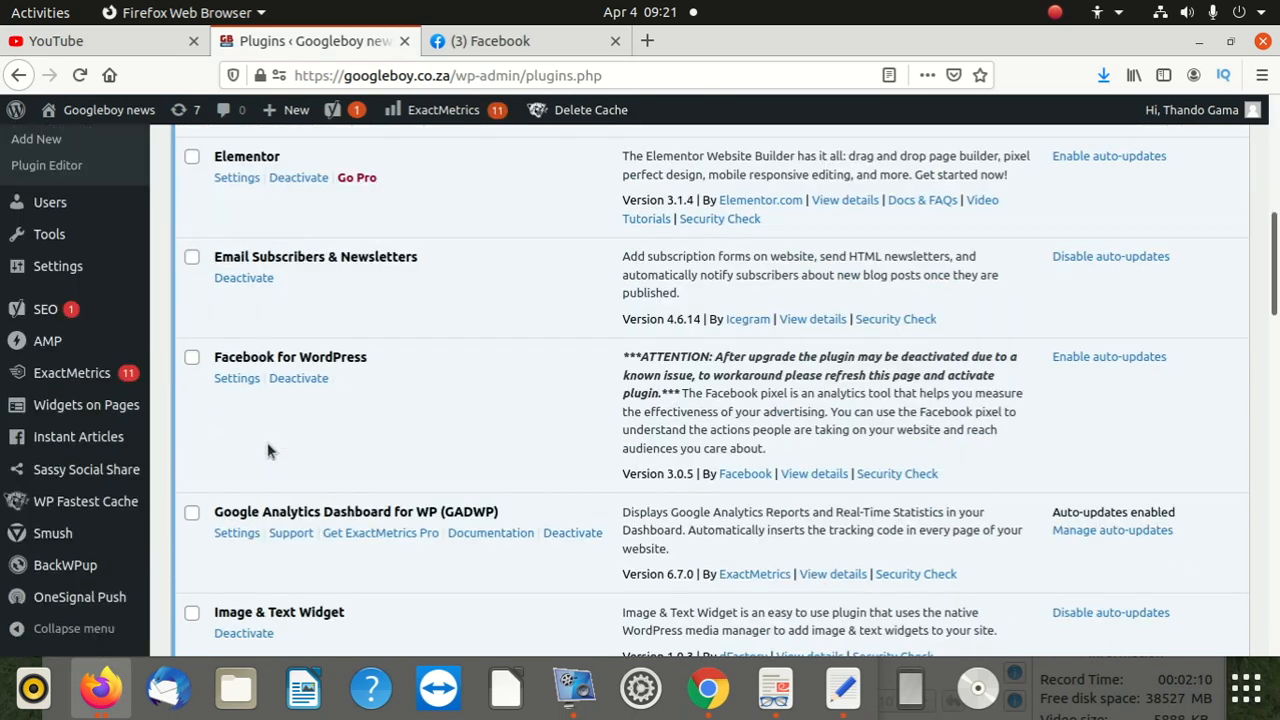
pyautogui.scroll(2, 345, 425)
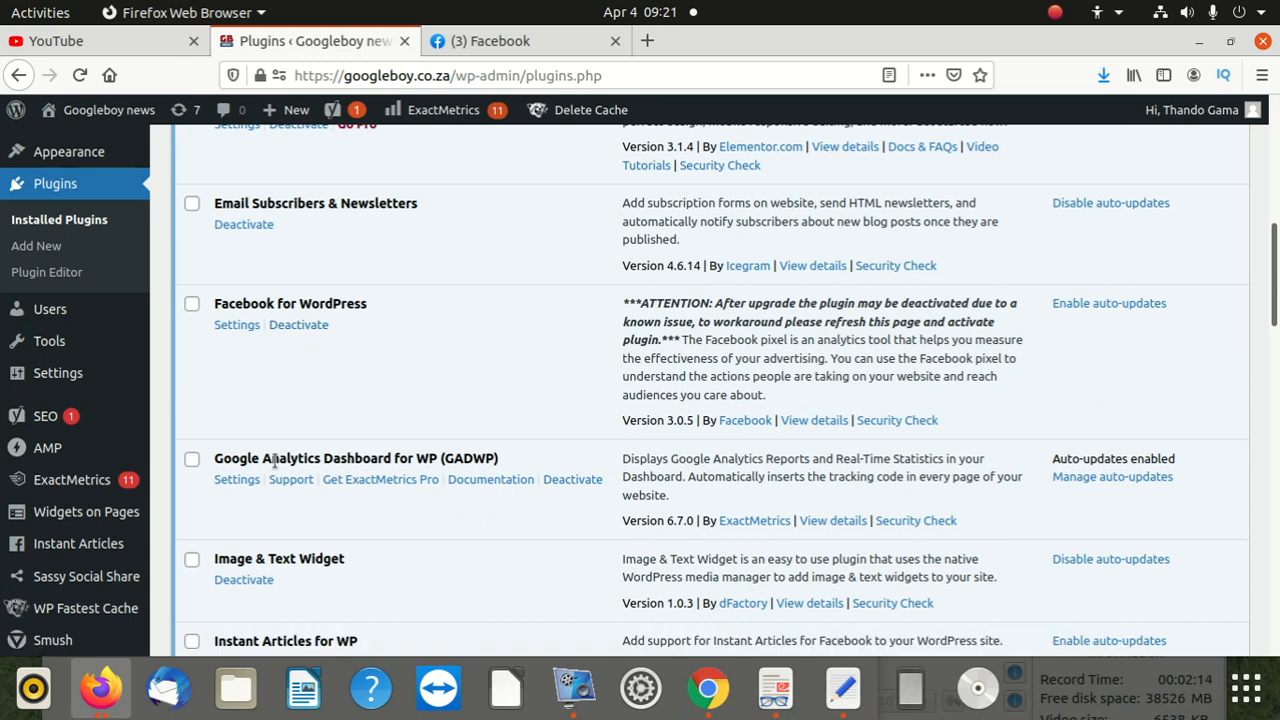
pyautogui.scroll(-3, 304, 452)
pyautogui.scroll(-2, 304, 445)
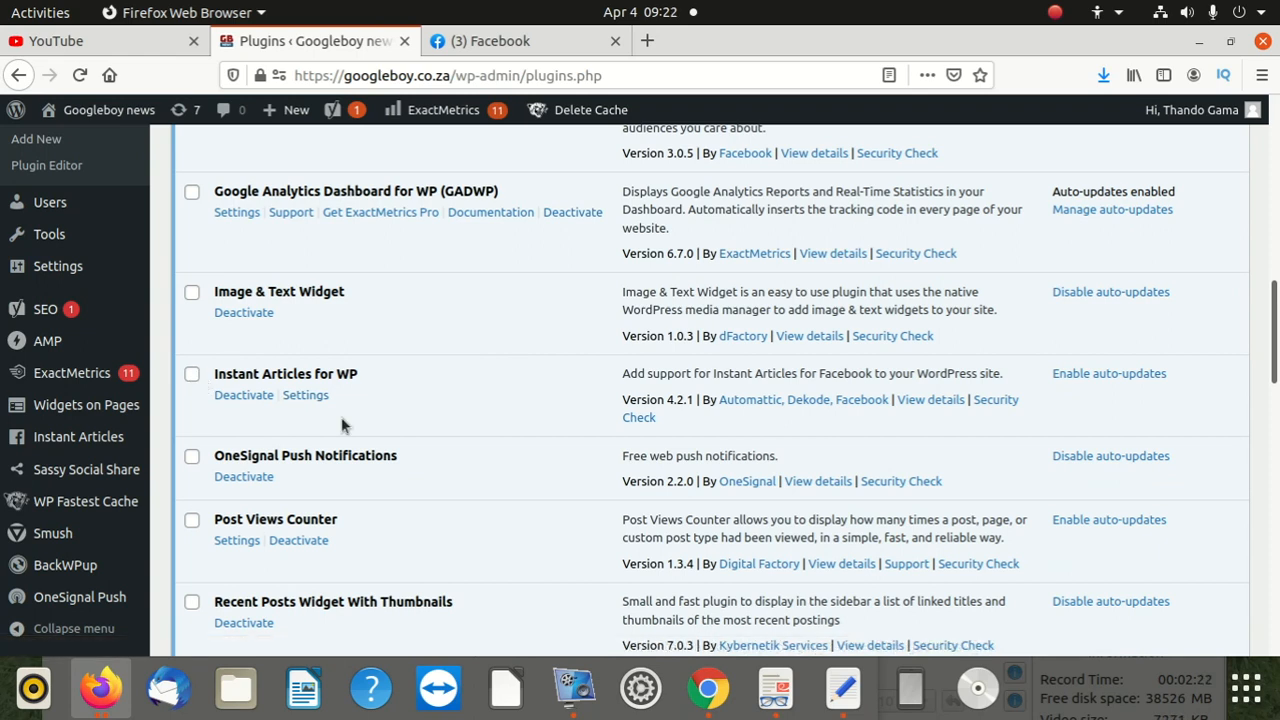
pyautogui.click(303, 395)
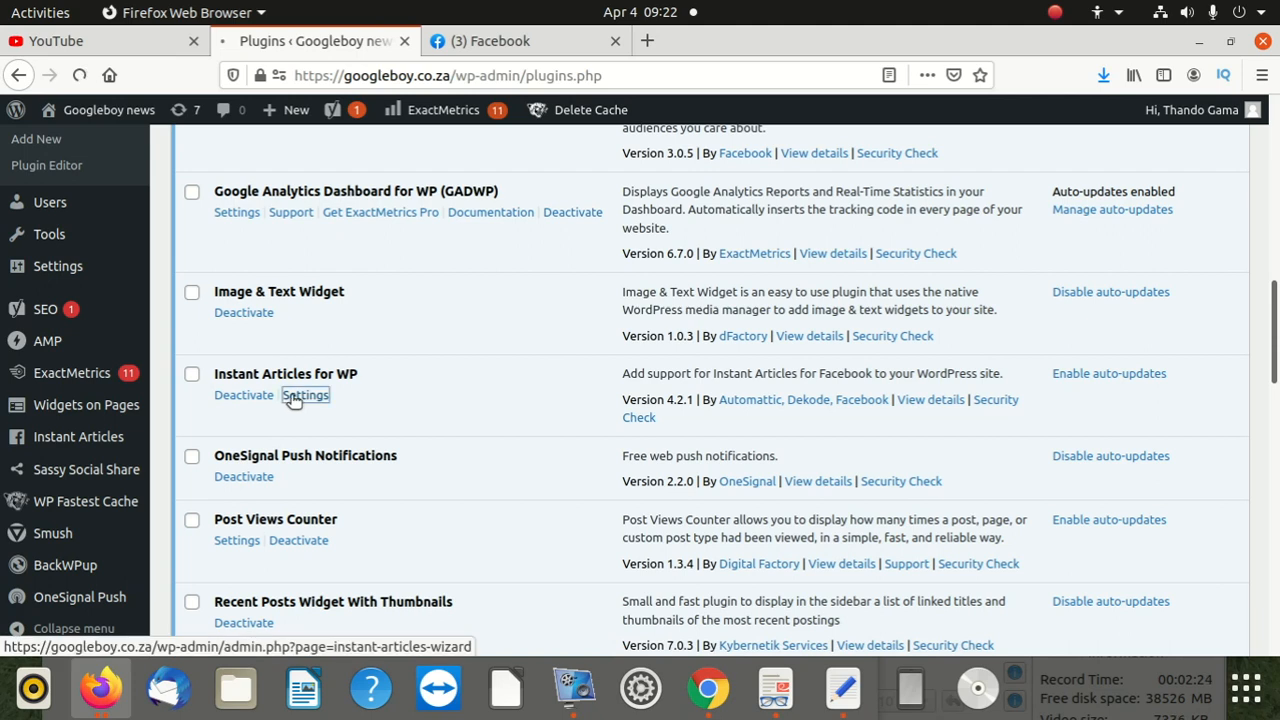
# Clear the Facebook Page ID value in the Facebook Instant Articles settings
pyautogui.scroll(-3, 420, 410)
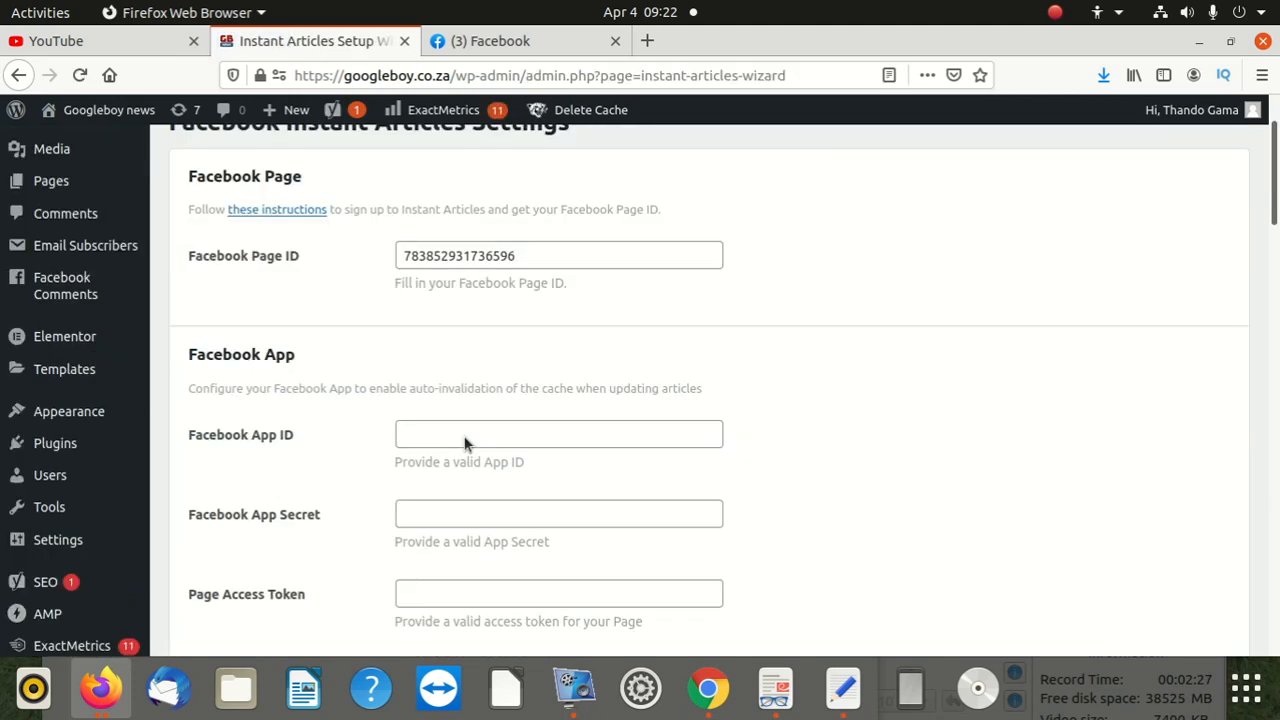
pyautogui.scroll(2, 508, 366)
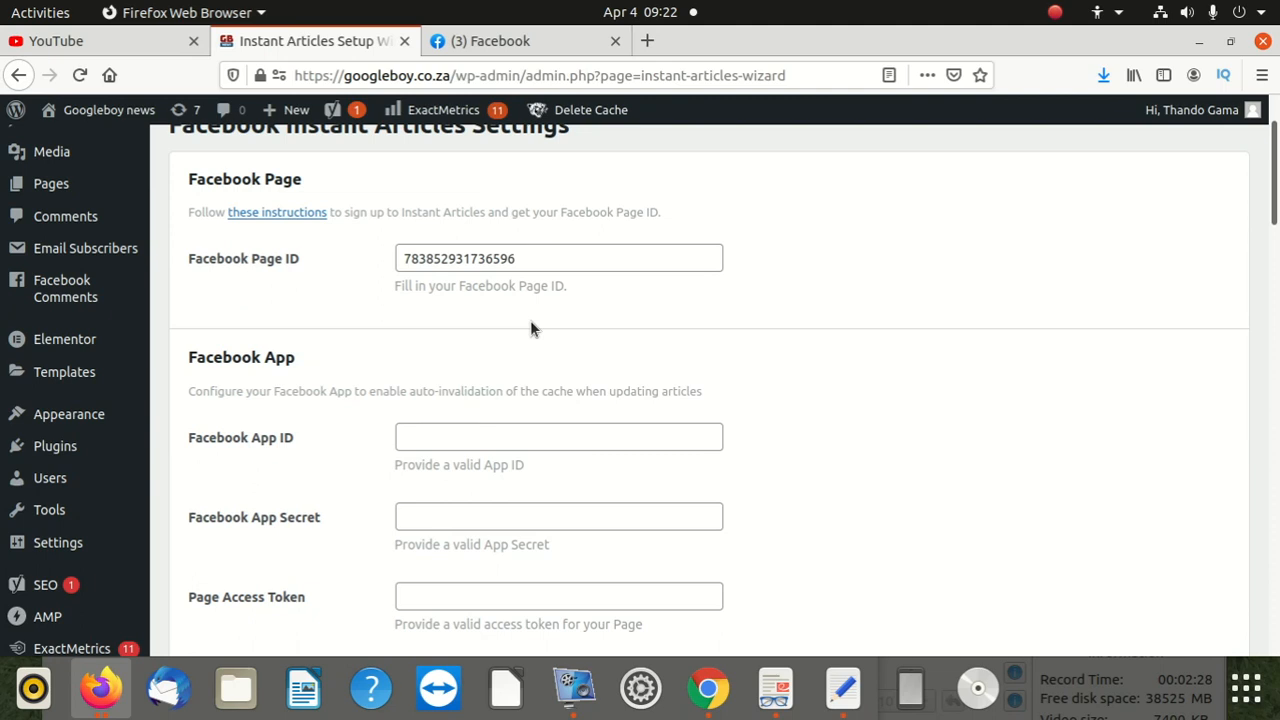
pyautogui.moveTo(540, 259); pyautogui.dragTo(392, 256)
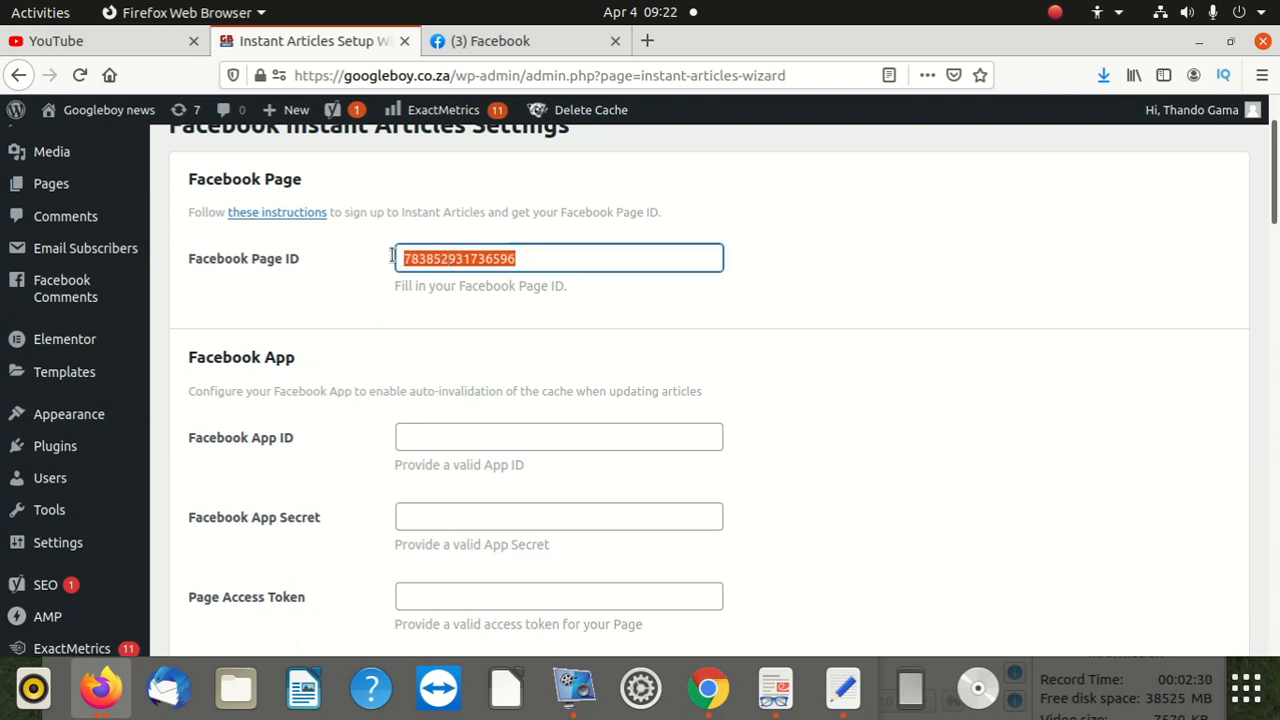
pyautogui.press('BackSpace')
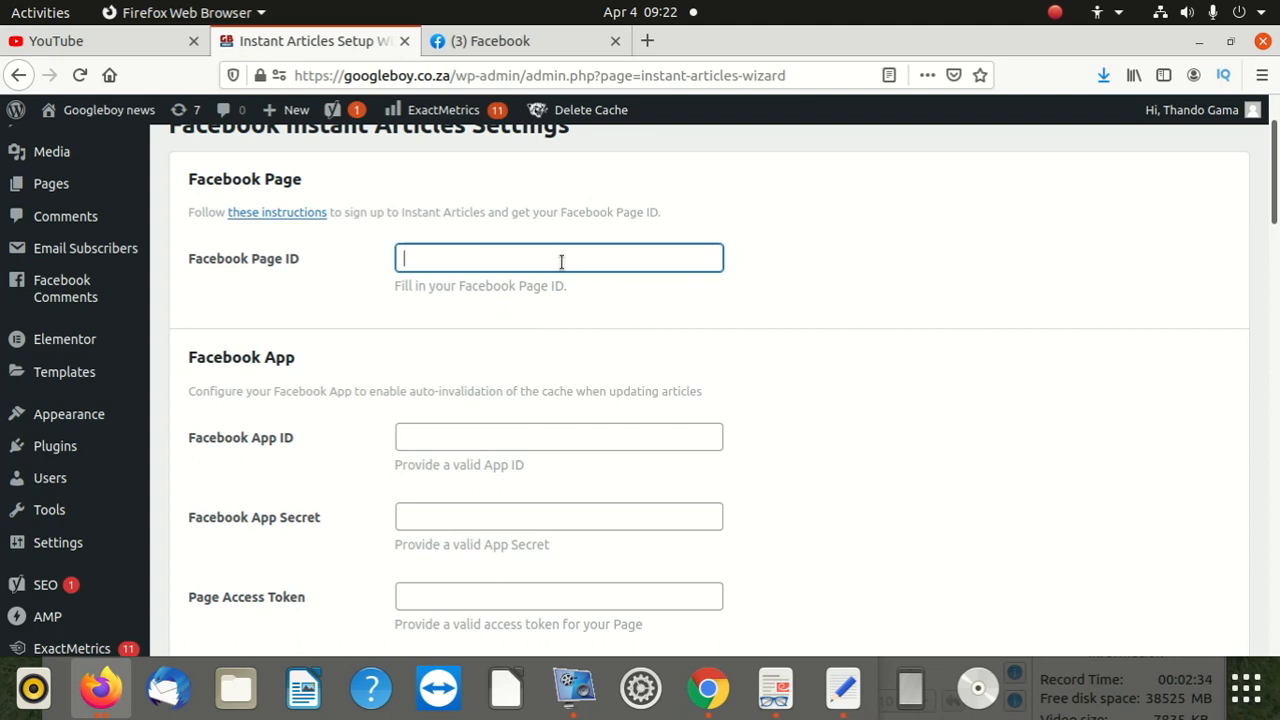
# Switch to Facebook and open the Google Boy News page from the list of managed pages
pyautogui.click(490, 41)
pyautogui.scroll(2, 400, 270)
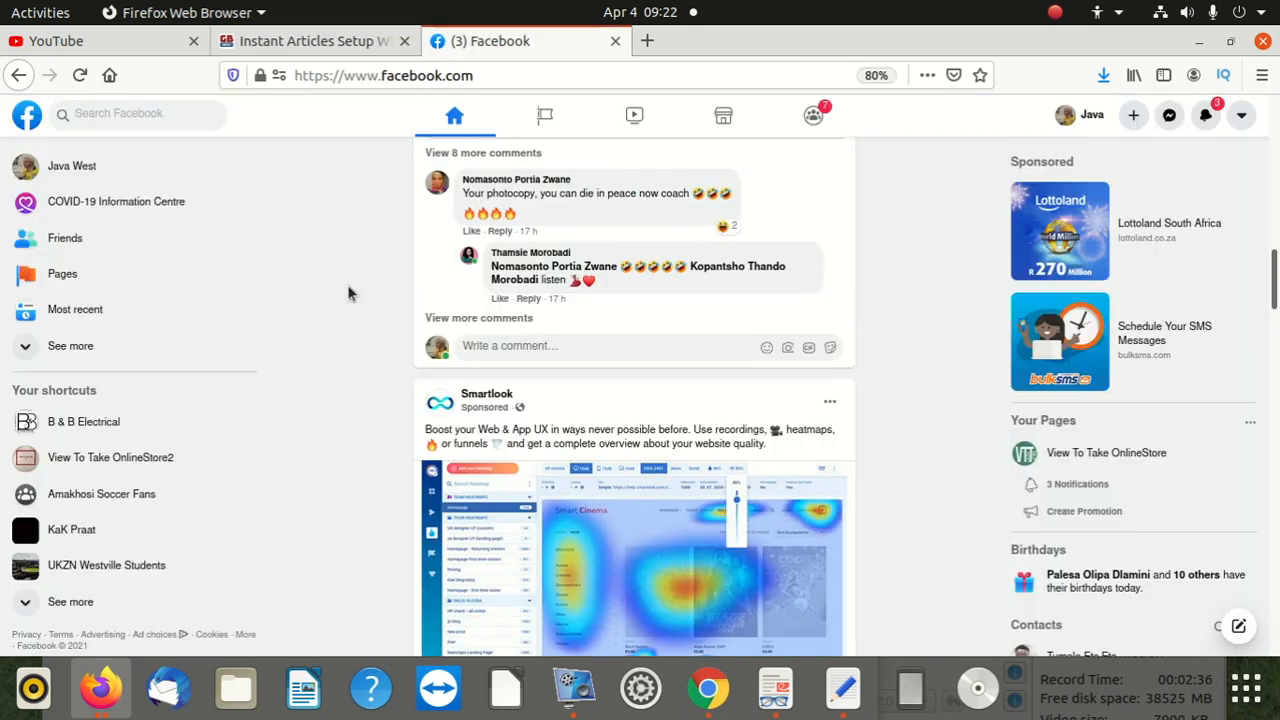
pyautogui.click(95, 271)
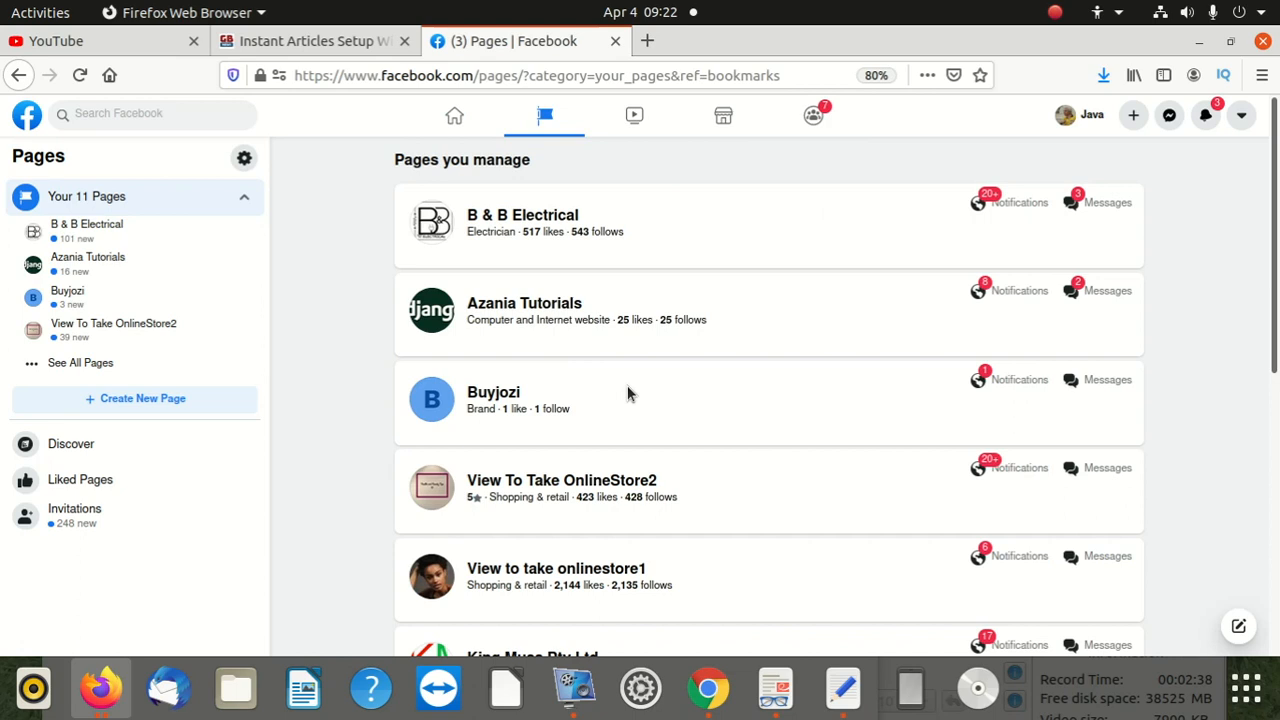
pyautogui.scroll(-3, 630, 380)
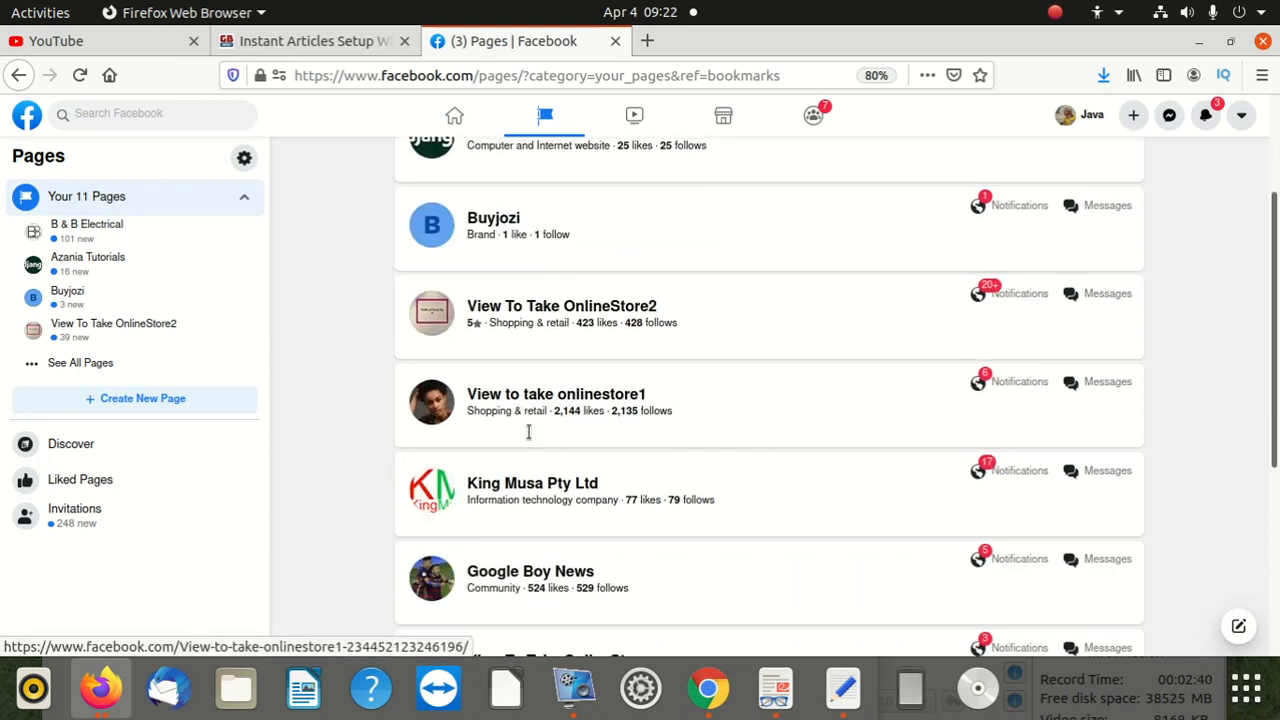
pyautogui.scroll(-4, 529, 432)
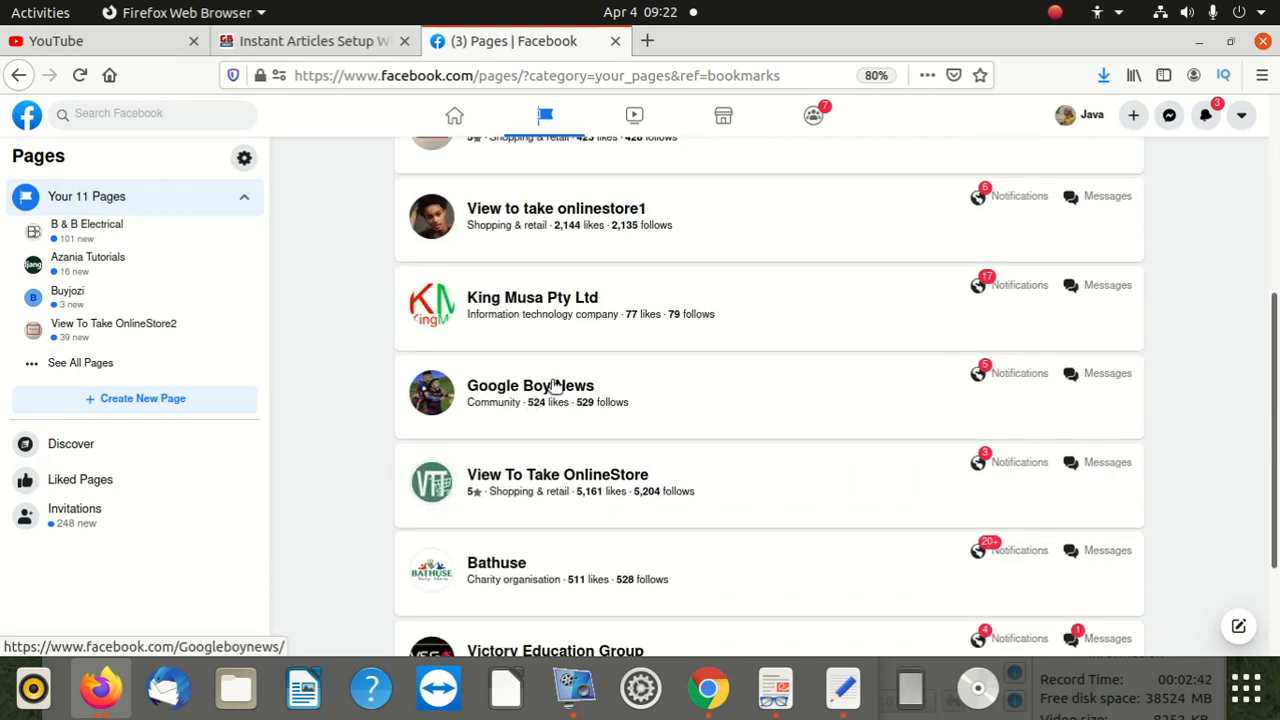
pyautogui.click(555, 385)
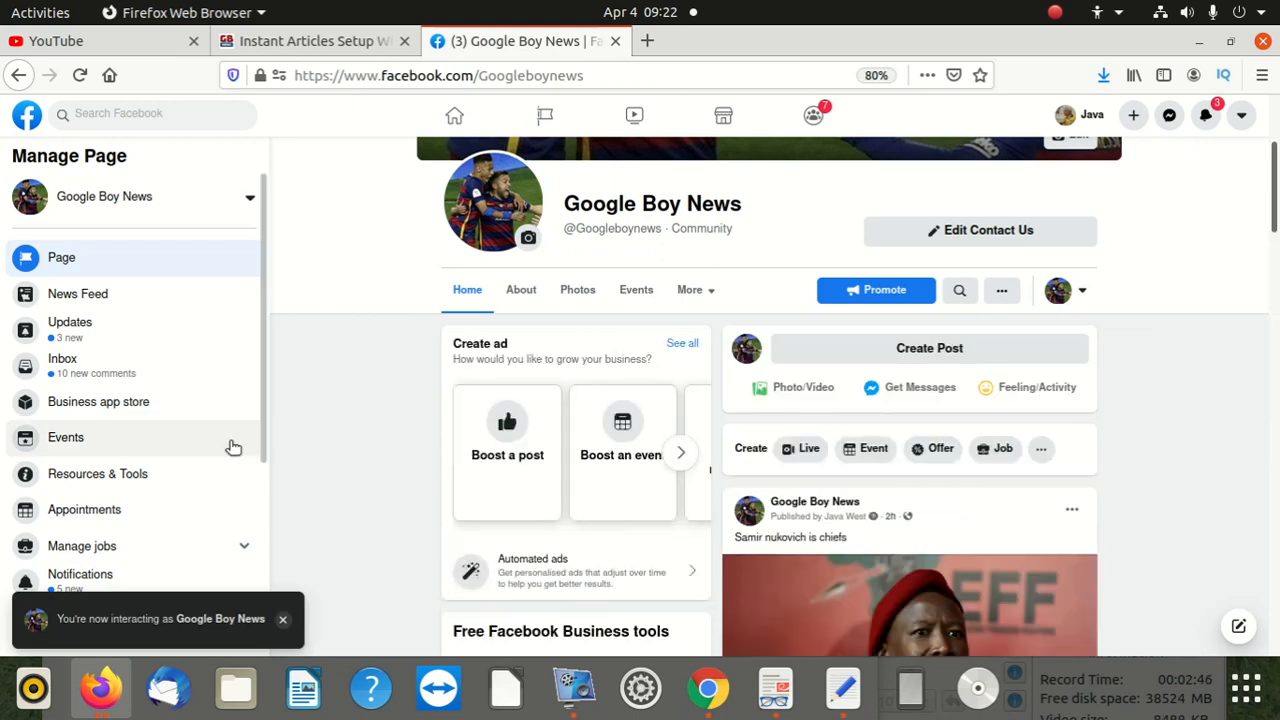
# Look through the management options of the Google Boy News page and open its About section
pyautogui.scroll(-2, 303, 374)
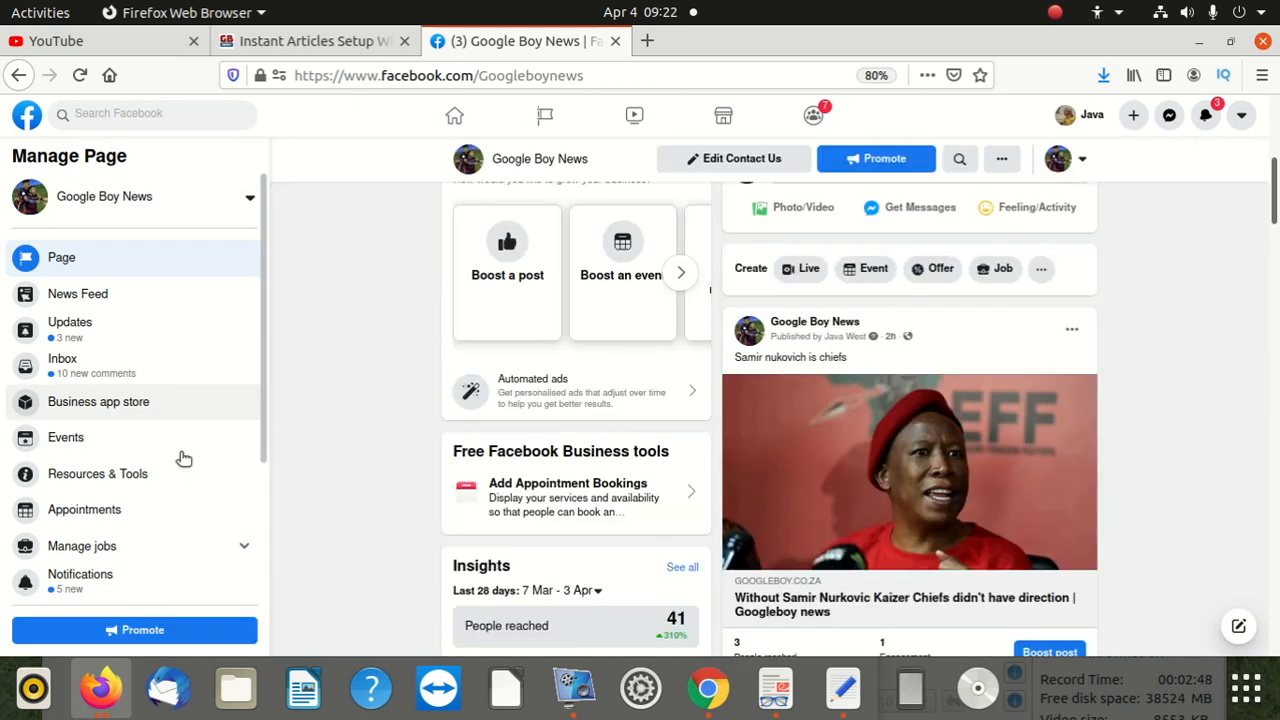
pyautogui.scroll(-2, 149, 494)
pyautogui.scroll(-1, 141, 510)
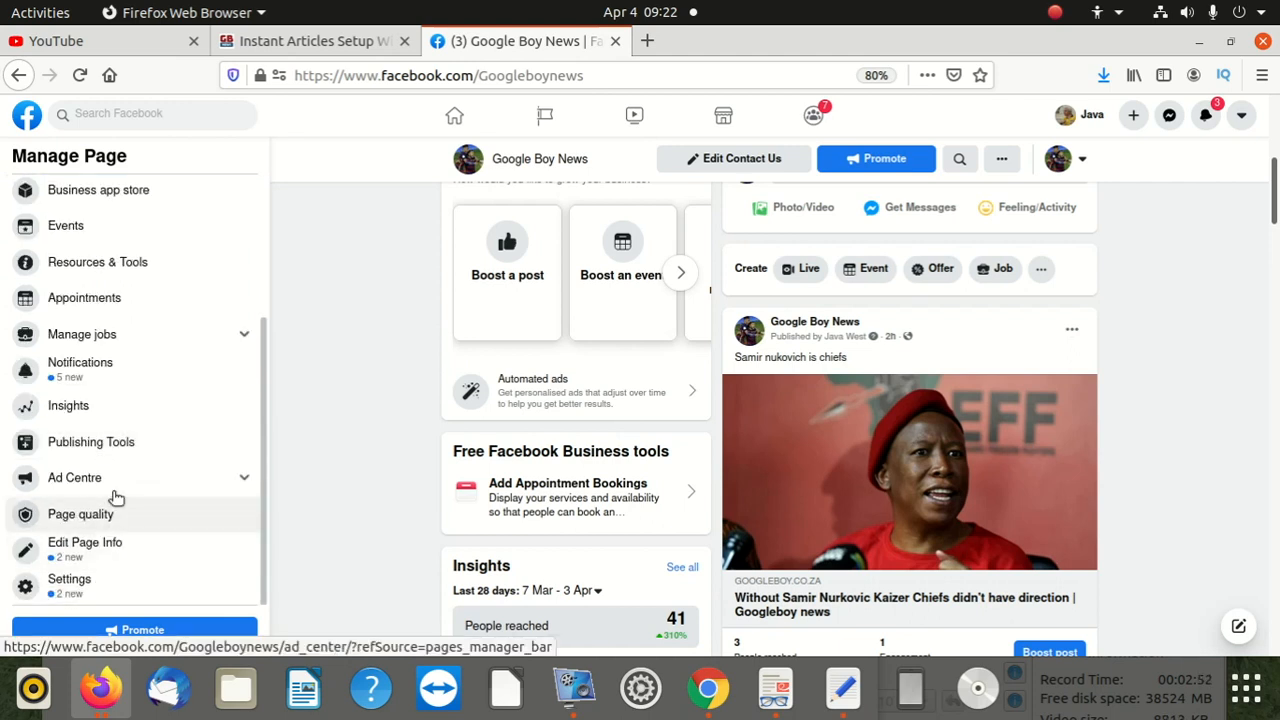
pyautogui.scroll(1, 116, 490)
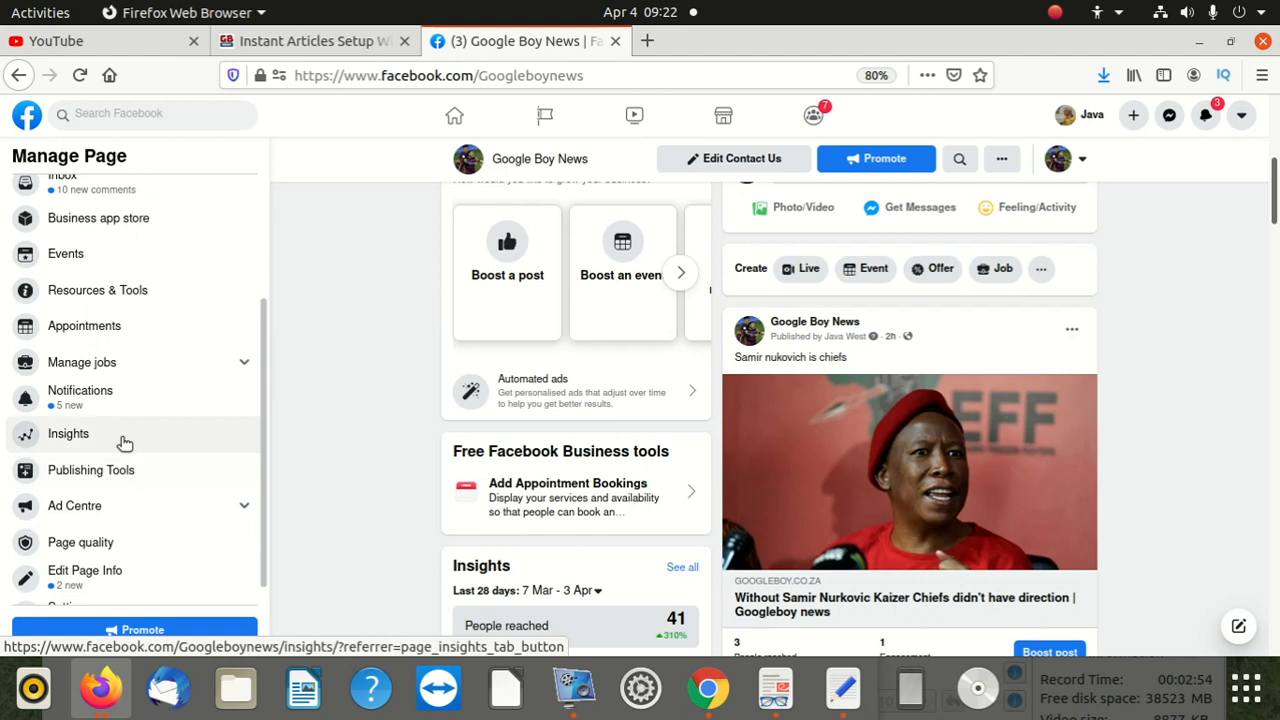
pyautogui.scroll(4, 103, 443)
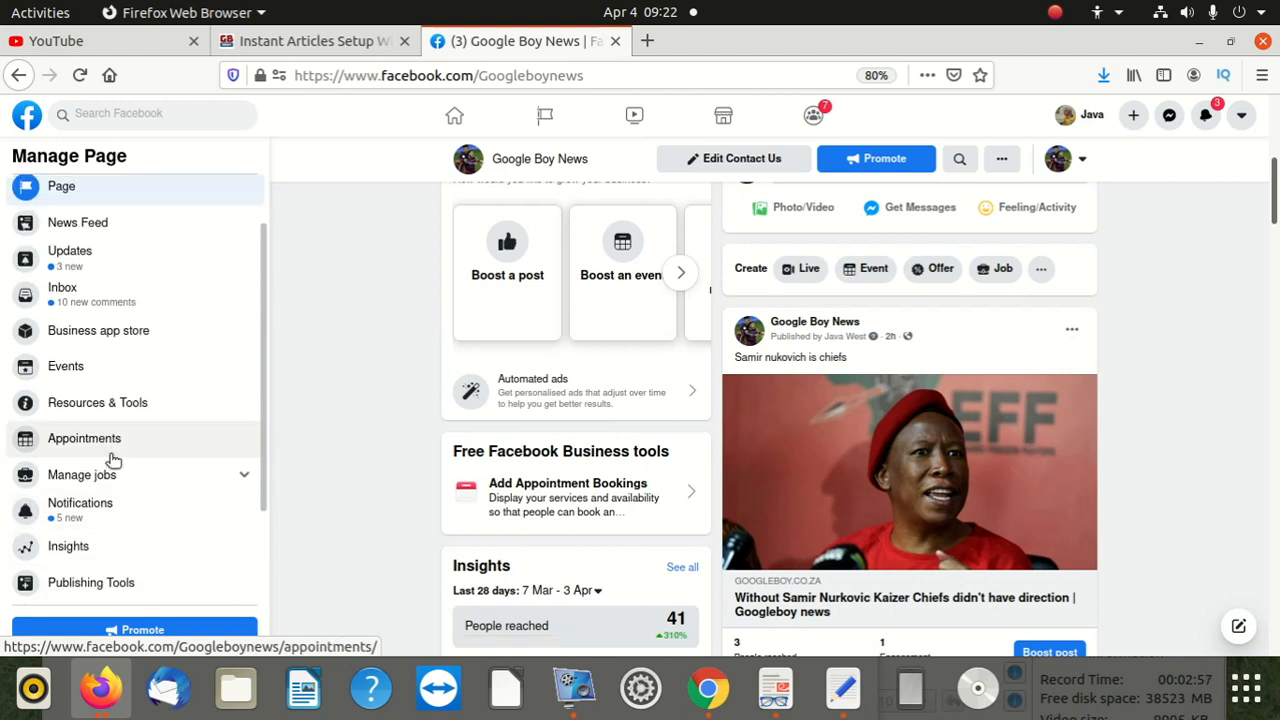
pyautogui.scroll(1, 112, 462)
pyautogui.scroll(2, 115, 467)
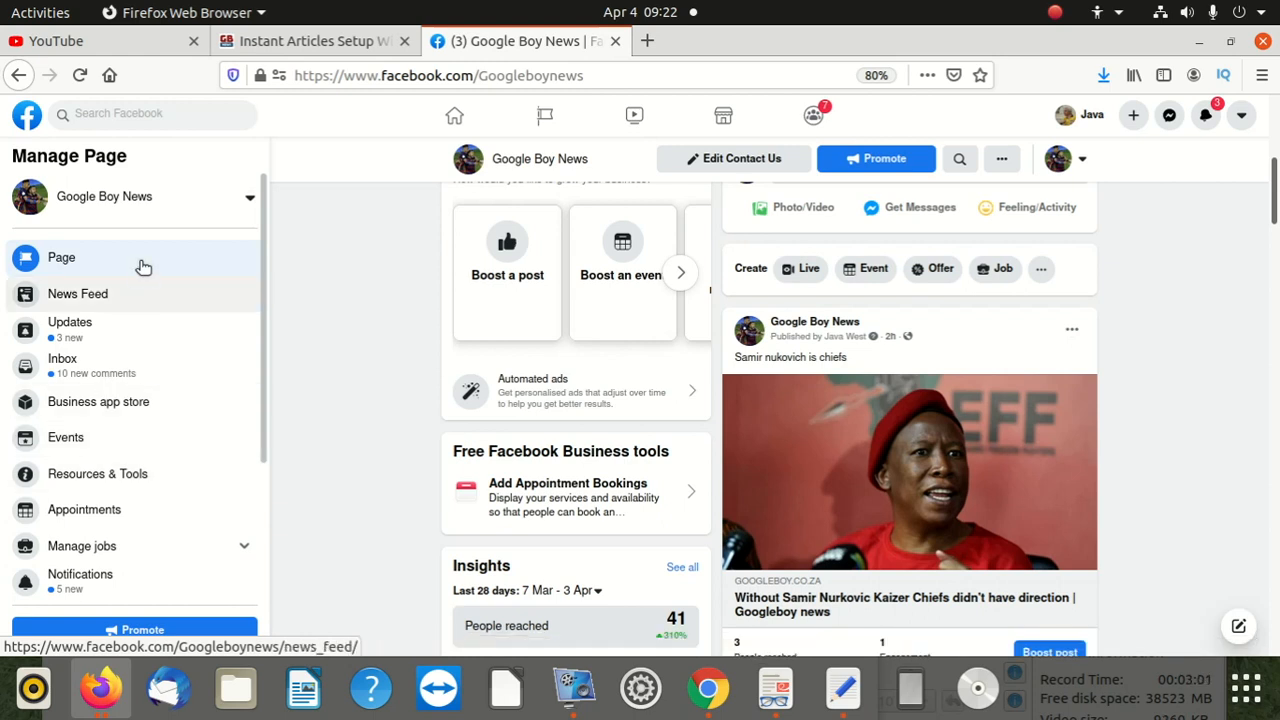
pyautogui.scroll(8, 593, 200)
pyautogui.scroll(-3, 594, 397)
pyautogui.click(522, 393)
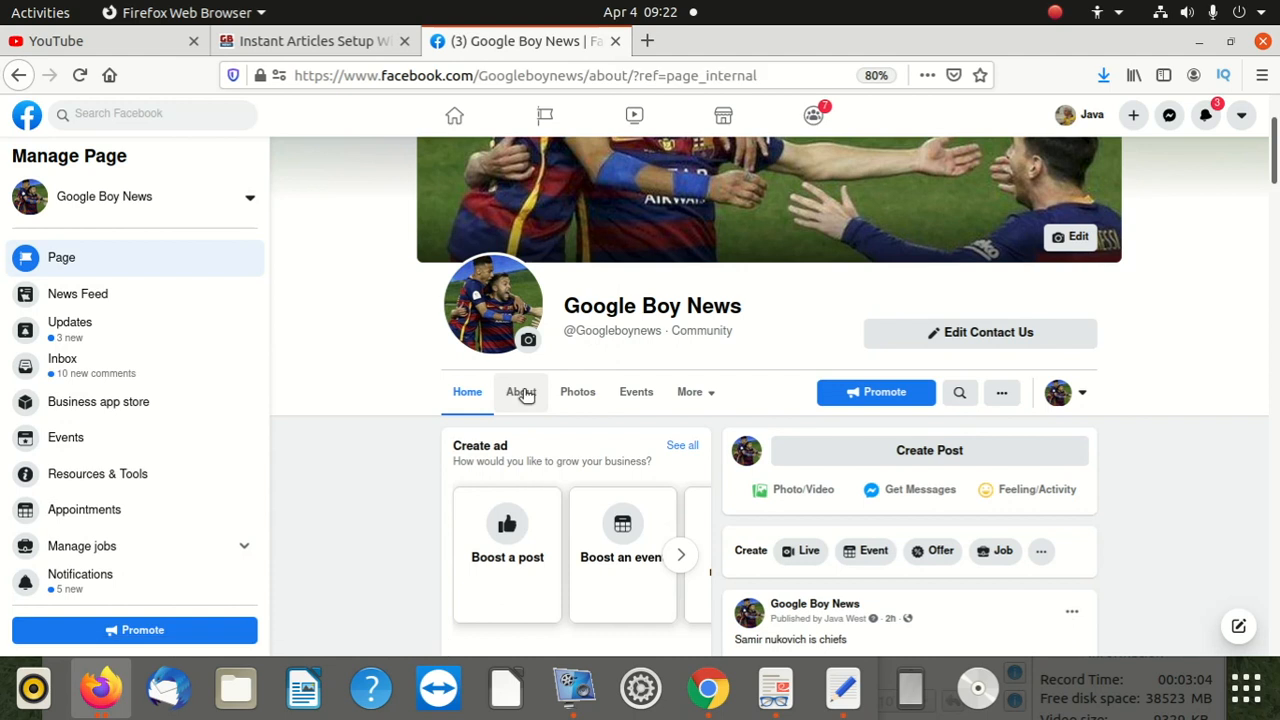
# Copy the Page ID from the More Info part of the Google Boy News page's About section
pyautogui.scroll(-5, 544, 406)
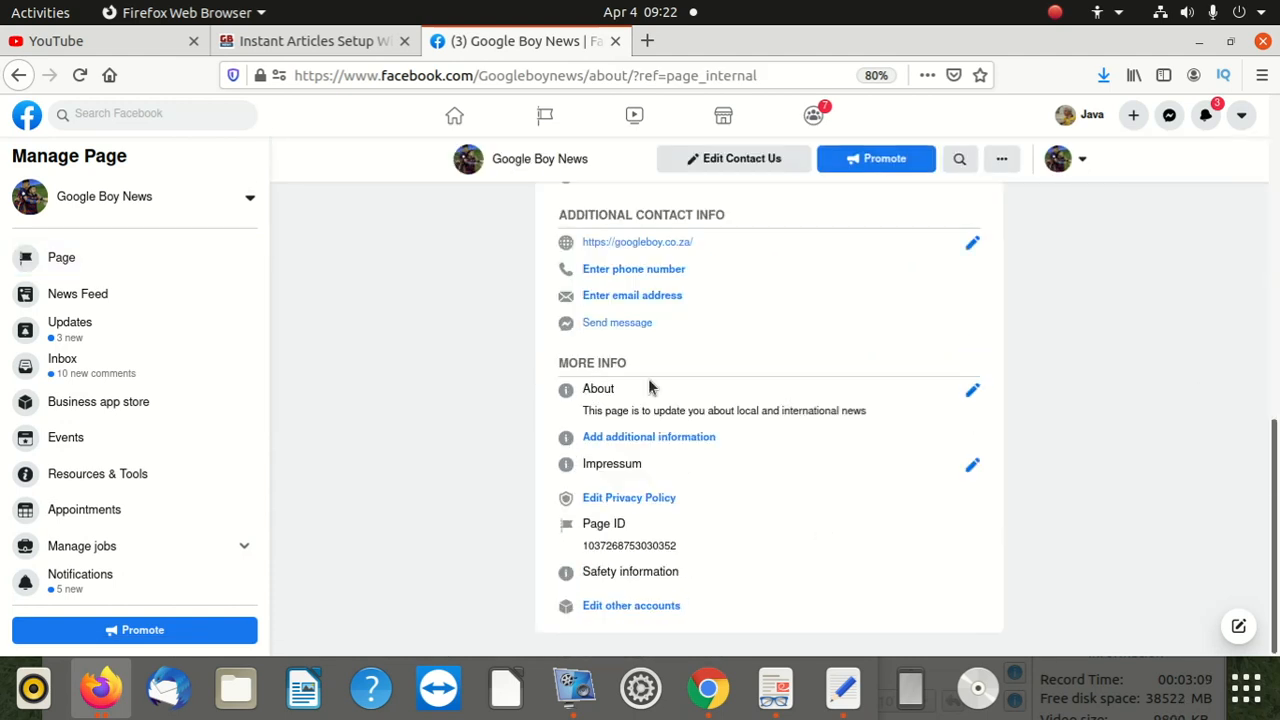
pyautogui.doubleClick(628, 541)
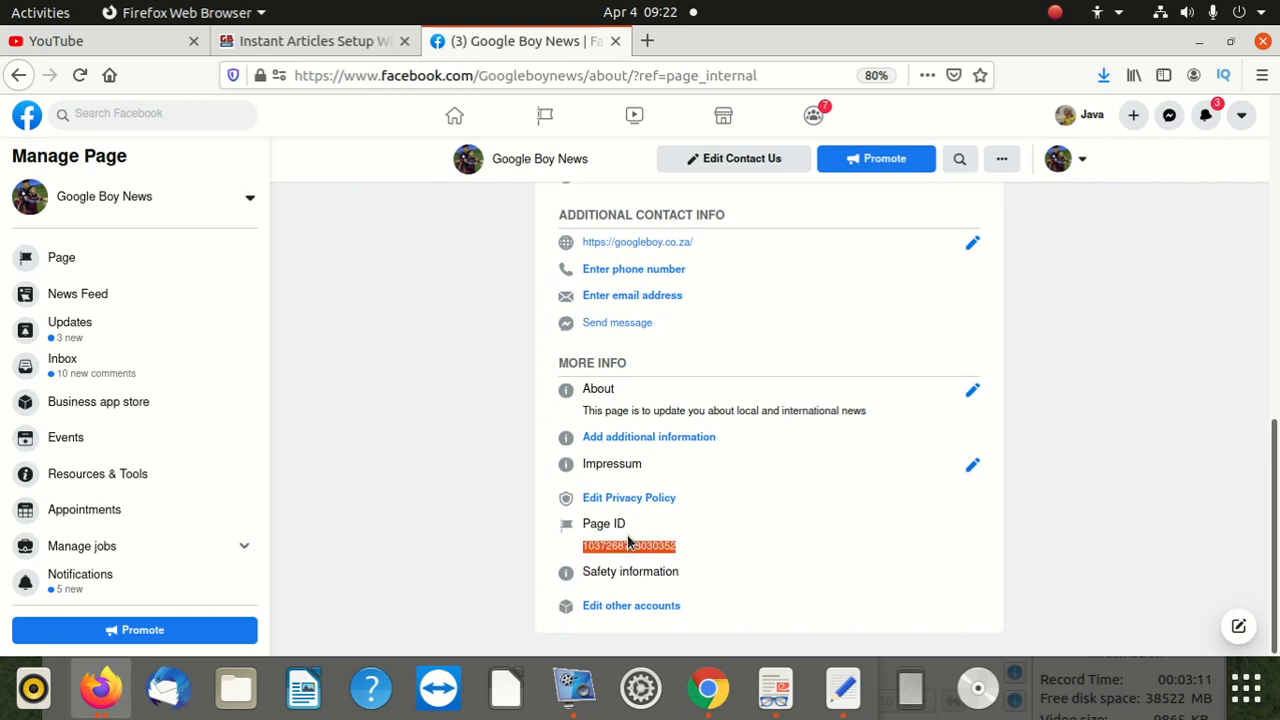
pyautogui.rightClick(607, 537)
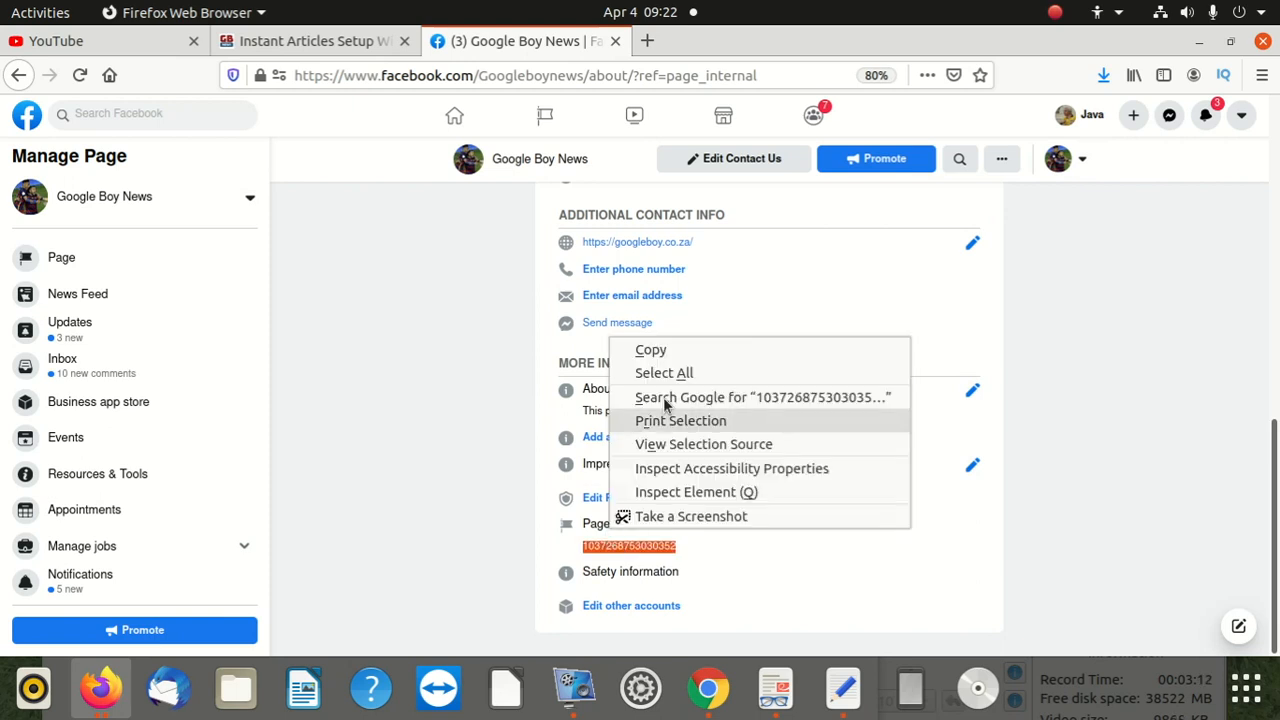
pyautogui.click(675, 357)
# Switch to the WordPress Instant Articles settings and paste the copied ID as the Facebook Page ID
pyautogui.click(300, 41)
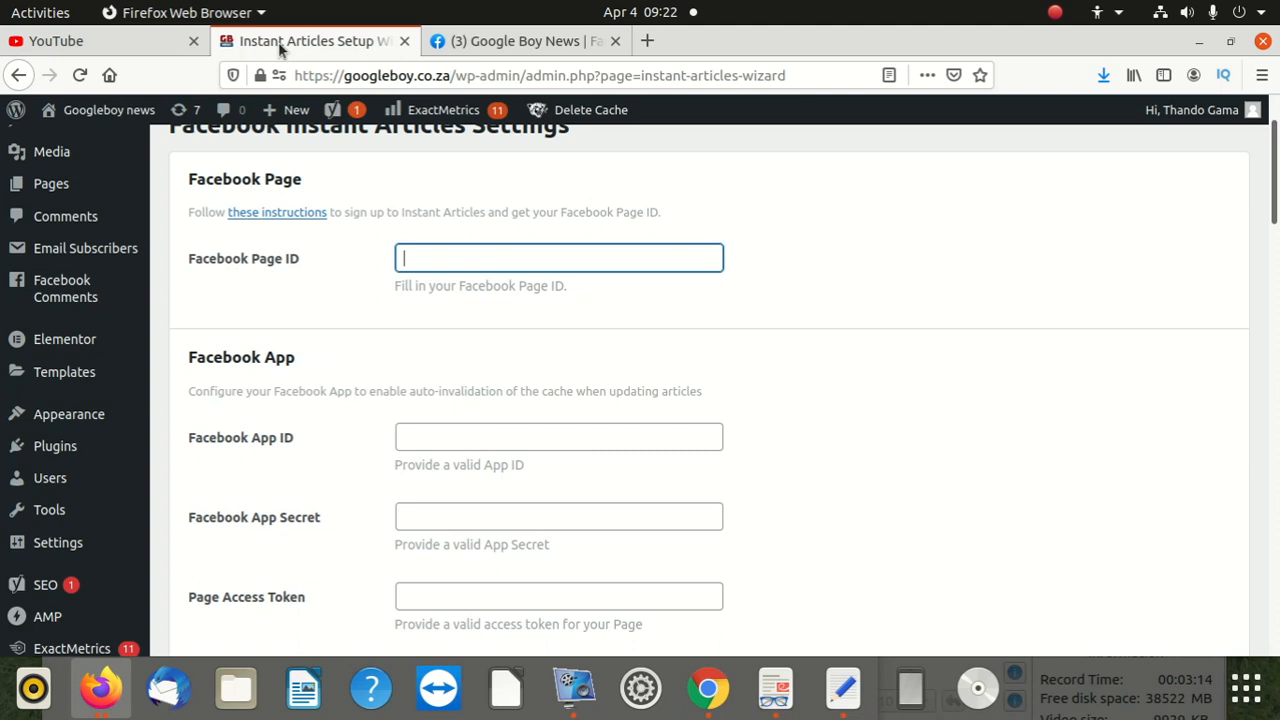
pyautogui.click(440, 250)
pyautogui.rightClick(461, 256)
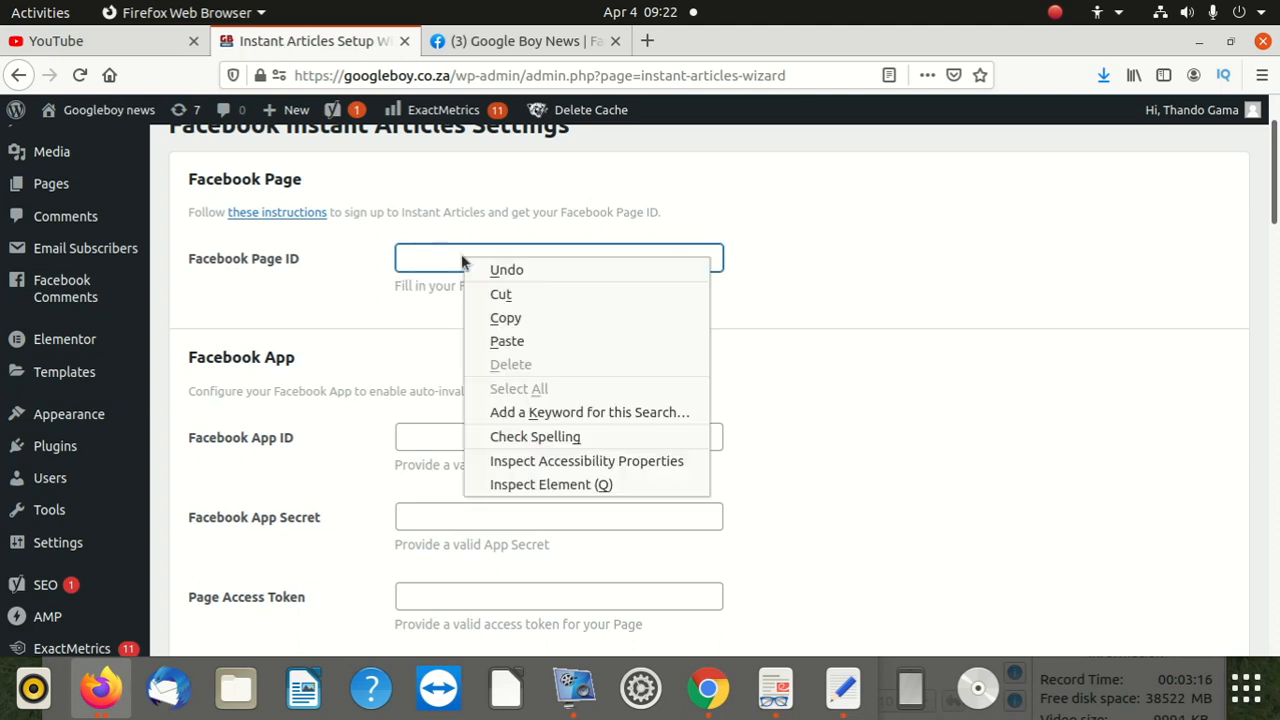
pyautogui.click(507, 341)
pyautogui.click(794, 255)
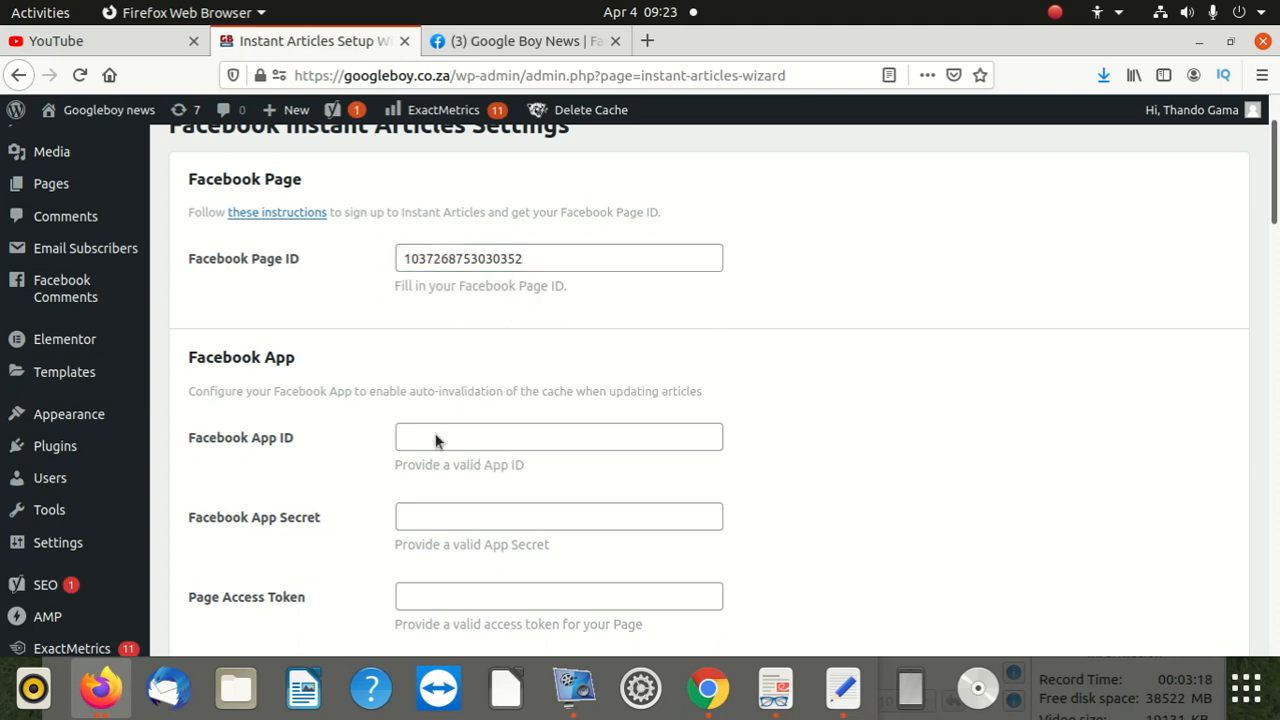
# Review the Instant Articles settings and save them with the new Facebook Page ID
pyautogui.scroll(-6, 349, 491)
pyautogui.scroll(-5, 443, 455)
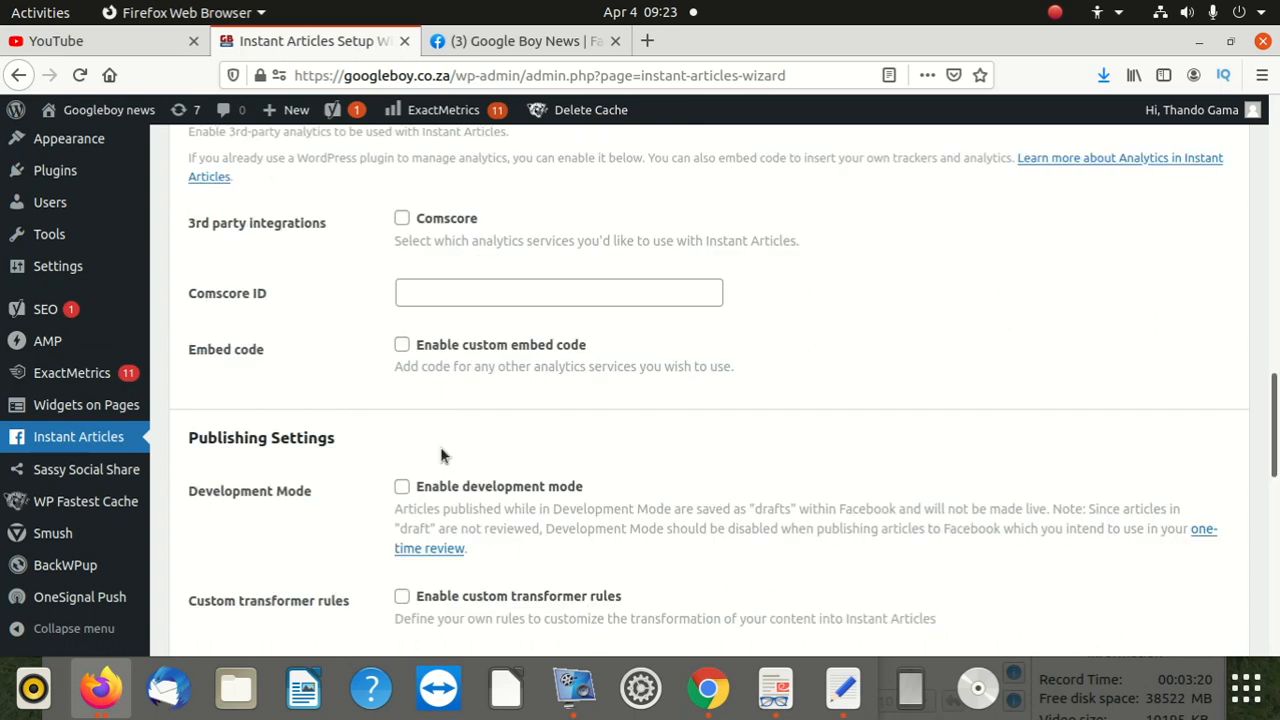
pyautogui.scroll(15, 443, 455)
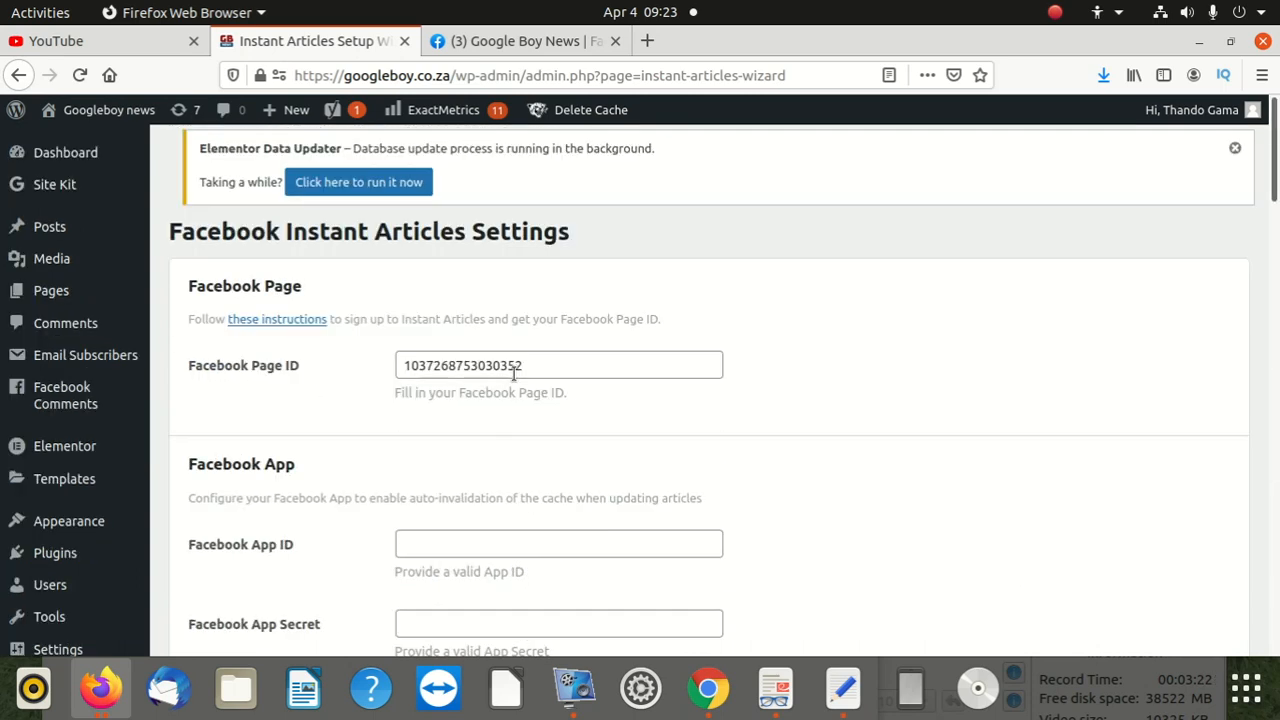
pyautogui.scroll(-15, 727, 466)
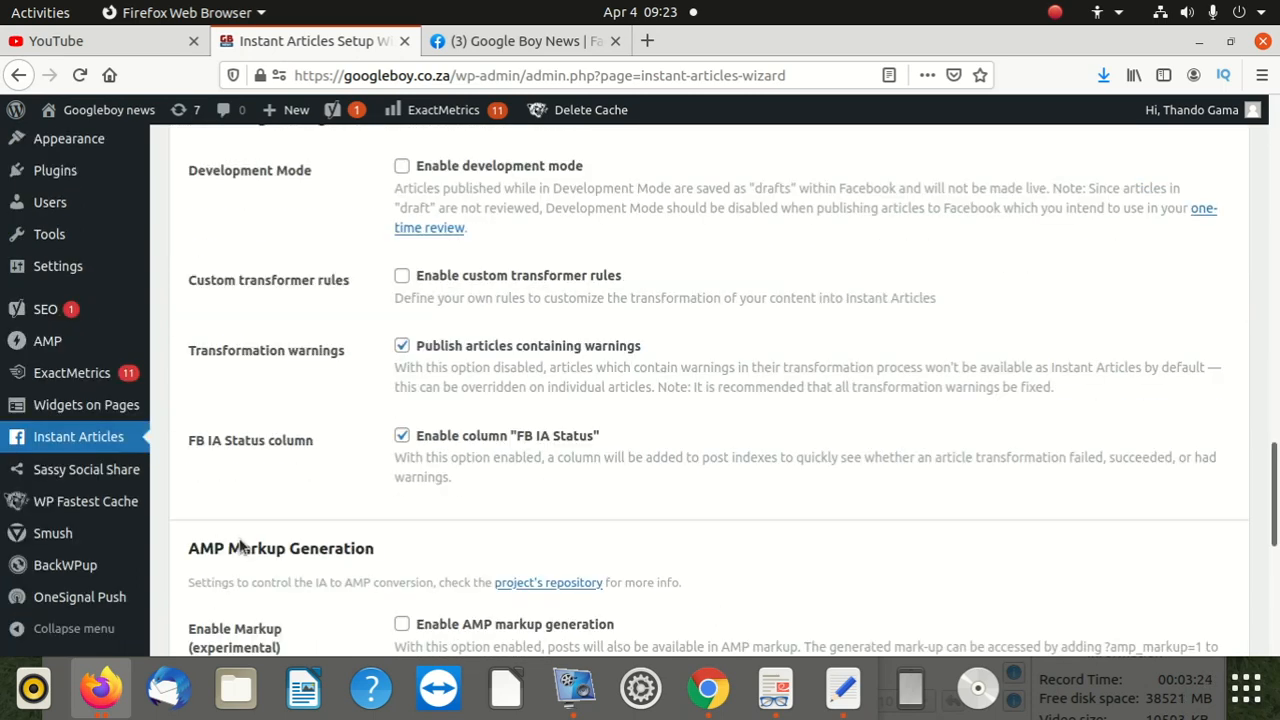
pyautogui.scroll(-5, 240, 547)
pyautogui.click(279, 545)
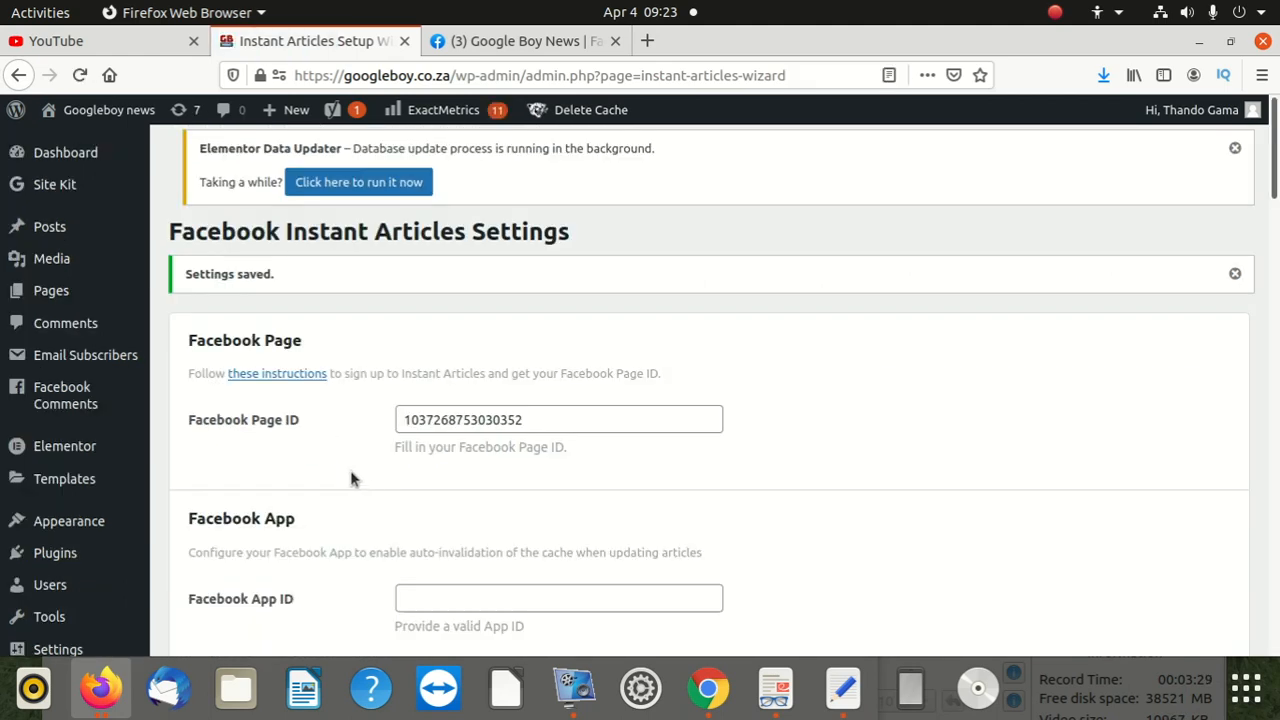
# Open the All Apps page of Facebook for Developers in a new browser tab to look up the Facebook App ID
pyautogui.scroll(-3, 351, 477)
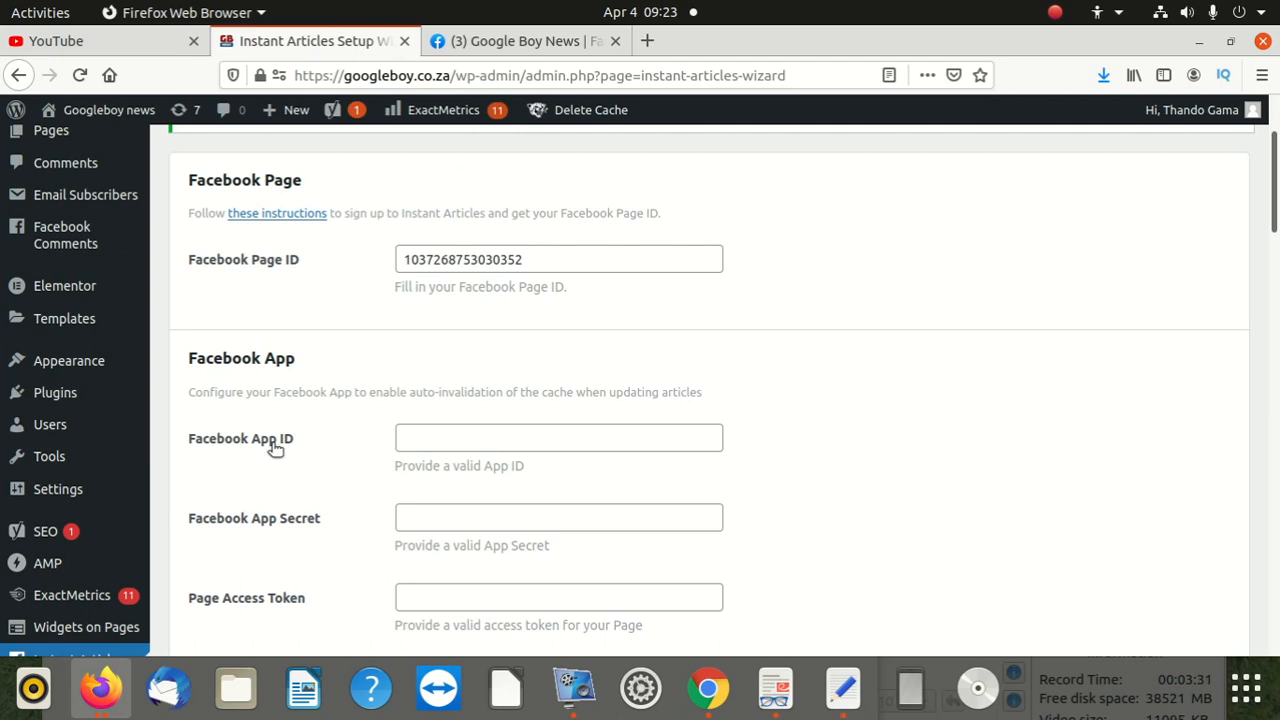
pyautogui.click(445, 437)
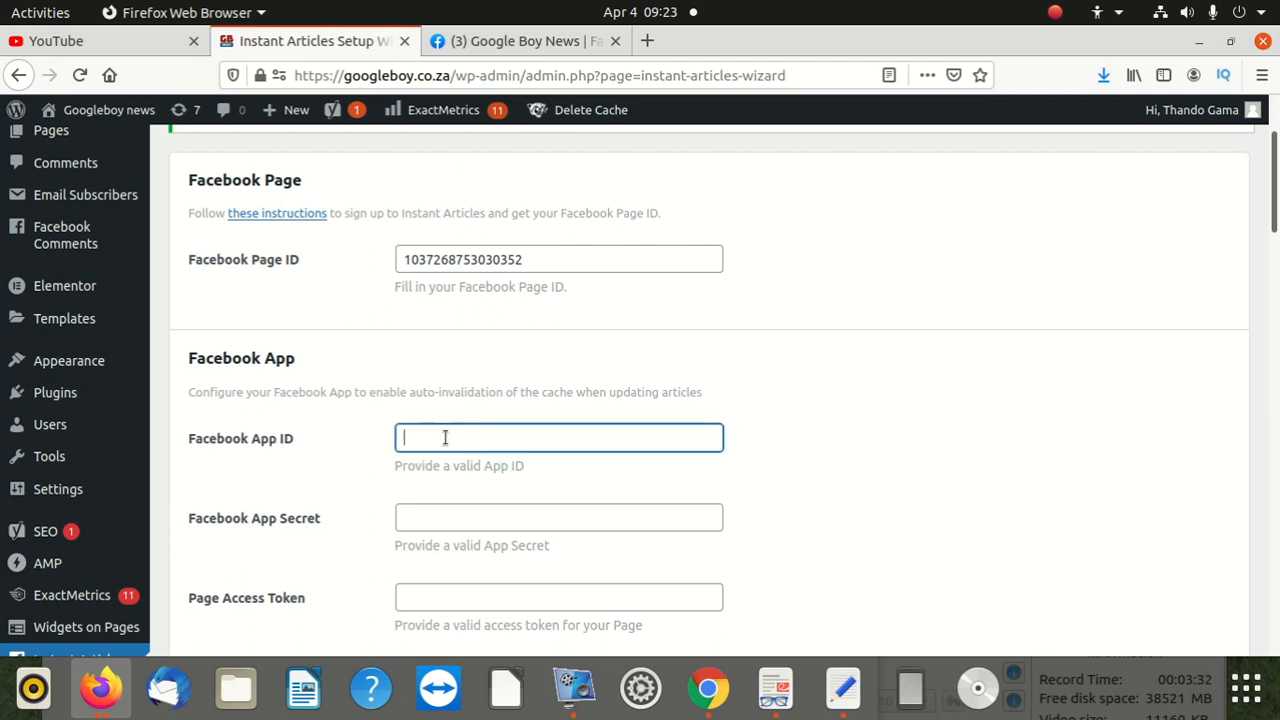
pyautogui.click(445, 40)
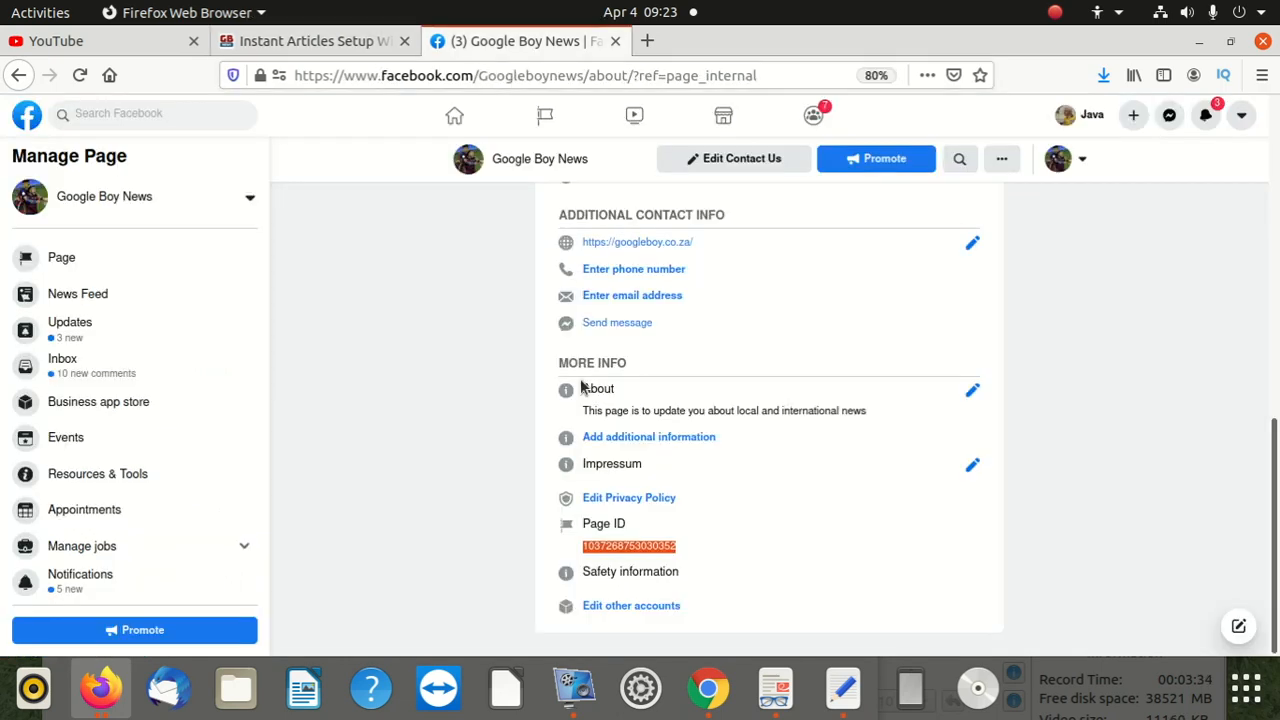
pyautogui.scroll(10, 582, 386)
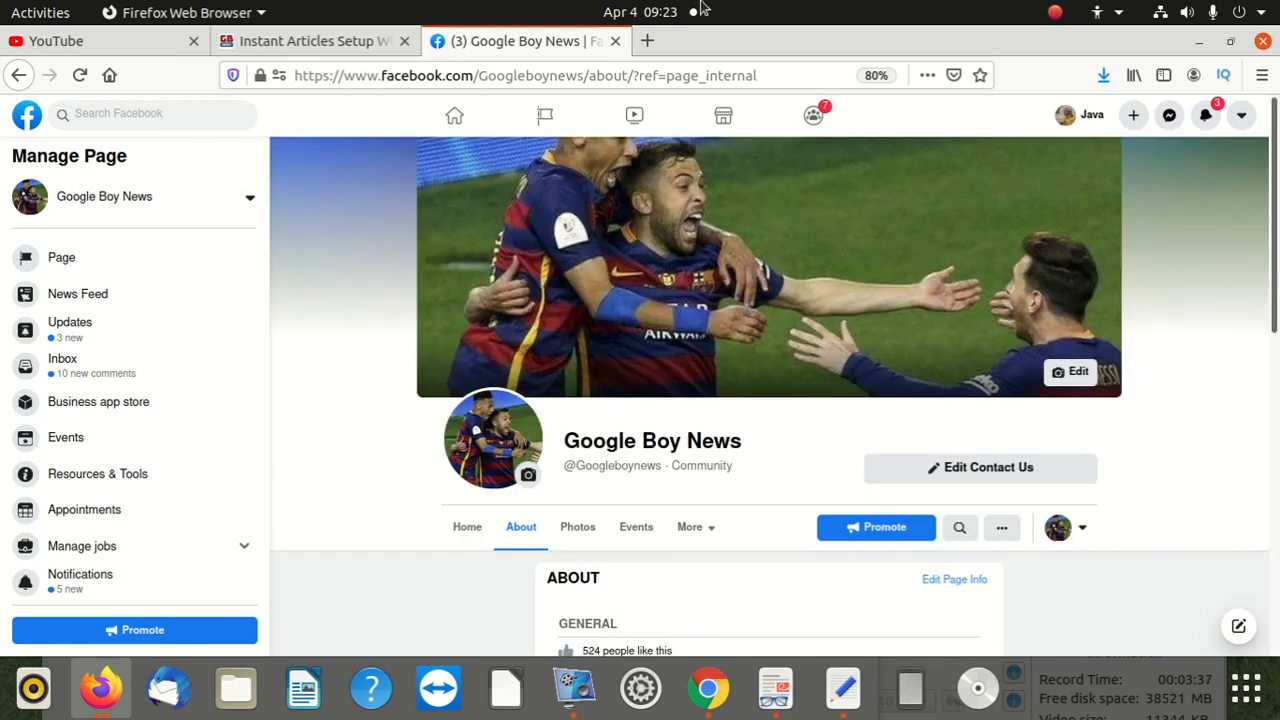
pyautogui.click(647, 41)
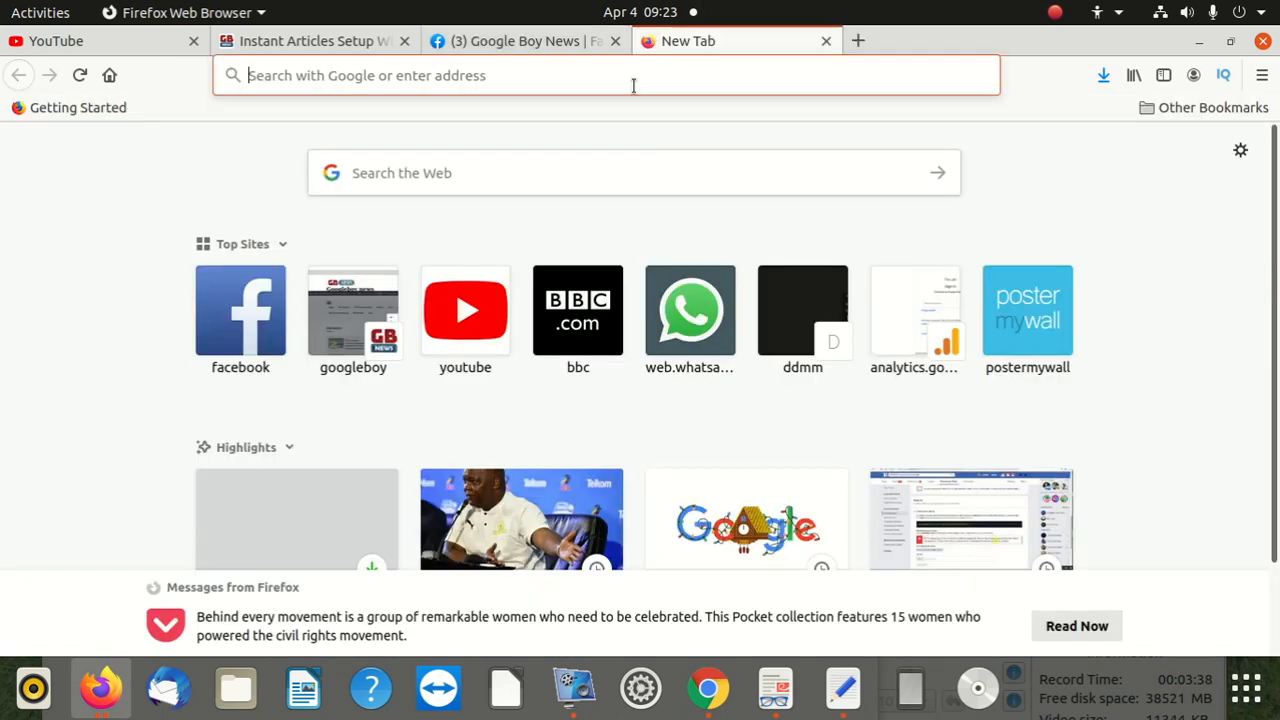
pyautogui.write('dev')
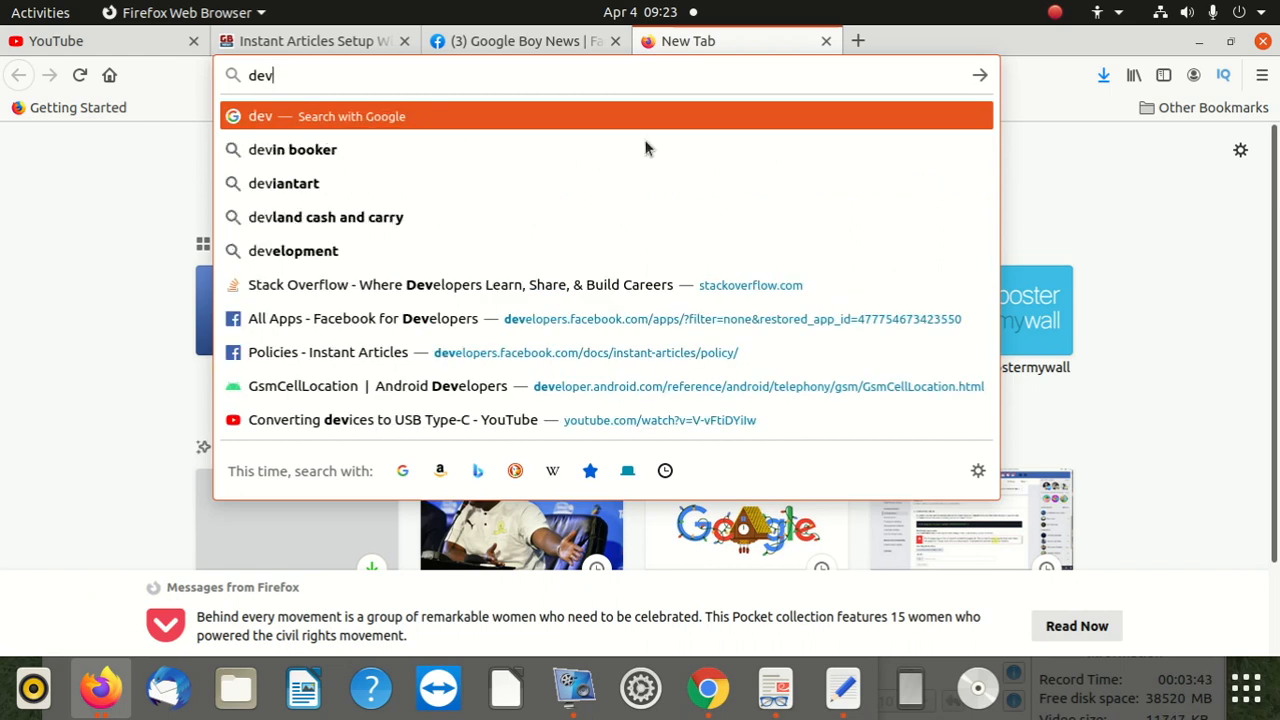
pyautogui.click(680, 322)
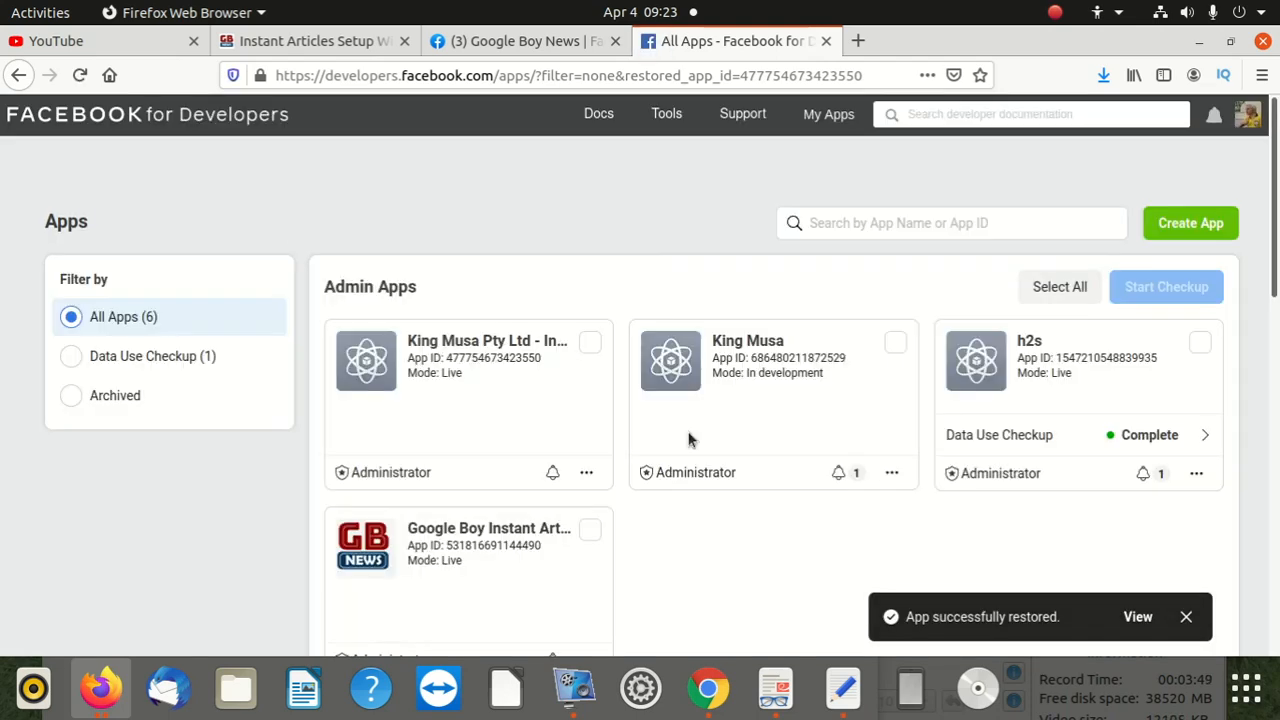
# Find the Google Boy Instant Articles app among the admin apps, copy its App ID and open its dashboard
pyautogui.scroll(-3, 688, 438)
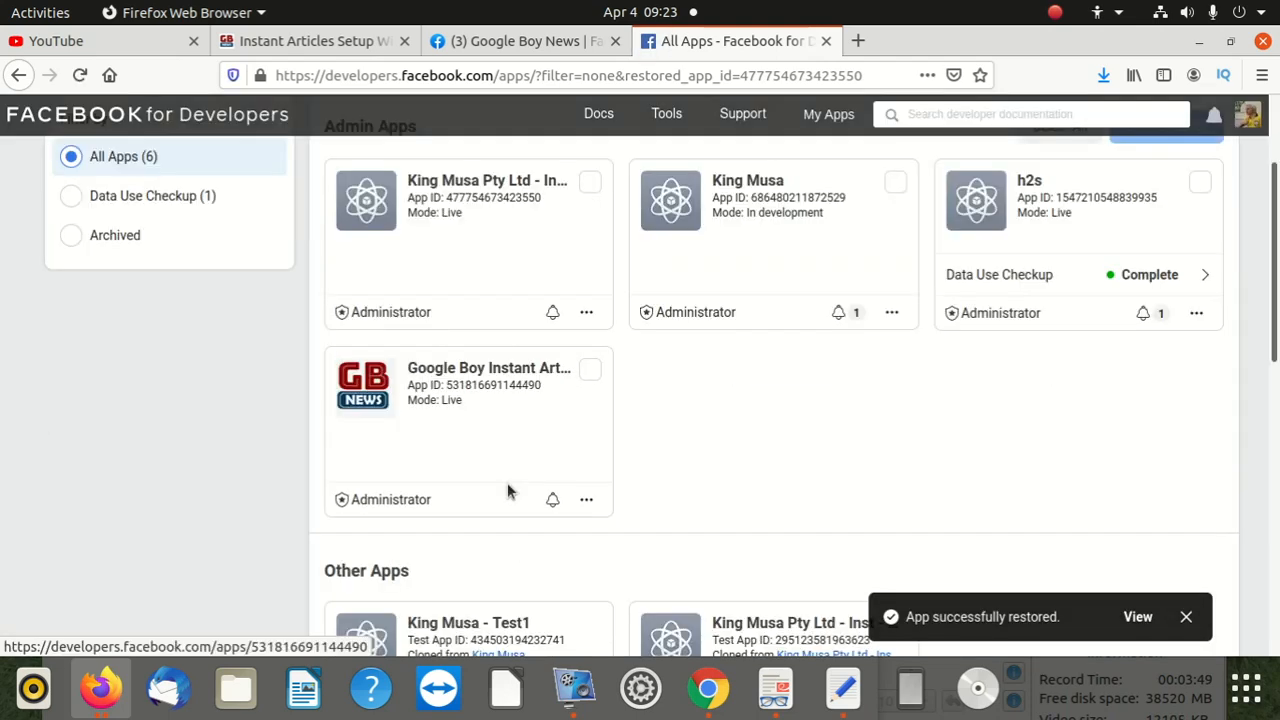
pyautogui.moveTo(540, 391); pyautogui.dragTo(449, 395)
pyautogui.click(460, 388)
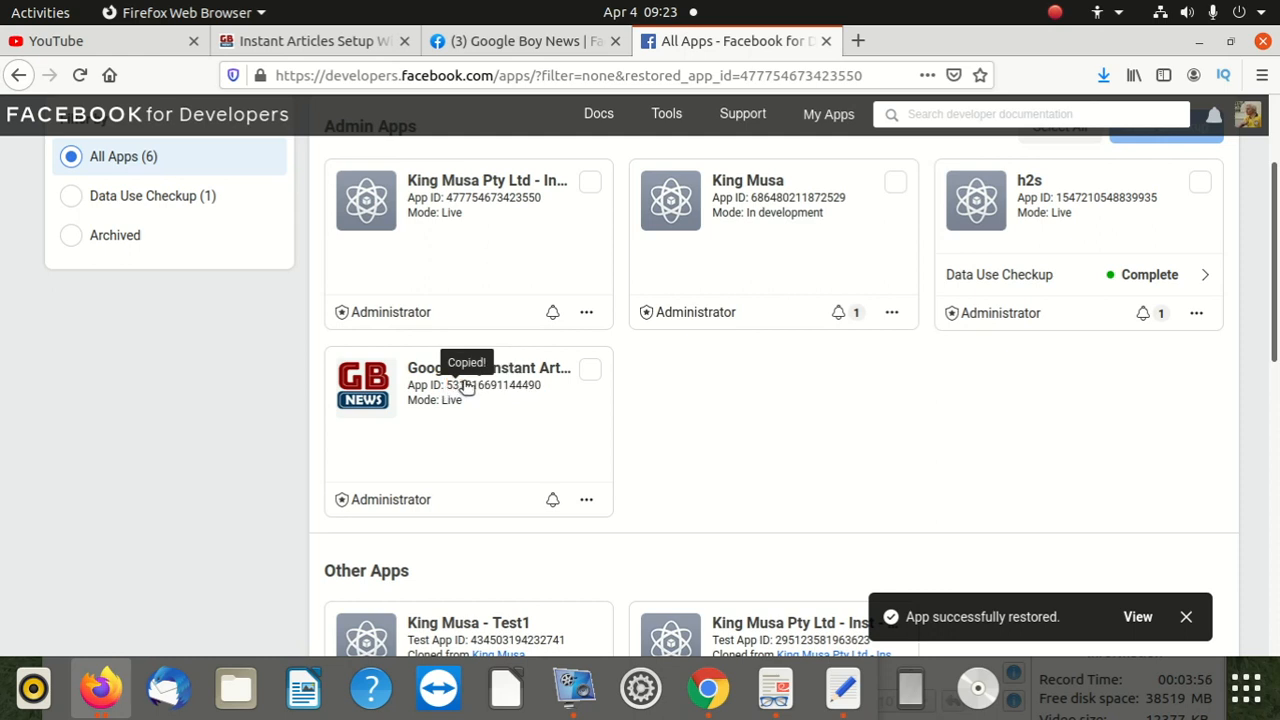
pyautogui.scroll(-4, 462, 386)
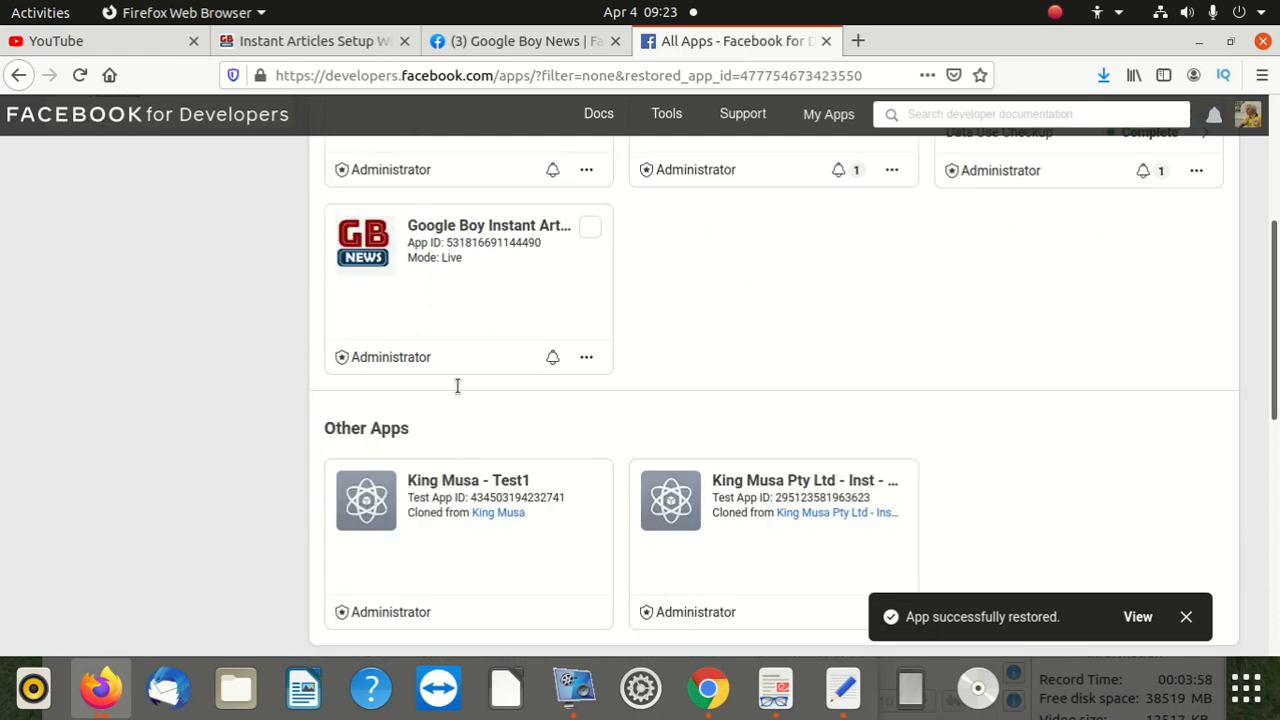
pyautogui.scroll(4, 510, 390)
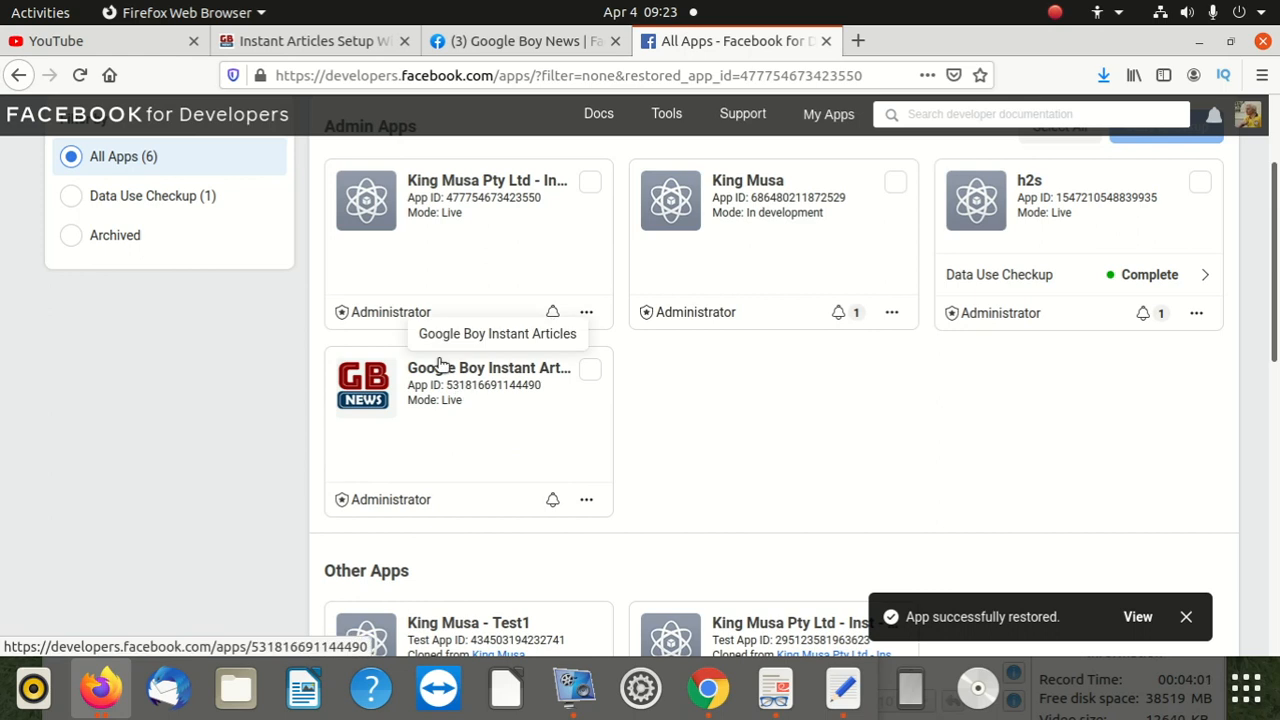
pyautogui.click(440, 366)
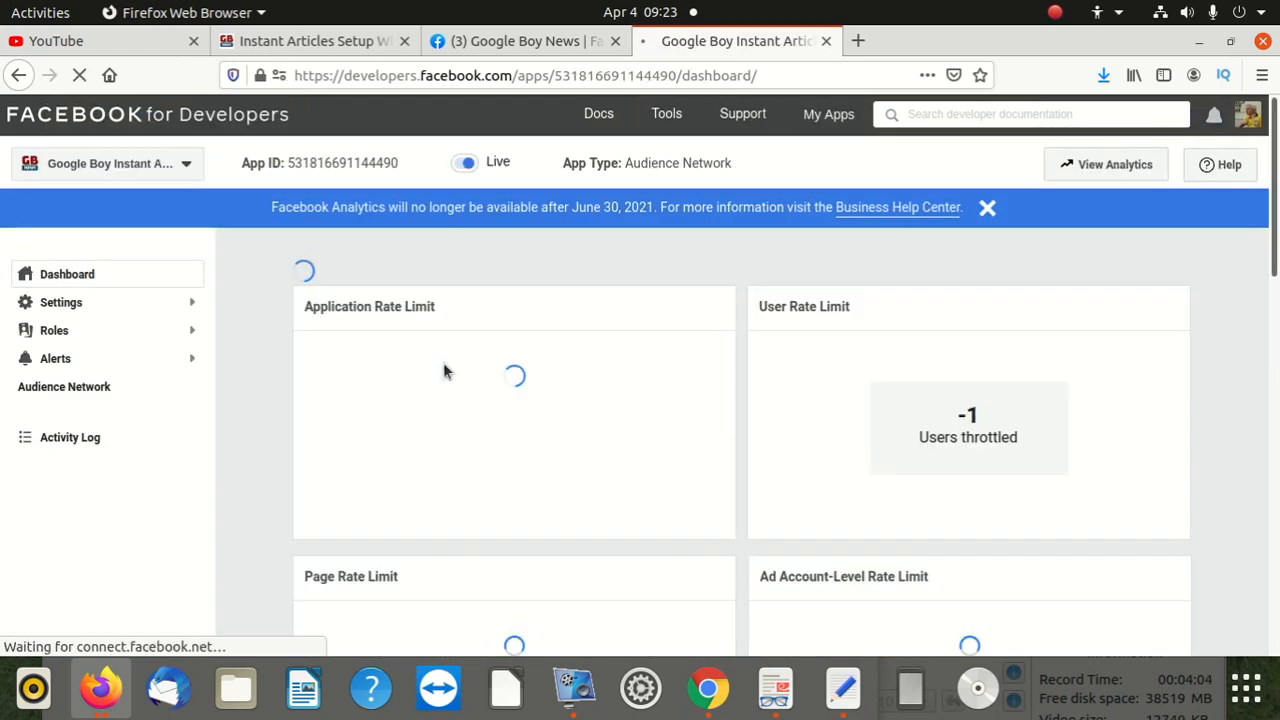
# Copy the App ID shown under Application Rate Limit on the Google Boy Instant Articles dashboard
pyautogui.scroll(-1, 540, 374)
pyautogui.moveTo(545, 362); pyautogui.dragTo(435, 361)
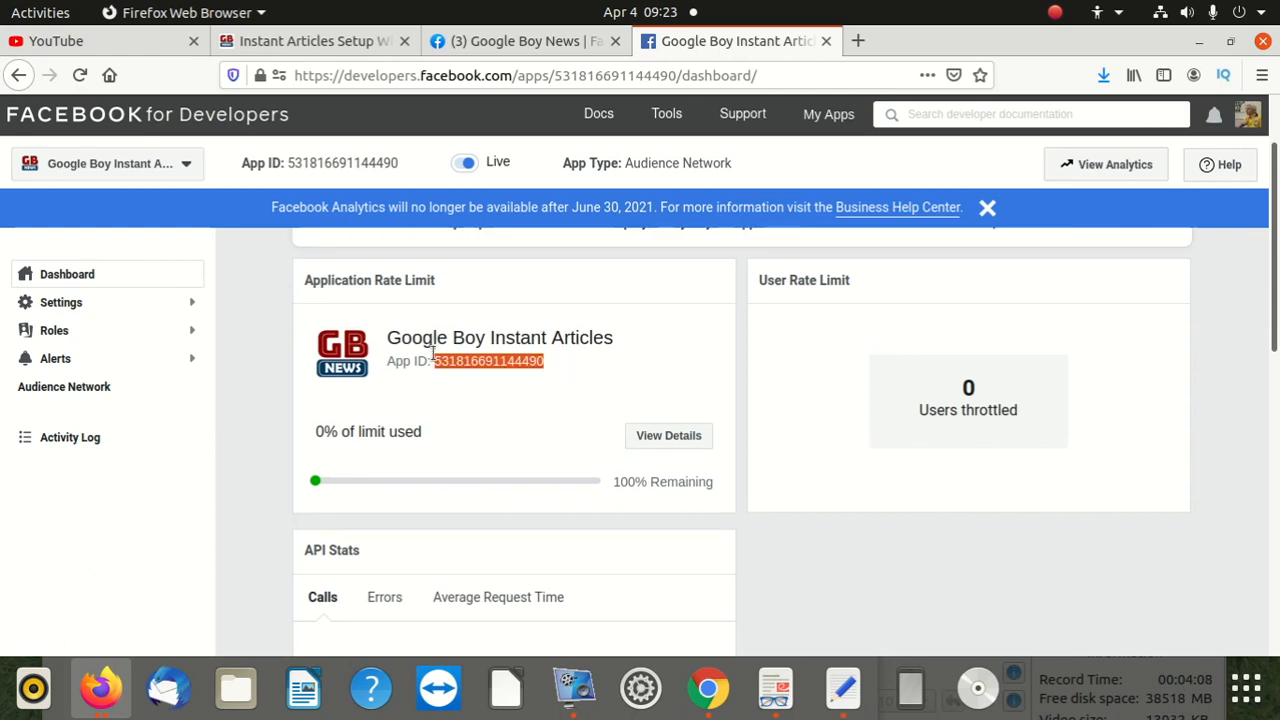
pyautogui.rightClick(476, 361)
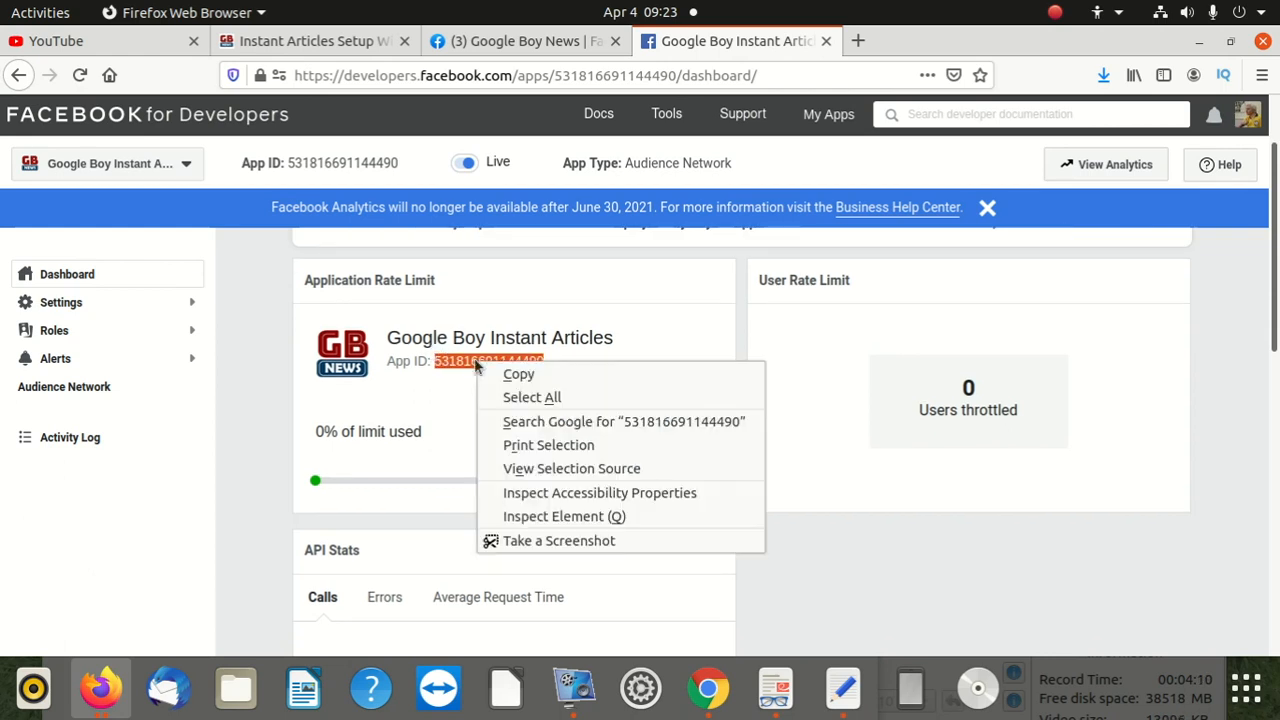
pyautogui.click(545, 375)
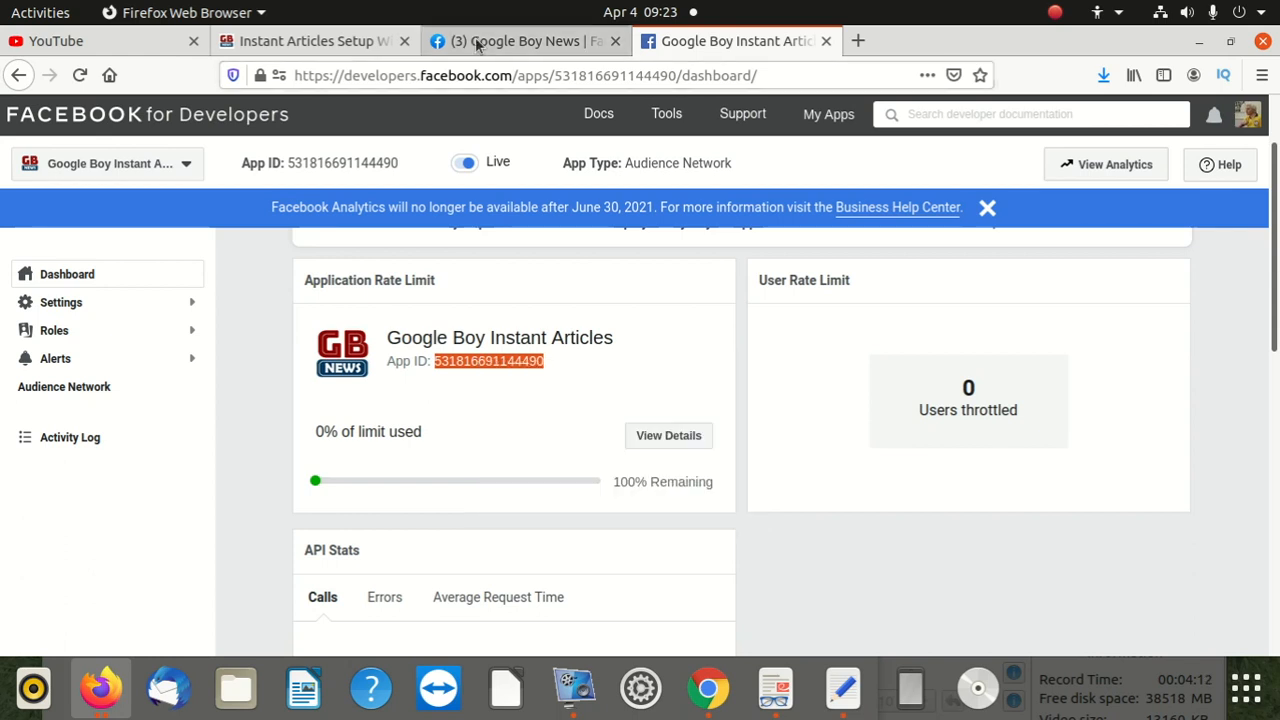
# Return to the WordPress Instant Articles settings and paste the copied ID as the Facebook App ID
pyautogui.click(322, 41)
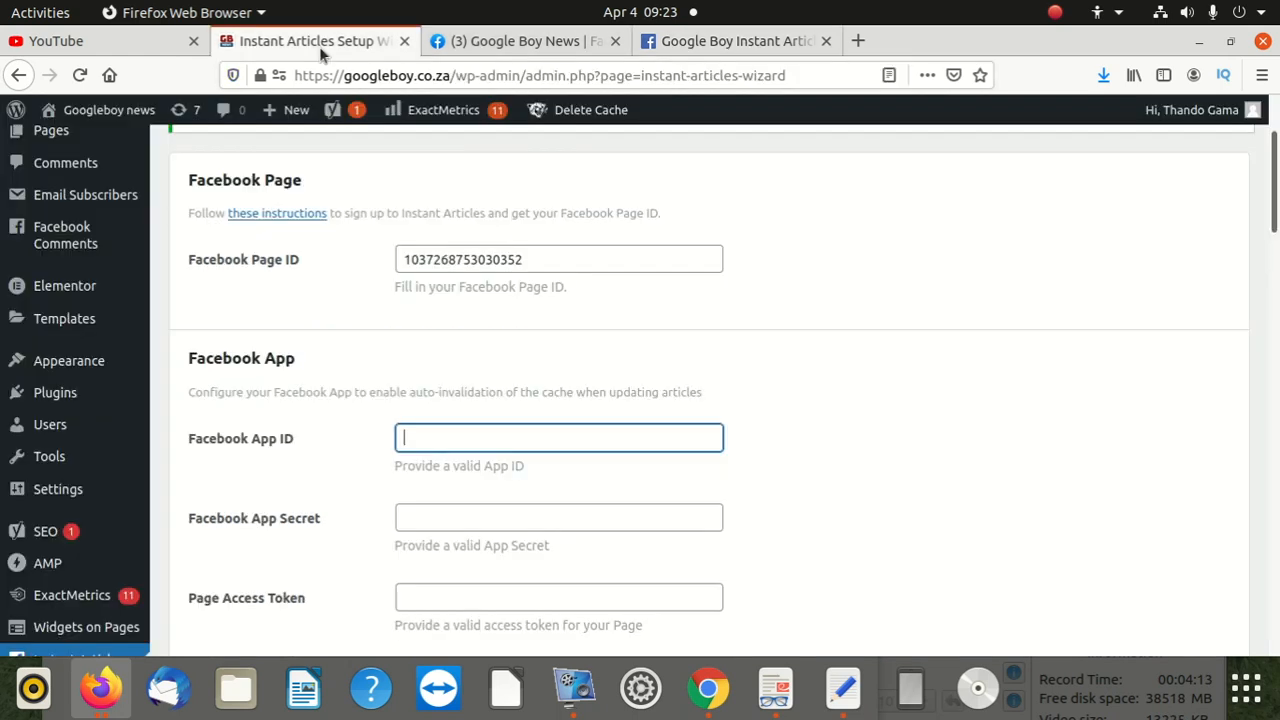
pyautogui.rightClick(466, 446)
pyautogui.click(520, 527)
pyautogui.click(752, 415)
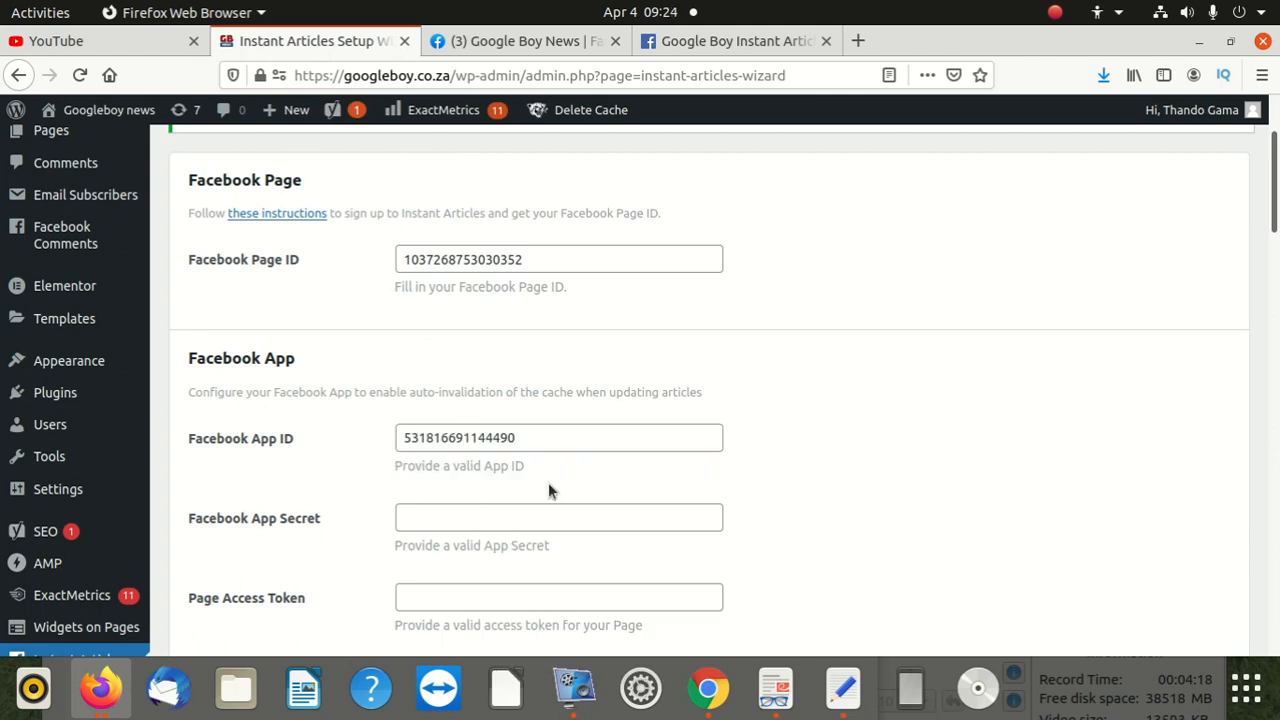
# Save the Instant Articles settings with the new Facebook App ID
pyautogui.scroll(-3, 548, 482)
pyautogui.scroll(-10, 360, 486)
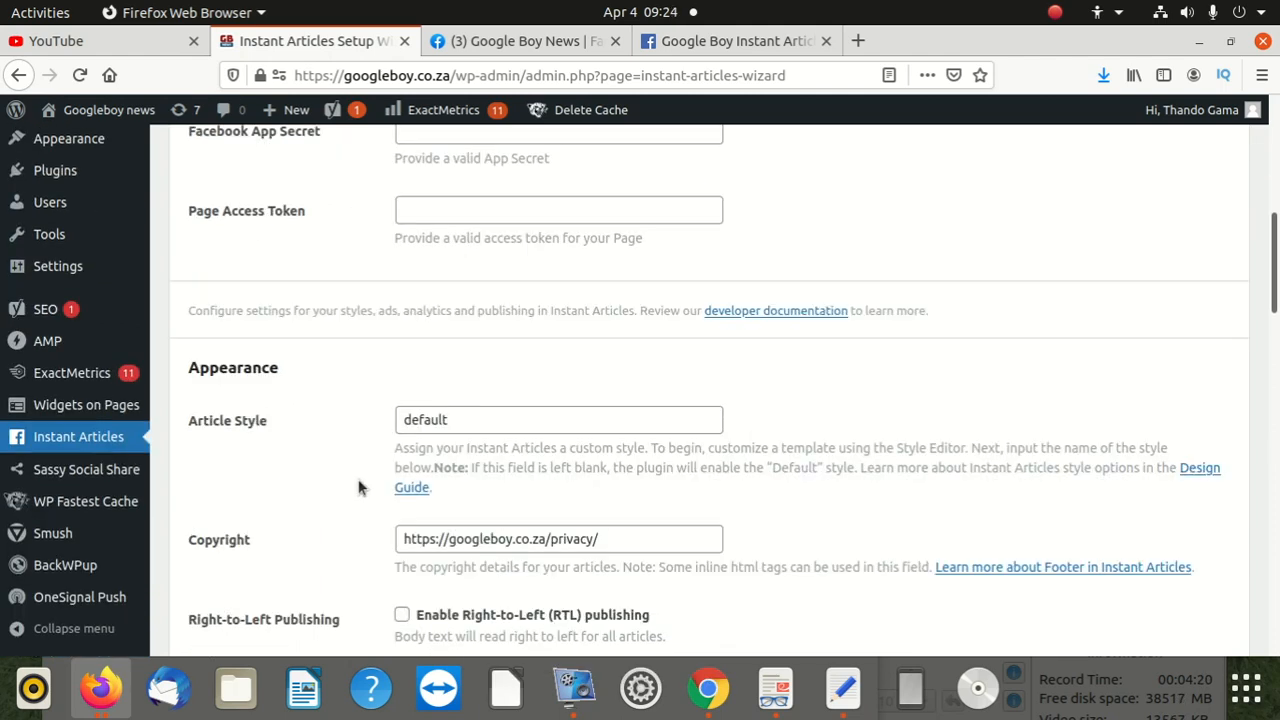
pyautogui.scroll(-6, 230, 608)
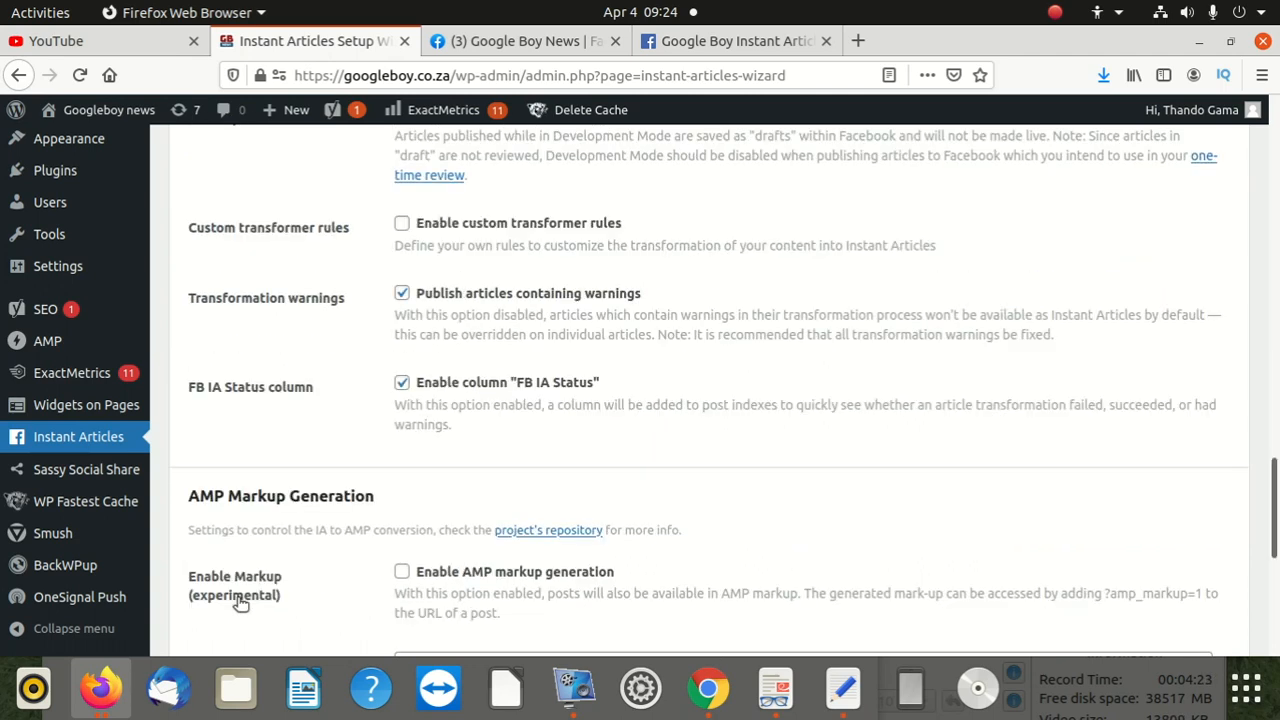
pyautogui.scroll(-5, 240, 600)
pyautogui.click(240, 544)
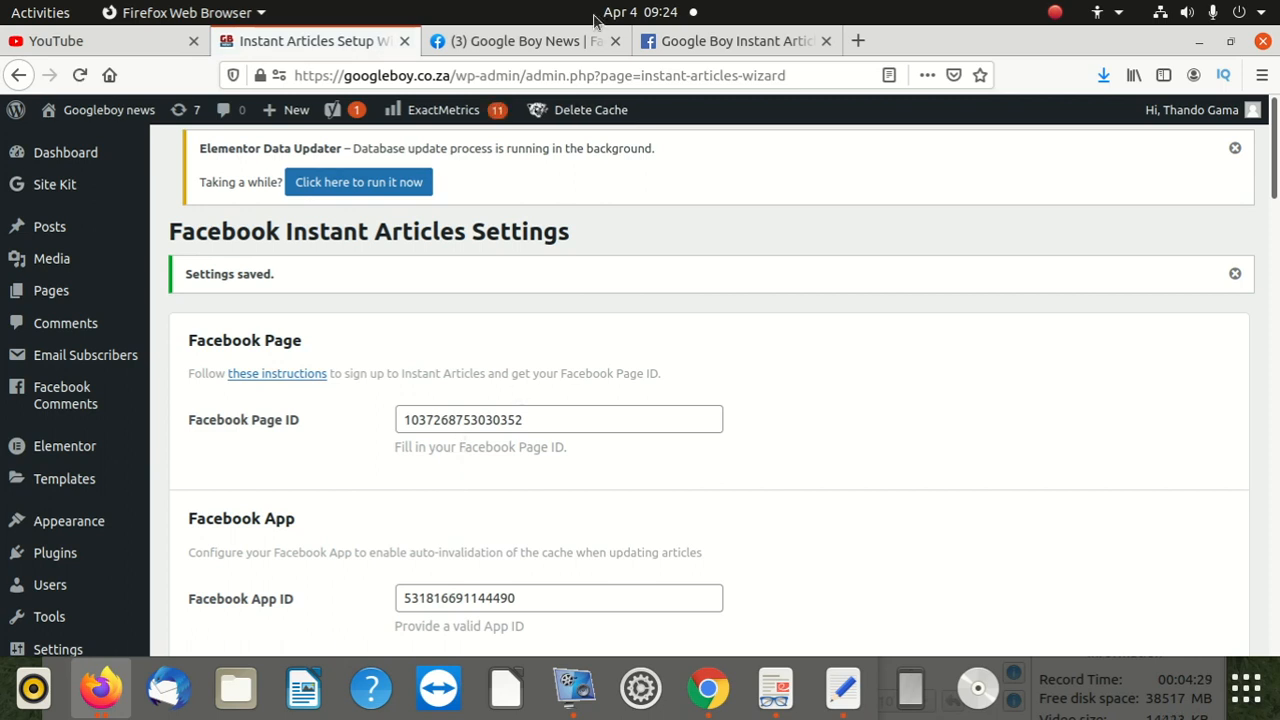
# Switch back to Facebook for Developers, look over the app's dashboard and open the Application Rate Limit details
pyautogui.click(687, 41)
pyautogui.scroll(-1, 488, 394)
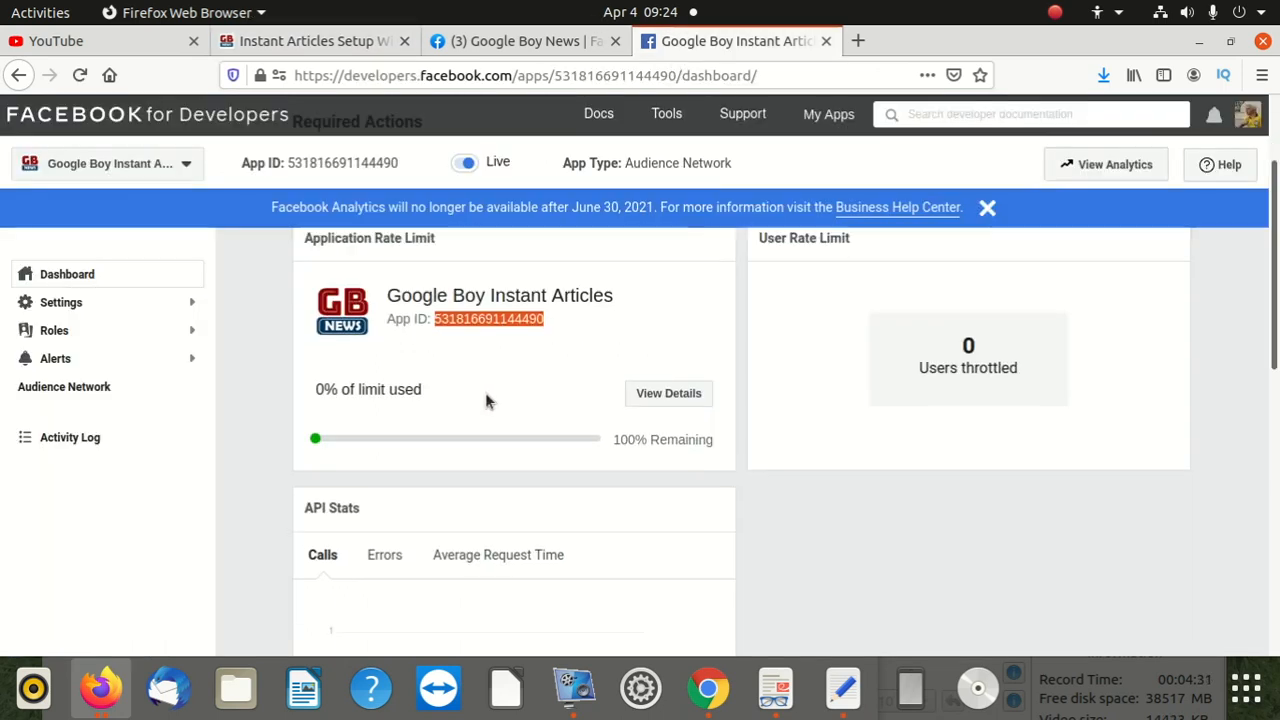
pyautogui.scroll(-1, 487, 400)
pyautogui.scroll(2, 89, 351)
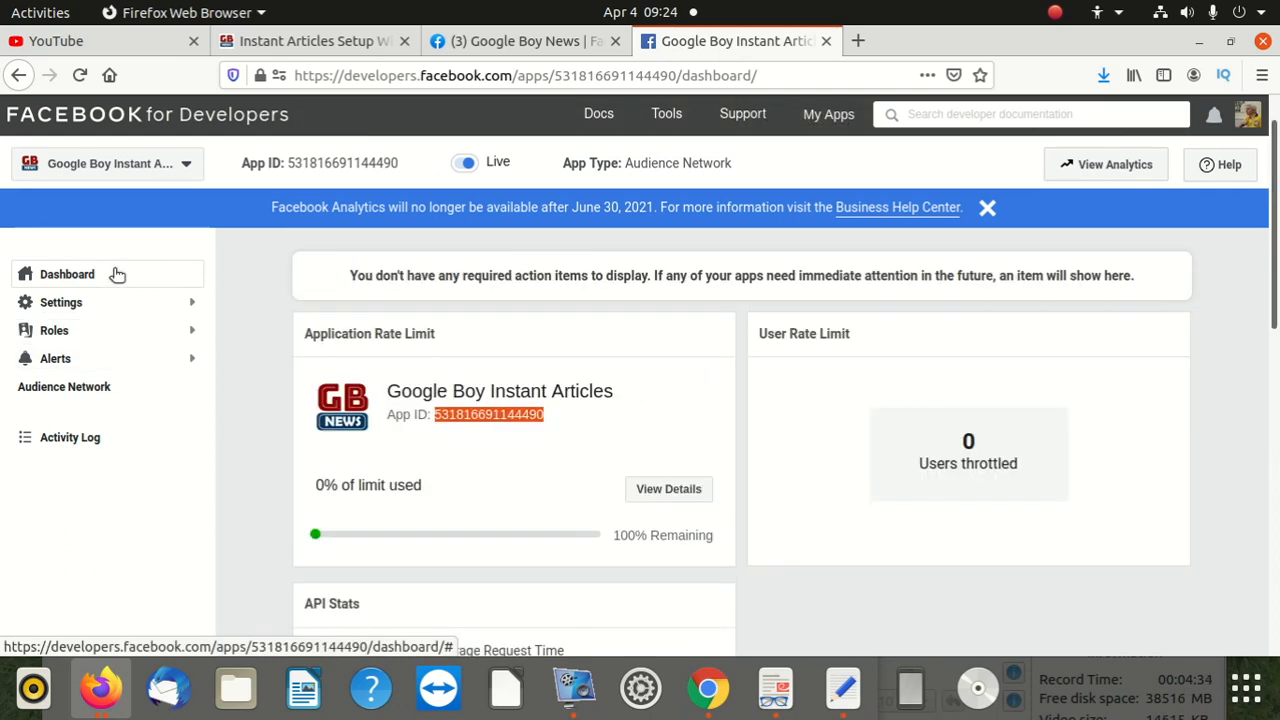
pyautogui.scroll(1, 117, 274)
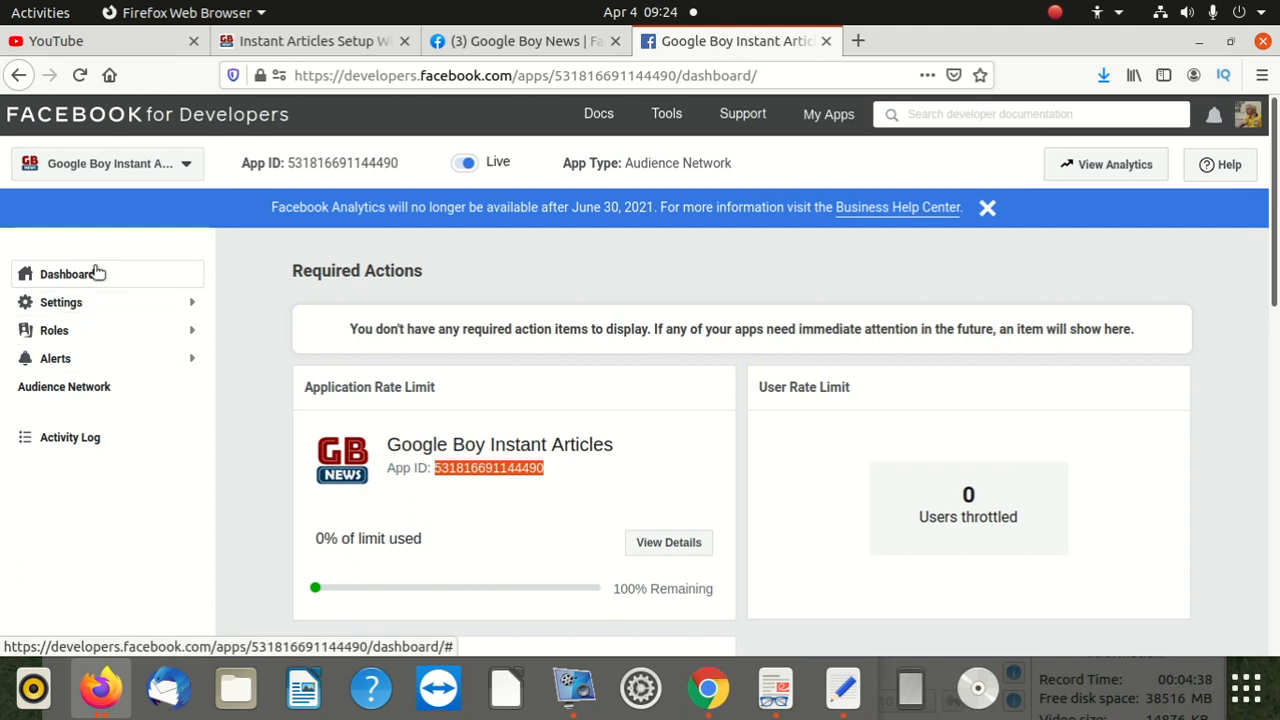
pyautogui.click(483, 443)
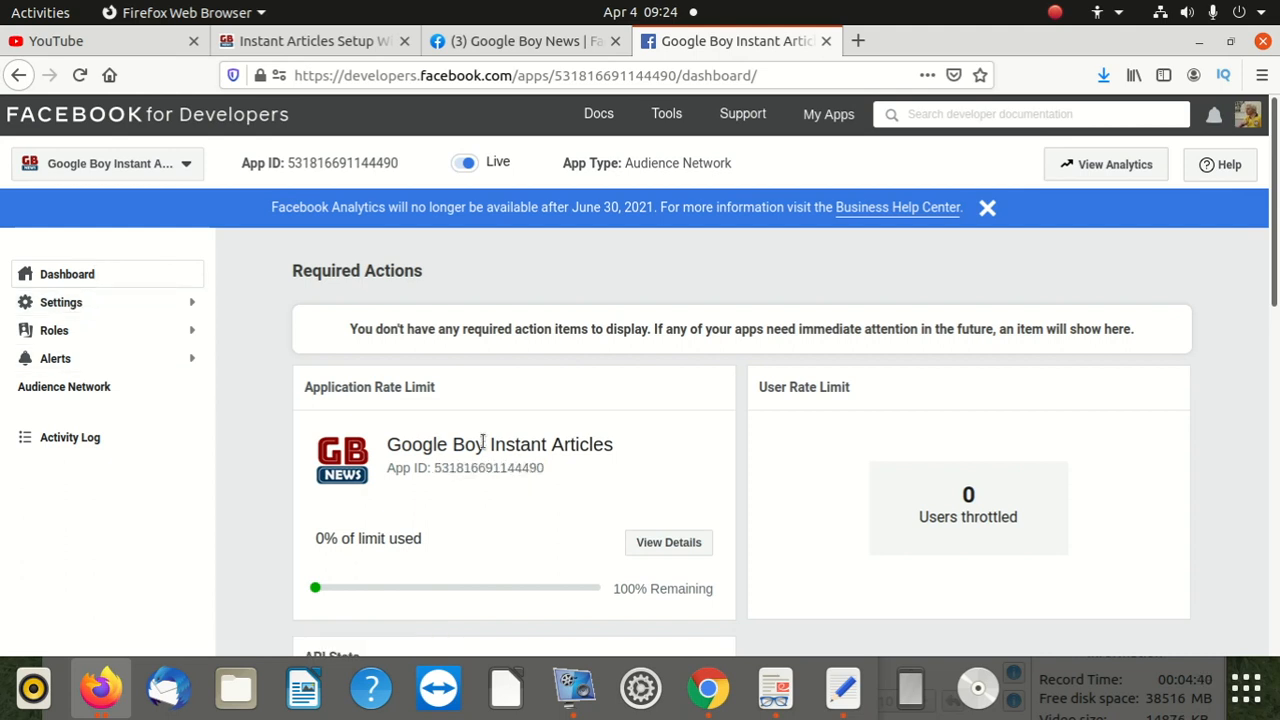
pyautogui.click(655, 543)
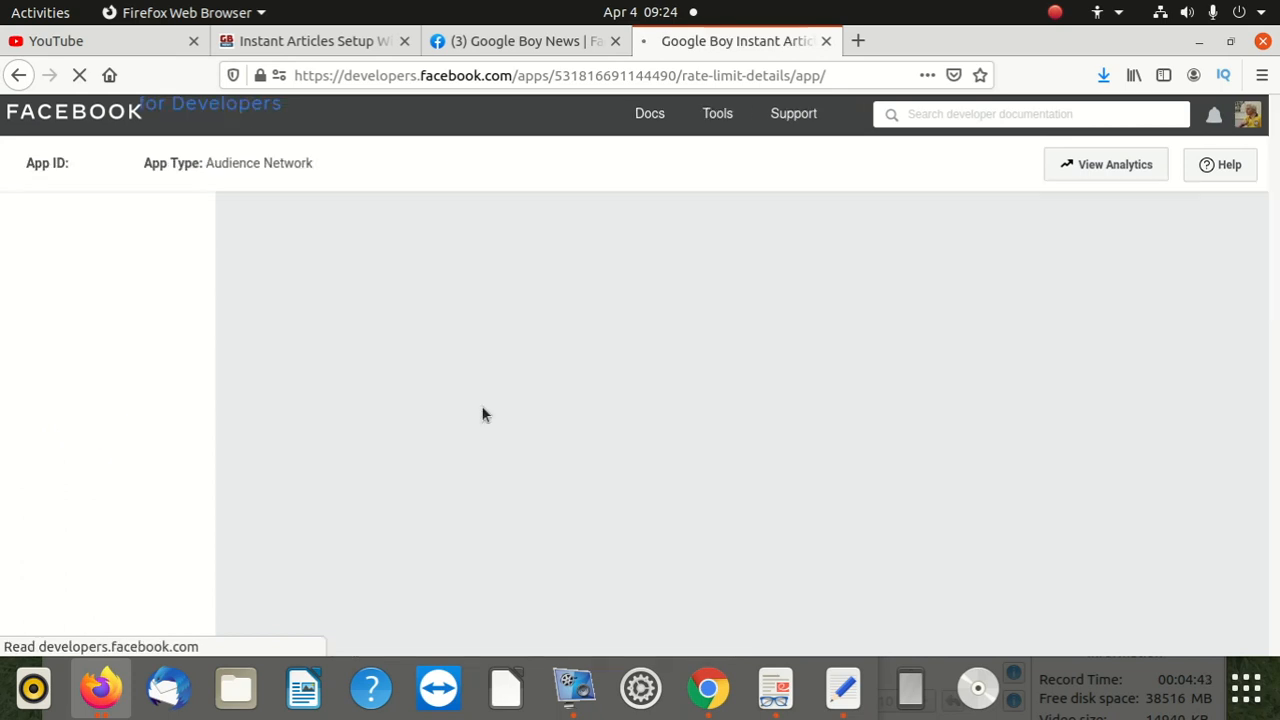
# Look over the Application-Level Rate Limiting page and open the Google Boy Instant Articles app's basic settings
pyautogui.scroll(-2, 432, 368)
pyautogui.scroll(2, 432, 368)
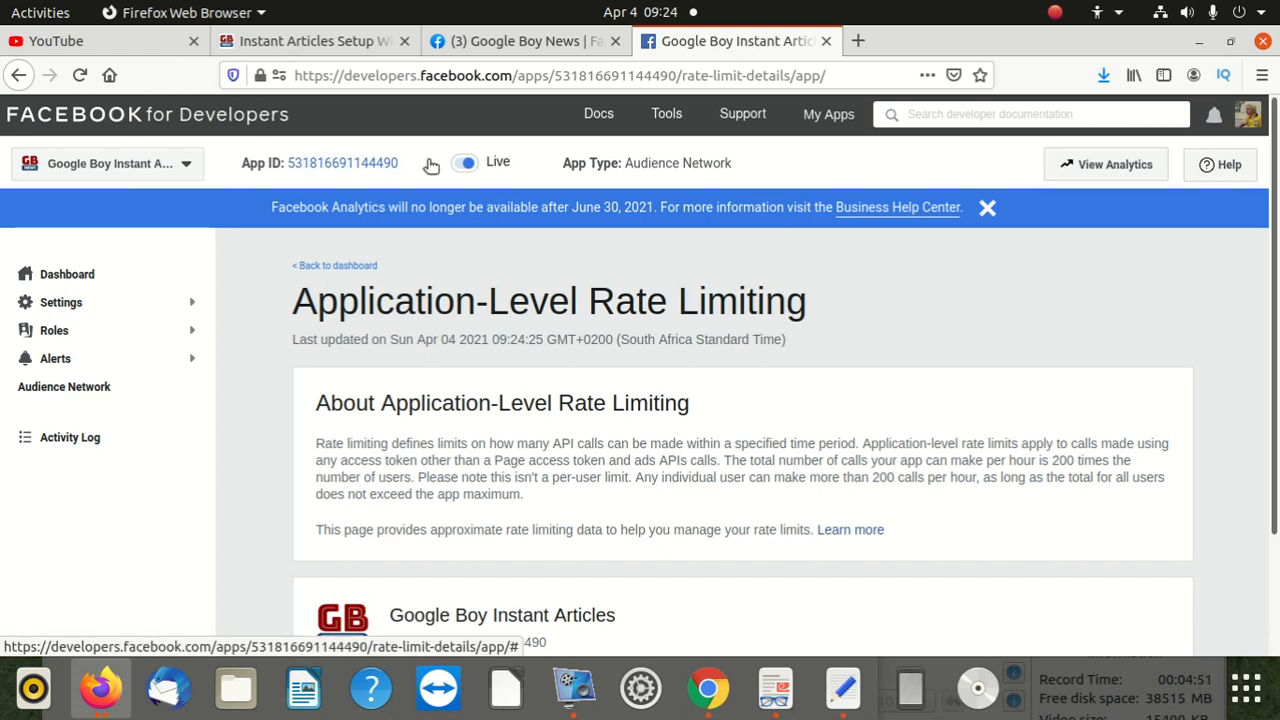
pyautogui.scroll(-2, 157, 457)
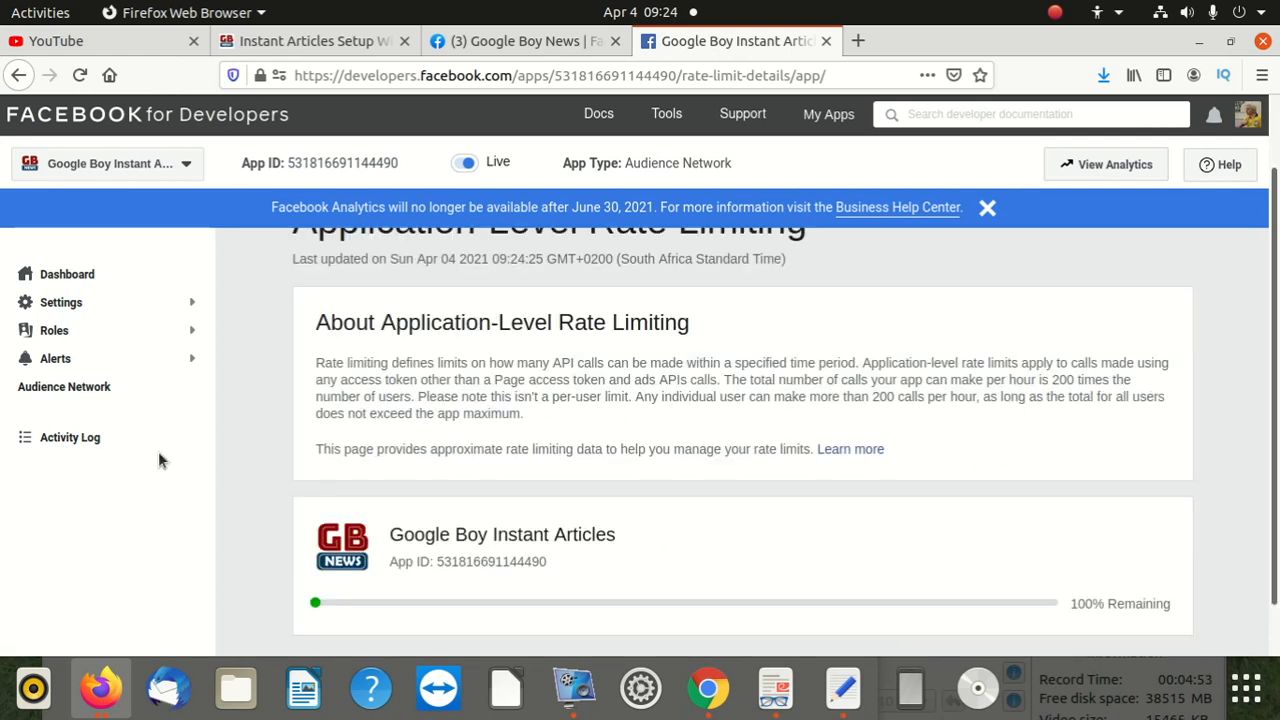
pyautogui.scroll(-1, 447, 481)
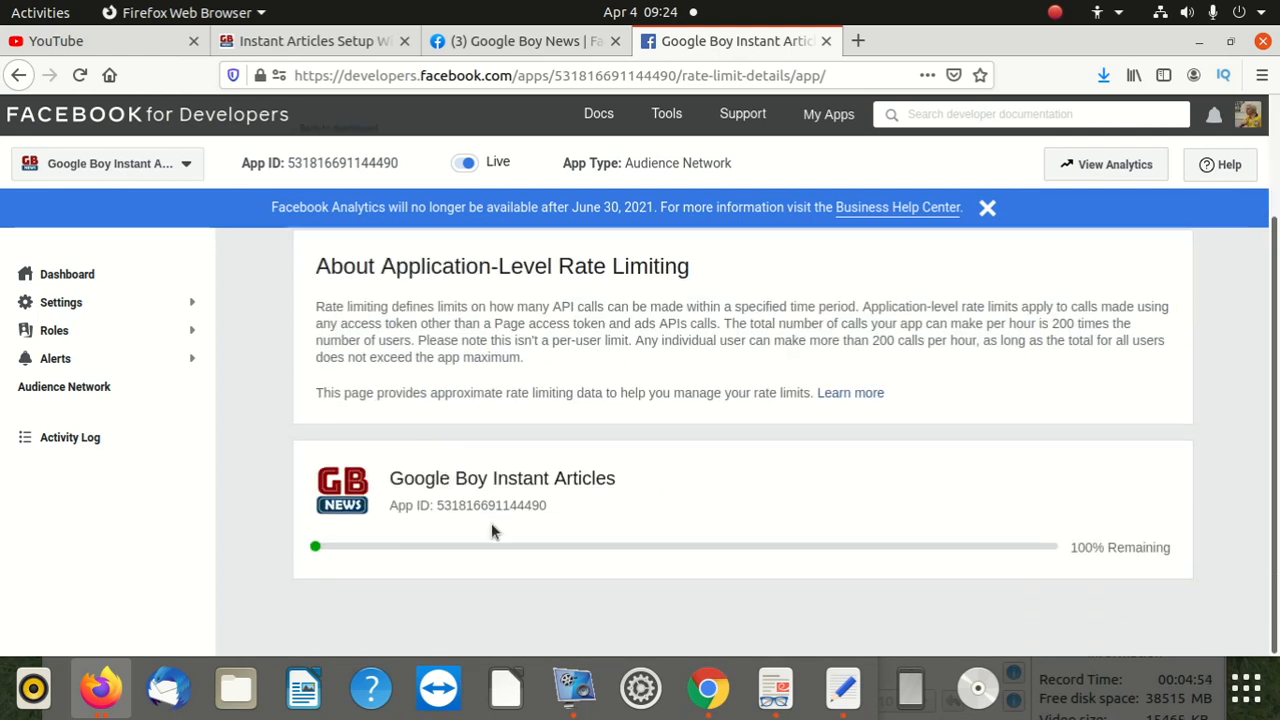
pyautogui.scroll(3, 491, 523)
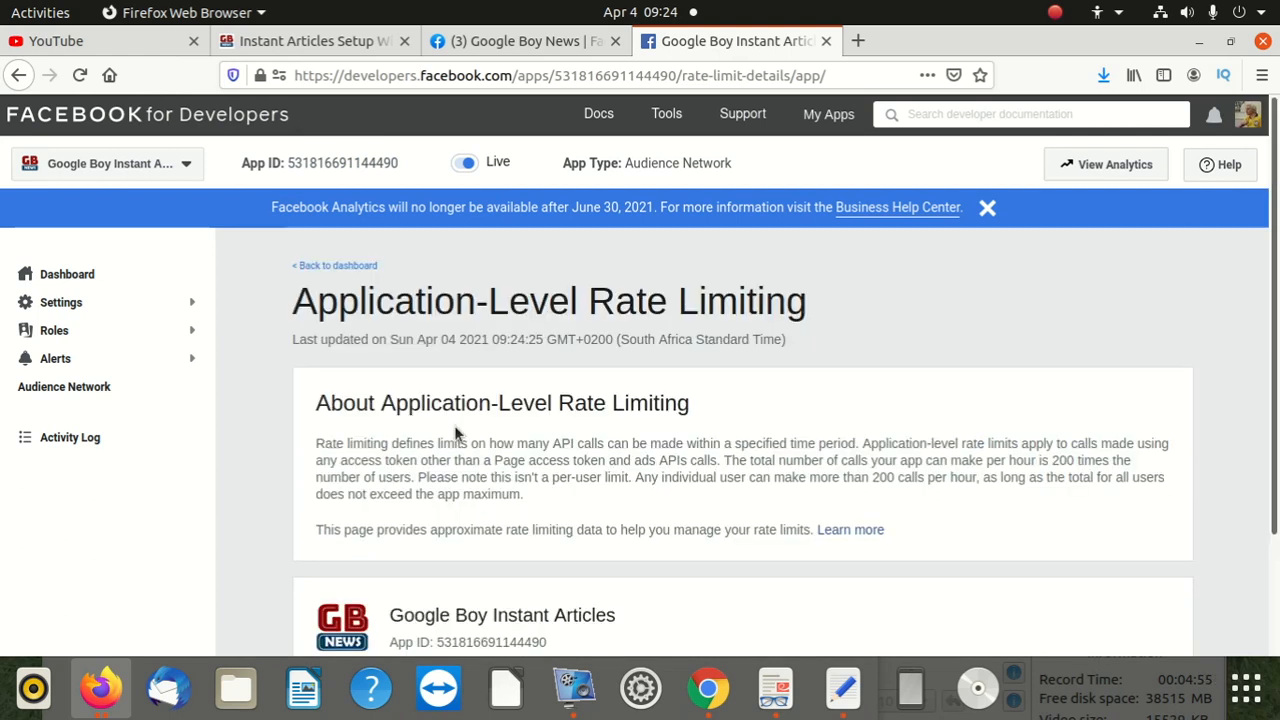
pyautogui.click(60, 303)
pyautogui.click(55, 331)
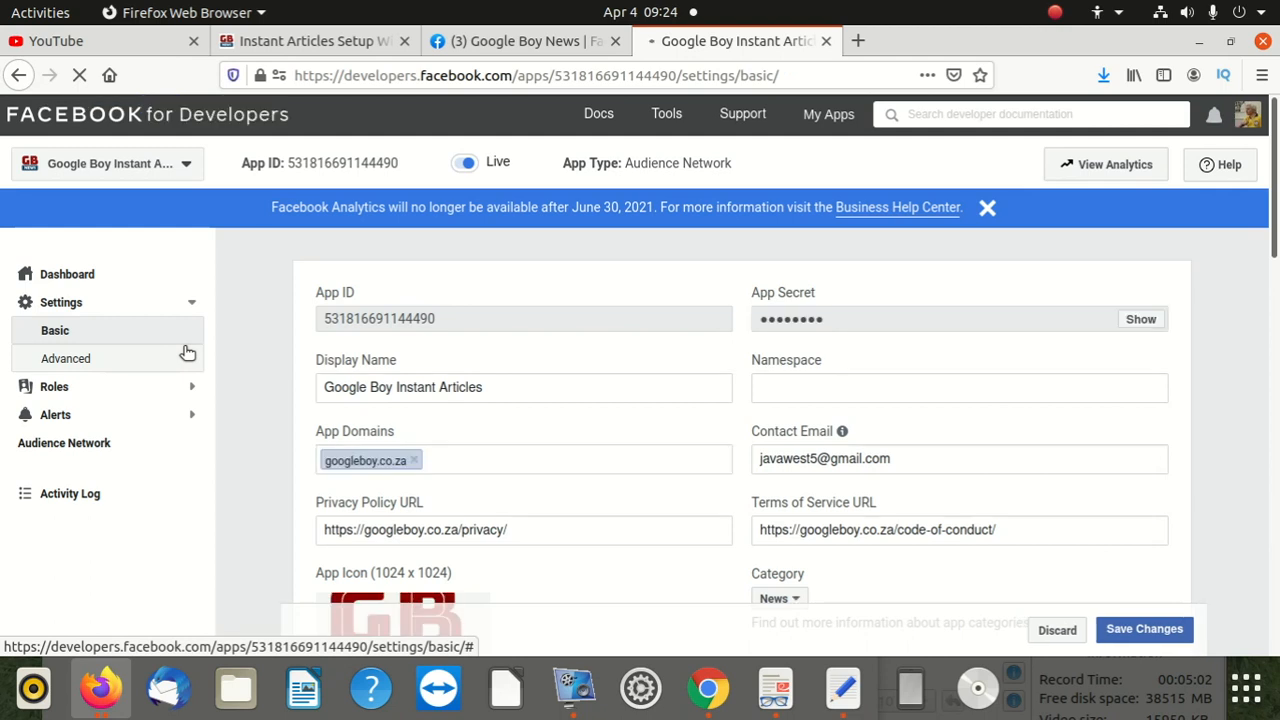
pyautogui.scroll(-2, 480, 363)
pyautogui.scroll(2, 600, 375)
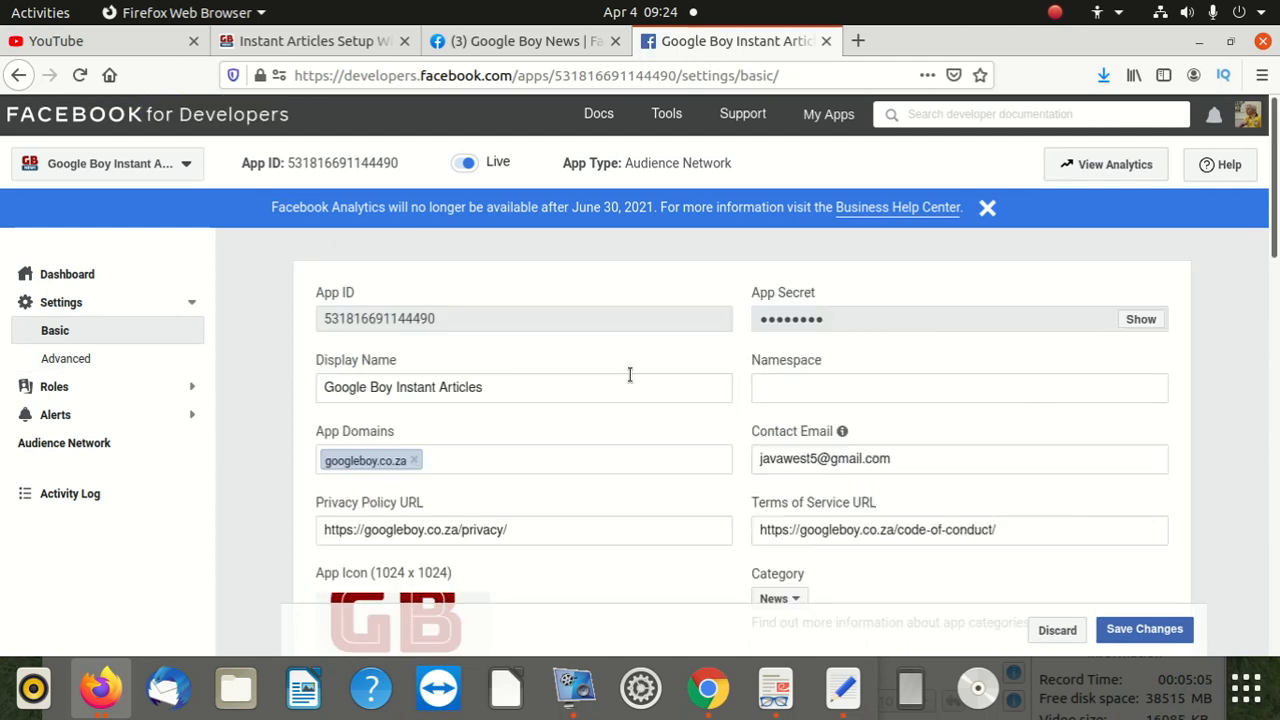
# Reveal the App Secret in the basic settings, re-entering the Facebook account password to authorise it
pyautogui.click(1157, 322)
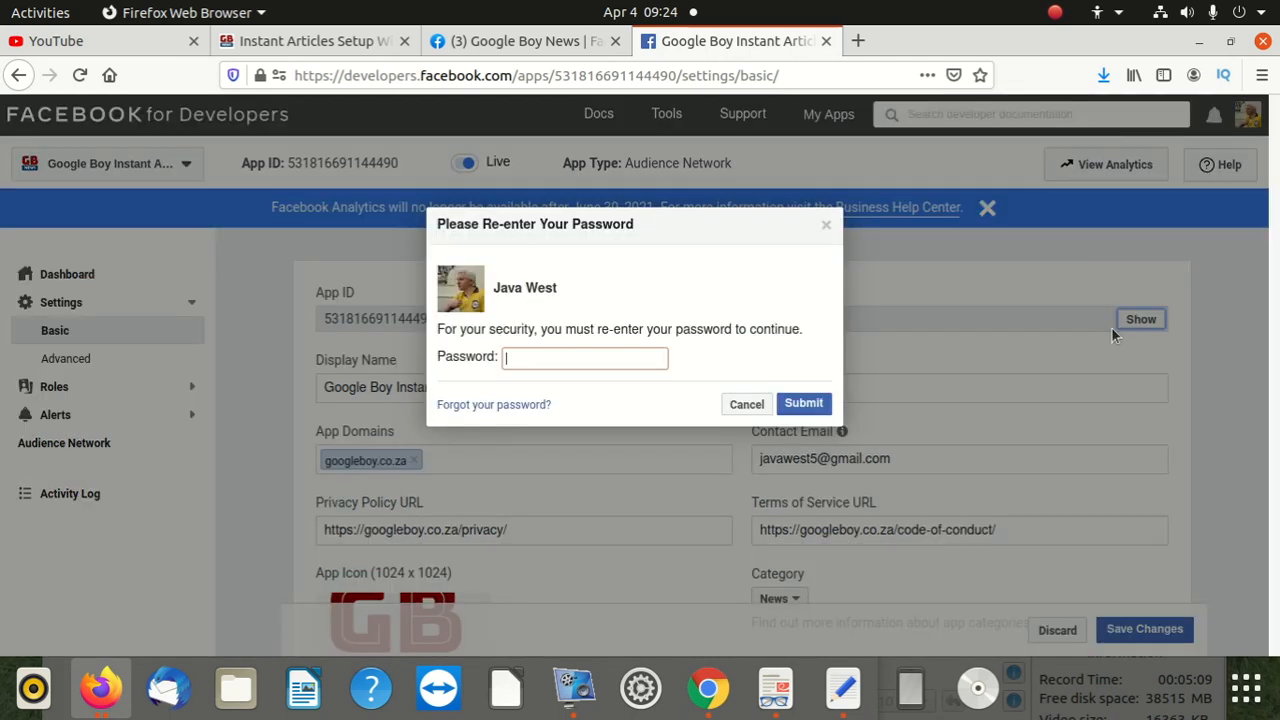
pyautogui.click(533, 355)
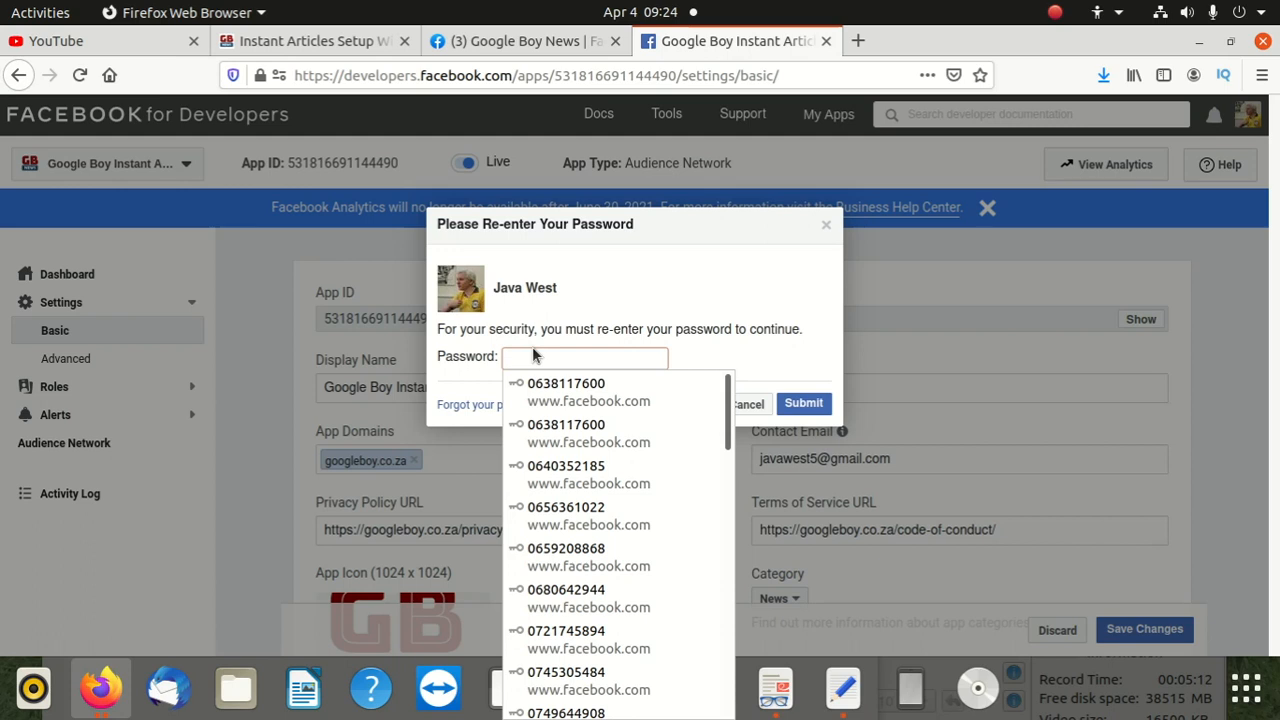
pyautogui.write('••')
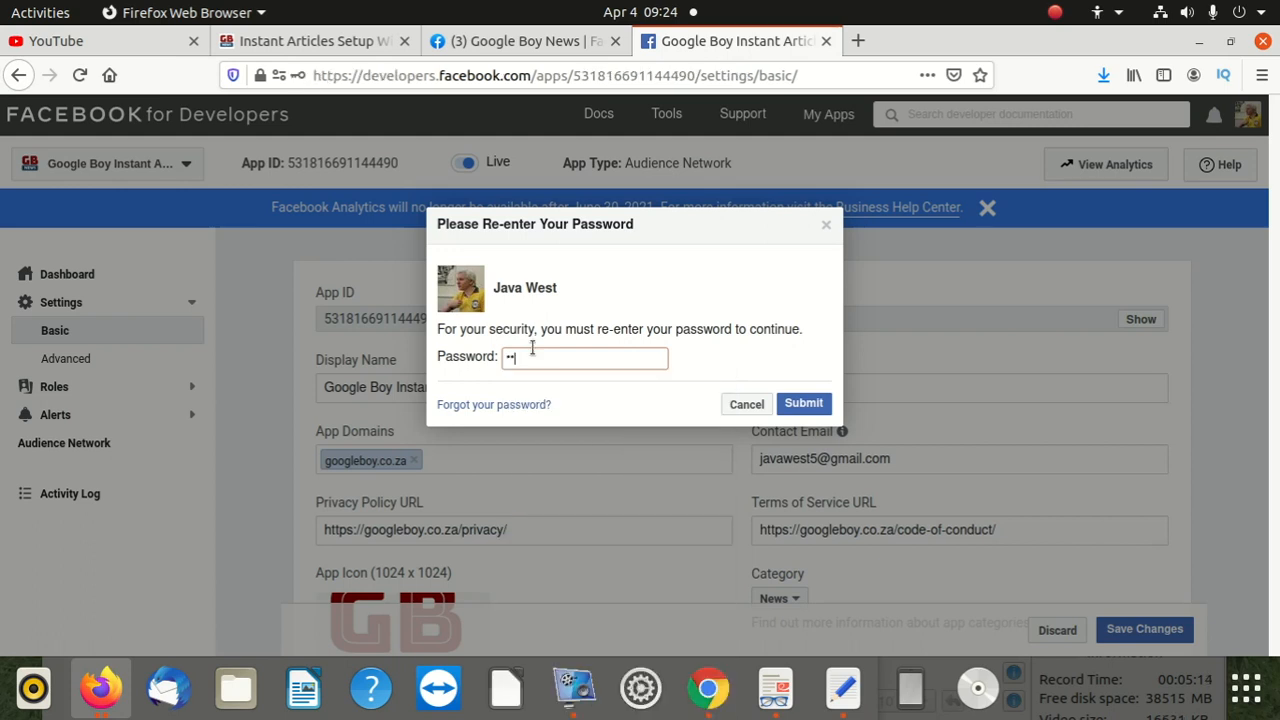
pyautogui.write('••••••')
pyautogui.click(806, 404)
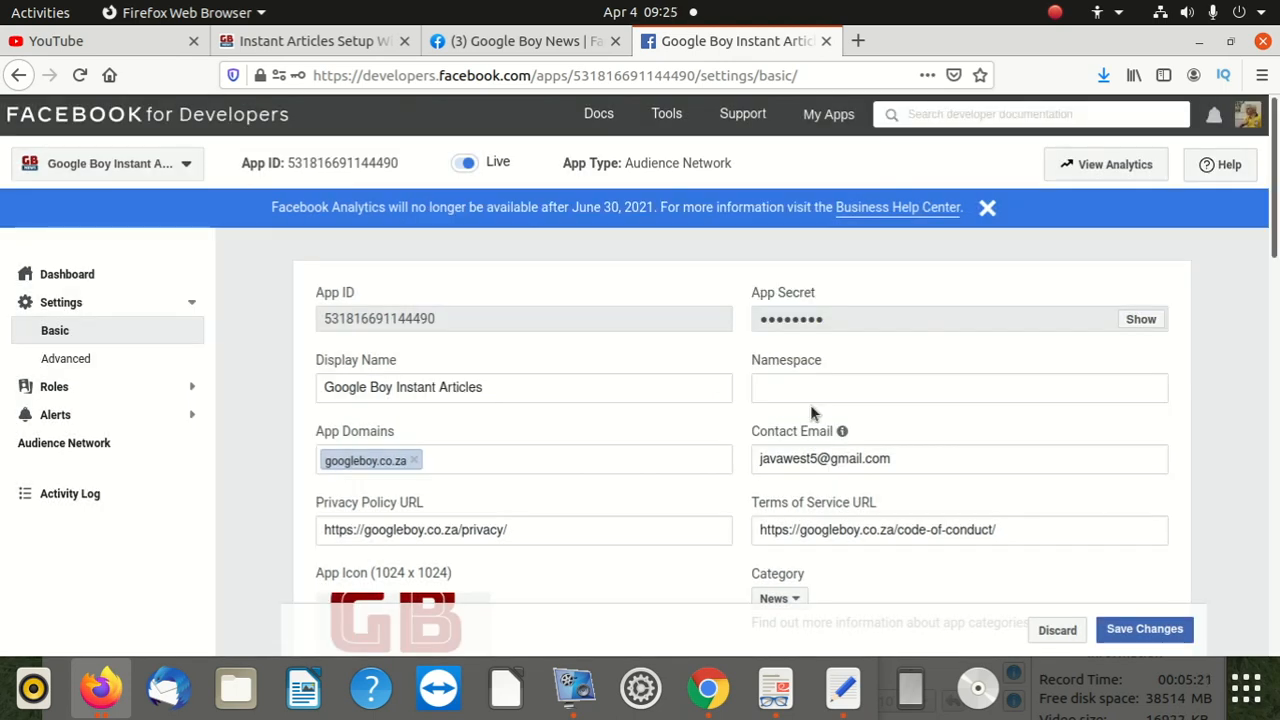
# Copy the revealed App Secret of the Google Boy Instant Articles app
pyautogui.doubleClick(845, 319)
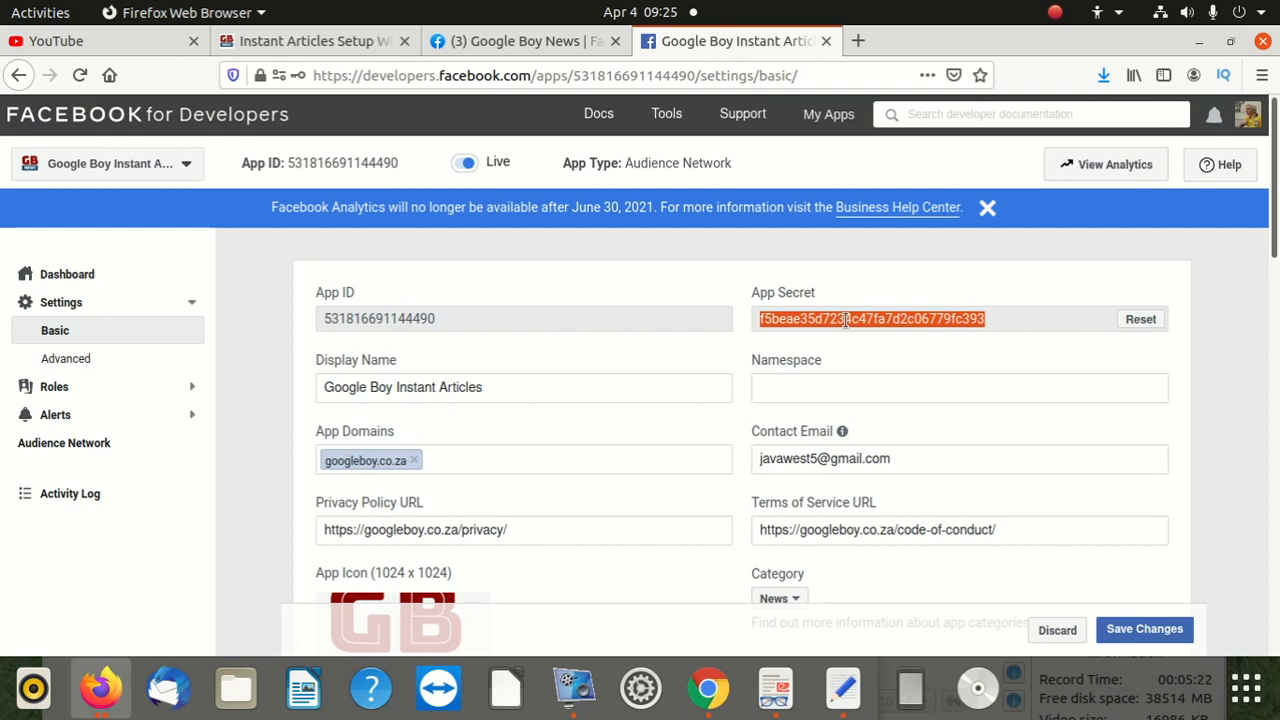
pyautogui.rightClick(845, 319)
pyautogui.click(895, 335)
pyautogui.rightClick(858, 320)
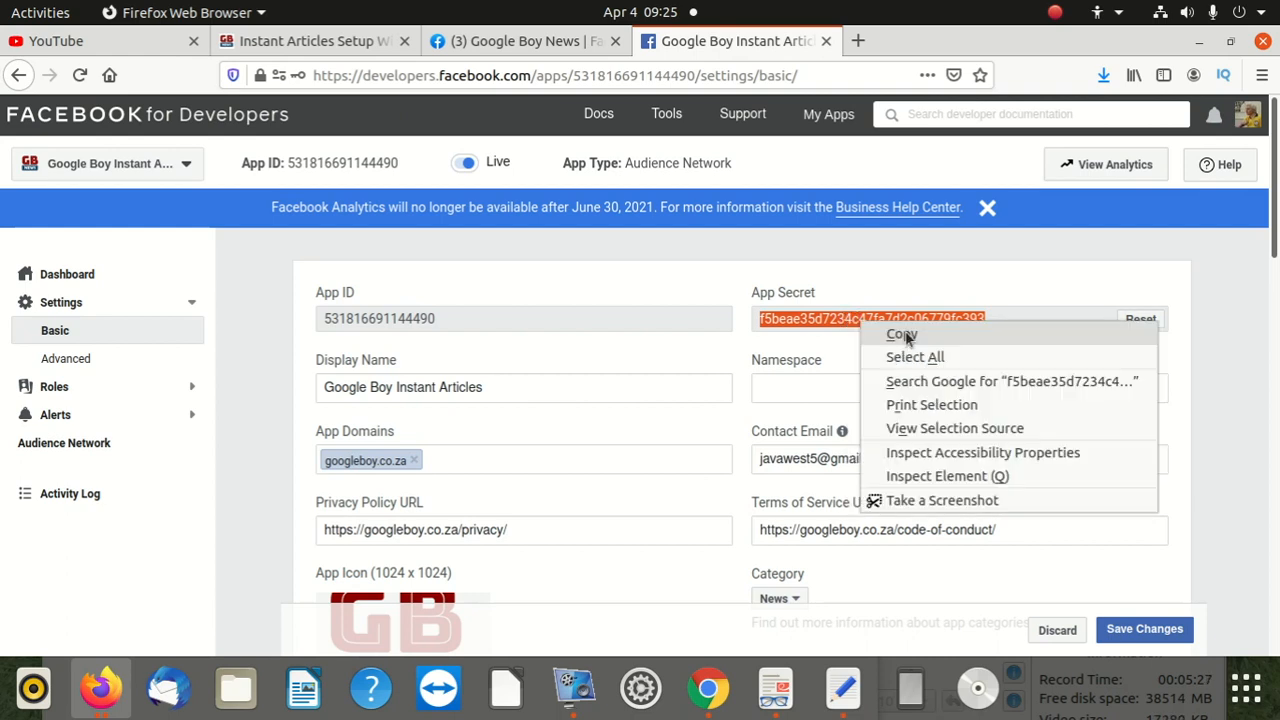
pyautogui.click(903, 336)
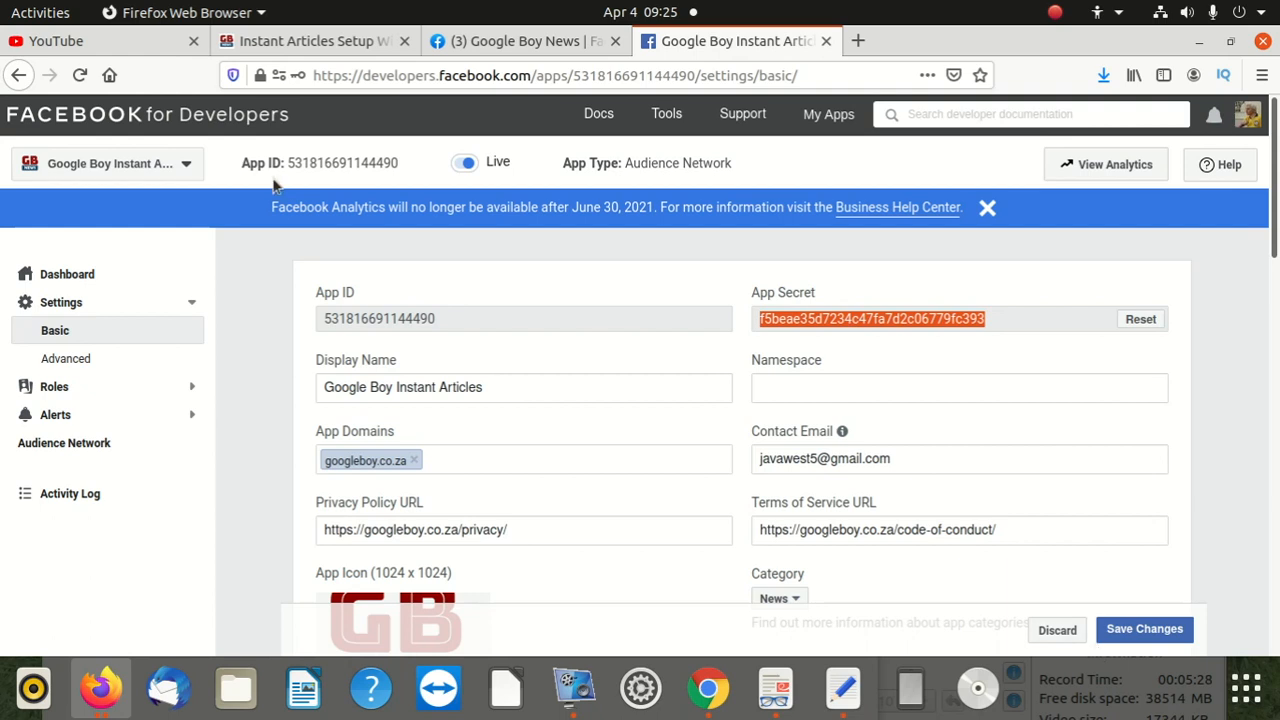
# Return to the WordPress Instant Articles settings and paste the copied secret as the Facebook App Secret
pyautogui.scroll(-3, 500, 360)
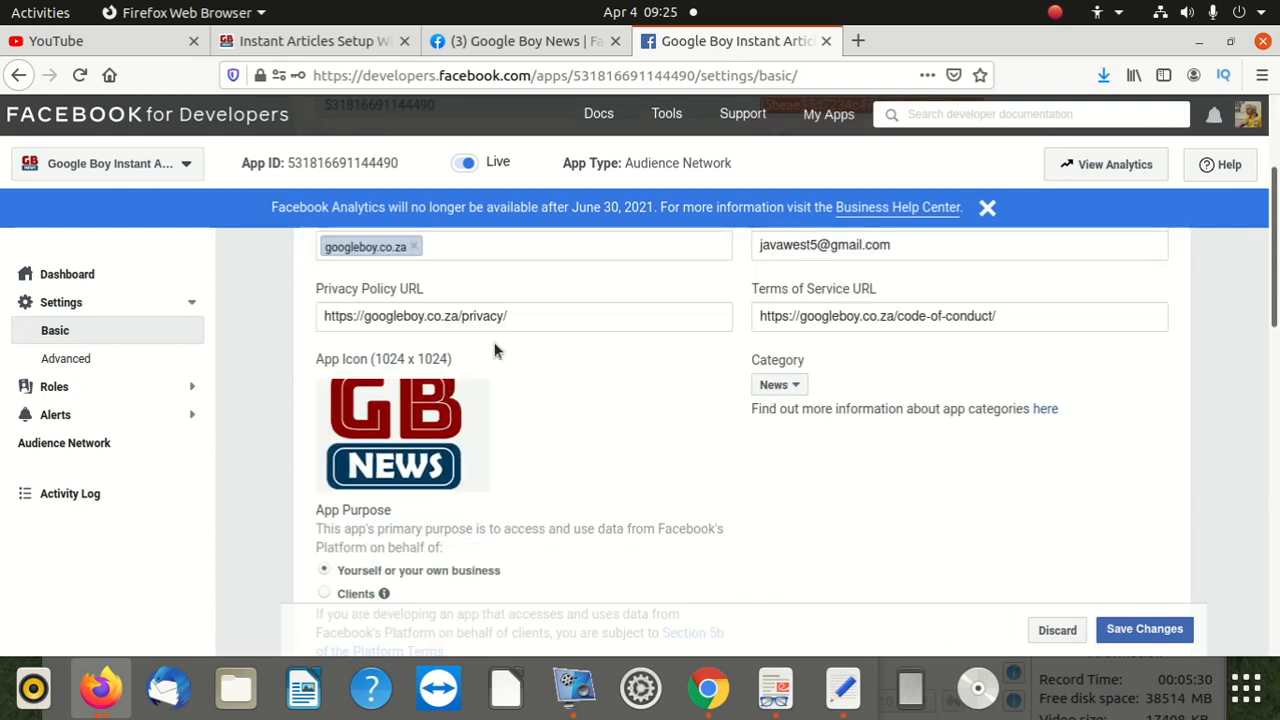
pyautogui.scroll(-3, 492, 336)
pyautogui.scroll(1, 489, 328)
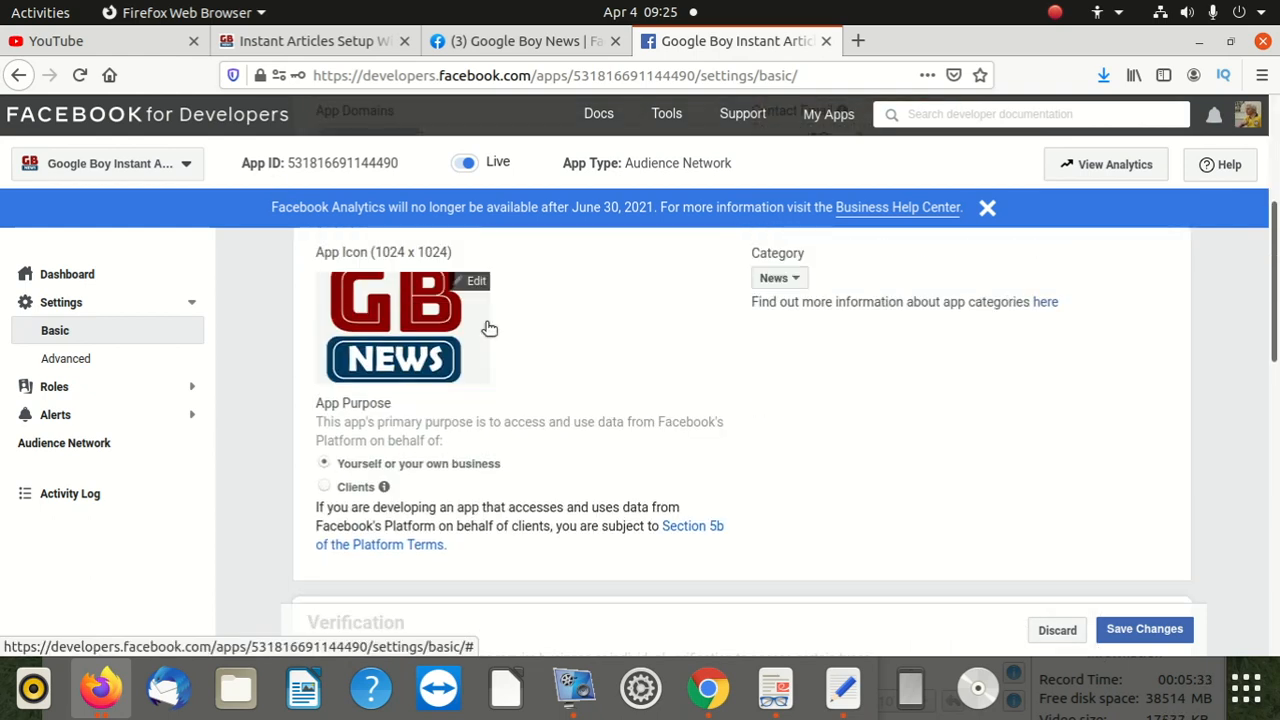
pyautogui.scroll(3, 480, 371)
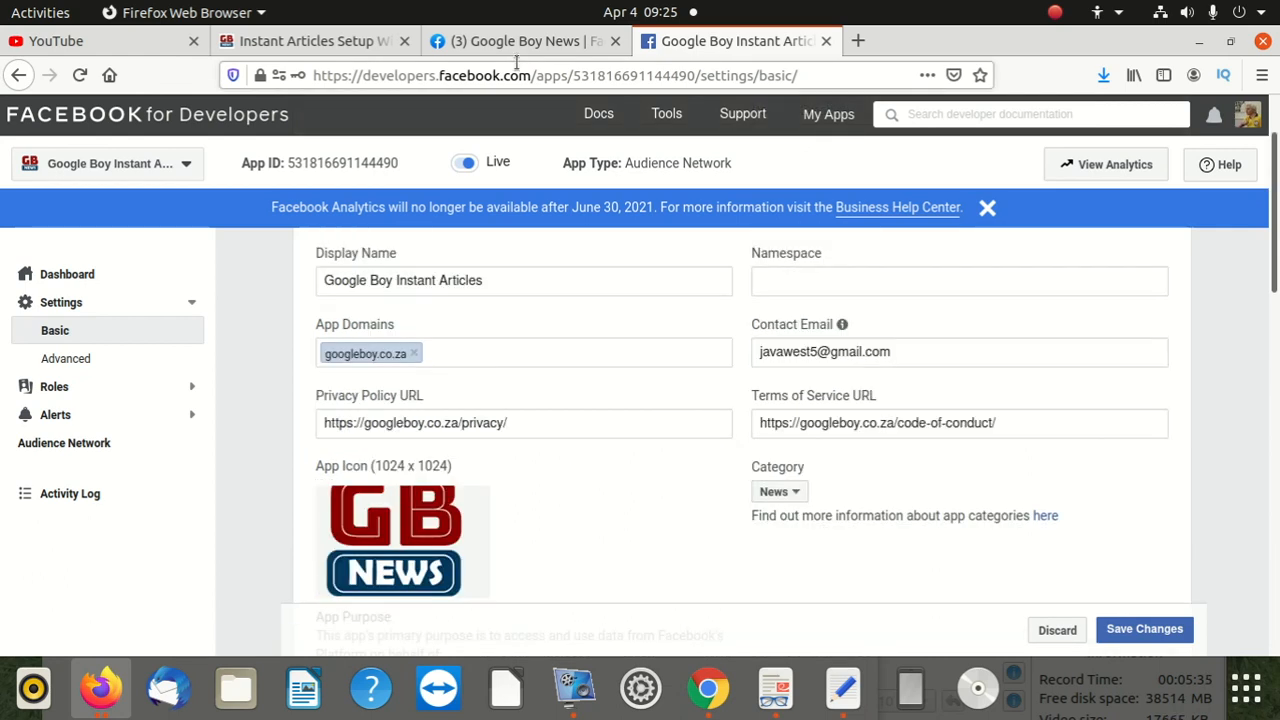
pyautogui.click(323, 45)
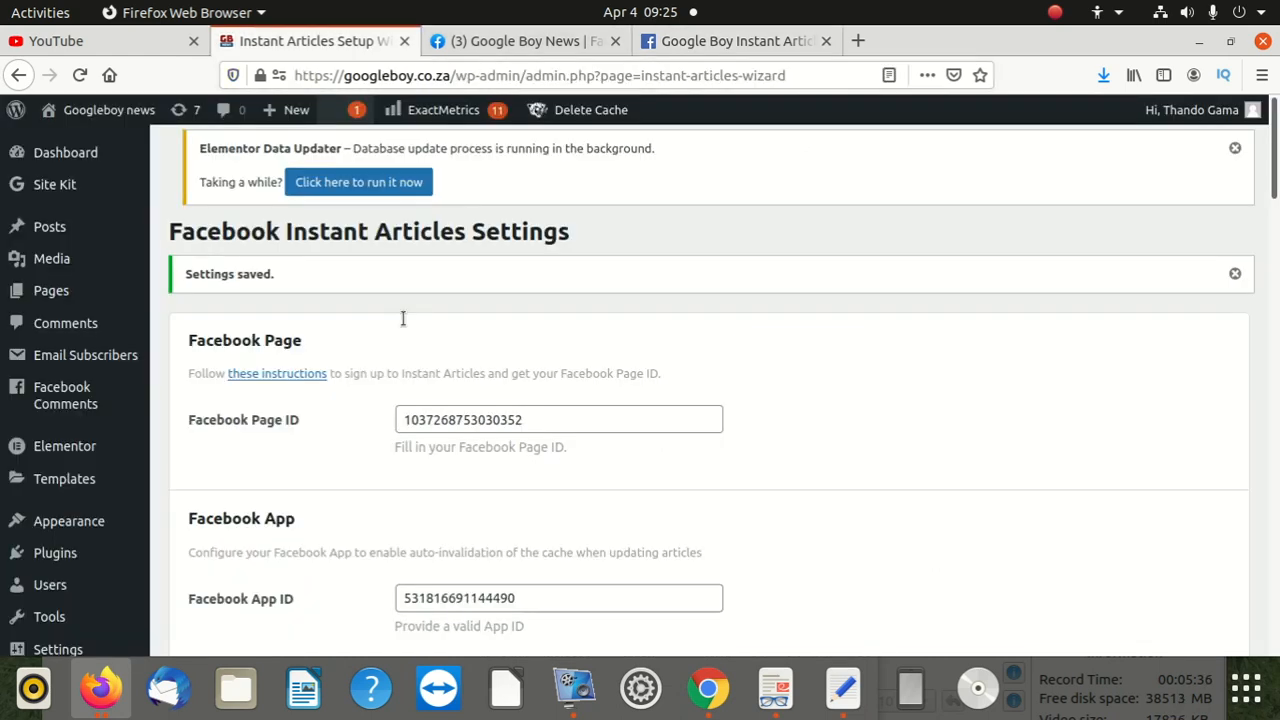
pyautogui.scroll(-3, 489, 469)
pyautogui.click(487, 466)
pyautogui.rightClick(487, 466)
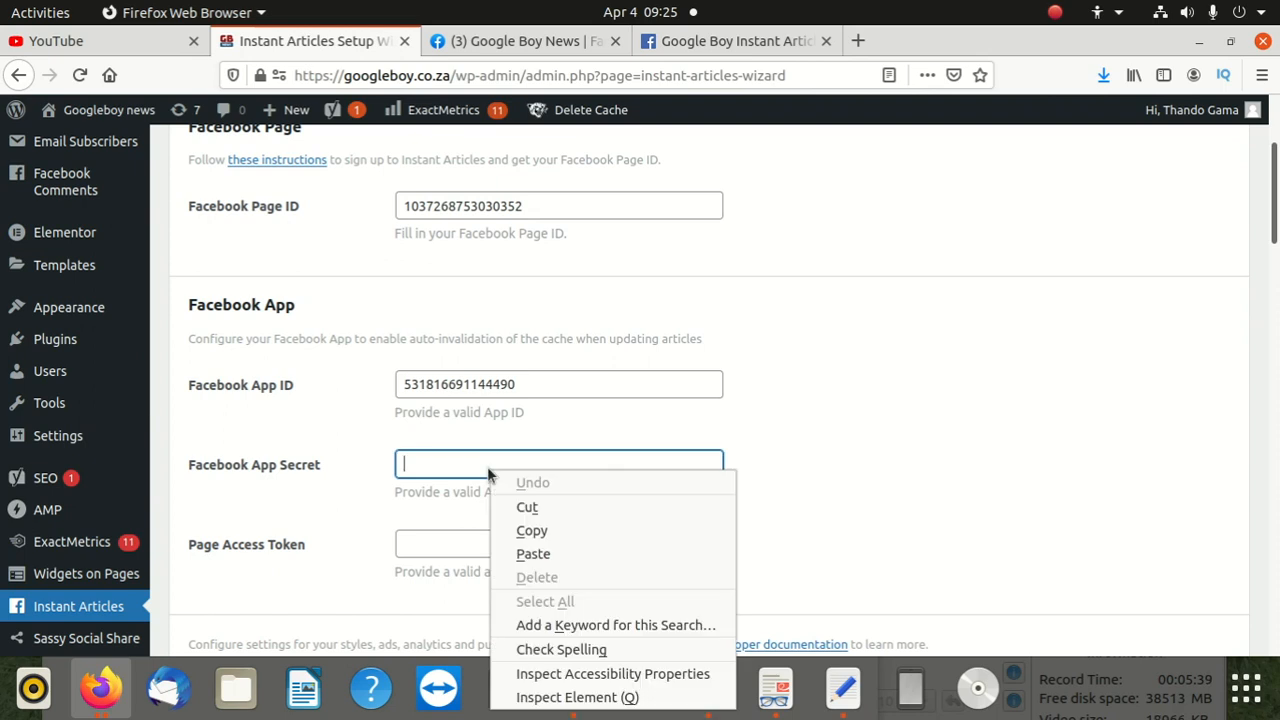
pyautogui.click(545, 557)
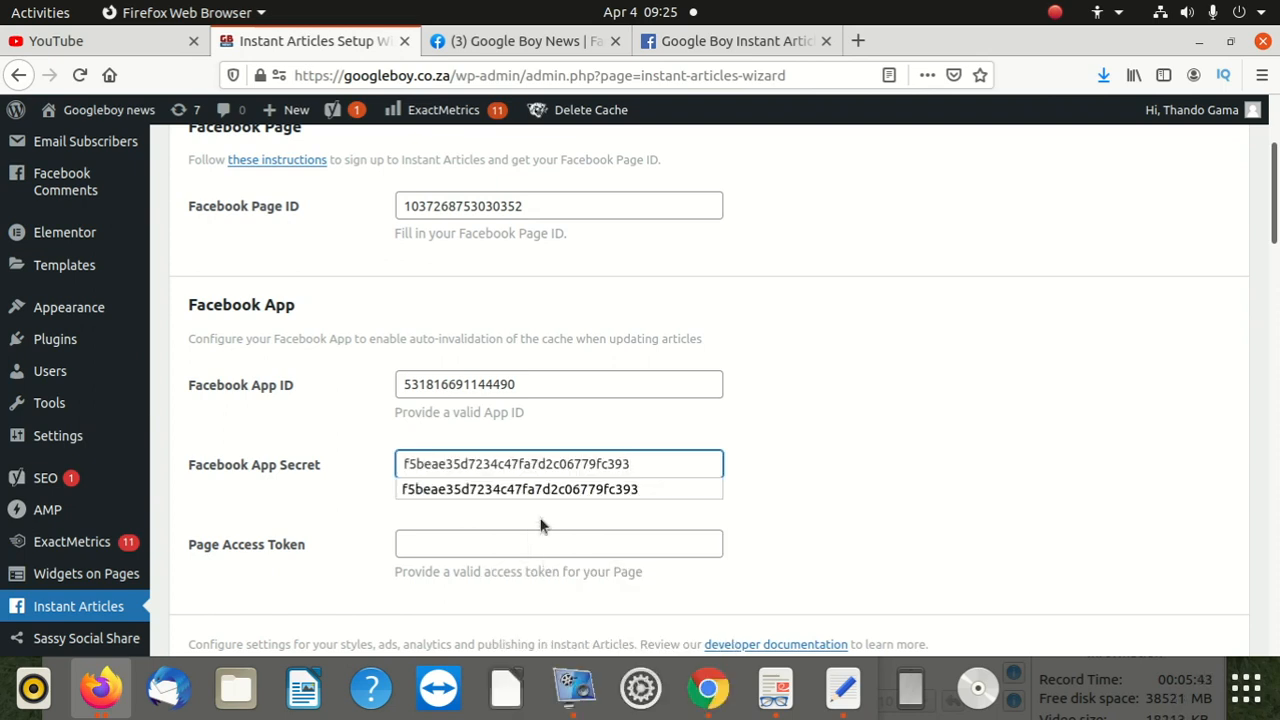
pyautogui.click(494, 548)
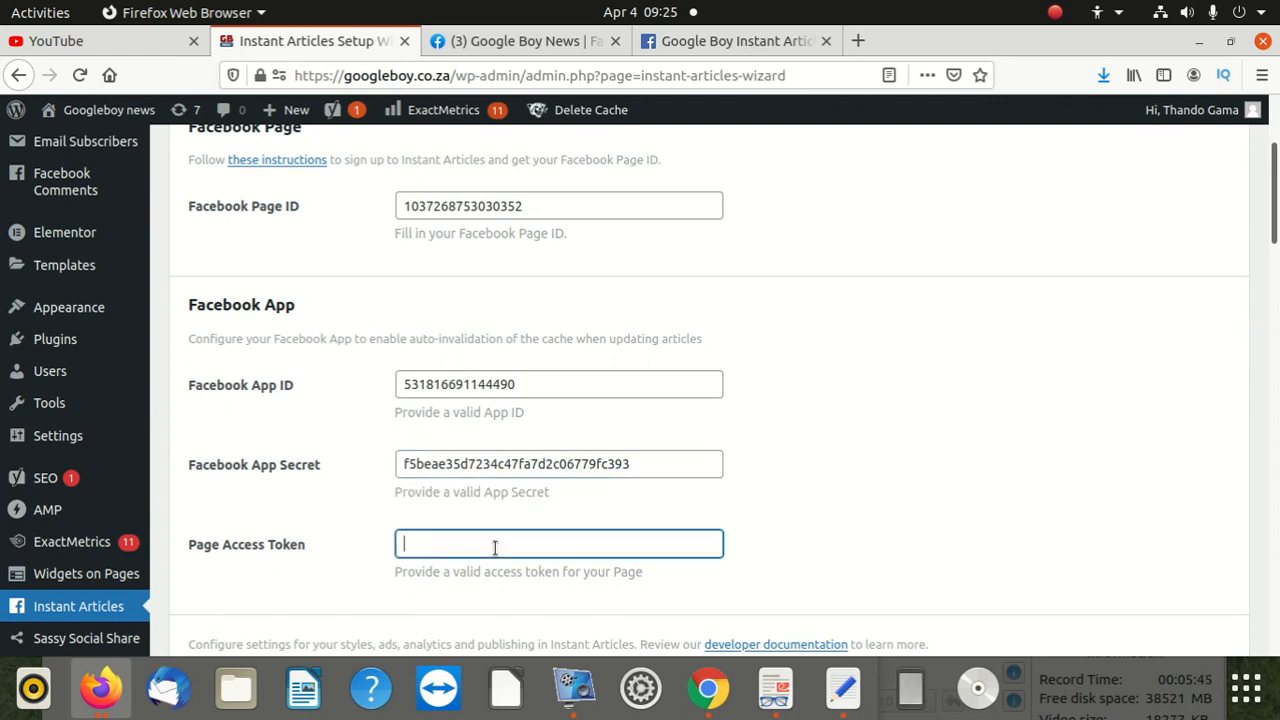
pyautogui.click(491, 543)
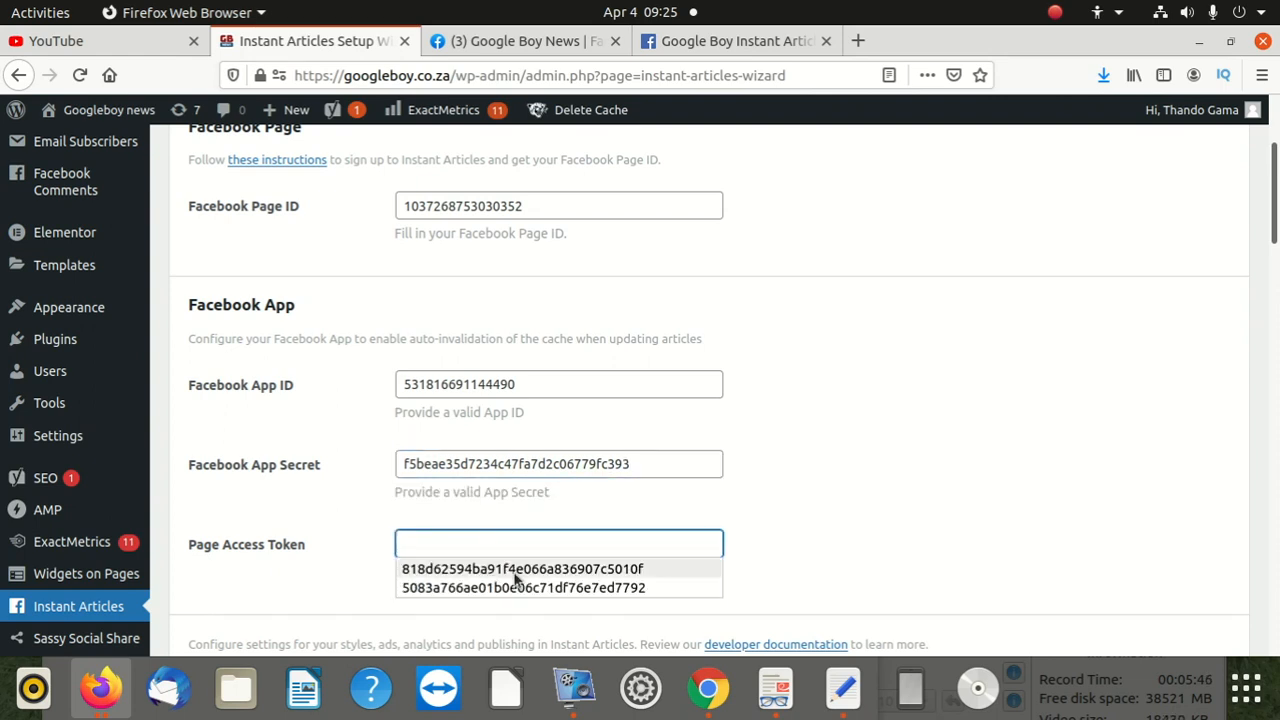
pyautogui.click(769, 415)
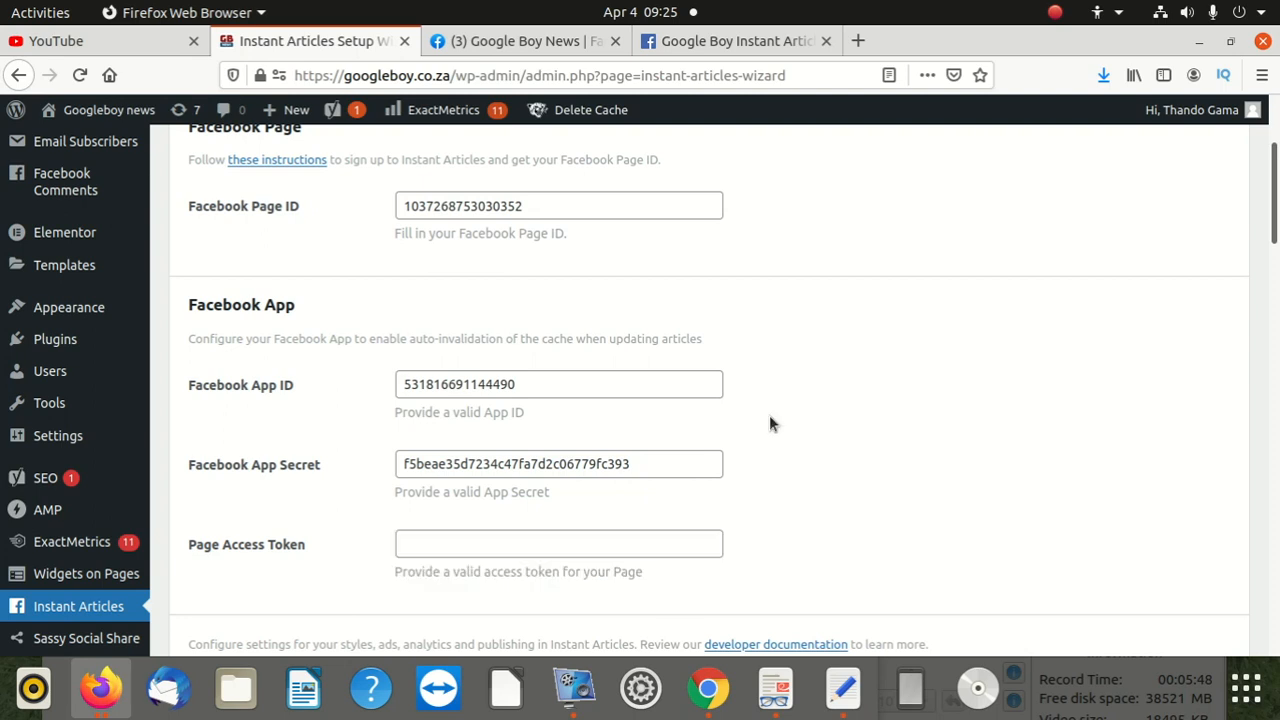
# Save the Instant Articles settings with the new Facebook App Secret
pyautogui.scroll(-5, 484, 562)
pyautogui.scroll(-10, 484, 562)
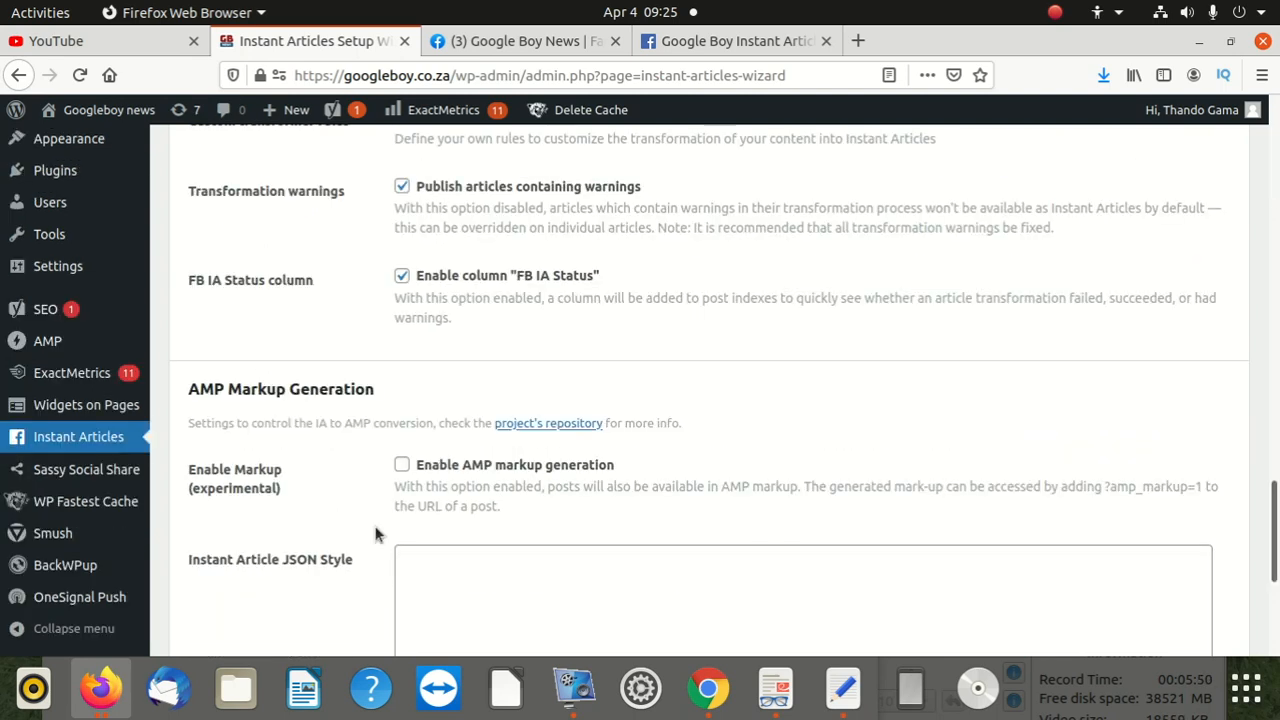
pyautogui.click(252, 545)
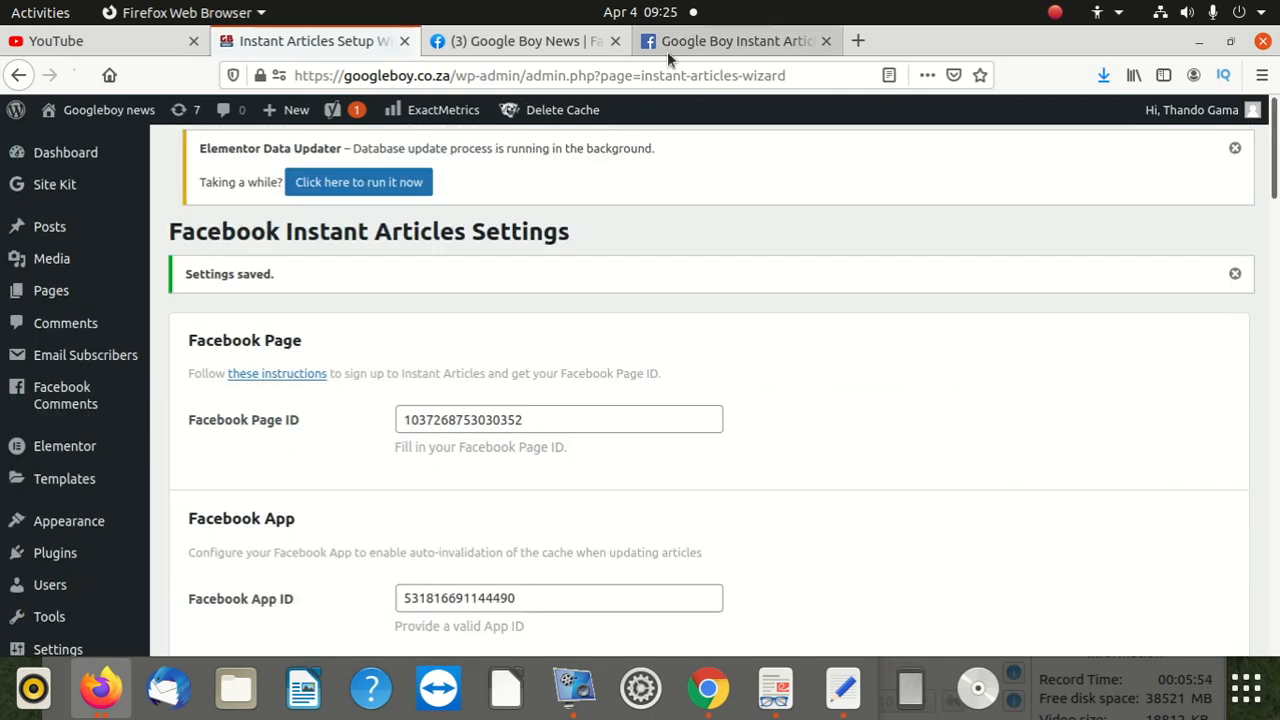
# Switch back to Facebook for Developers and open the app's advanced settings
pyautogui.click(667, 51)
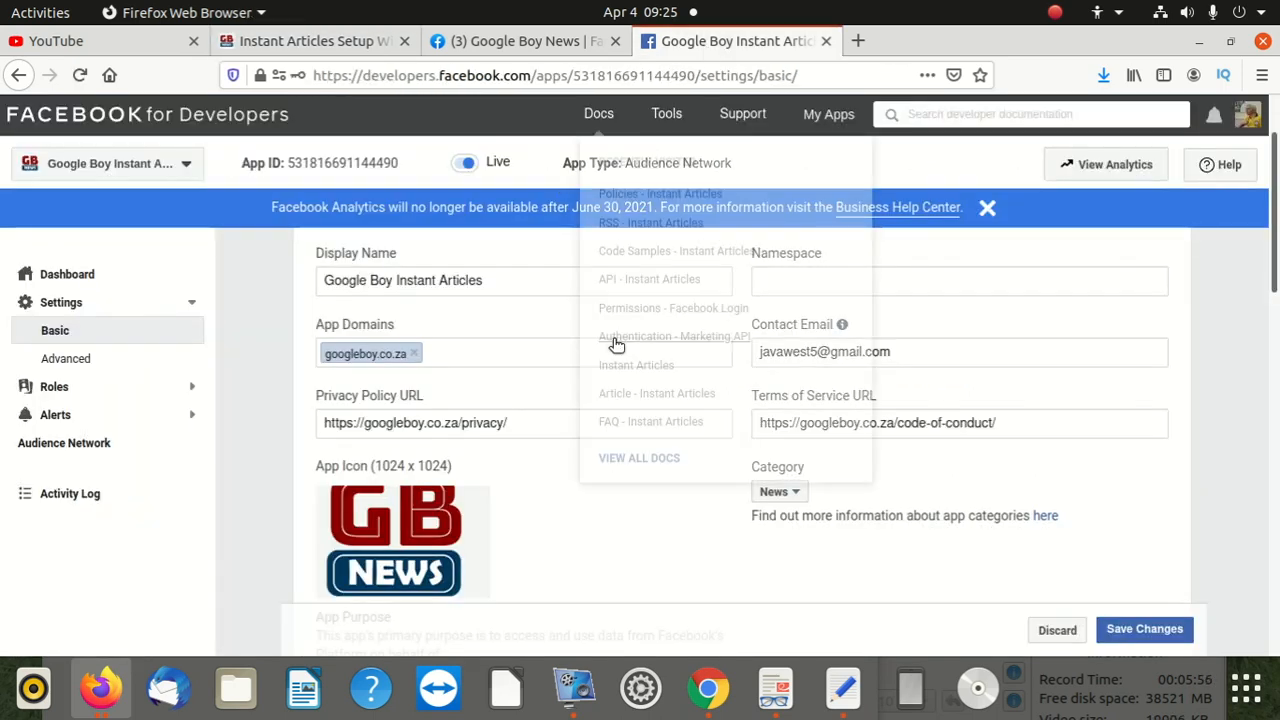
pyautogui.scroll(2, 676, 468)
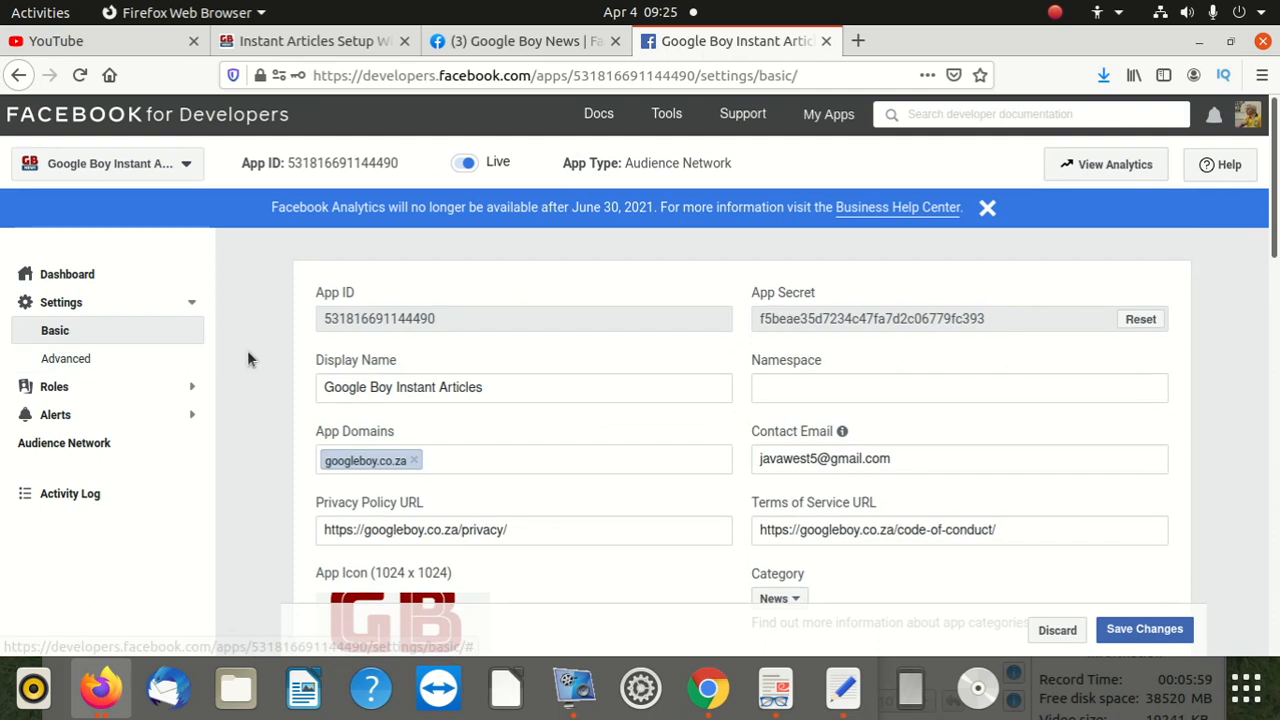
pyautogui.scroll(-5, 514, 383)
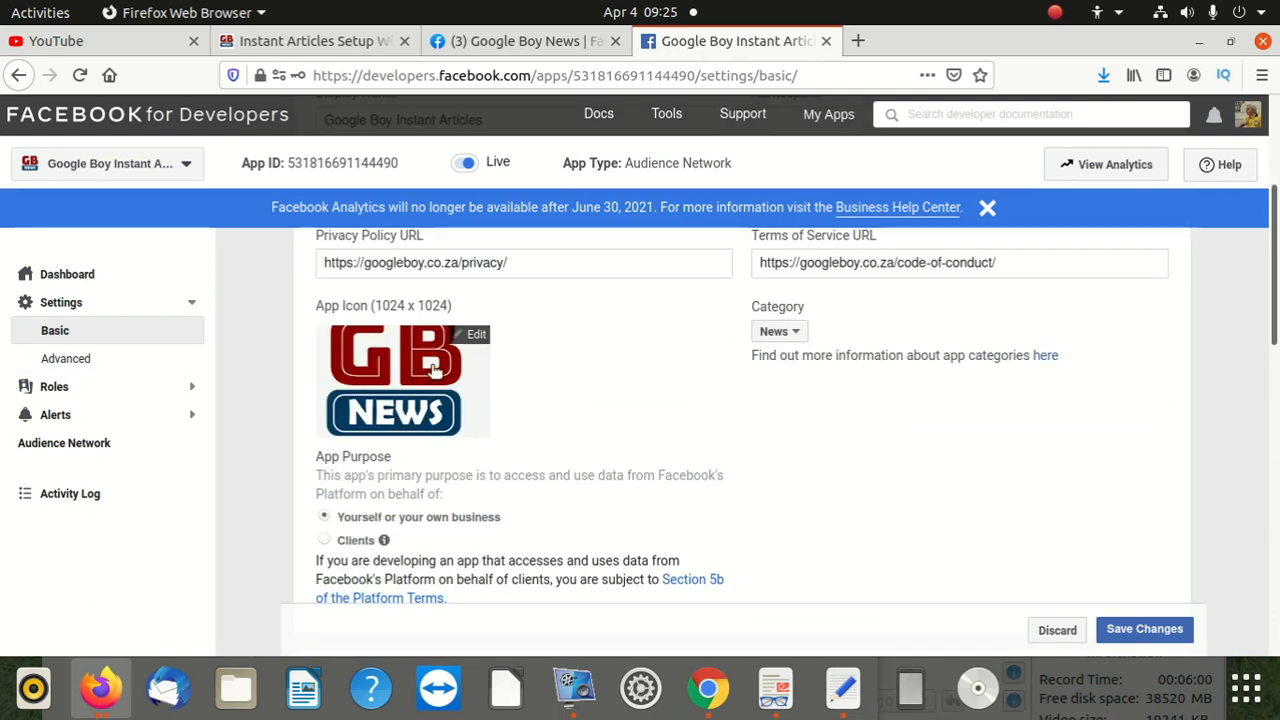
pyautogui.click(79, 361)
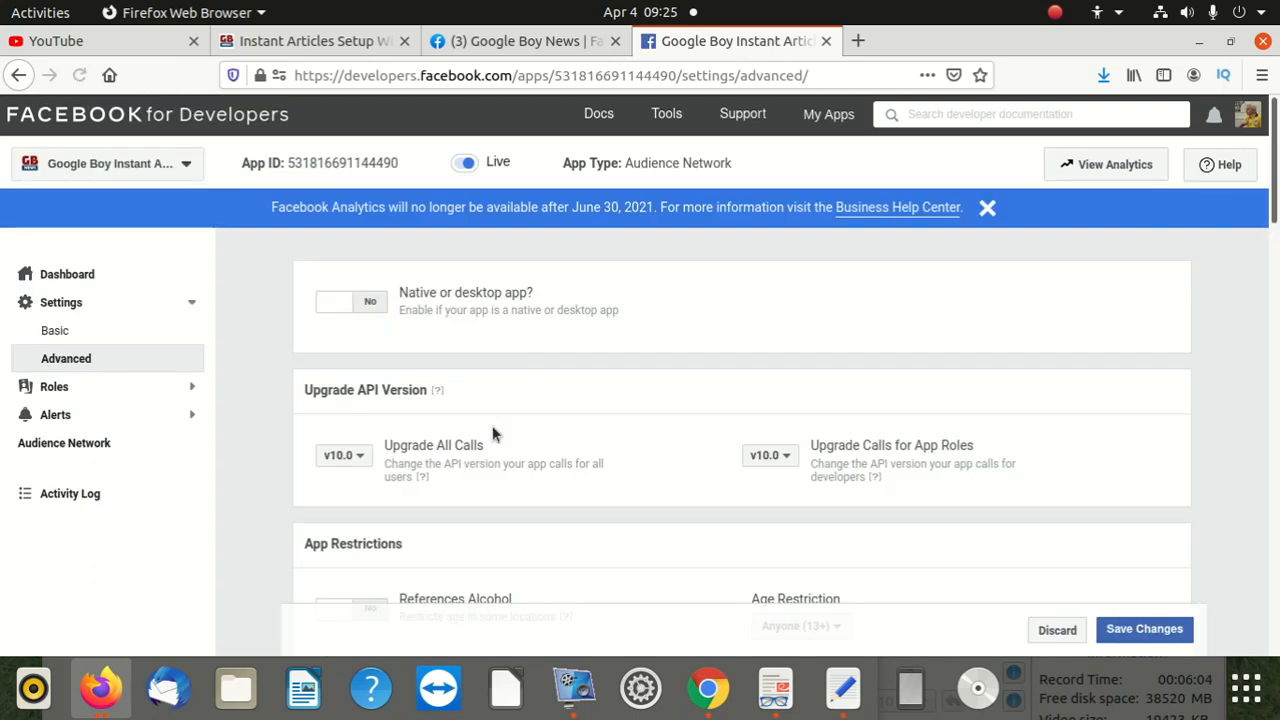
# Copy the Client Token from the Security section of the app's advanced settings
pyautogui.scroll(-5, 487, 458)
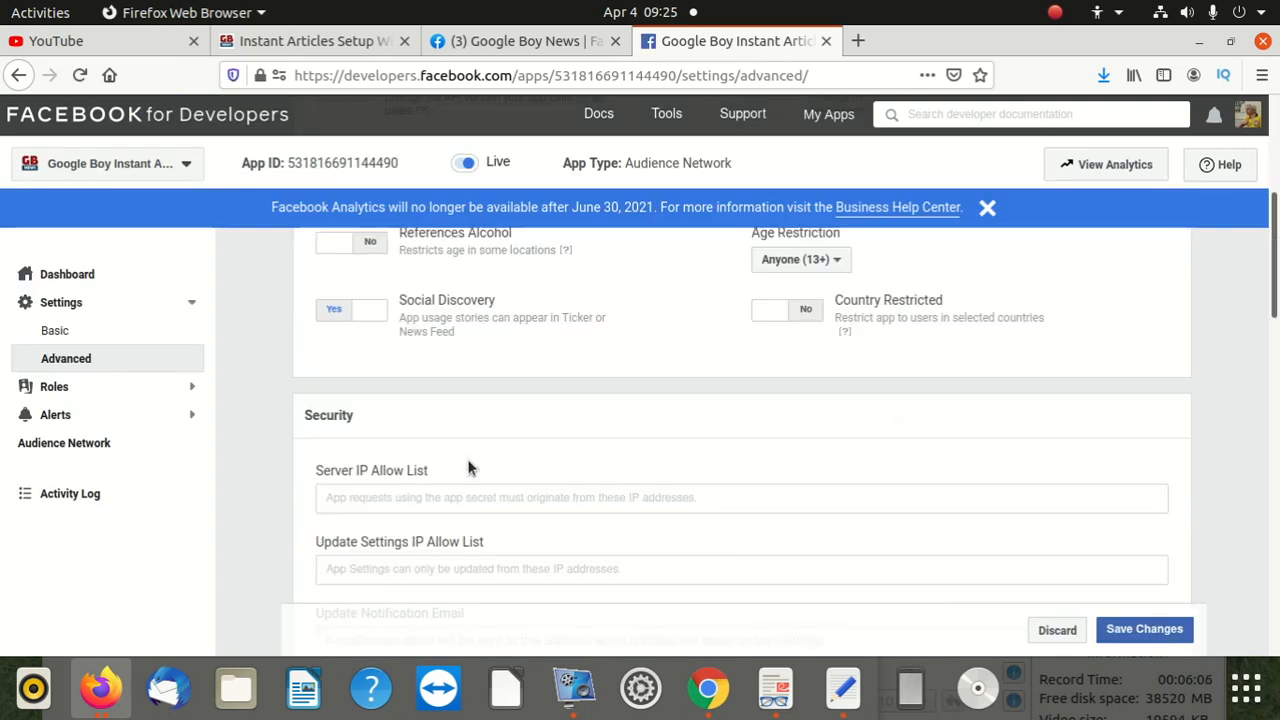
pyautogui.scroll(-2, 466, 450)
pyautogui.moveTo(580, 327); pyautogui.dragTo(316, 326)
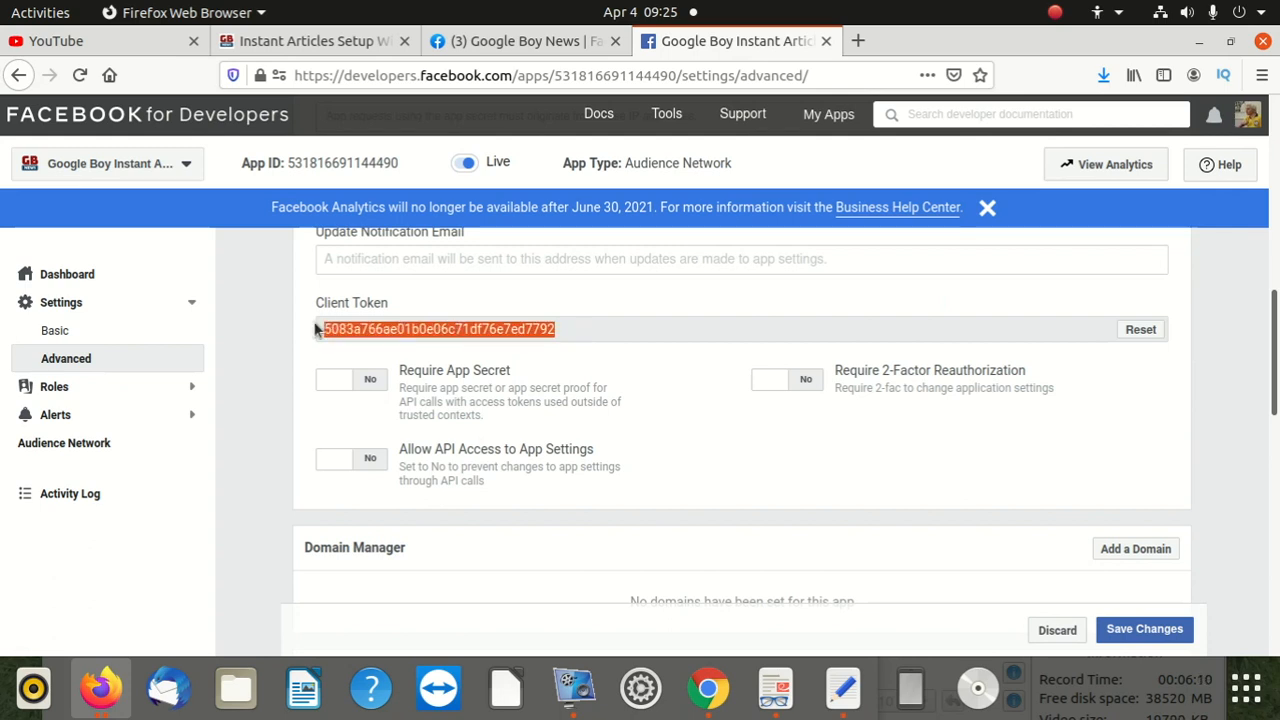
pyautogui.rightClick(418, 340)
pyautogui.click(447, 352)
# Return to the WordPress Instant Articles settings and examine the hints under Page Access Token and Facebook App Secret
pyautogui.scroll(4, 471, 353)
pyautogui.scroll(4, 466, 351)
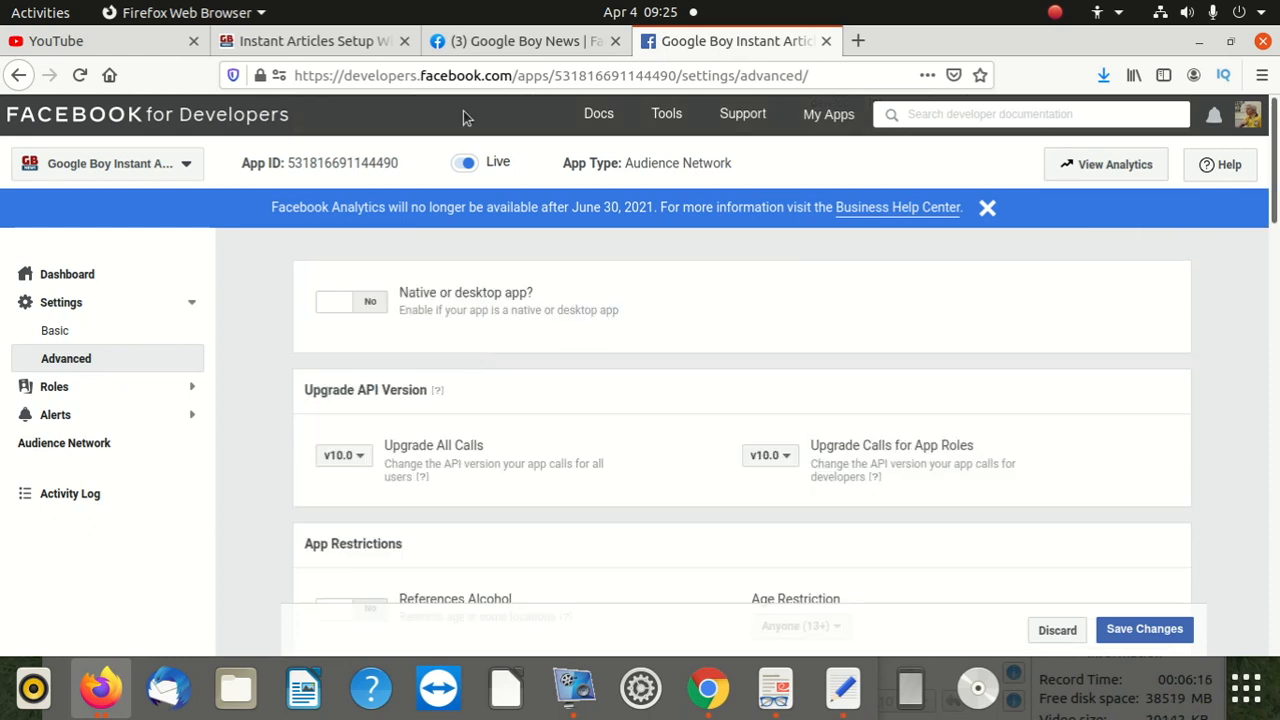
pyautogui.click(322, 44)
pyautogui.scroll(-5, 347, 420)
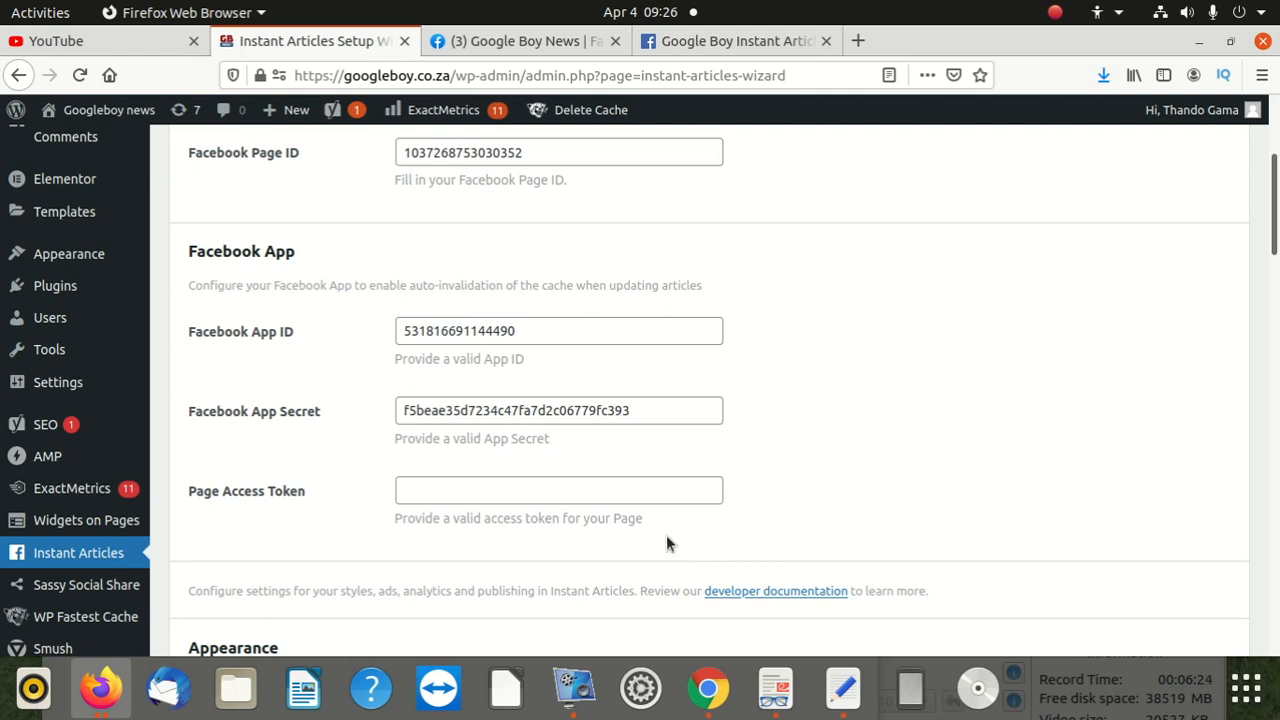
pyautogui.moveTo(651, 521); pyautogui.dragTo(382, 518)
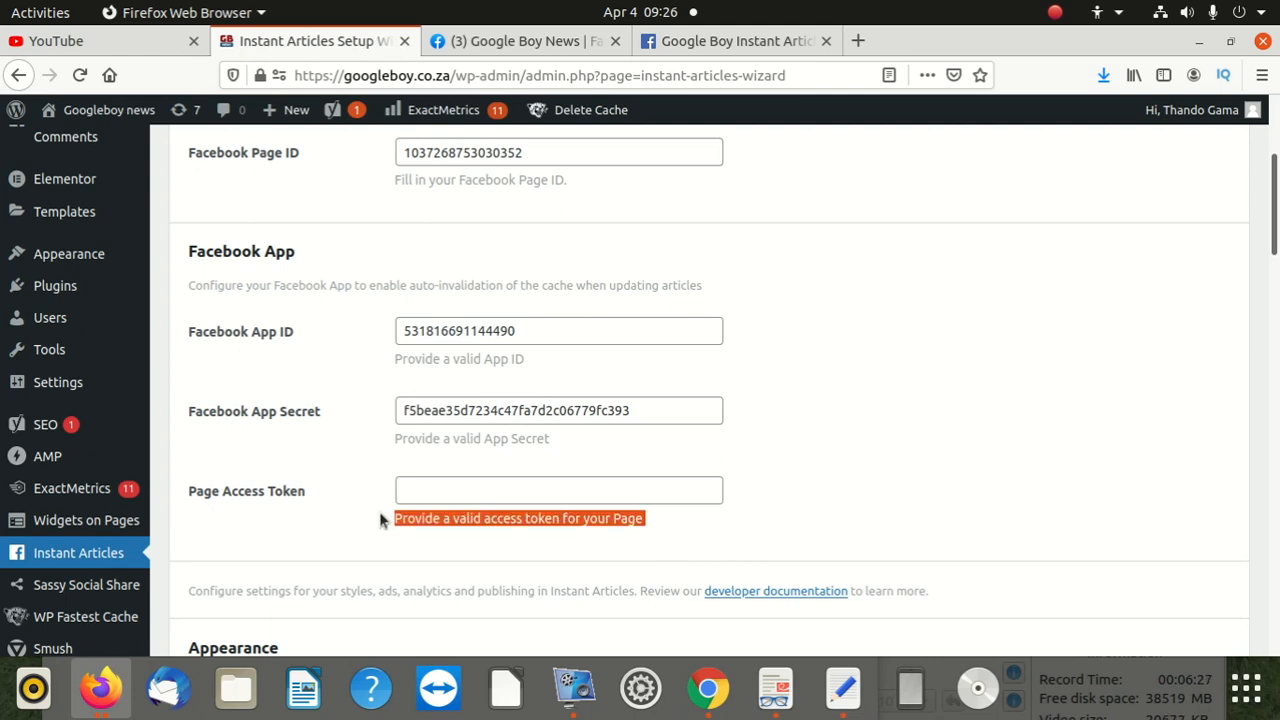
pyautogui.moveTo(586, 449); pyautogui.dragTo(384, 449)
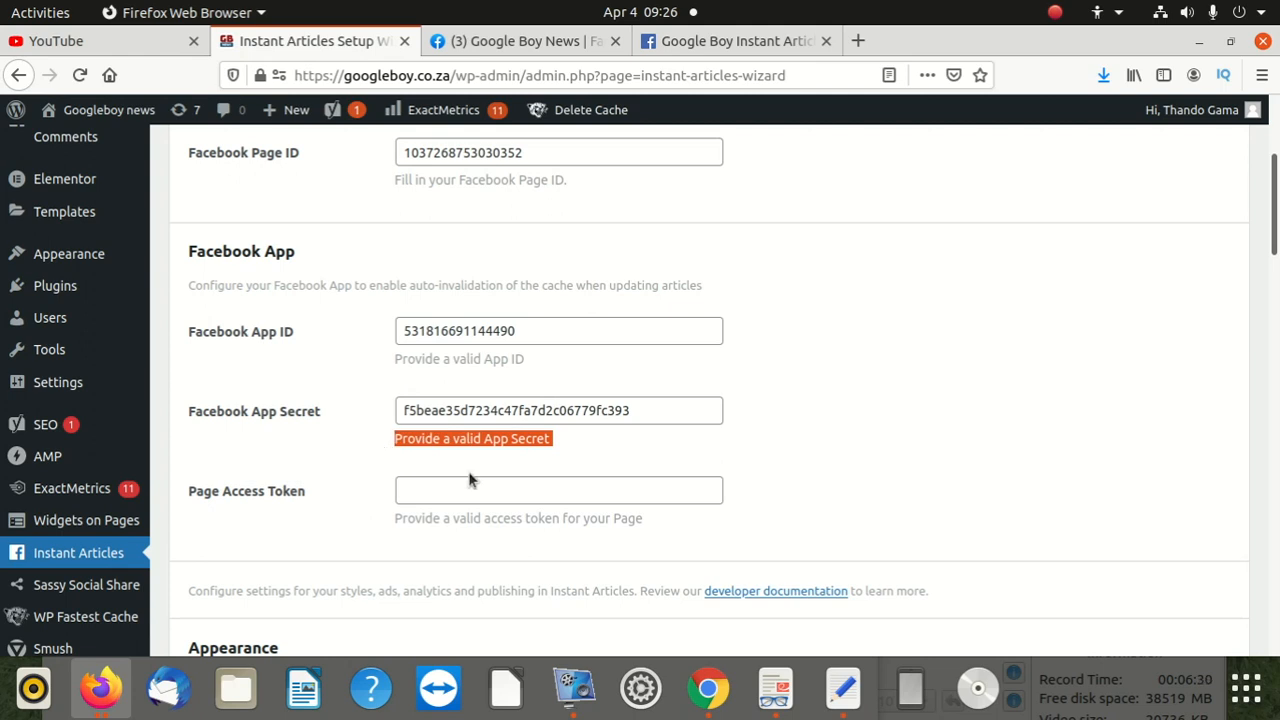
pyautogui.scroll(-15, 608, 523)
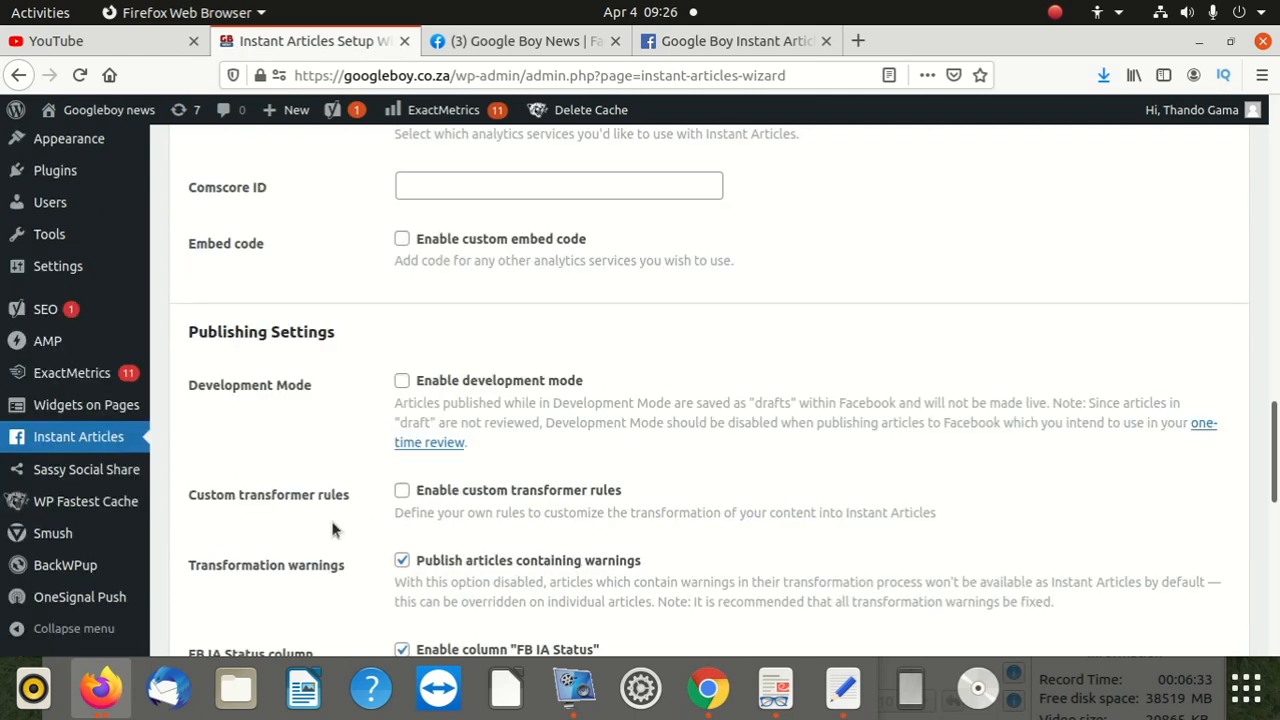
# Save the changes on the Facebook Instant Articles settings page
pyautogui.scroll(-5, 300, 528)
pyautogui.scroll(-3, 280, 526)
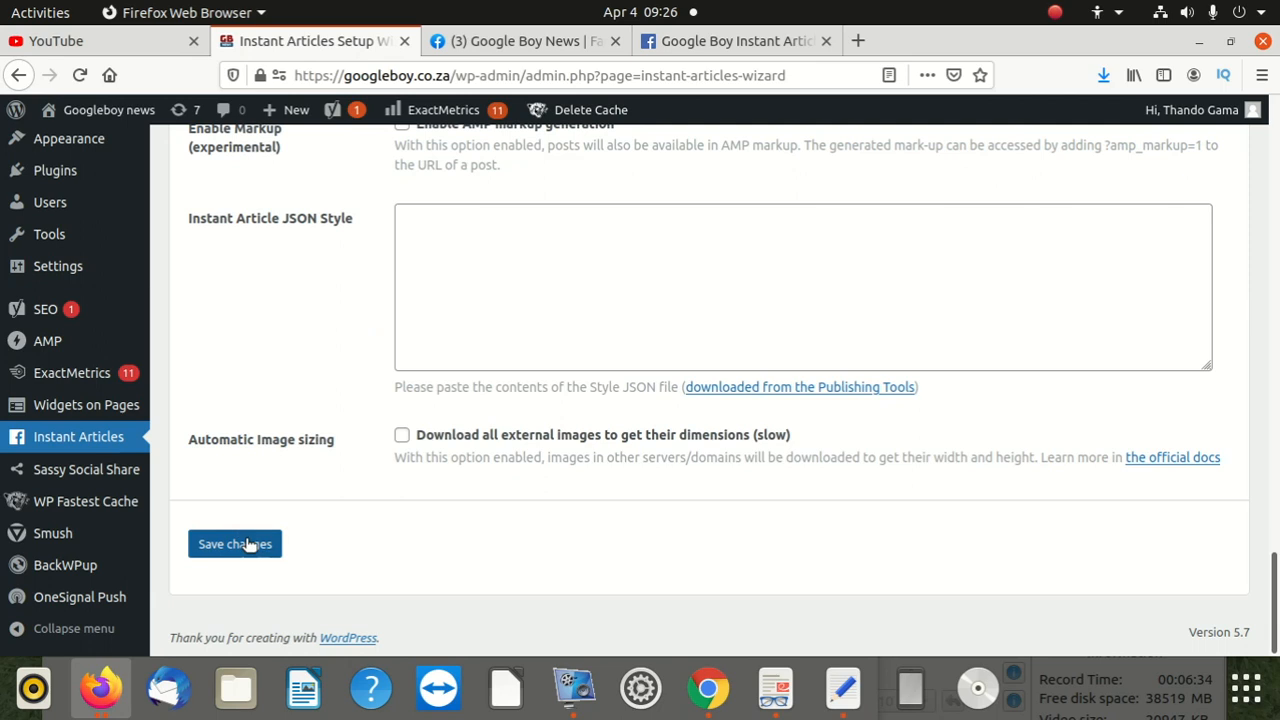
pyautogui.click(248, 545)
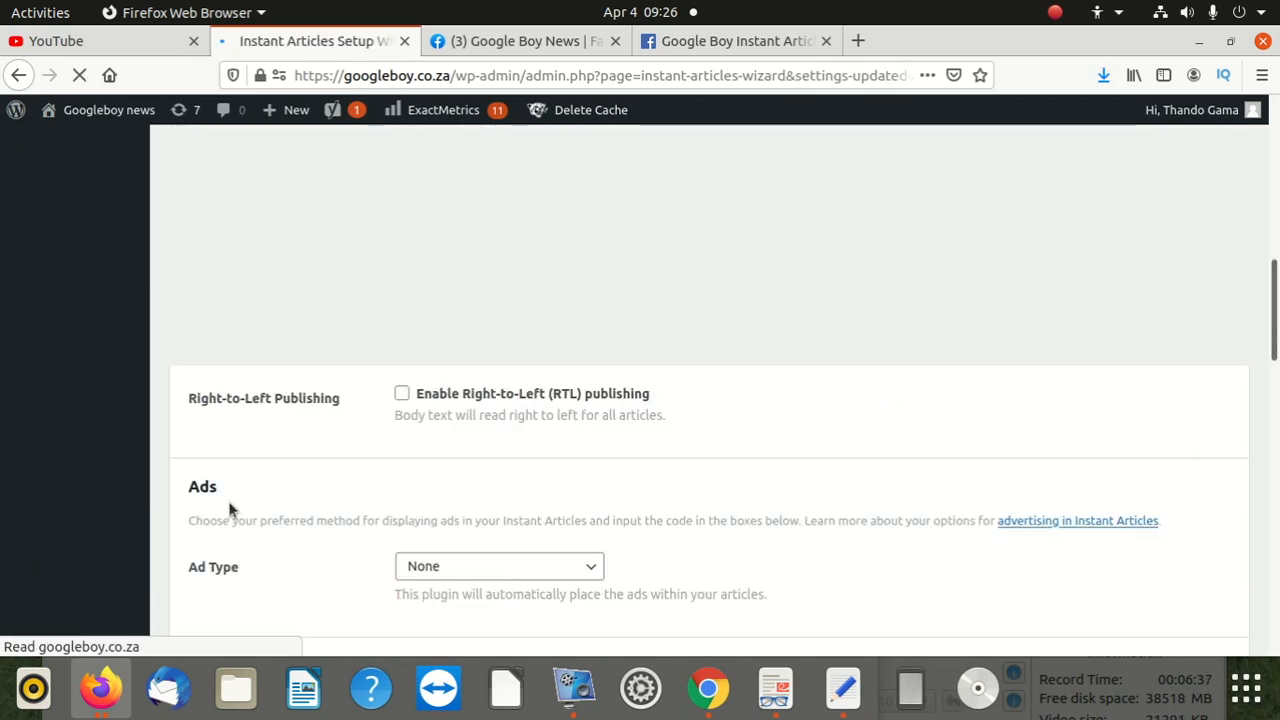
# Switch to the Google Boy News Facebook page and open its Publishing Tools
pyautogui.click(675, 41)
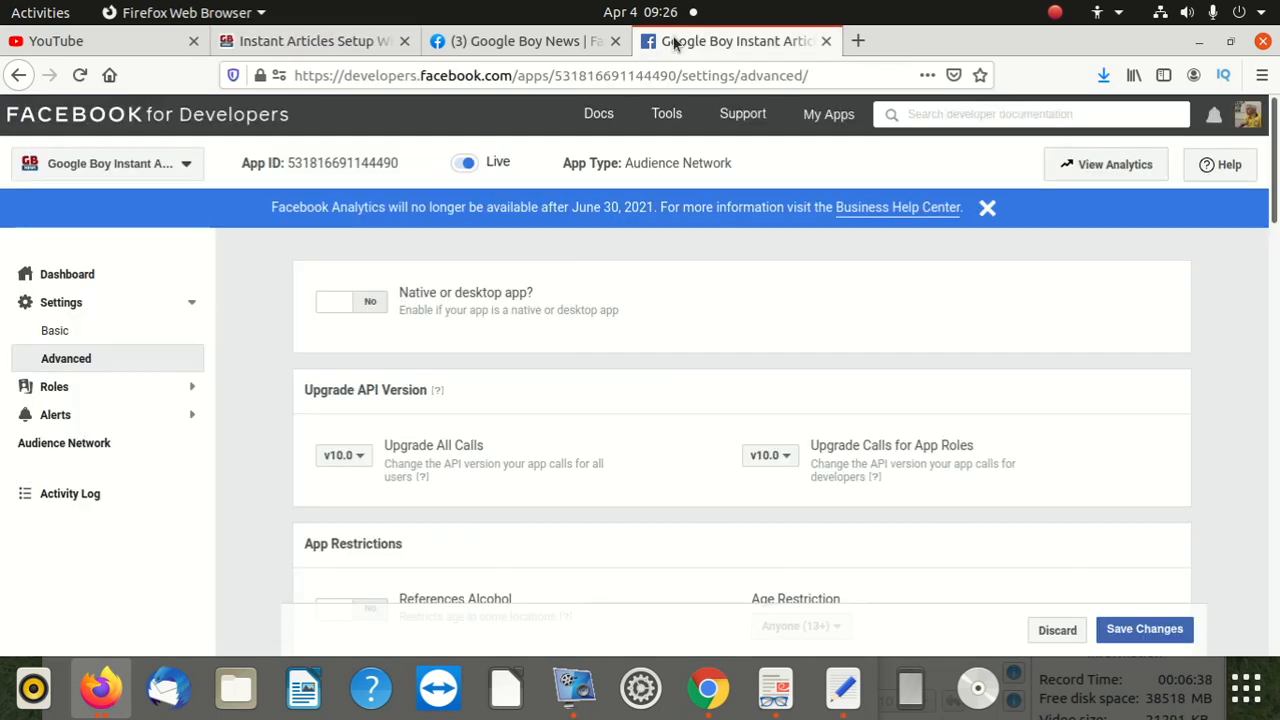
pyautogui.click(553, 45)
pyautogui.scroll(-5, 191, 371)
pyautogui.scroll(-1, 135, 512)
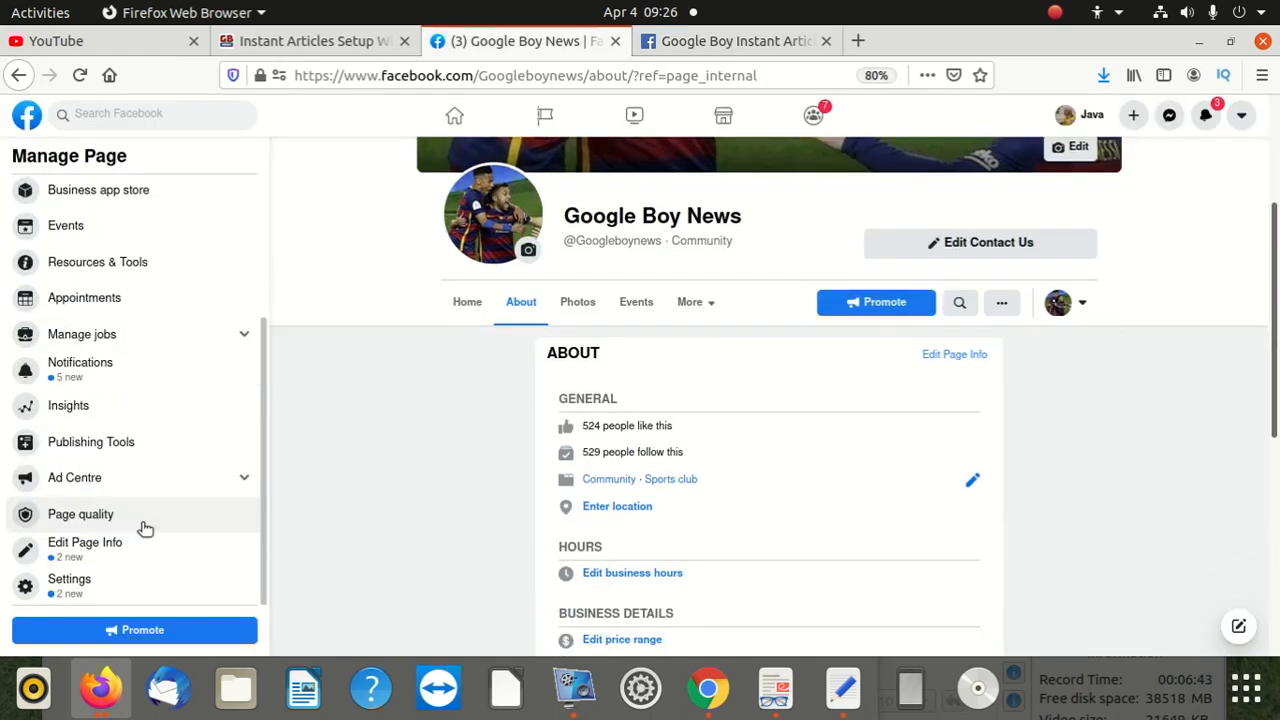
pyautogui.click(103, 440)
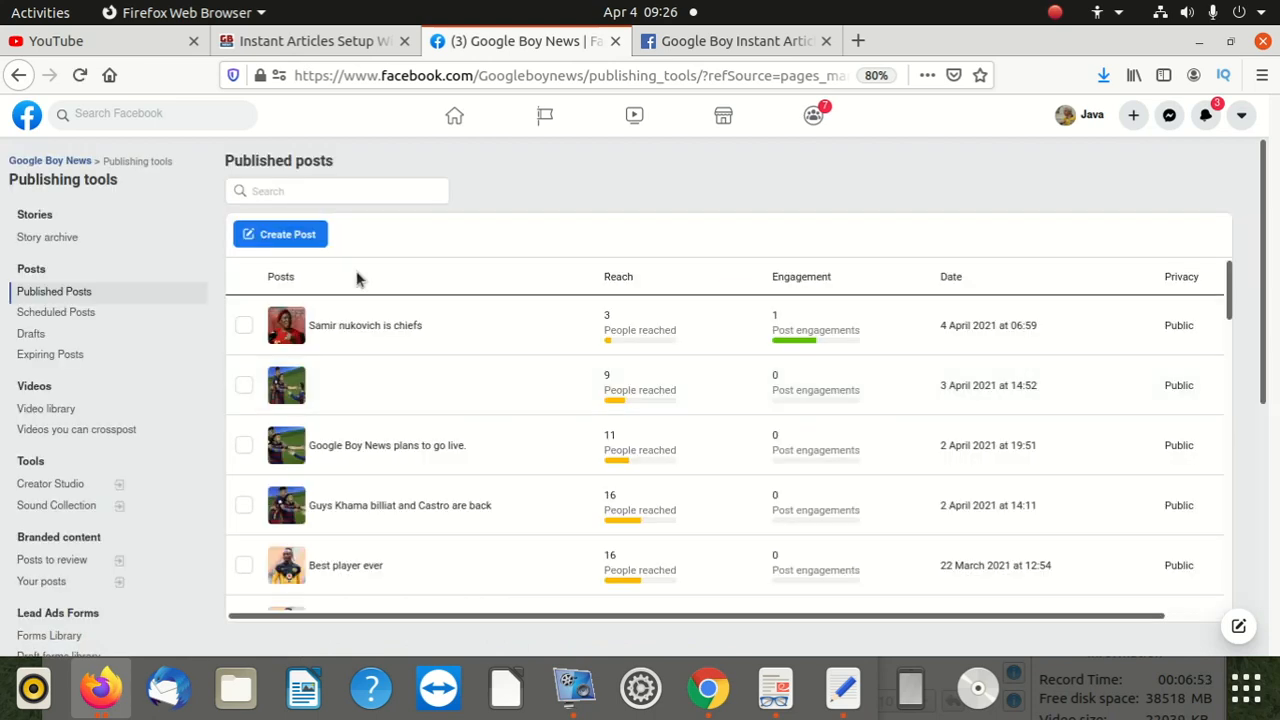
# Return to the WordPress dashboard and open the list of installed plugins
pyautogui.click(309, 42)
pyautogui.scroll(-1, 70, 440)
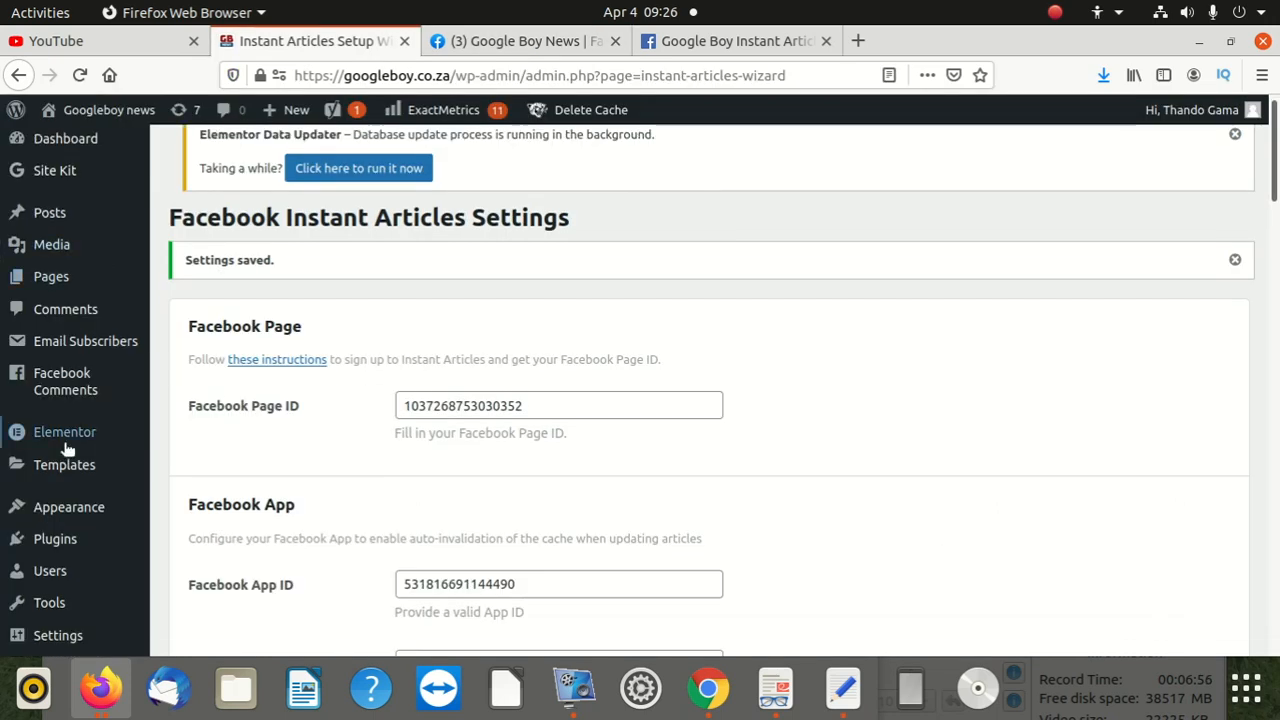
pyautogui.click(66, 494)
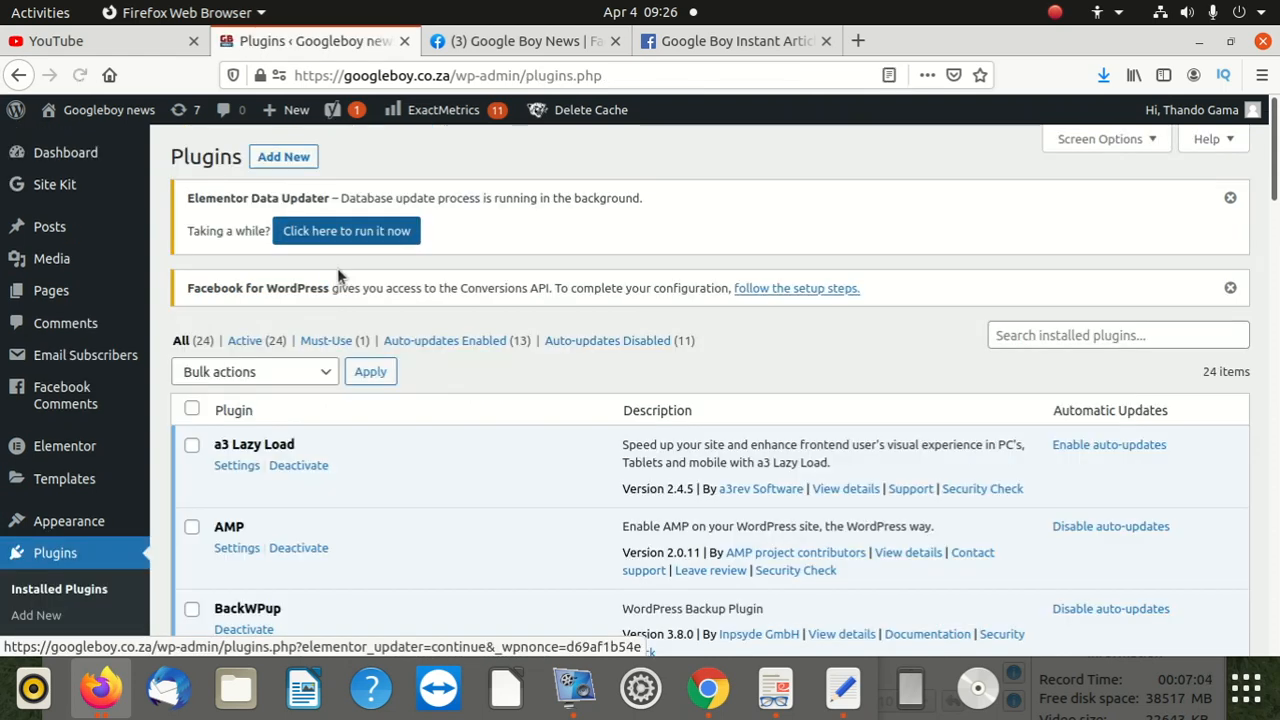
# Select all installed plugins and deactivate them with a single bulk action
pyautogui.scroll(-3, 170, 310)
pyautogui.click(192, 197)
pyautogui.scroll(-20, 243, 415)
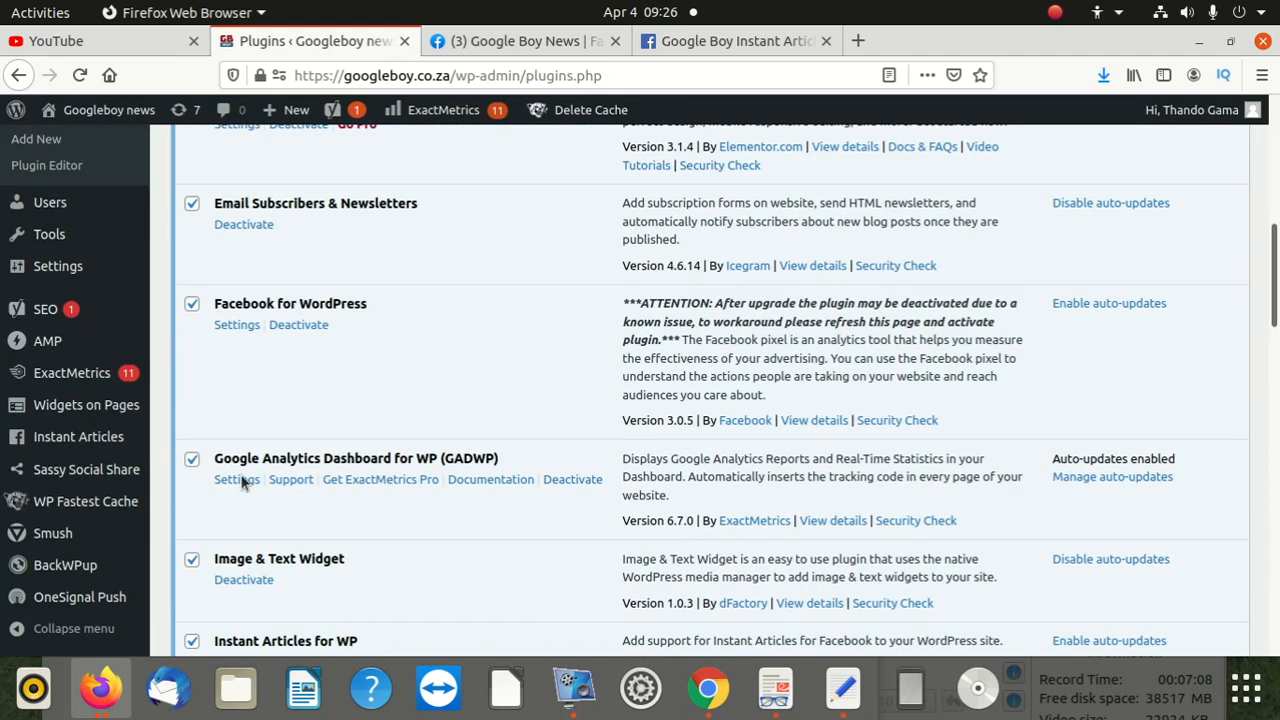
pyautogui.scroll(-4, 230, 438)
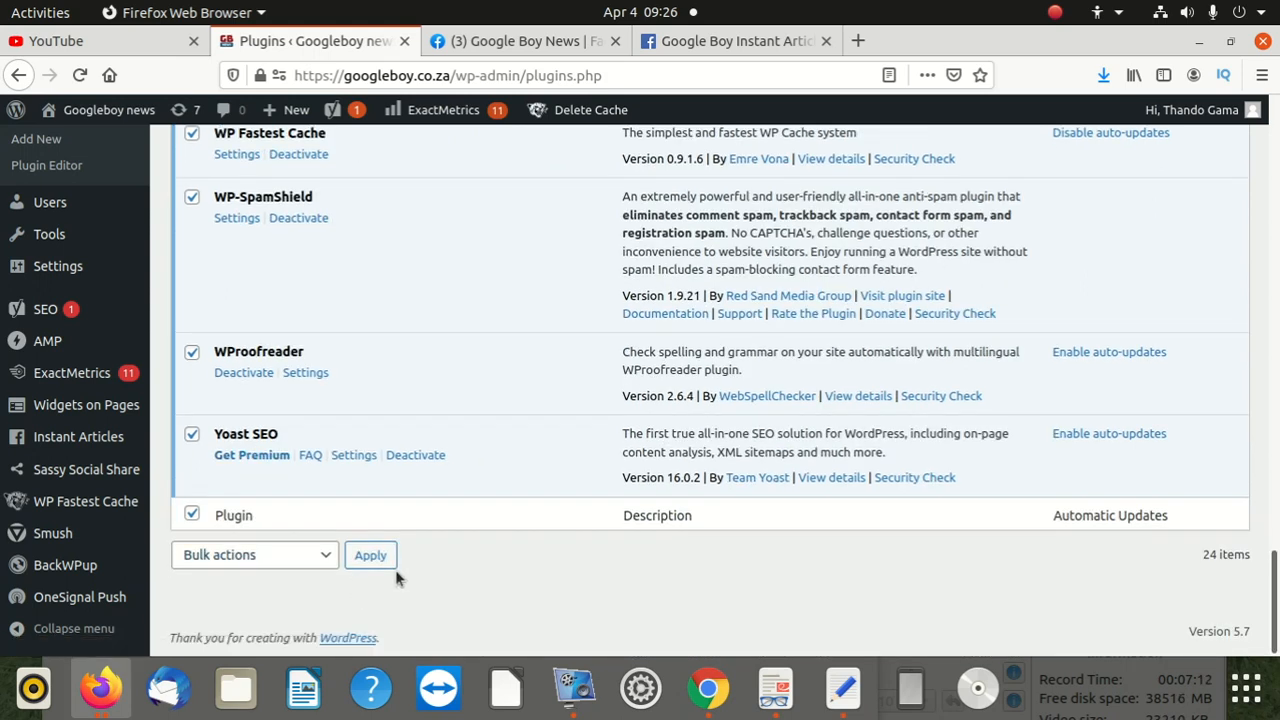
pyautogui.click(312, 556)
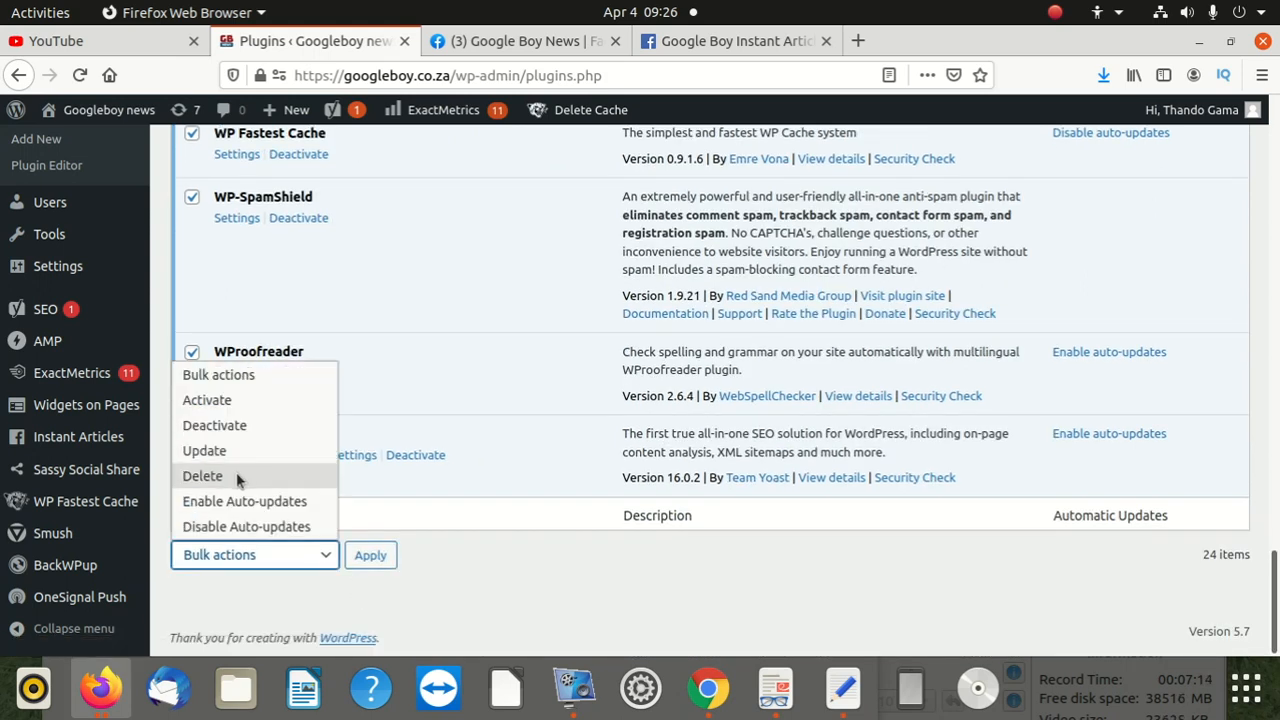
pyautogui.click(243, 427)
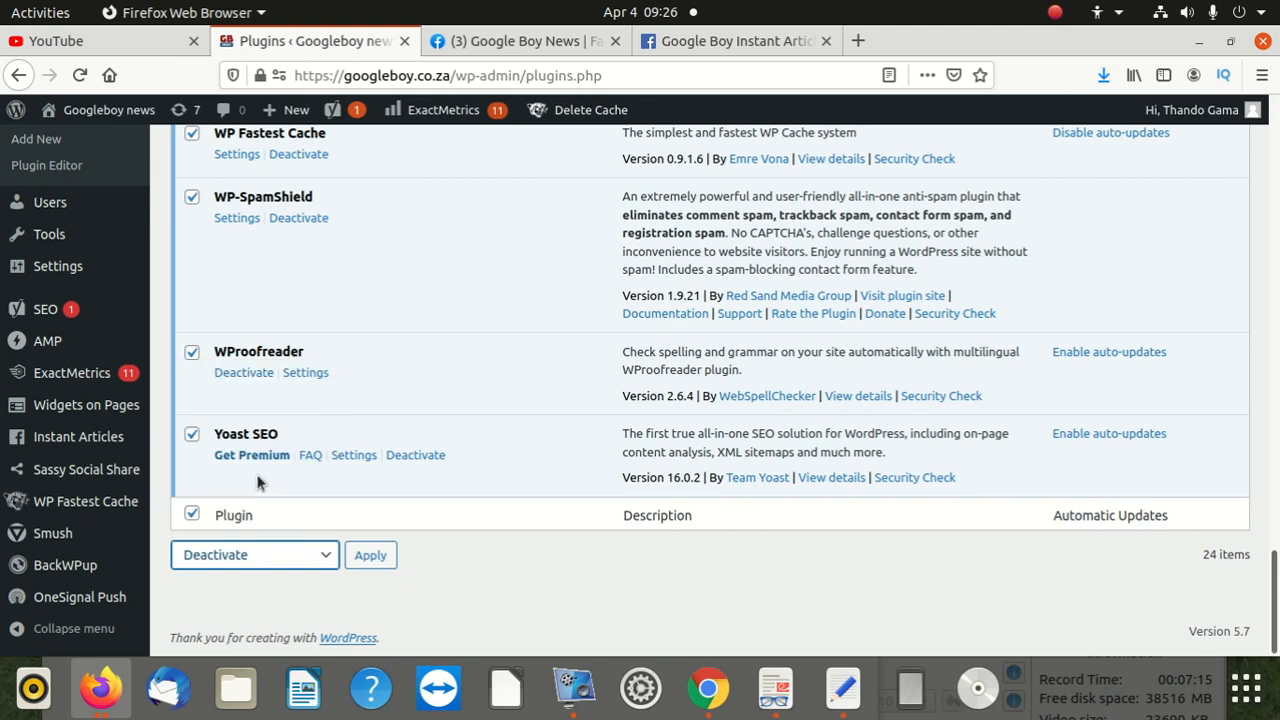
pyautogui.click(368, 556)
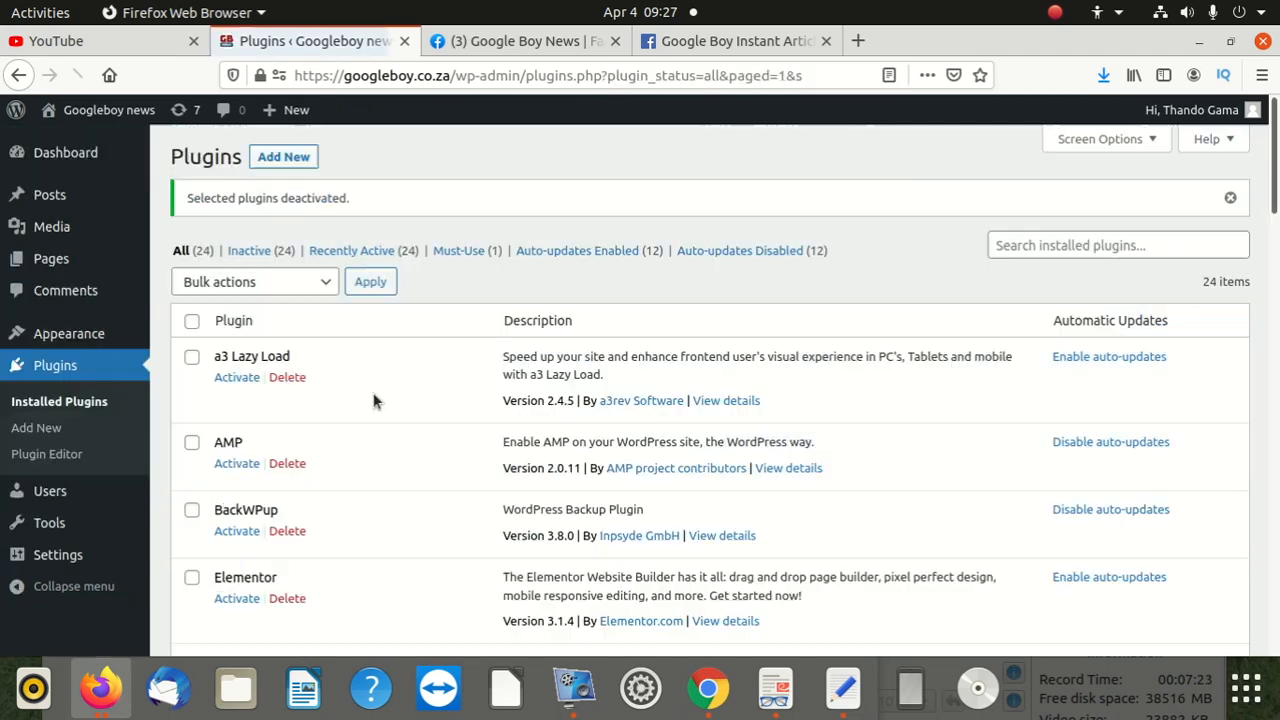
# Activate only the Instant Articles for WP plugin in the installed plugins list
pyautogui.scroll(-4, 269, 400)
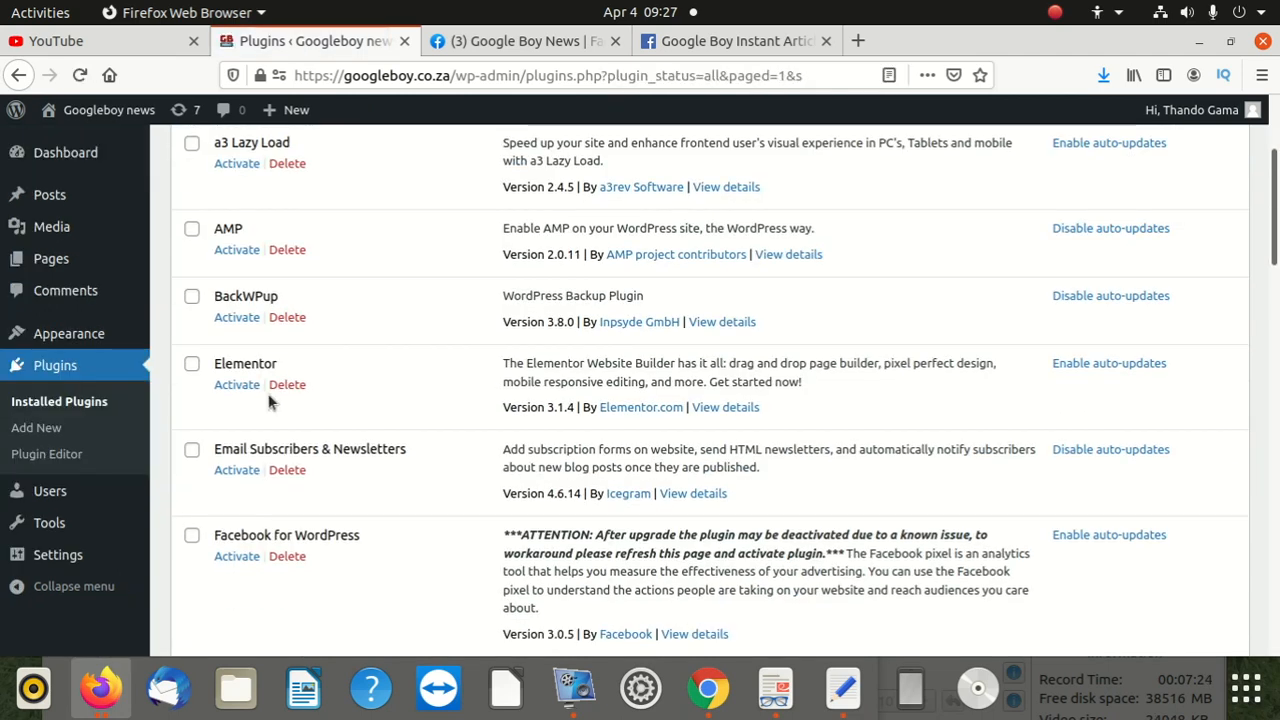
pyautogui.scroll(-4, 272, 405)
pyautogui.scroll(-4, 243, 410)
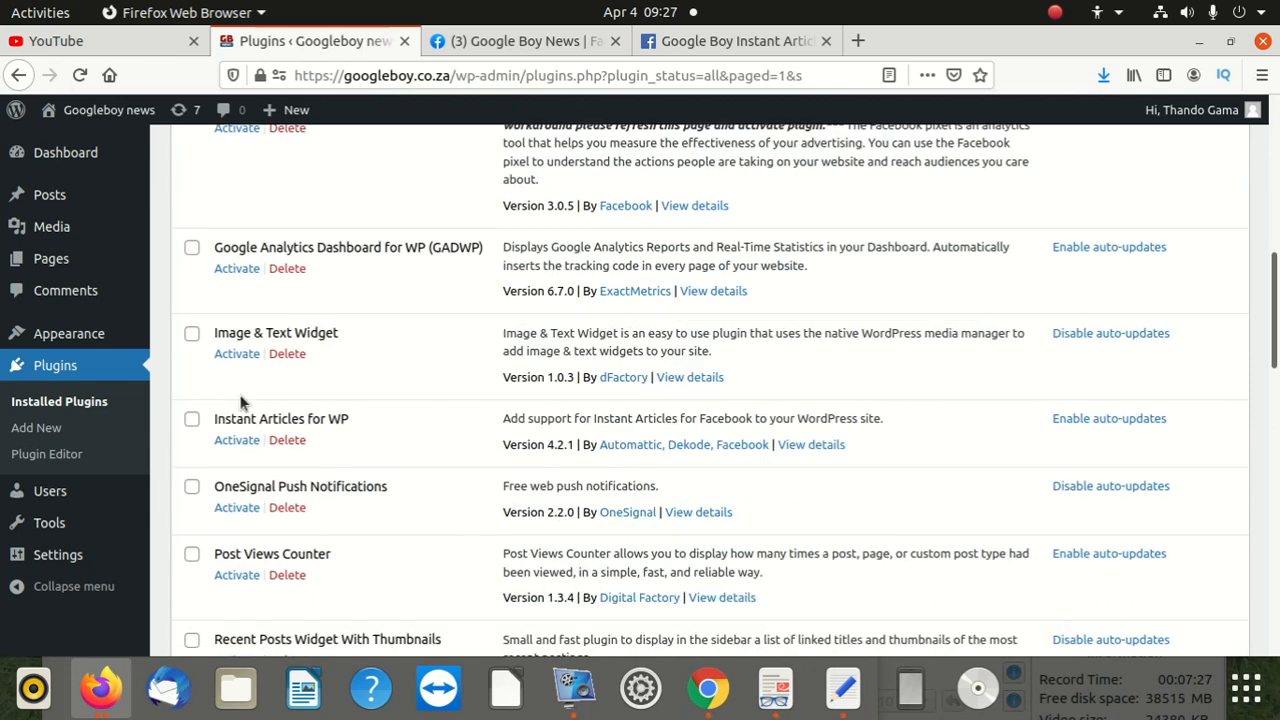
pyautogui.scroll(-4, 286, 406)
pyautogui.scroll(3, 328, 430)
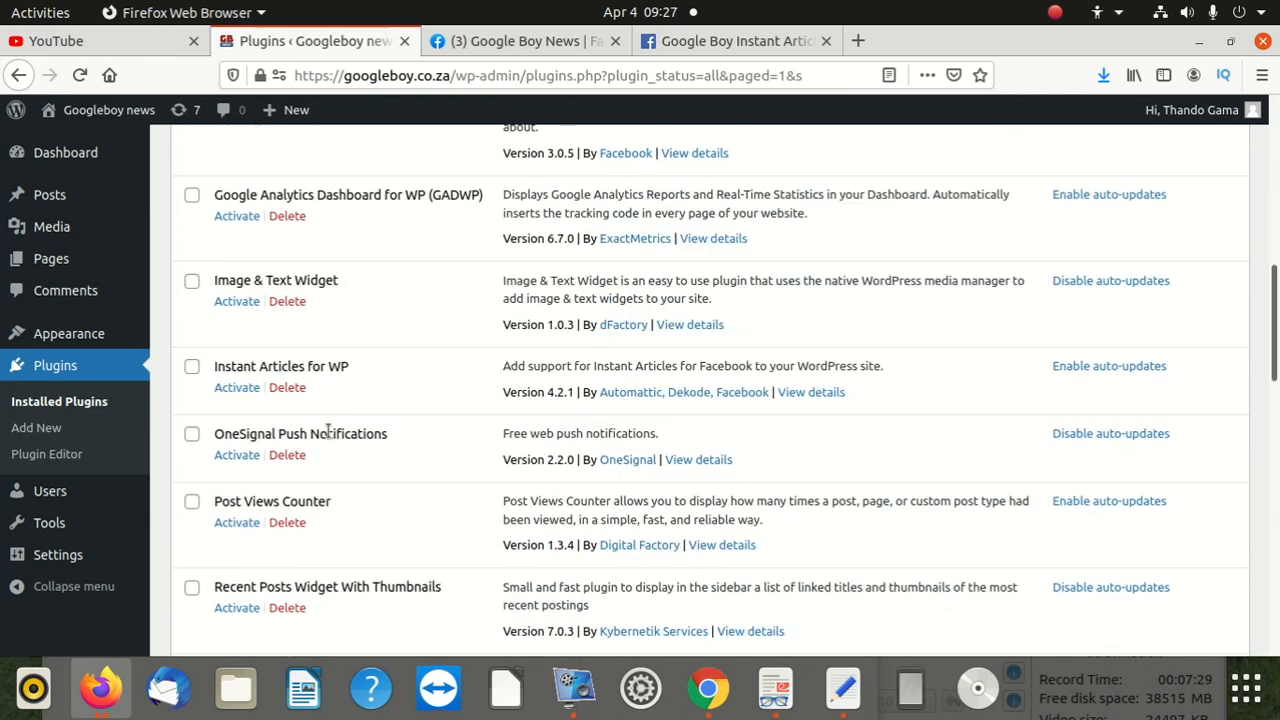
pyautogui.click(238, 389)
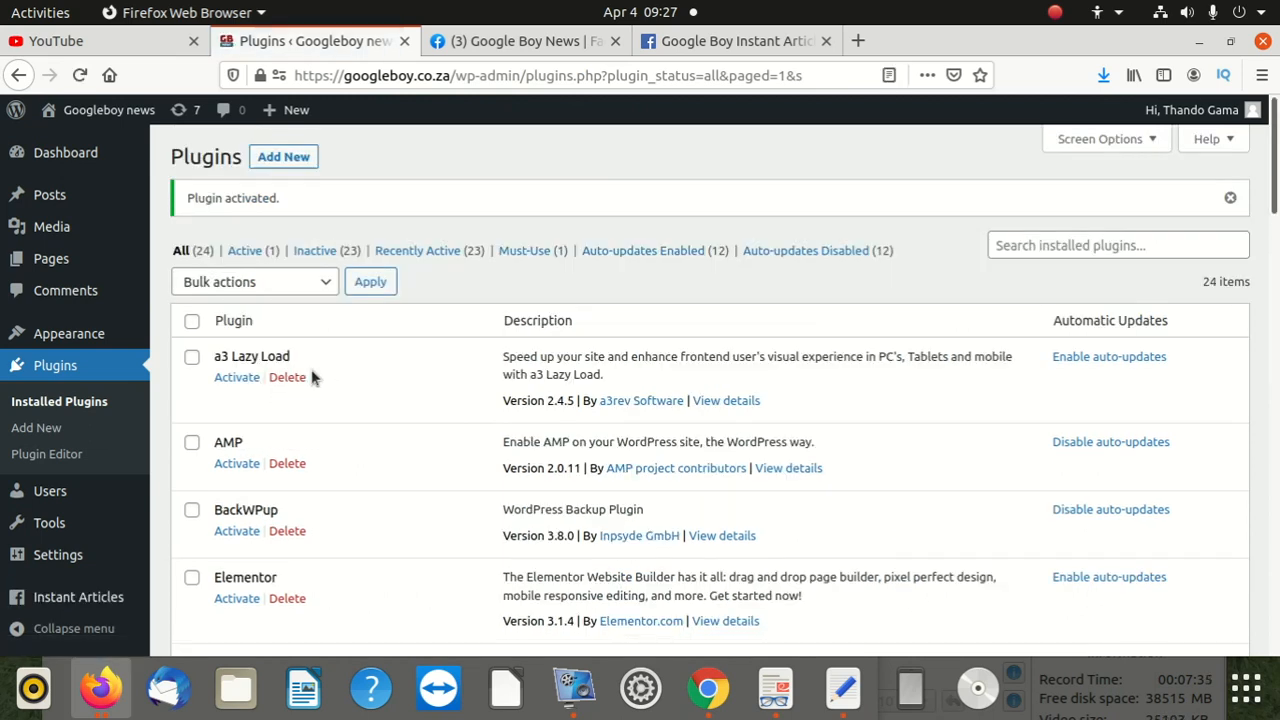
pyautogui.scroll(-3, 280, 375)
pyautogui.scroll(3, 243, 382)
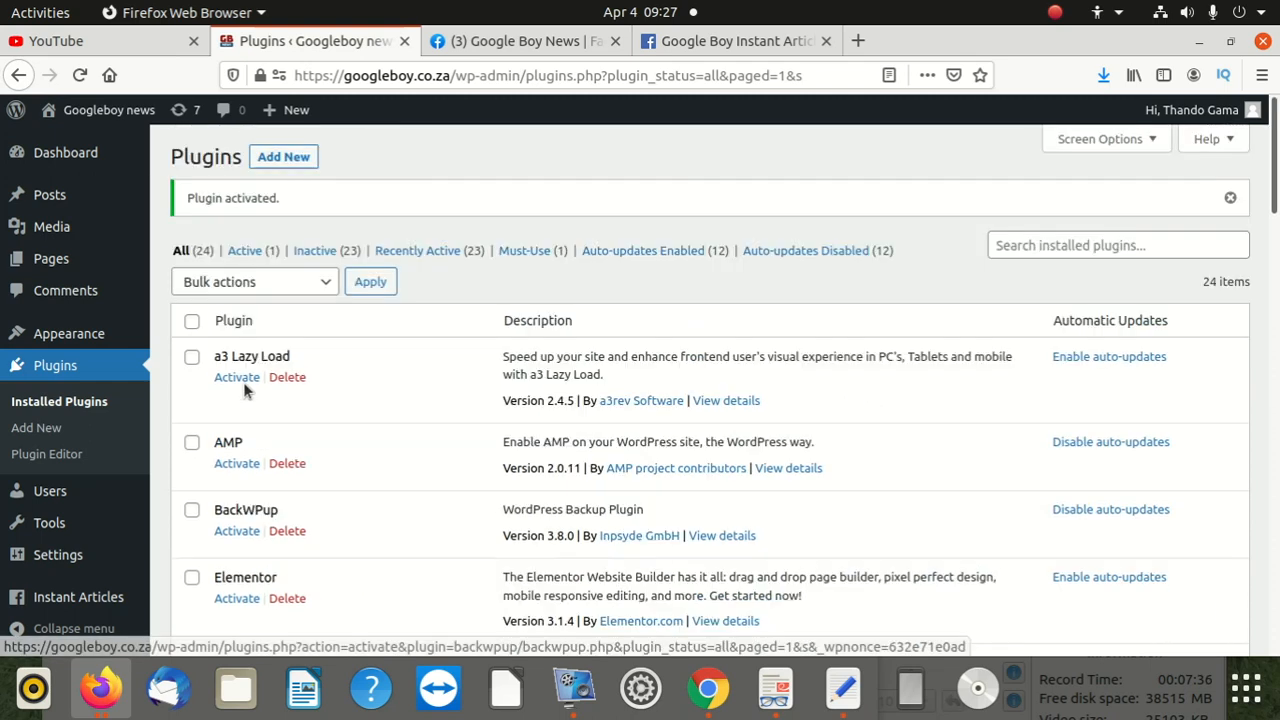
pyautogui.scroll(-5, 262, 370)
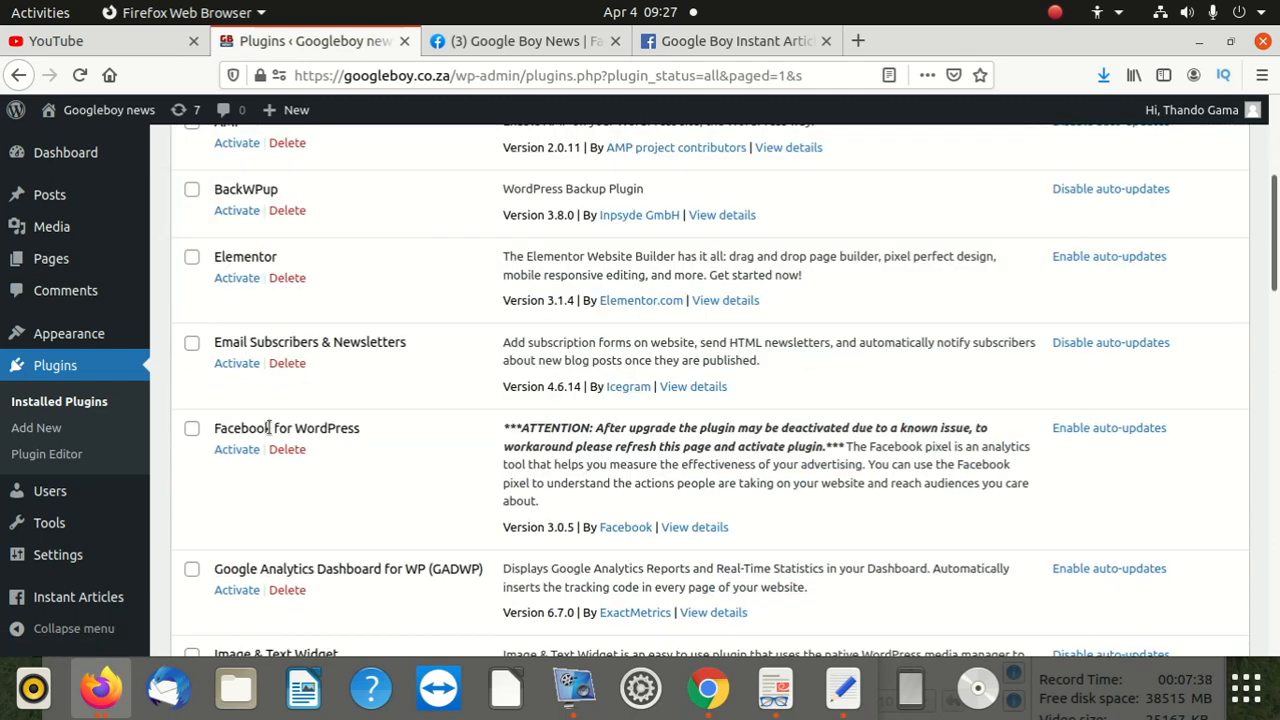
pyautogui.scroll(-2, 254, 431)
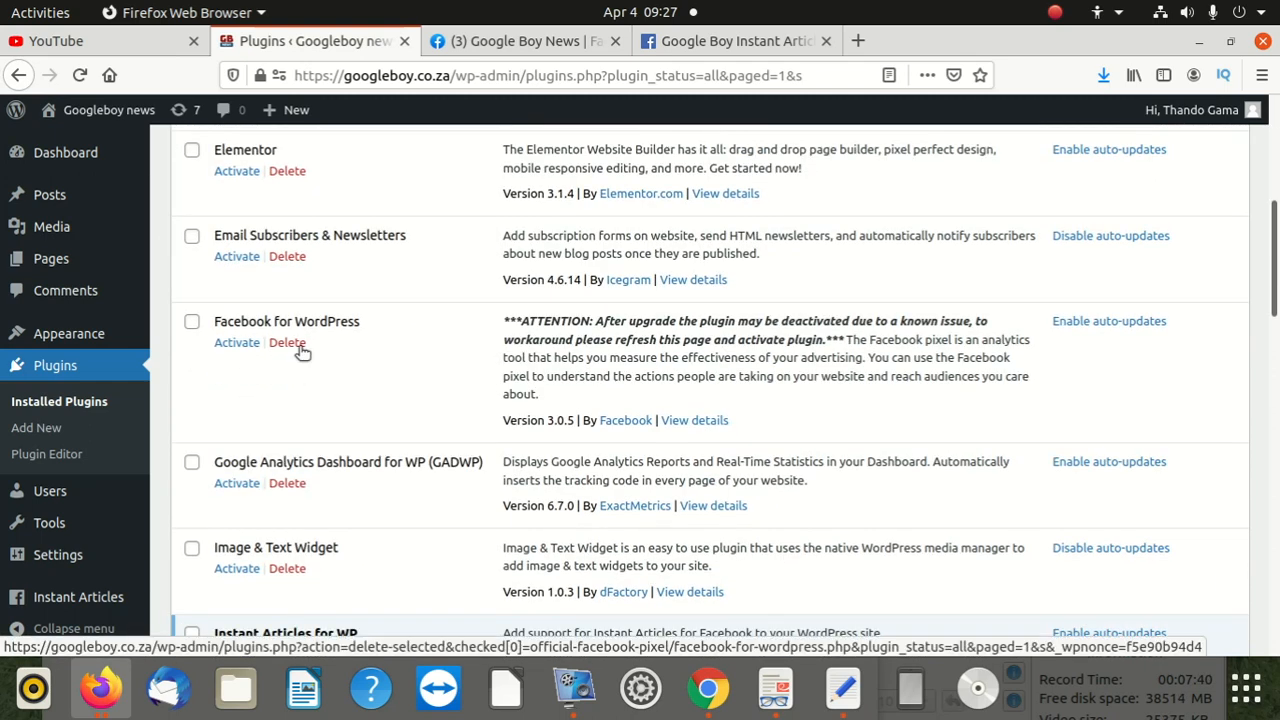
pyautogui.scroll(-2, 251, 484)
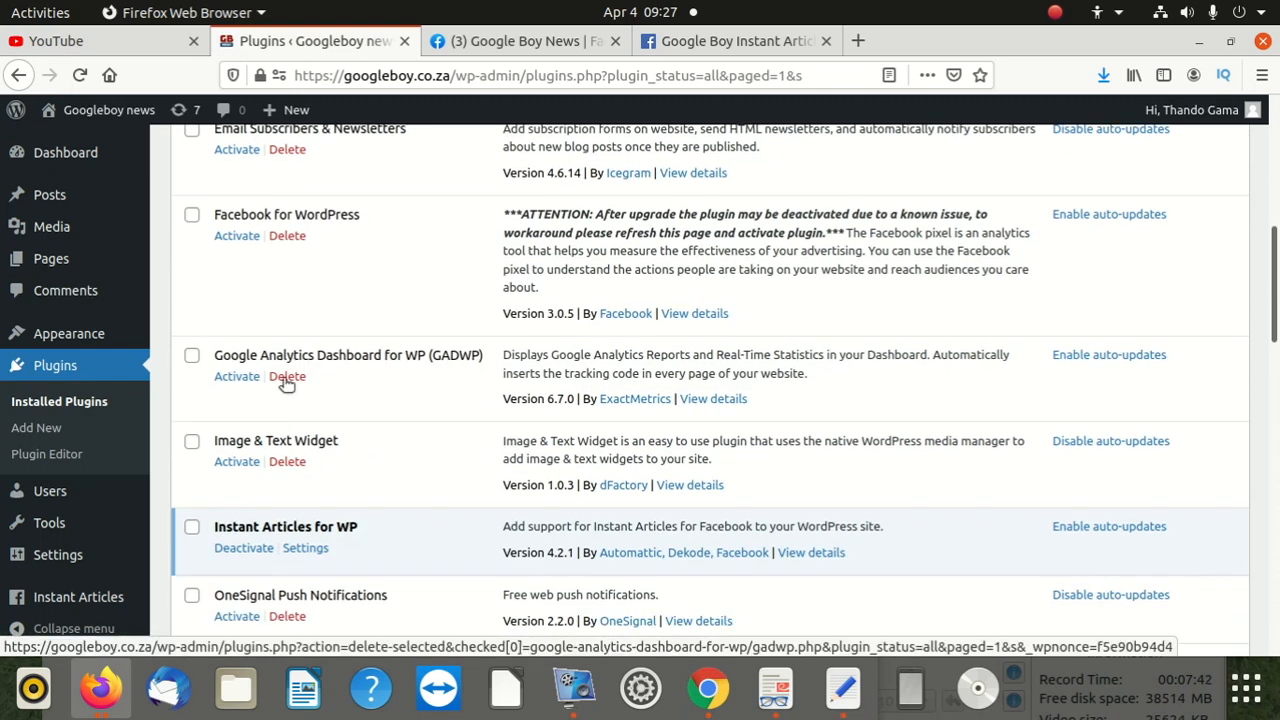
# Open googleboy.co.za in a new browser tab and examine how the homepage displays with the other plugins deactivated
pyautogui.click(856, 41)
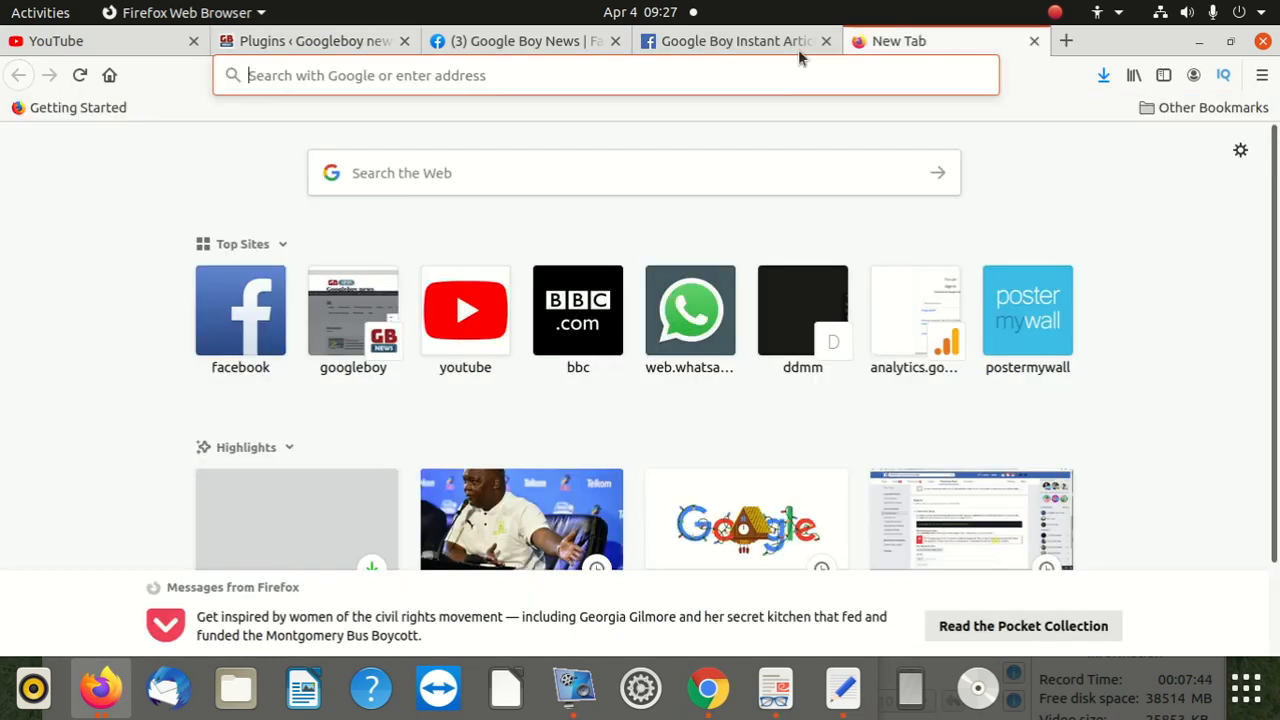
pyautogui.write('google')
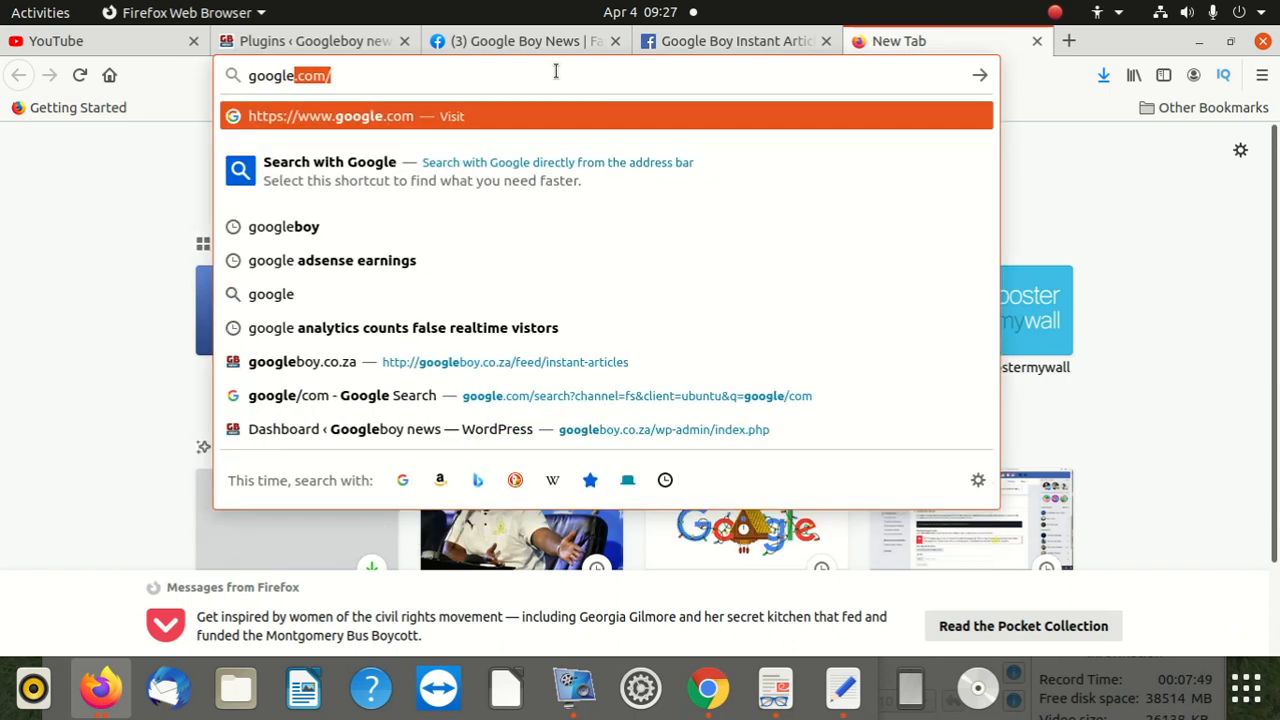
pyautogui.write('boy')
pyautogui.press('Return')
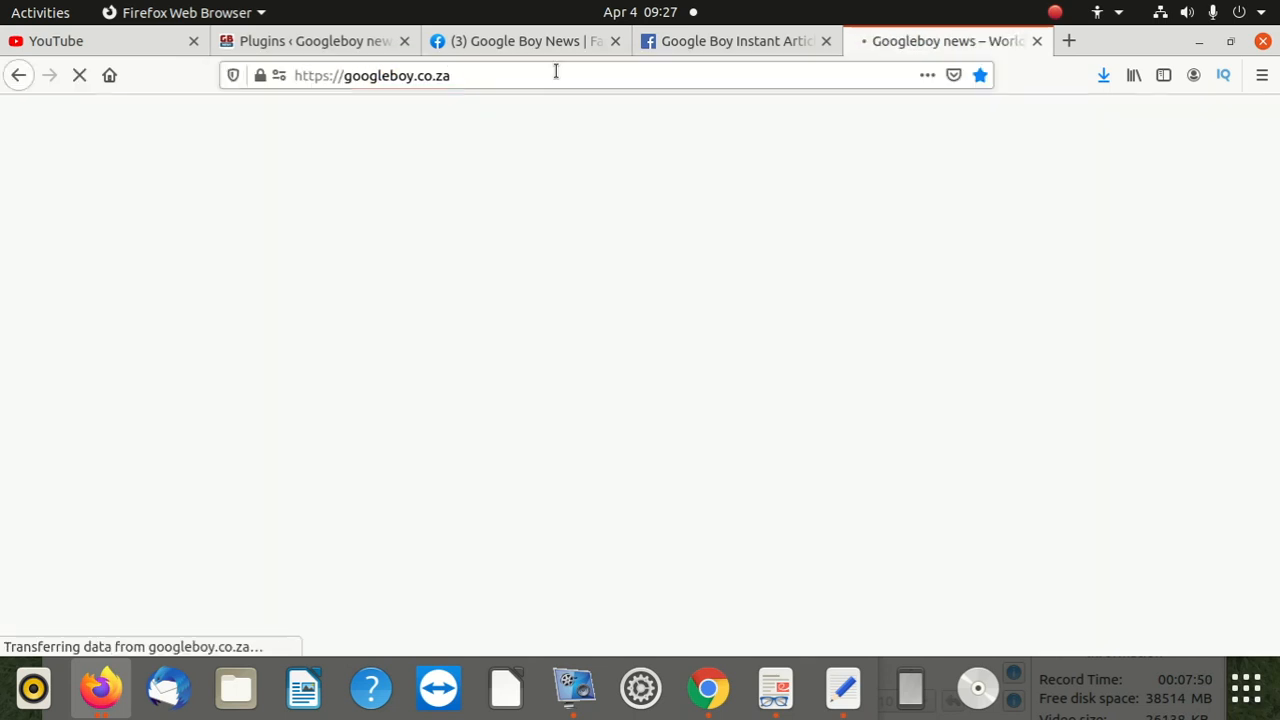
pyautogui.scroll(-5, 825, 425)
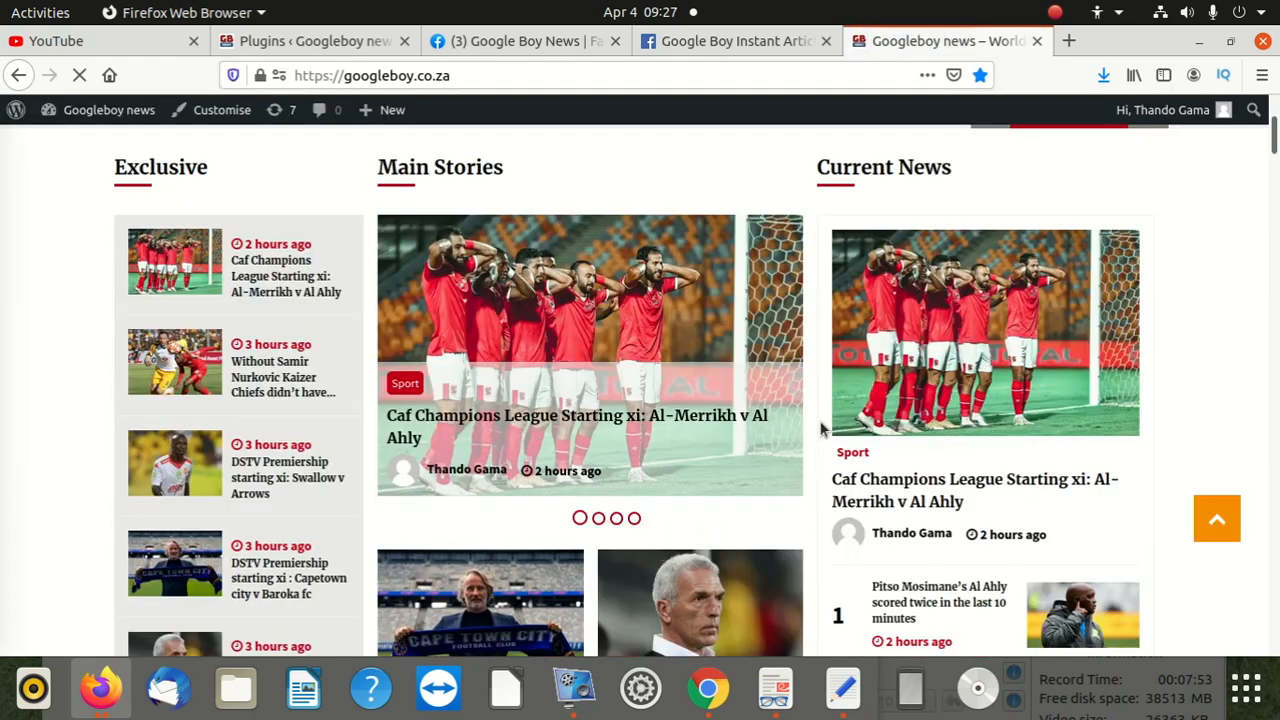
pyautogui.scroll(-10, 831, 470)
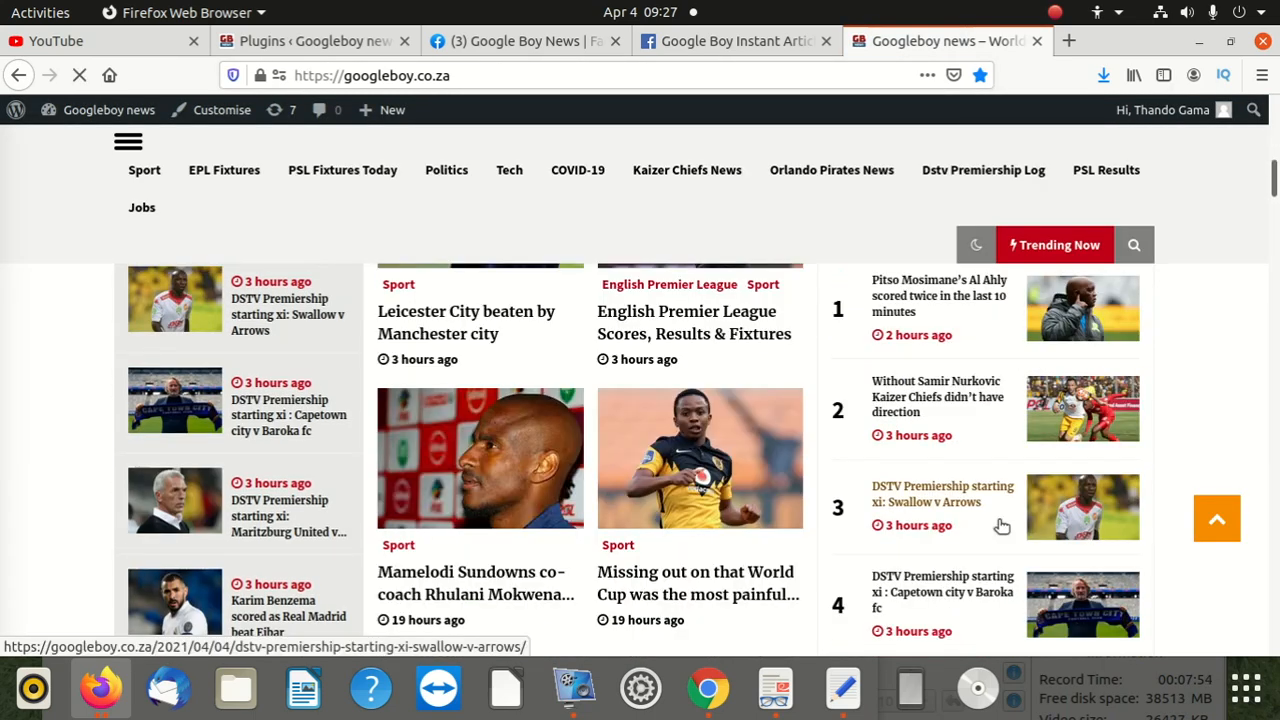
pyautogui.scroll(-10, 920, 497)
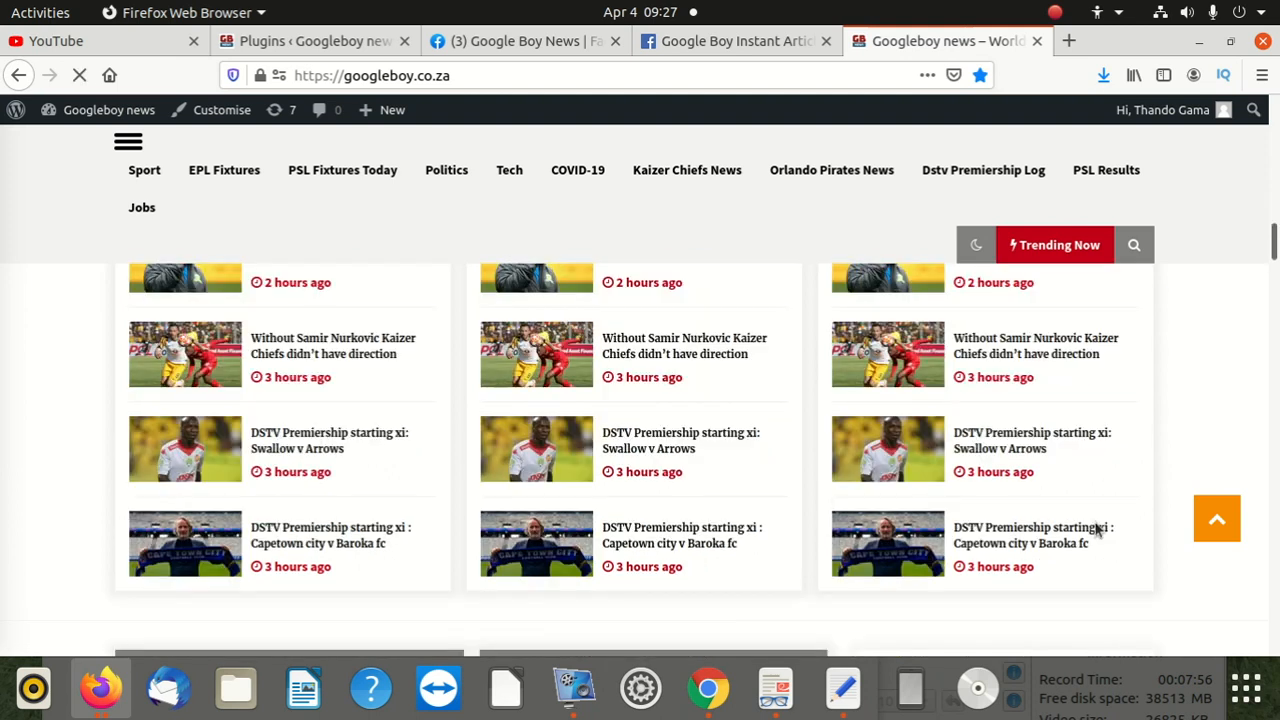
pyautogui.scroll(3, 1057, 391)
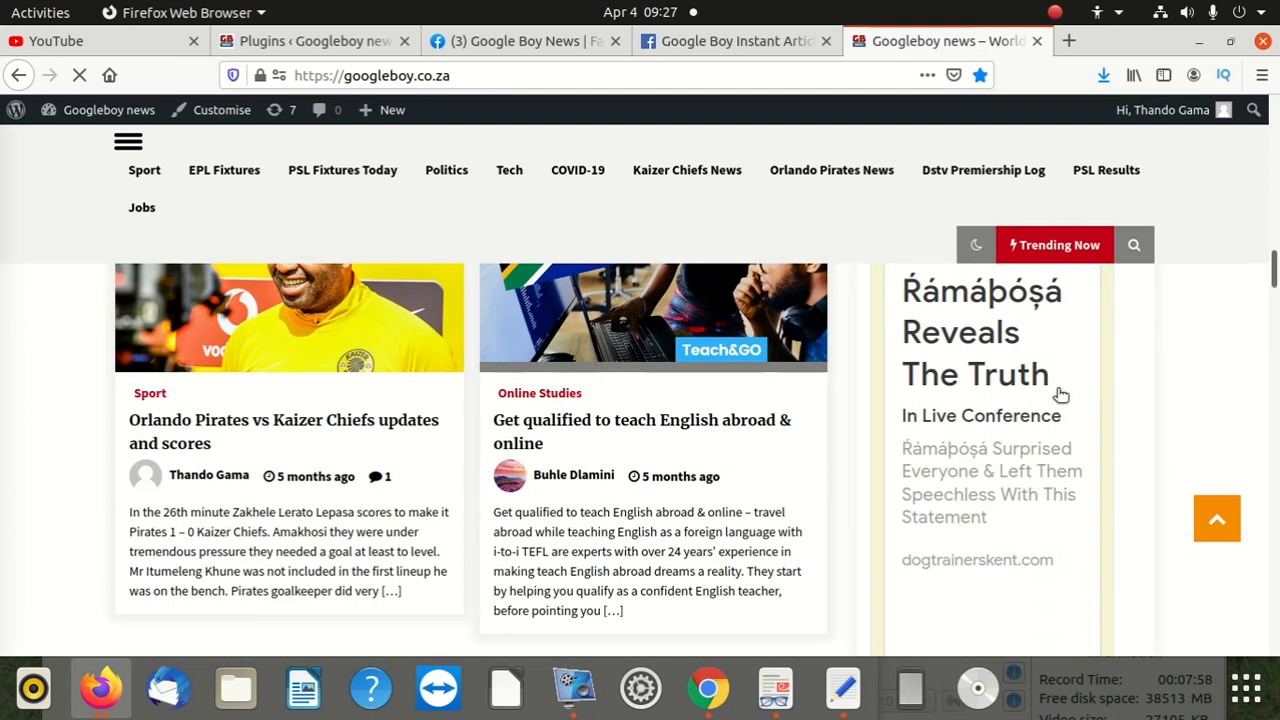
pyautogui.moveTo(1273, 262); pyautogui.dragTo(1225, 36)
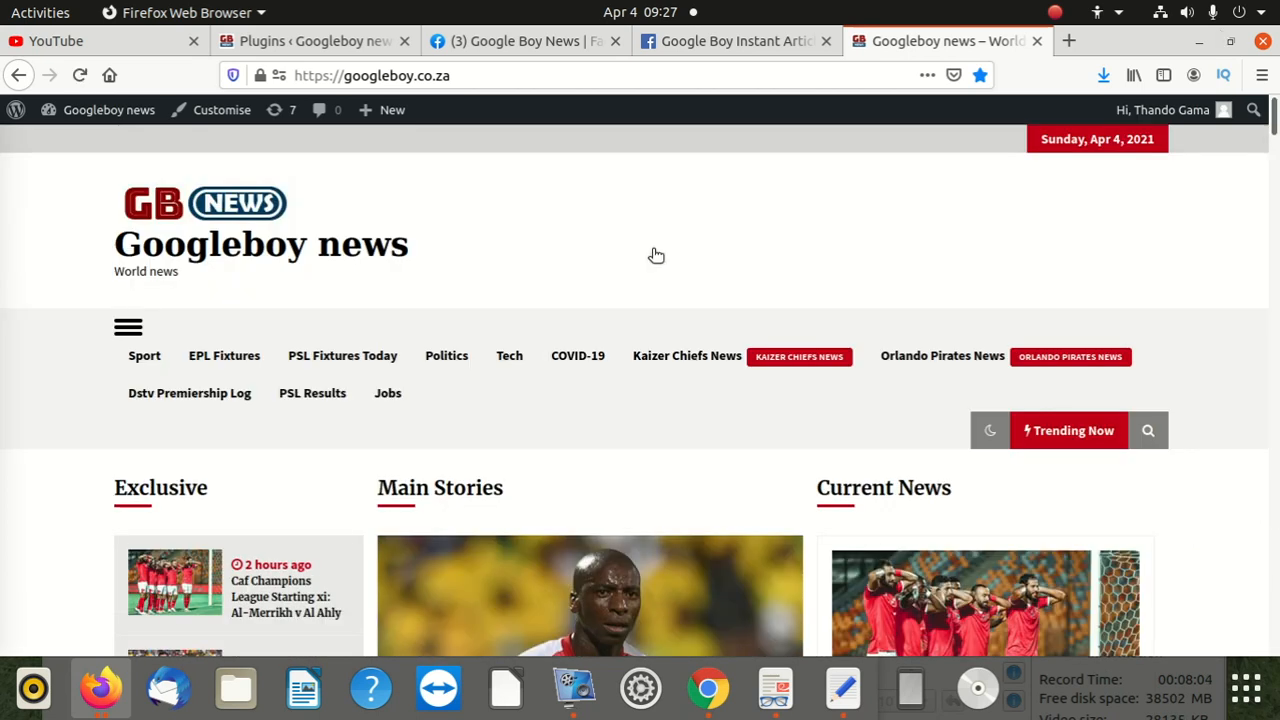
# Open the article "DSTV Premiership starting xi: Maritzburg United v Chippa United" and examine its page down to the related posts and sidebar
pyautogui.scroll(-5, 656, 256)
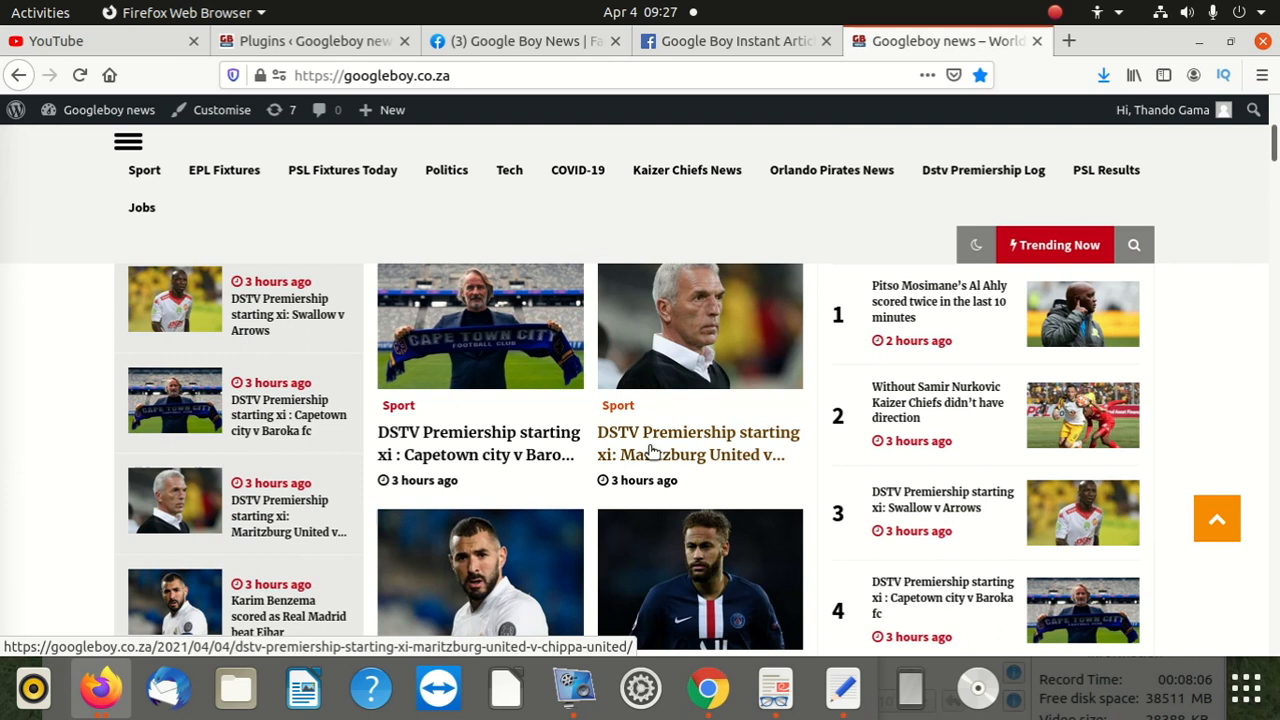
pyautogui.click(651, 452)
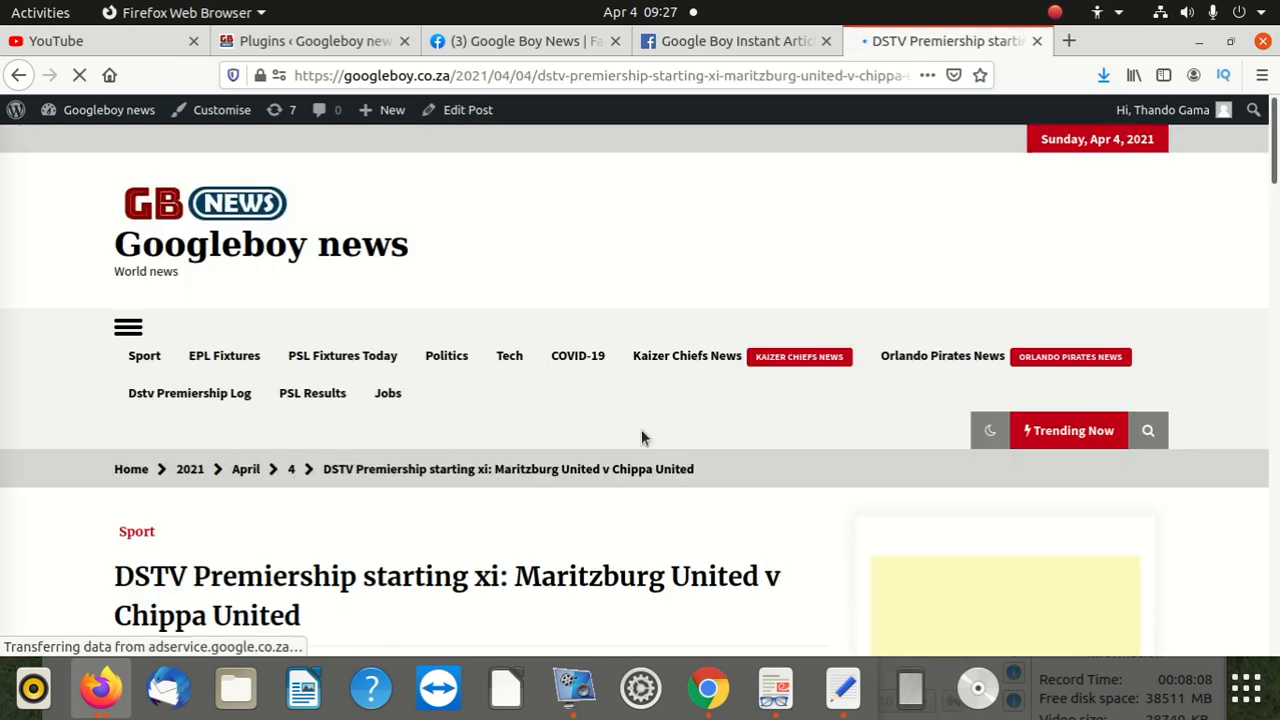
pyautogui.scroll(-10, 641, 436)
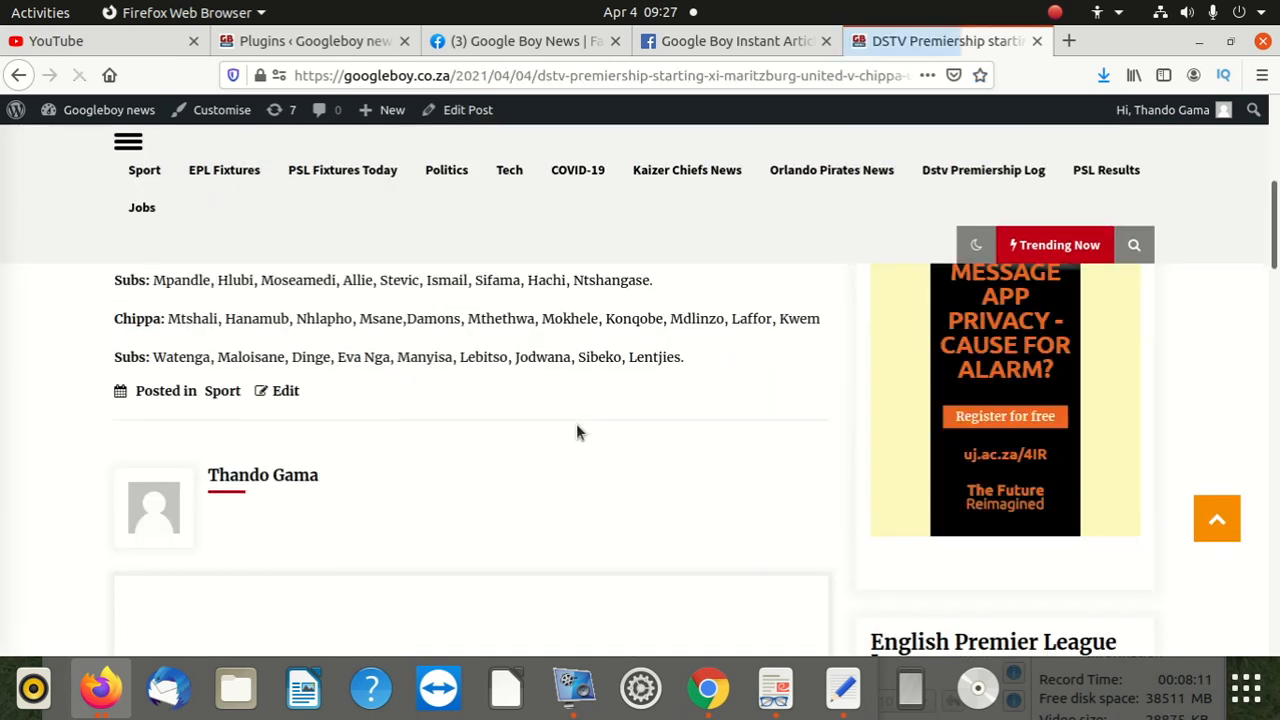
pyautogui.scroll(-2, 576, 421)
pyautogui.scroll(4, 576, 412)
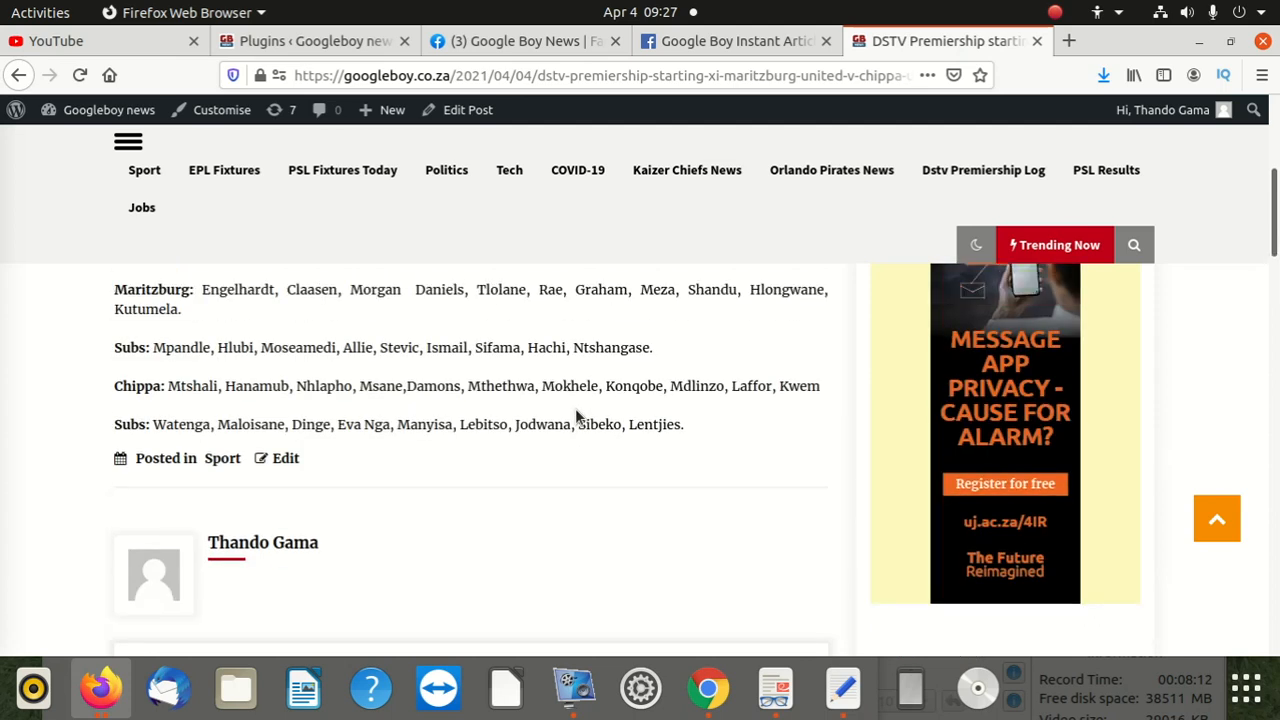
pyautogui.scroll(-8, 570, 407)
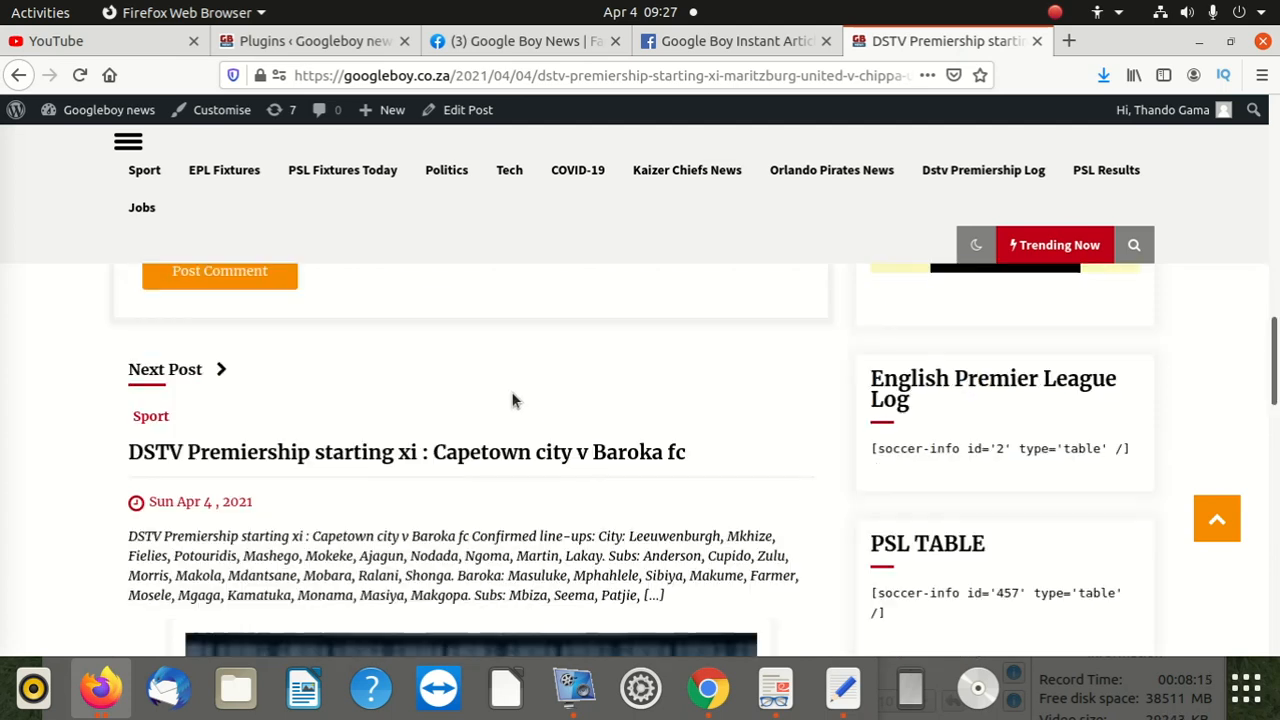
pyautogui.scroll(-6, 512, 400)
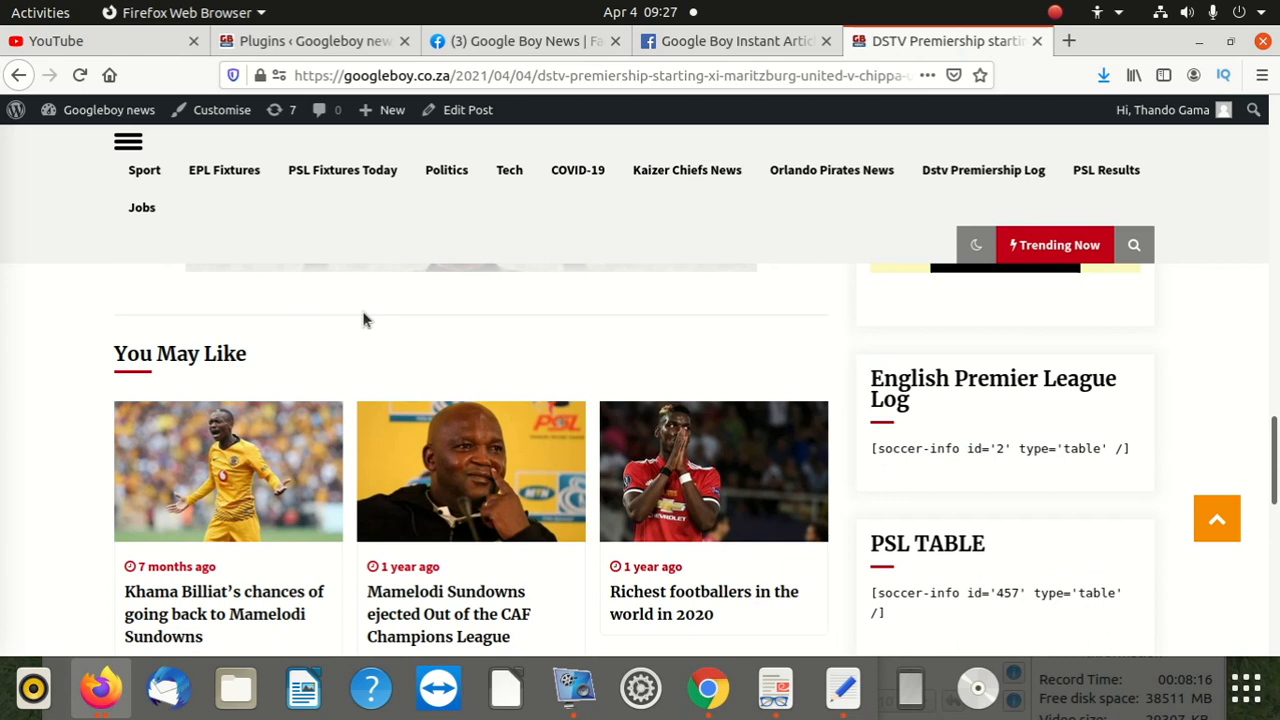
pyautogui.scroll(20, 360, 314)
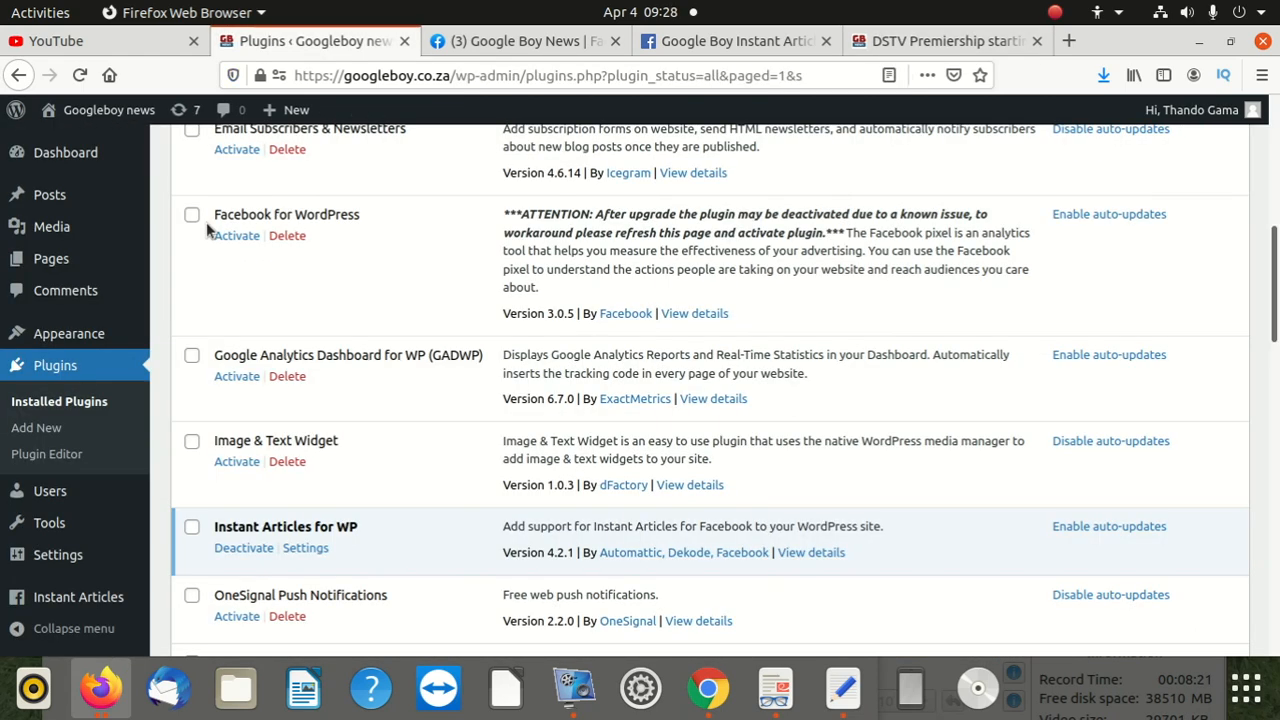
# Open the settings of the Instant Articles for WP plugin and check its Facebook page and app credentials
pyautogui.click(310, 41)
pyautogui.scroll(-2, 250, 410)
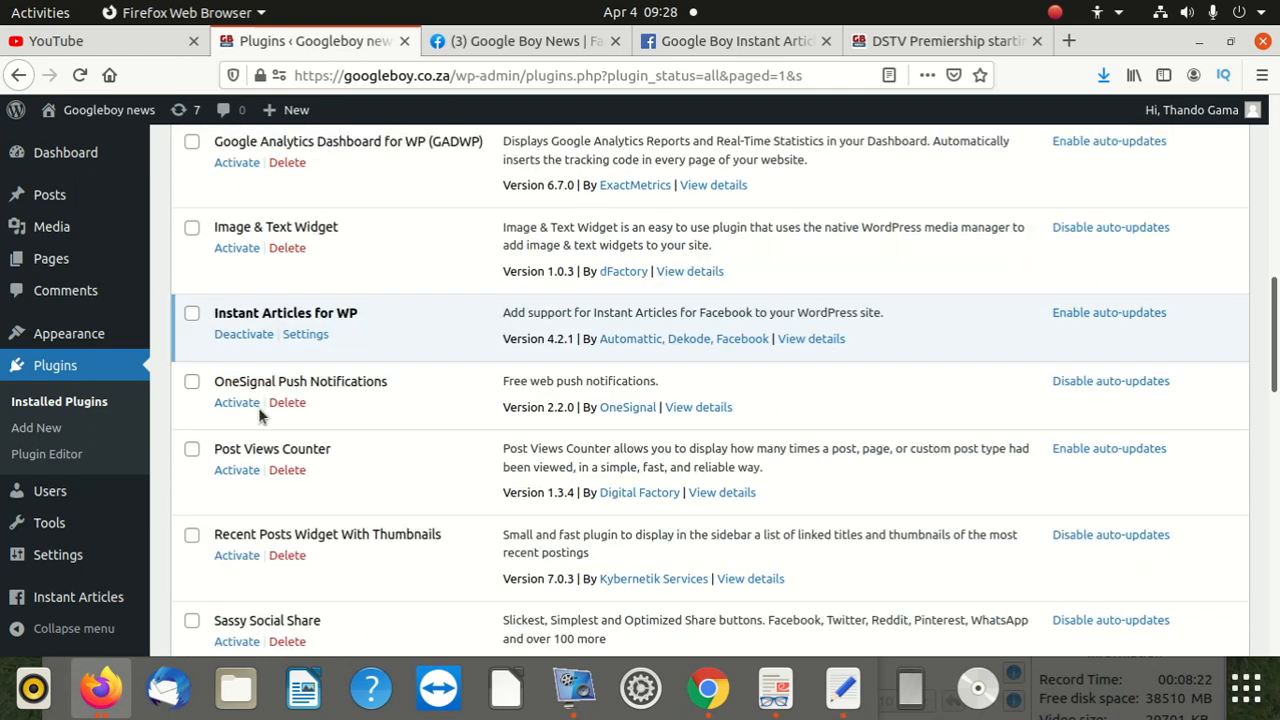
pyautogui.click(305, 336)
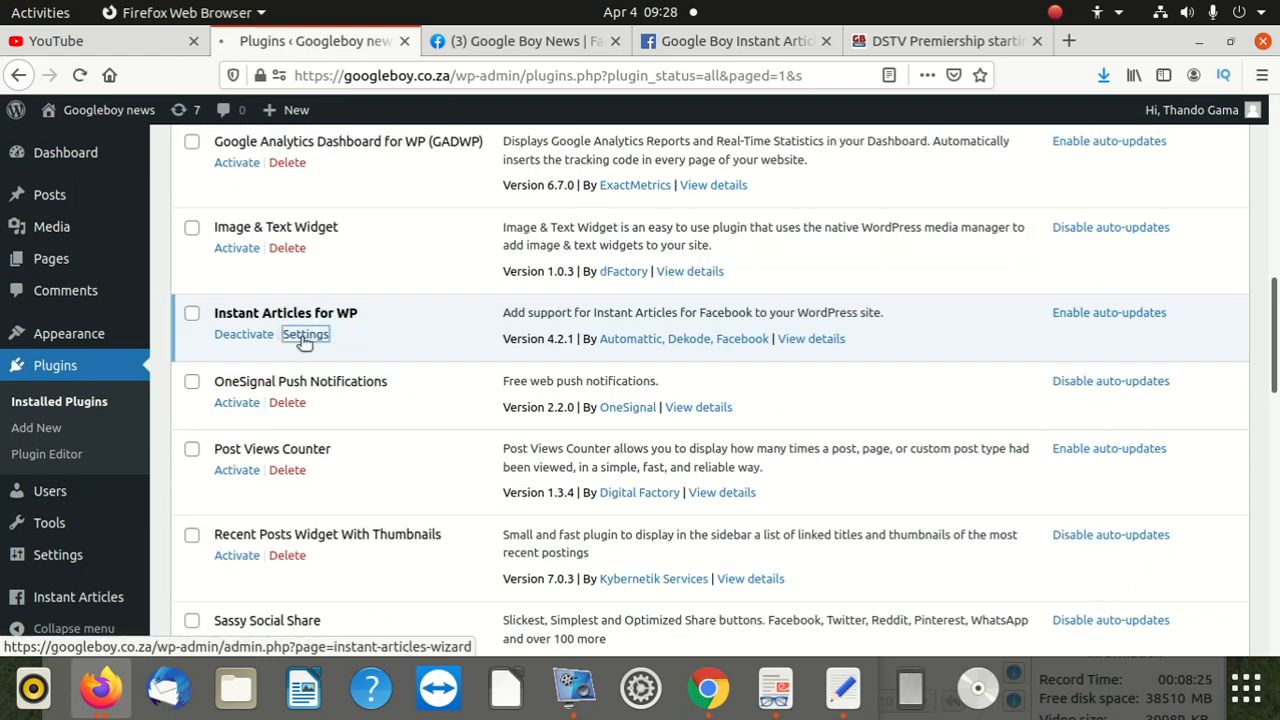
pyautogui.scroll(-2, 529, 356)
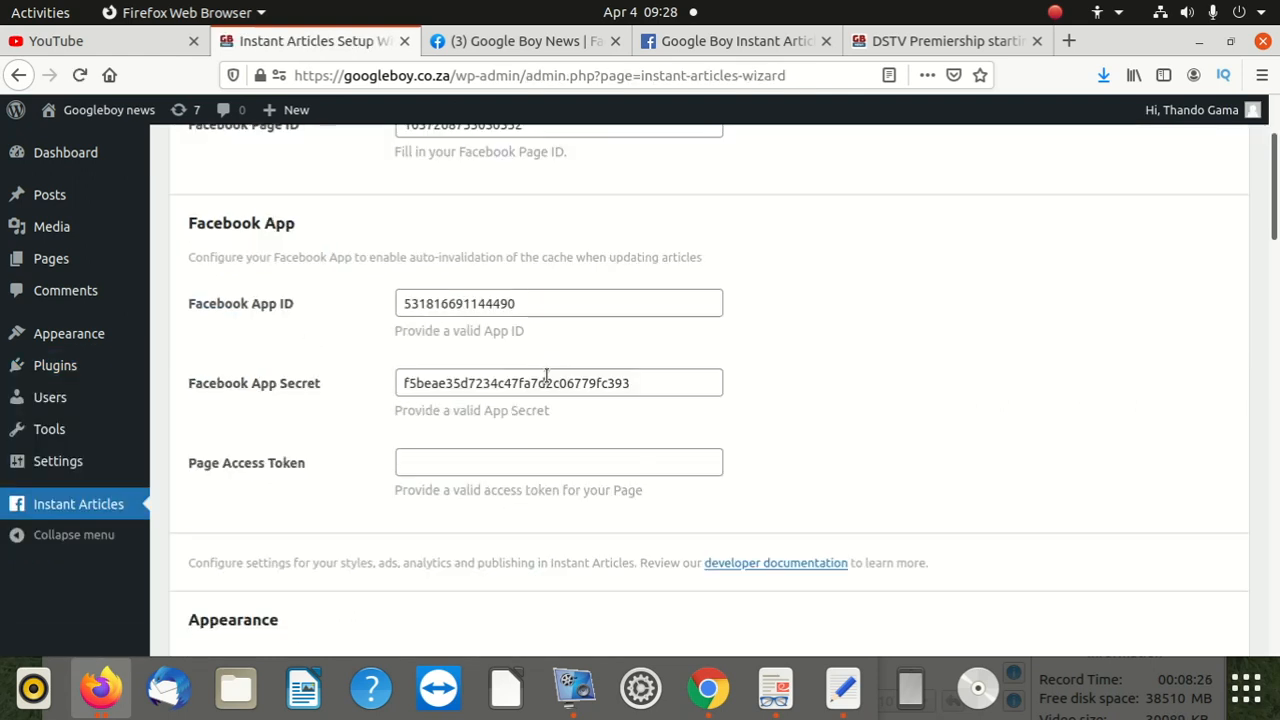
pyautogui.scroll(2, 547, 374)
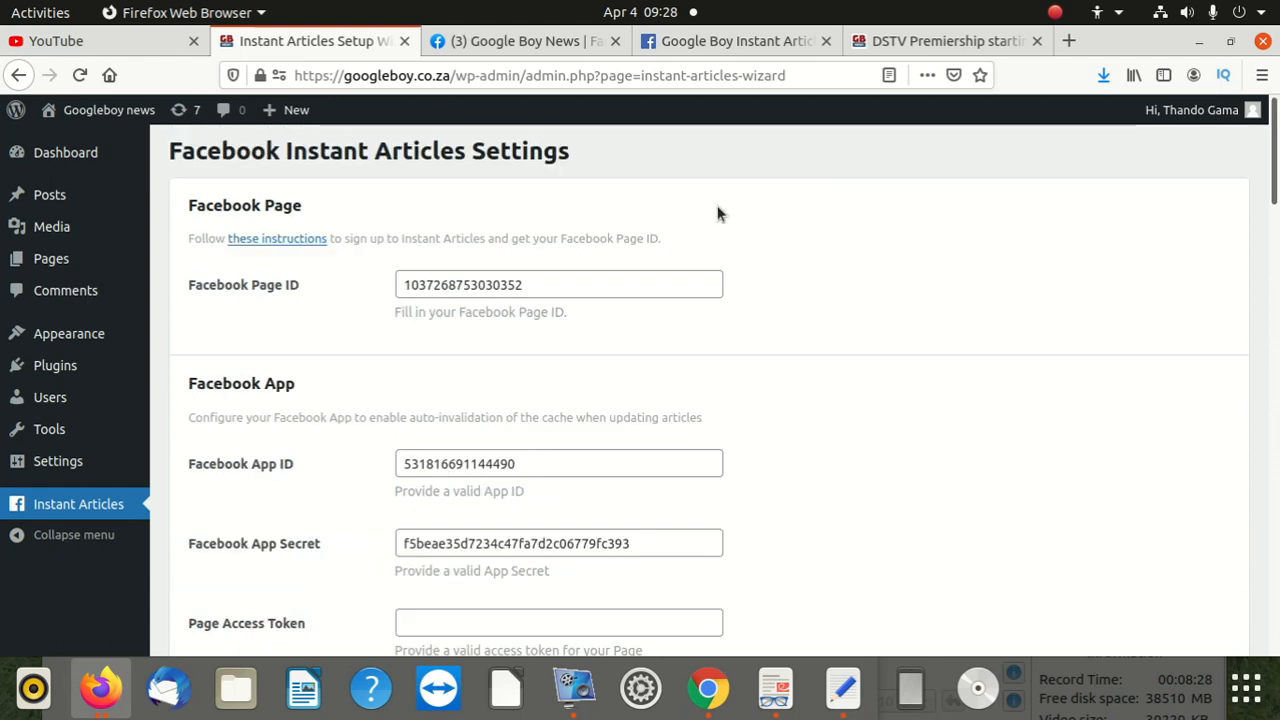
# Close the Facebook for Developers app page and return to the Google Boy News publishing tools
pyautogui.click(762, 43)
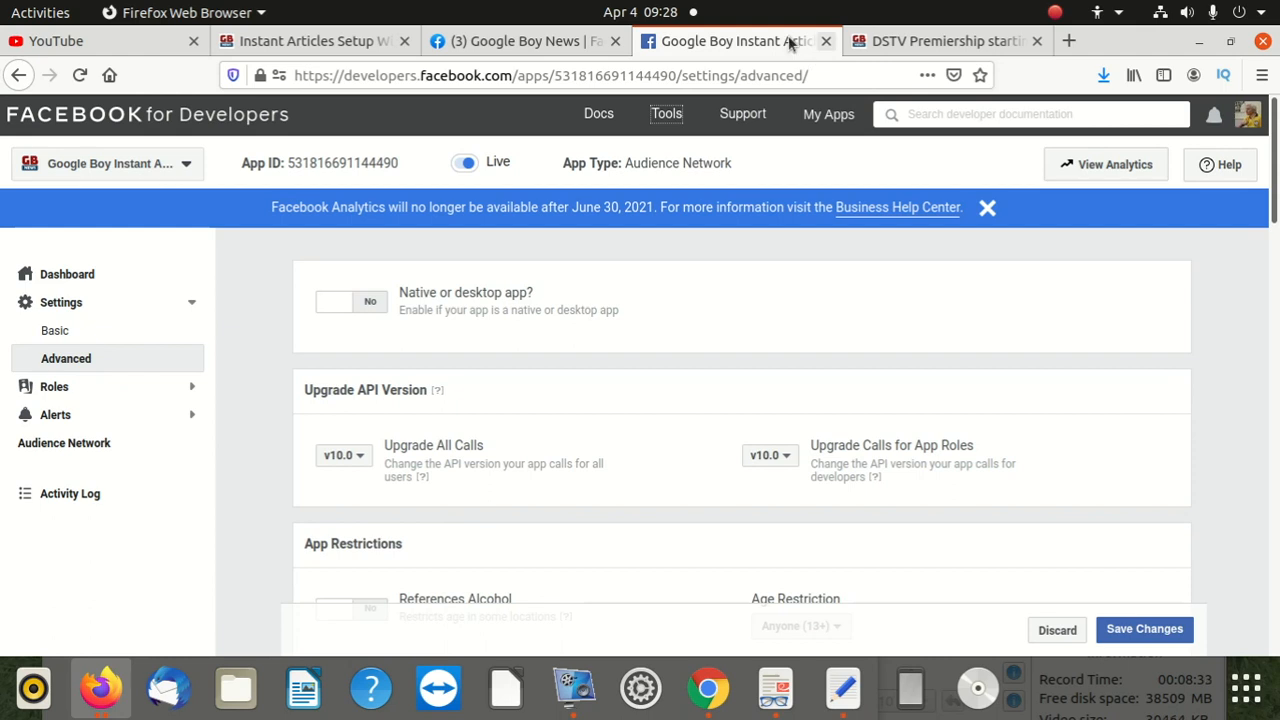
pyautogui.click(826, 41)
pyautogui.click(622, 41)
# Examine the Instant Articles development articles with their statuses and the production articles list in the publishing tools
pyautogui.scroll(-5, 43, 330)
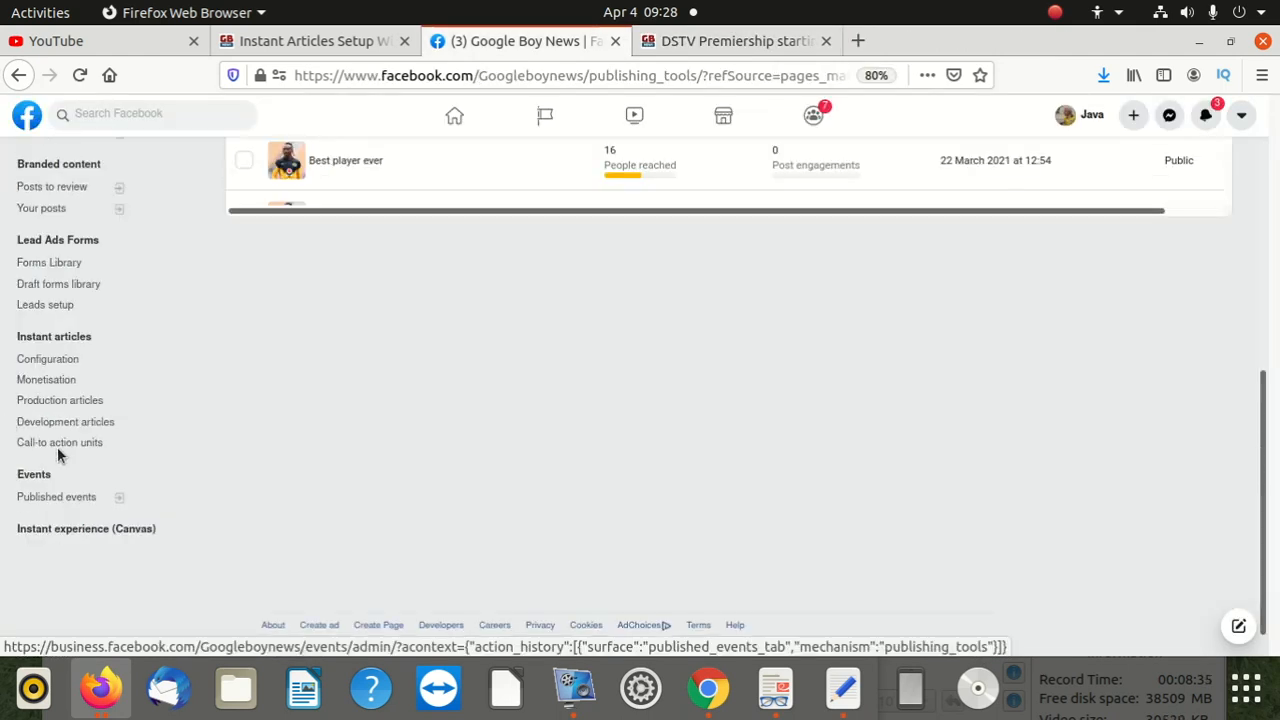
pyautogui.click(78, 342)
pyautogui.click(50, 360)
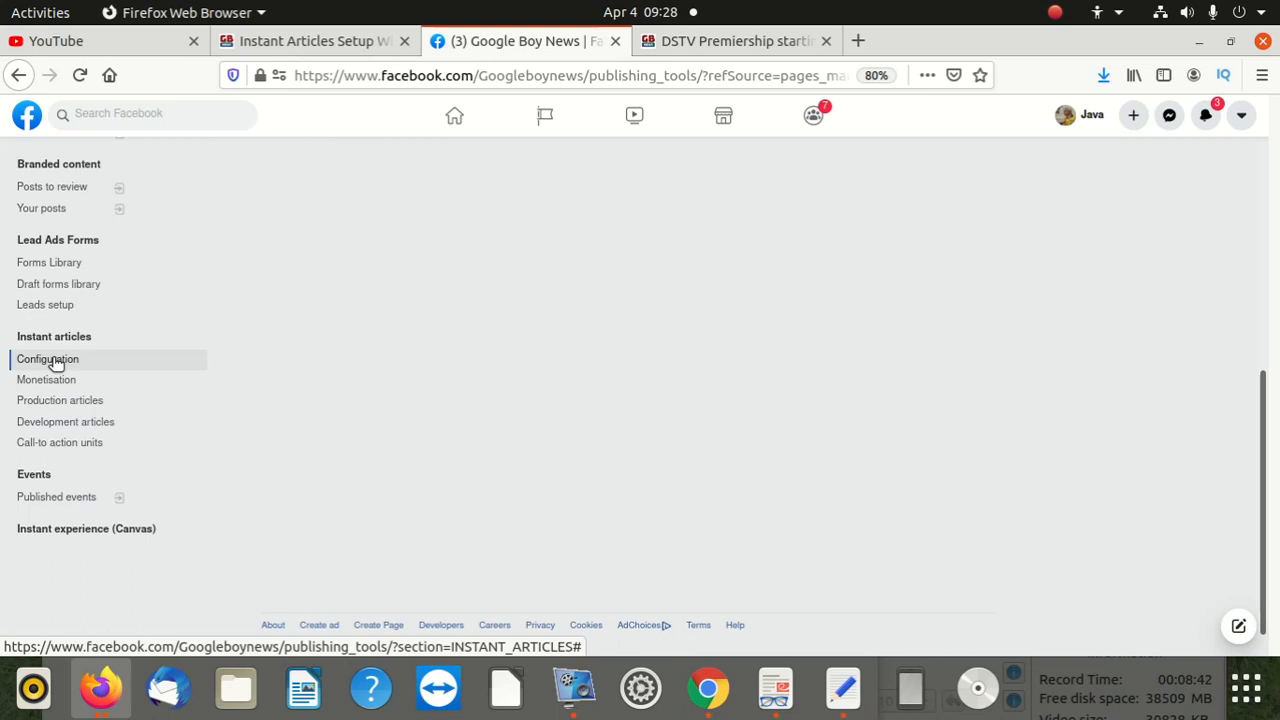
pyautogui.click(66, 423)
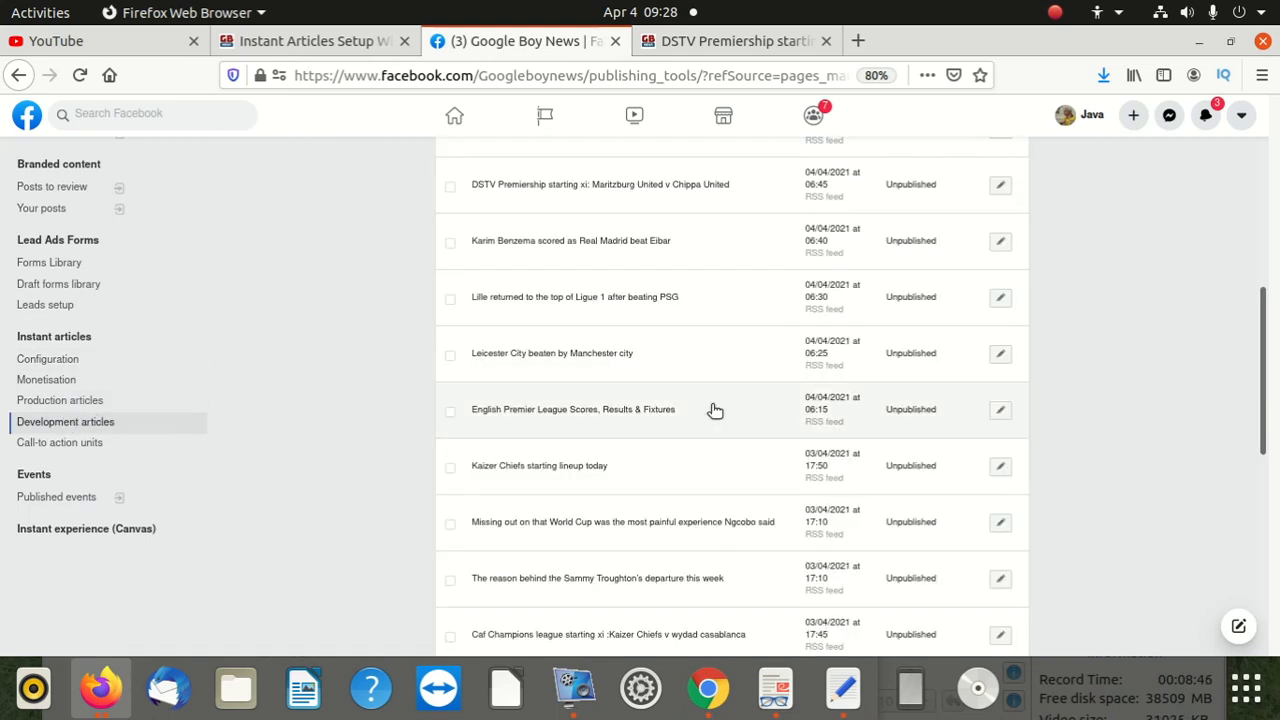
pyautogui.scroll(5, 715, 410)
pyautogui.scroll(1, 673, 414)
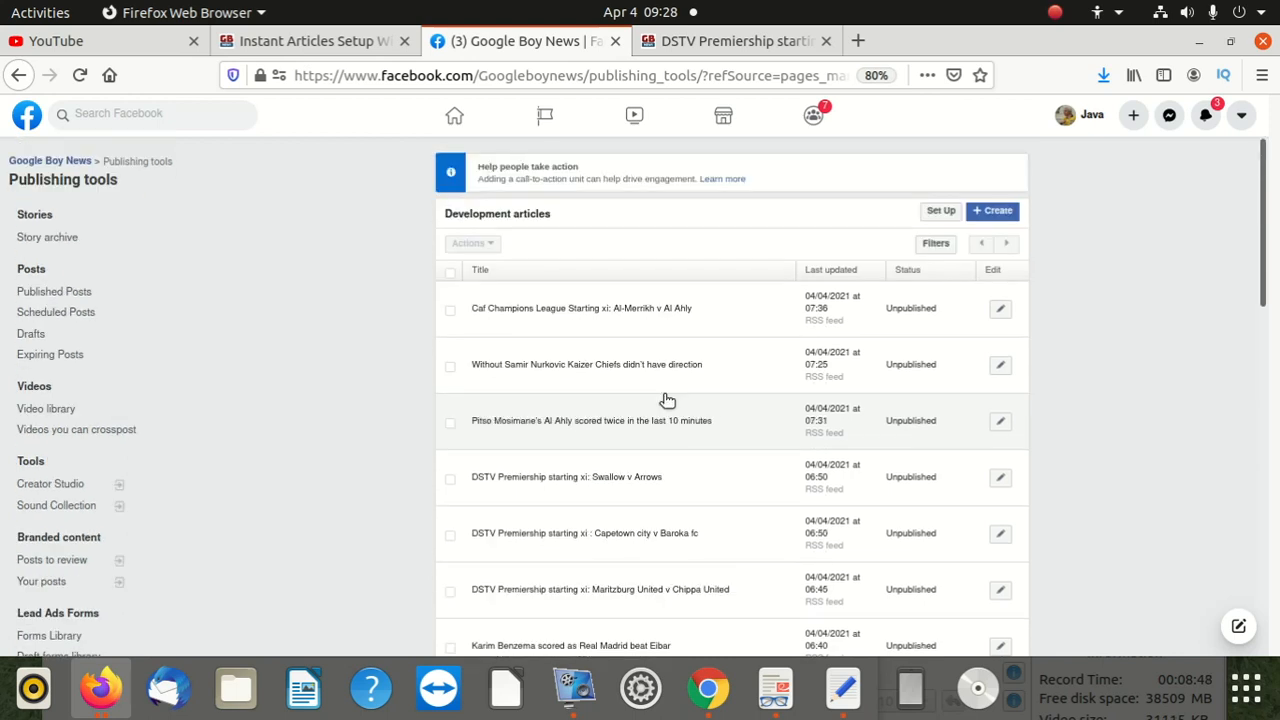
pyautogui.scroll(-1, 660, 402)
pyautogui.scroll(1, 644, 408)
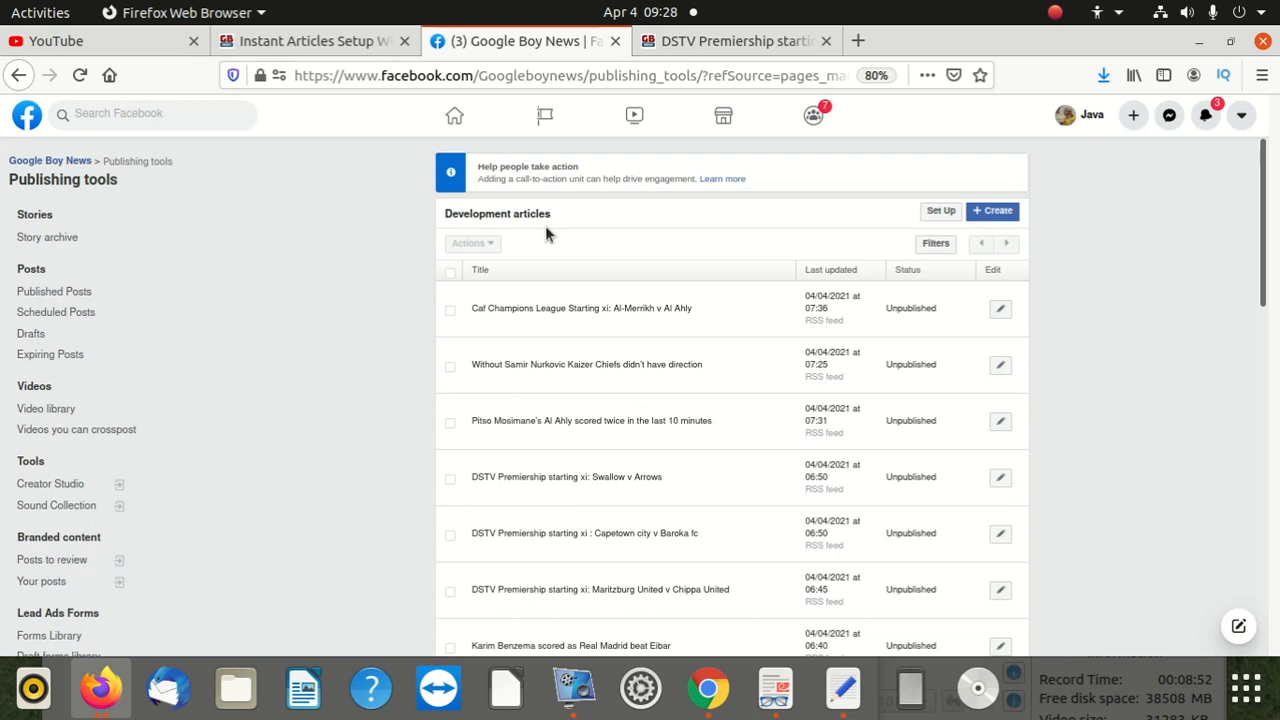
pyautogui.scroll(-2, 200, 490)
pyautogui.scroll(-3, 190, 490)
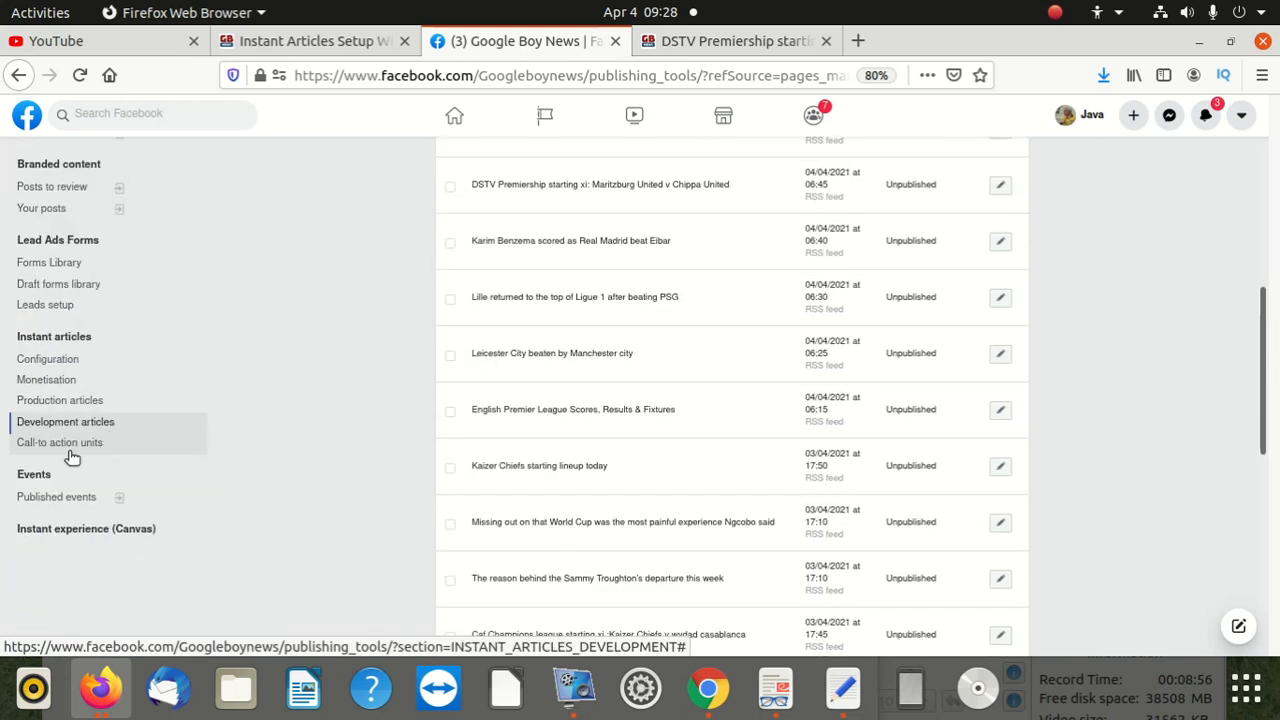
pyautogui.click(90, 399)
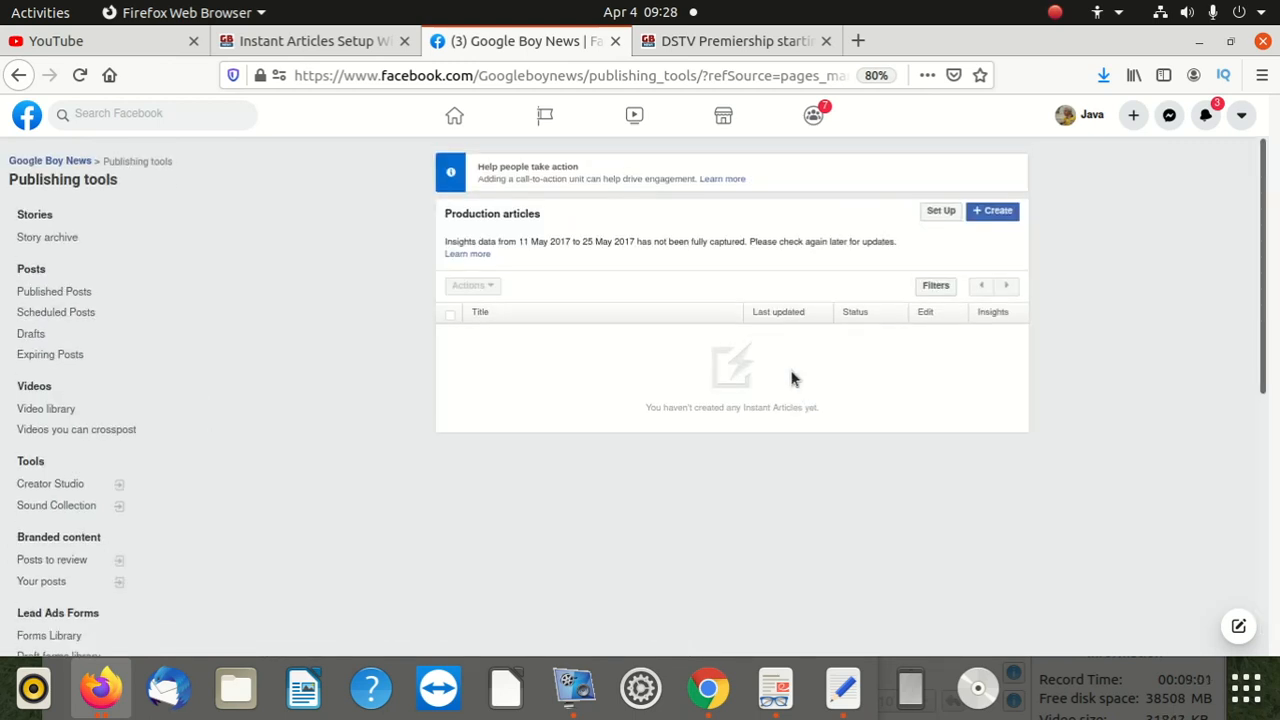
pyautogui.scroll(-5, 427, 319)
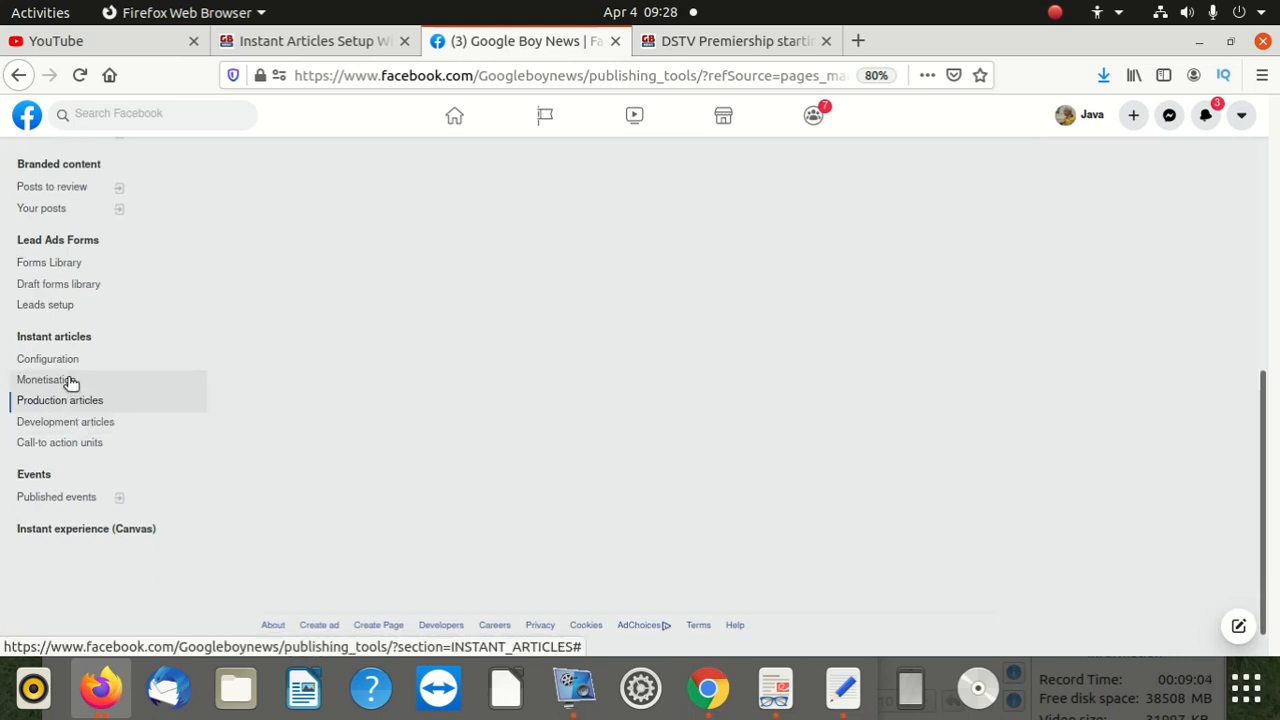
# Bring up the text editor note with the URL rejection message, highlight its full text and return to the publishing tools
pyautogui.click(843, 688)
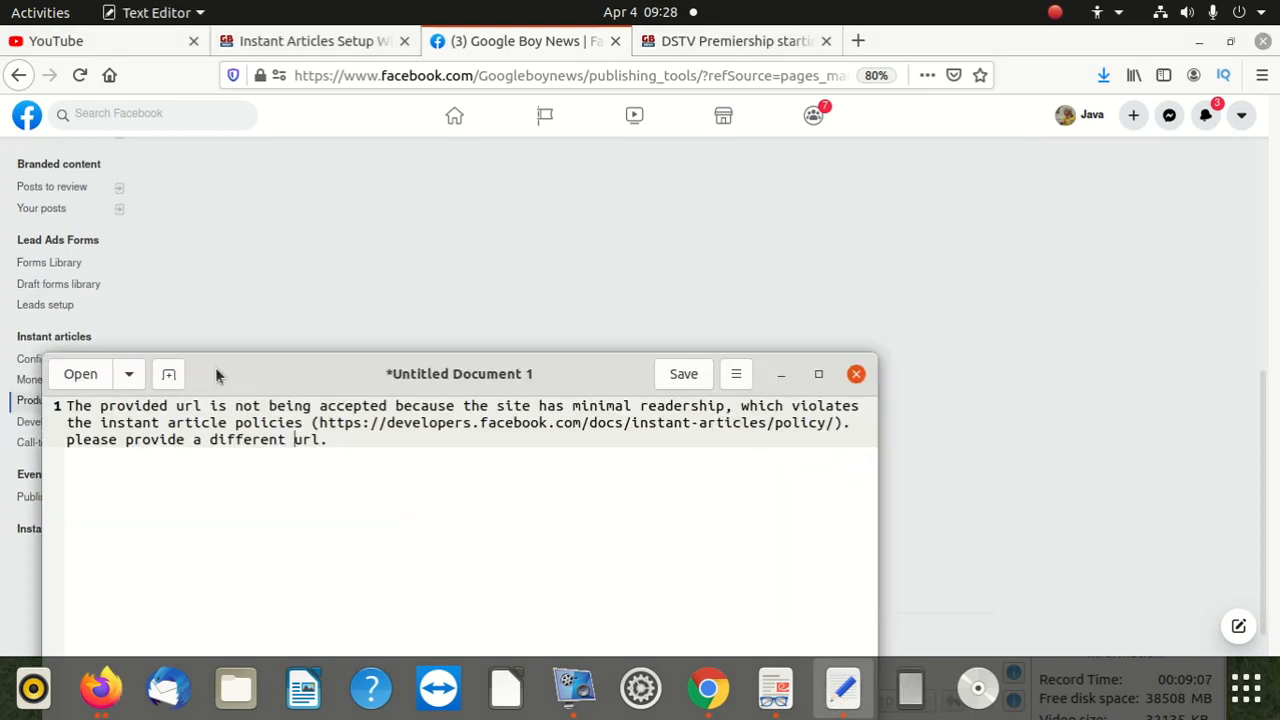
pyautogui.moveTo(240, 378); pyautogui.dragTo(531, 336)
pyautogui.moveTo(632, 397); pyautogui.dragTo(343, 366)
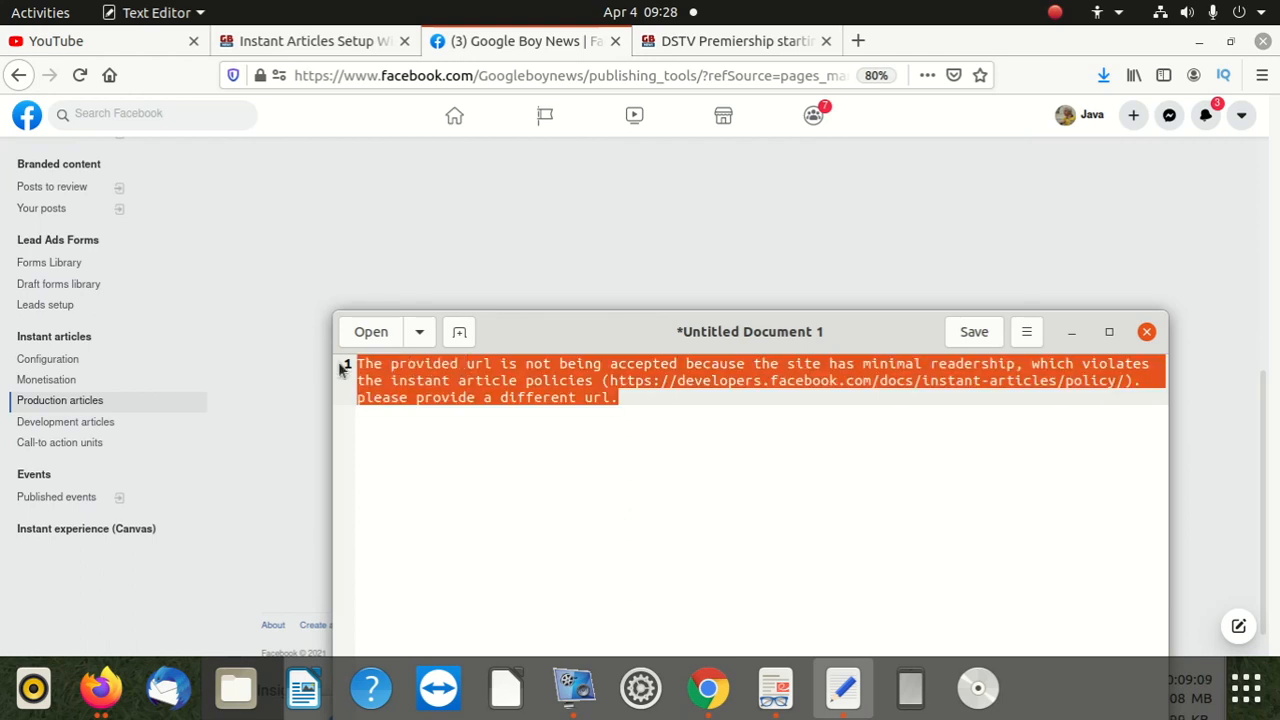
pyautogui.click(210, 407)
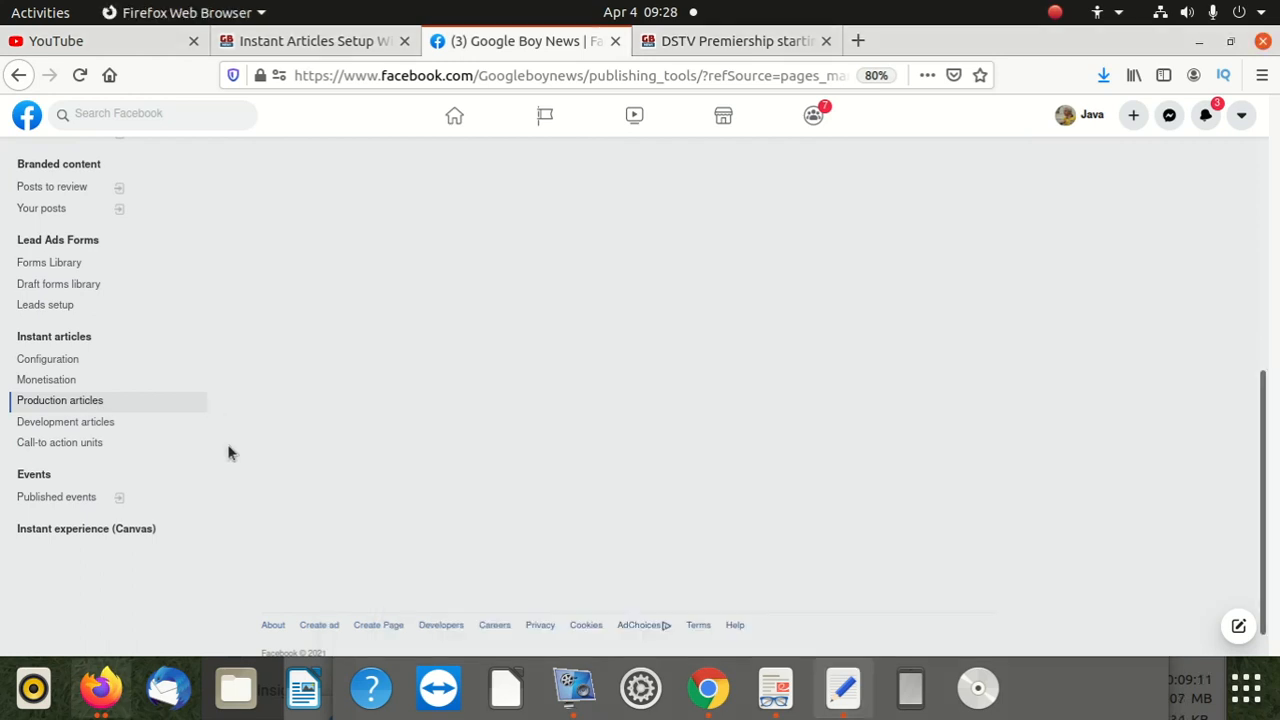
# Return to the production articles list, view the blank New Instant Article editor and close it without saving
pyautogui.click(88, 420)
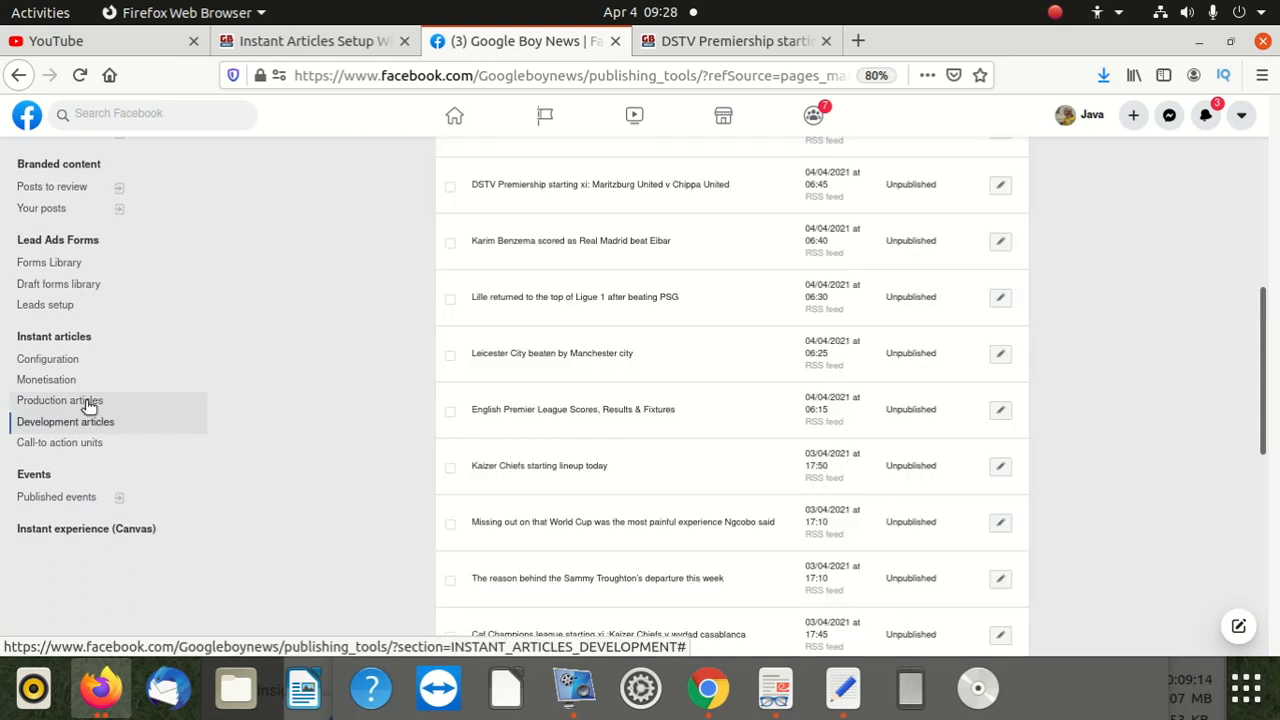
pyautogui.click(92, 401)
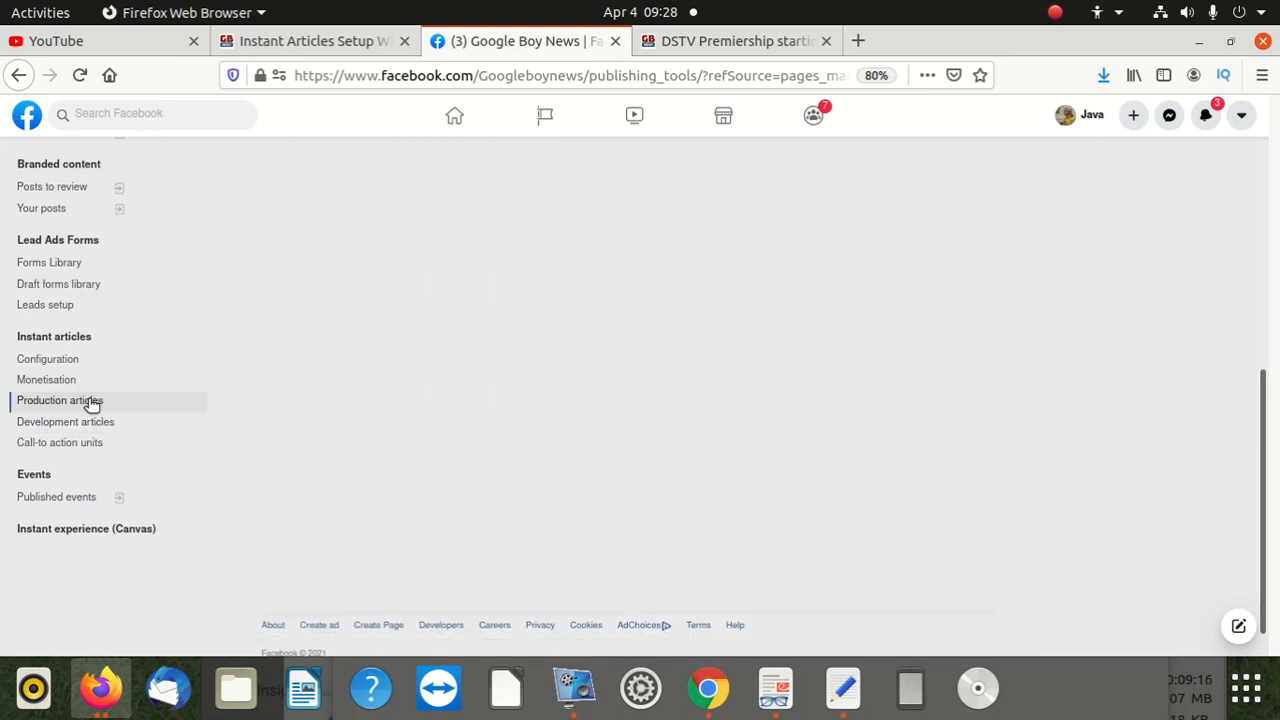
pyautogui.scroll(5, 286, 423)
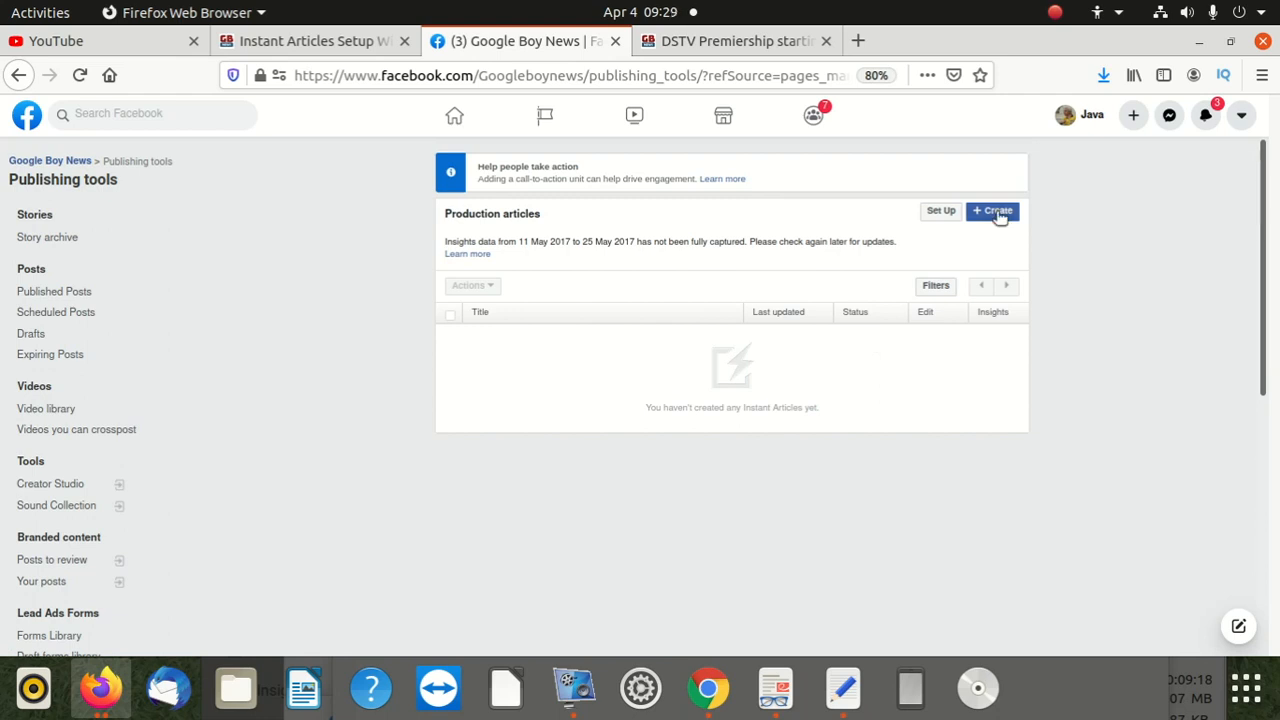
pyautogui.click(996, 213)
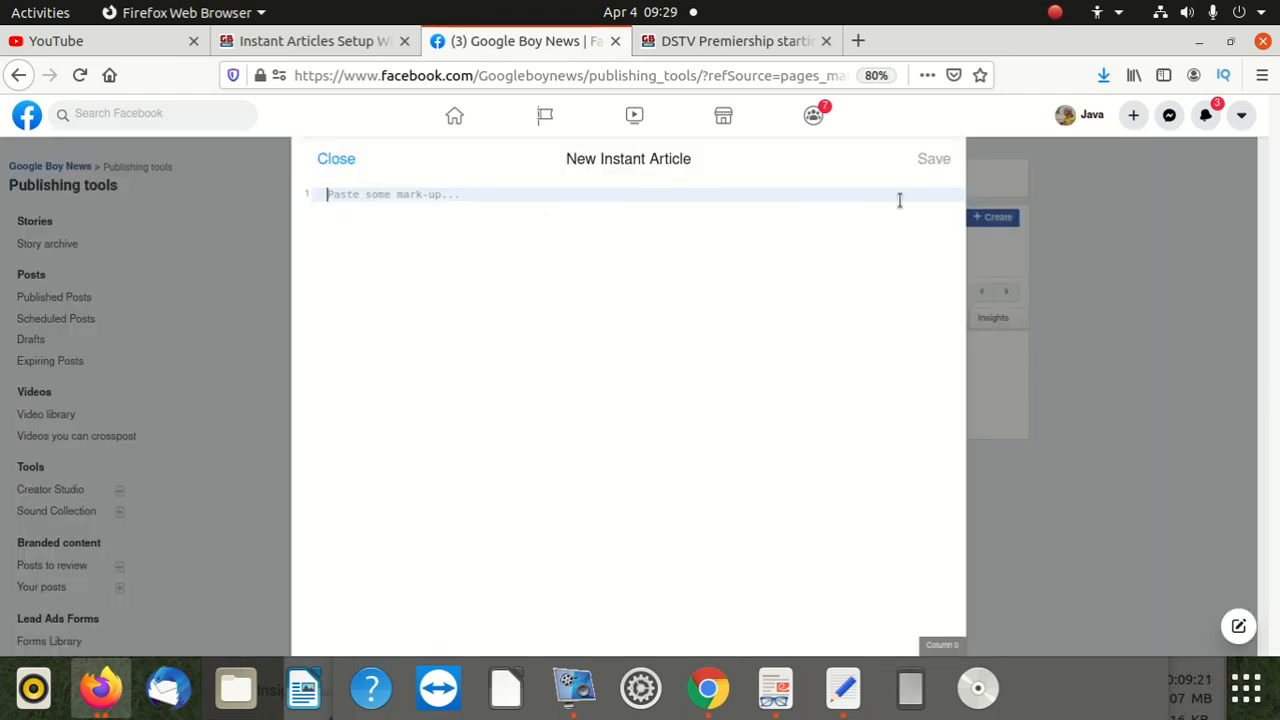
pyautogui.click(336, 162)
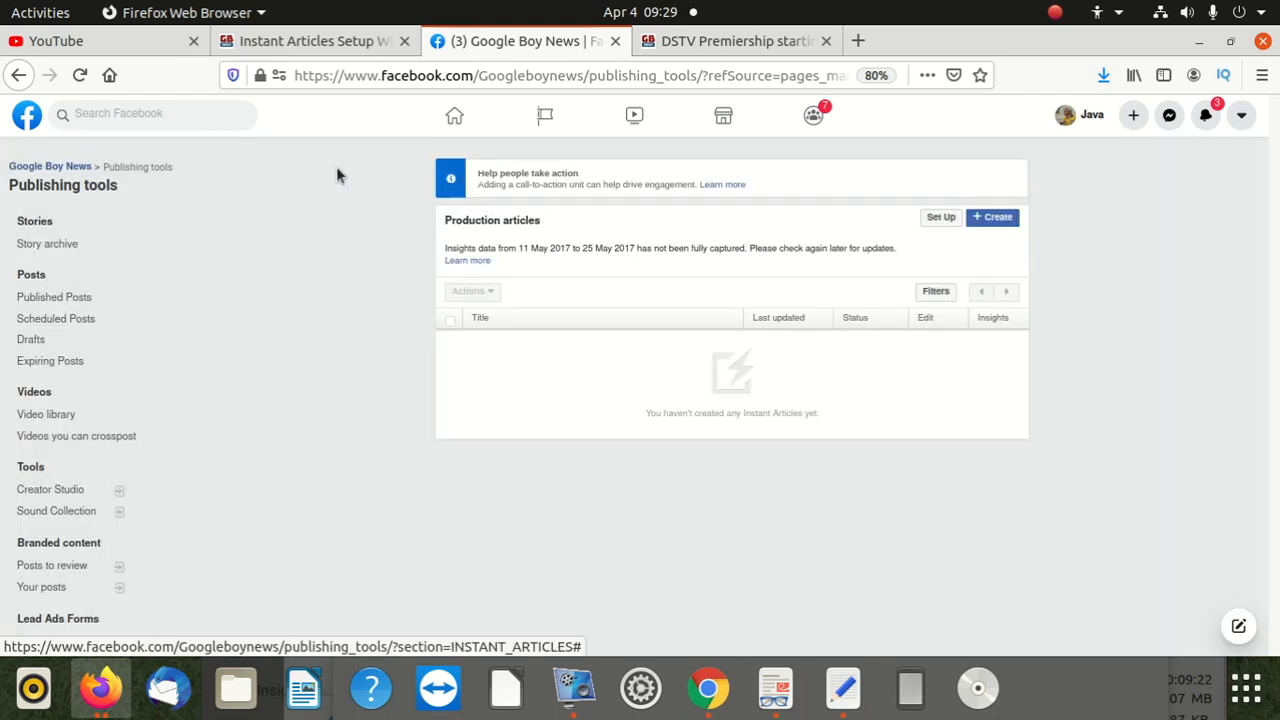
# Open the Instant Articles configuration in Creator Studio and continue to the setup tasks with the Google Boy News page selected
pyautogui.scroll(-5, 366, 434)
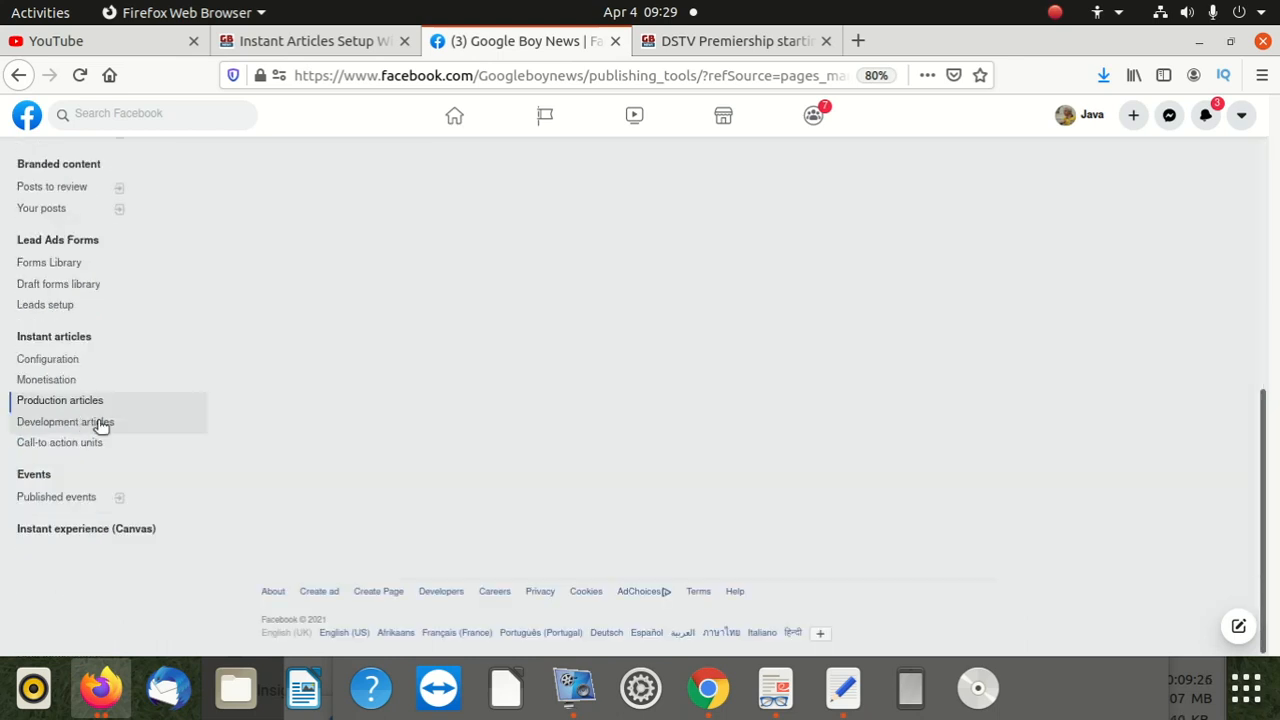
pyautogui.click(57, 367)
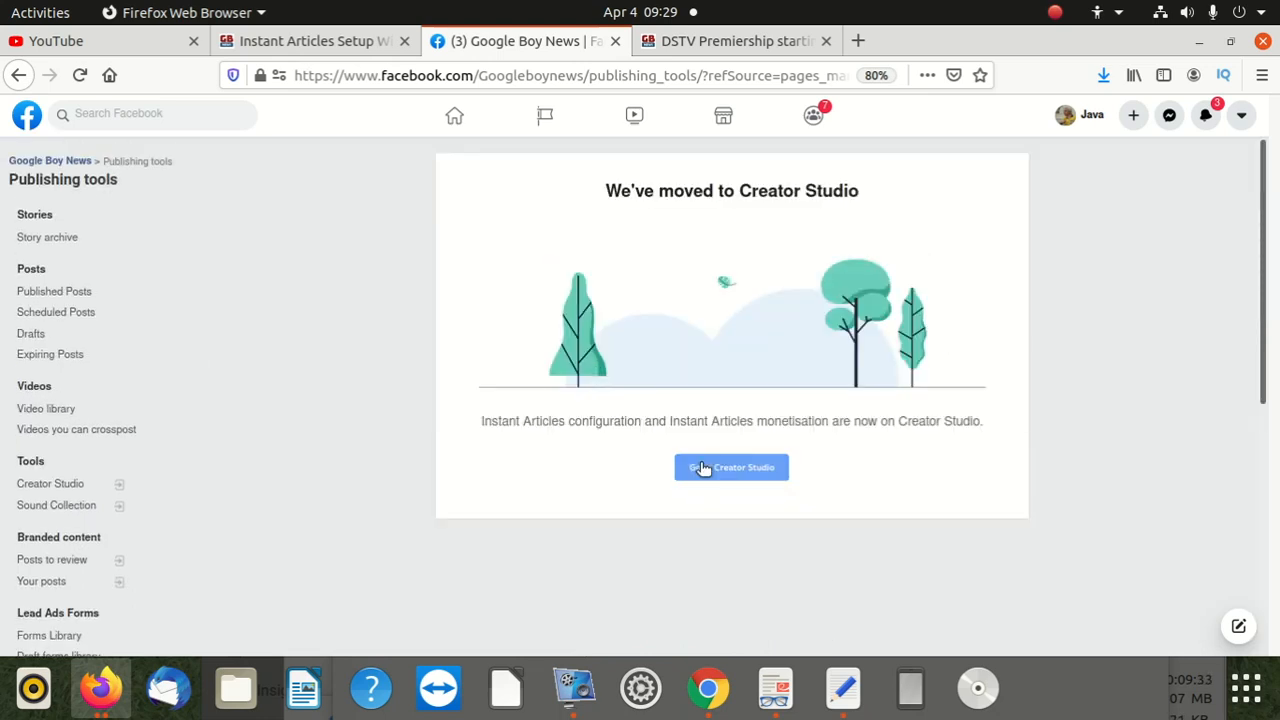
pyautogui.click(697, 462)
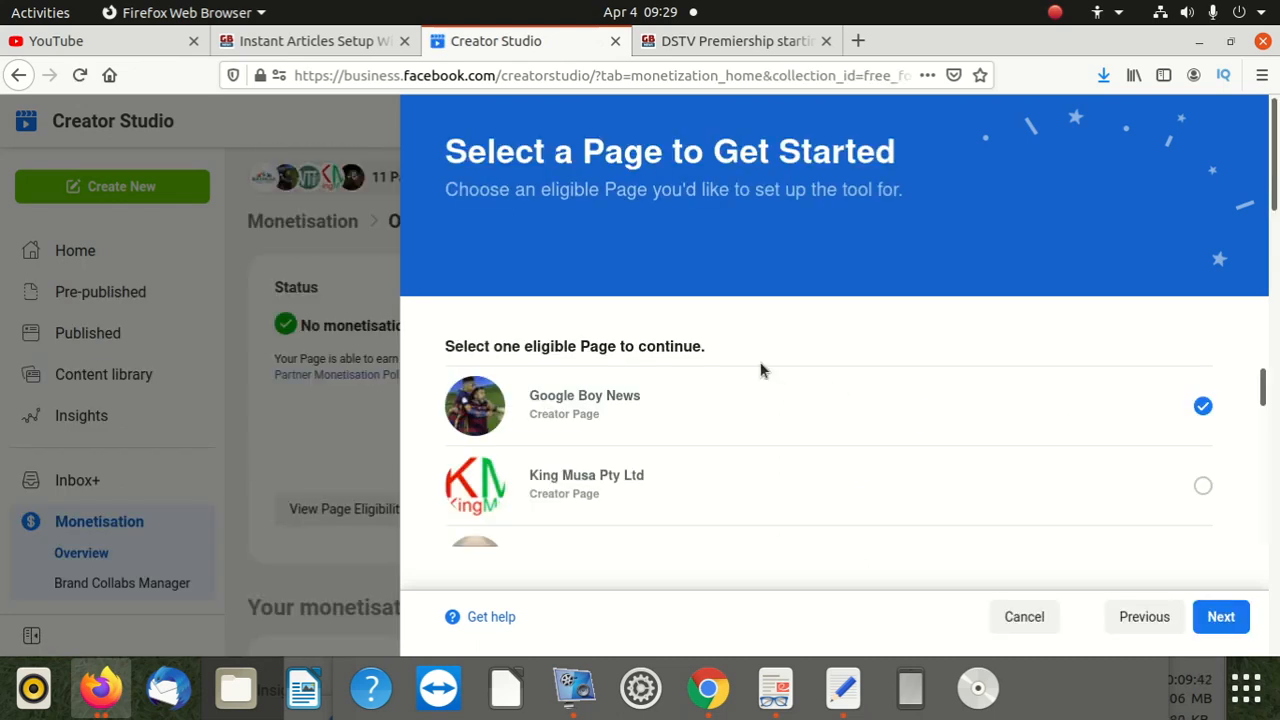
pyautogui.click(1225, 617)
pyautogui.scroll(-5, 937, 451)
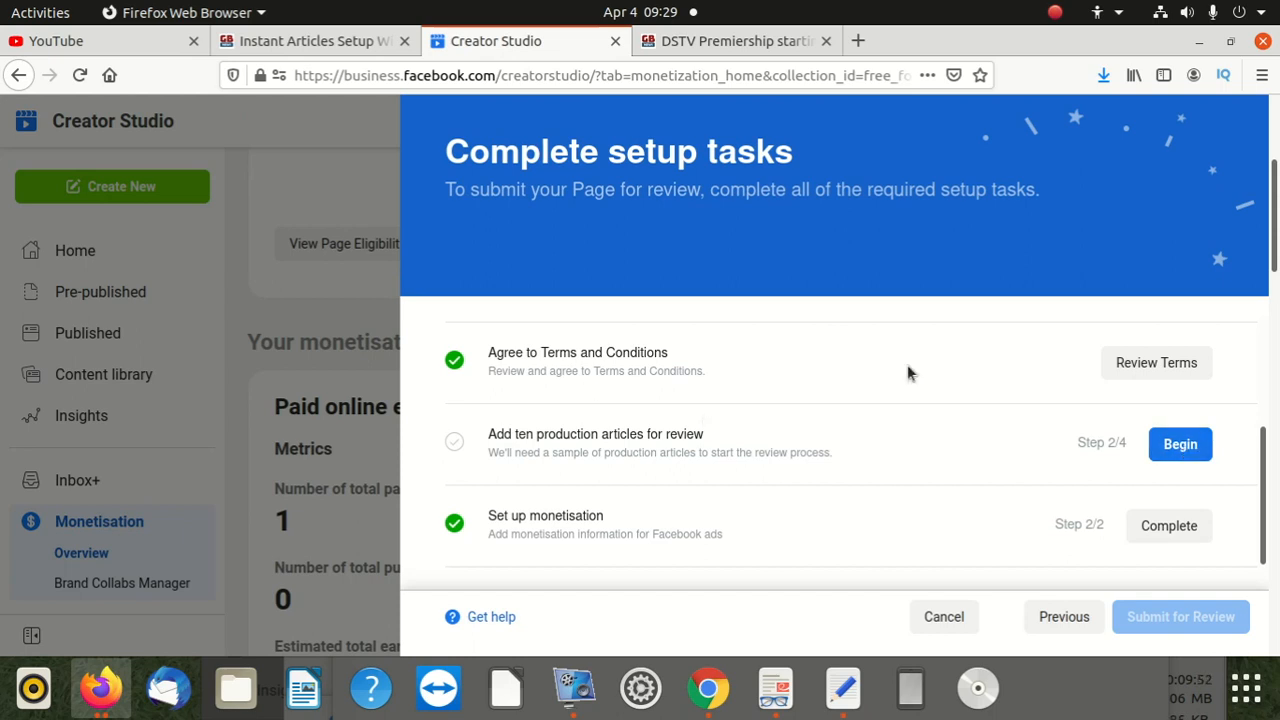
# Begin the setup task of adding ten production articles and open the form for adding a production RSS feed
pyautogui.scroll(-3, 690, 341)
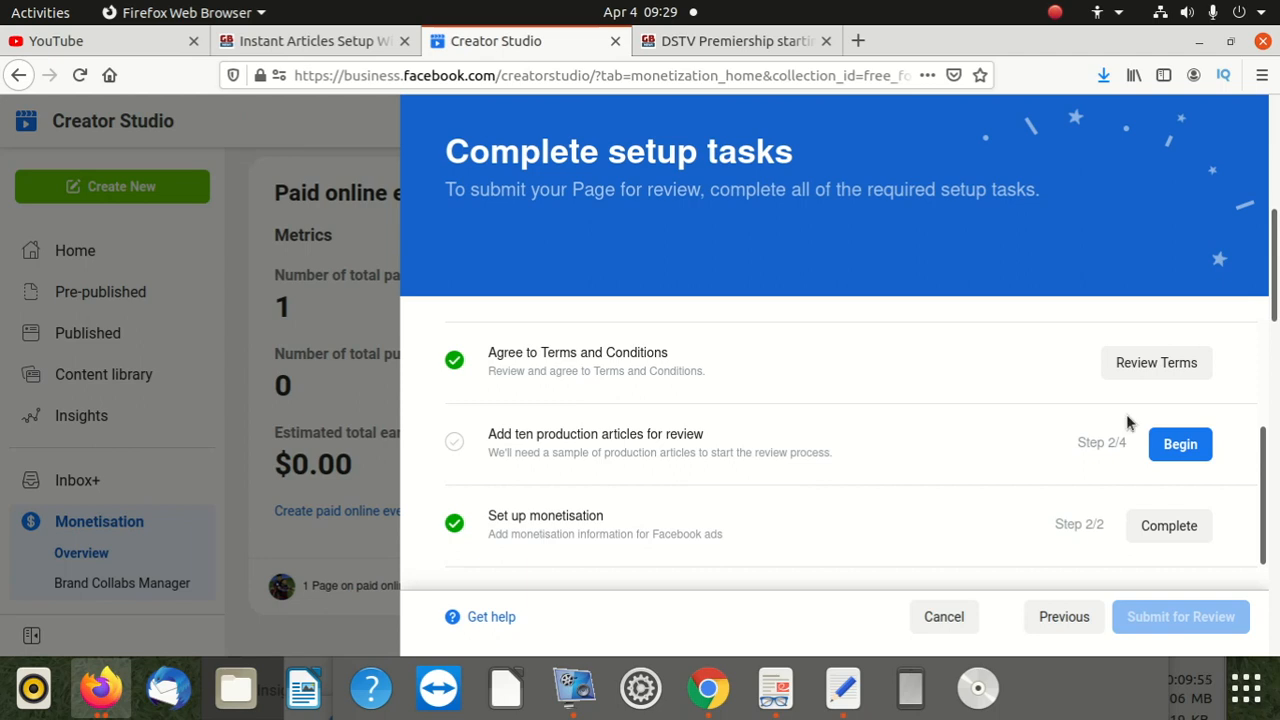
pyautogui.click(1162, 445)
pyautogui.scroll(-3, 1147, 442)
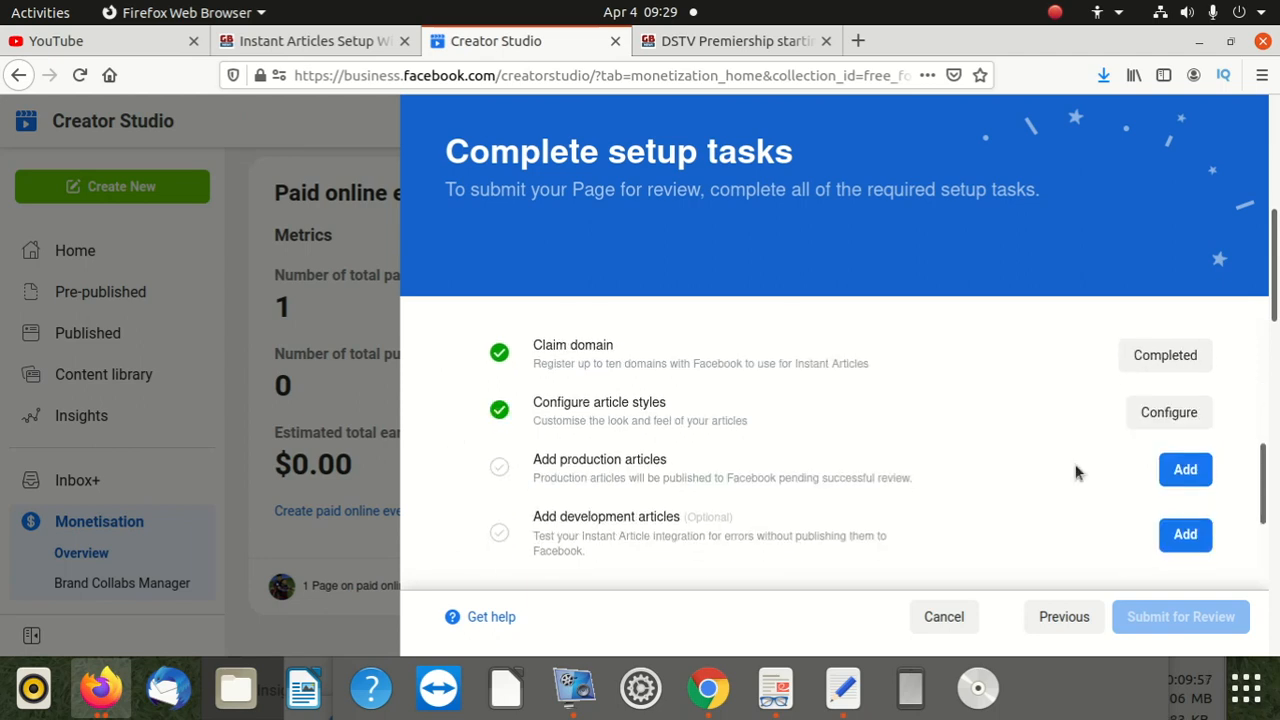
pyautogui.click(1173, 471)
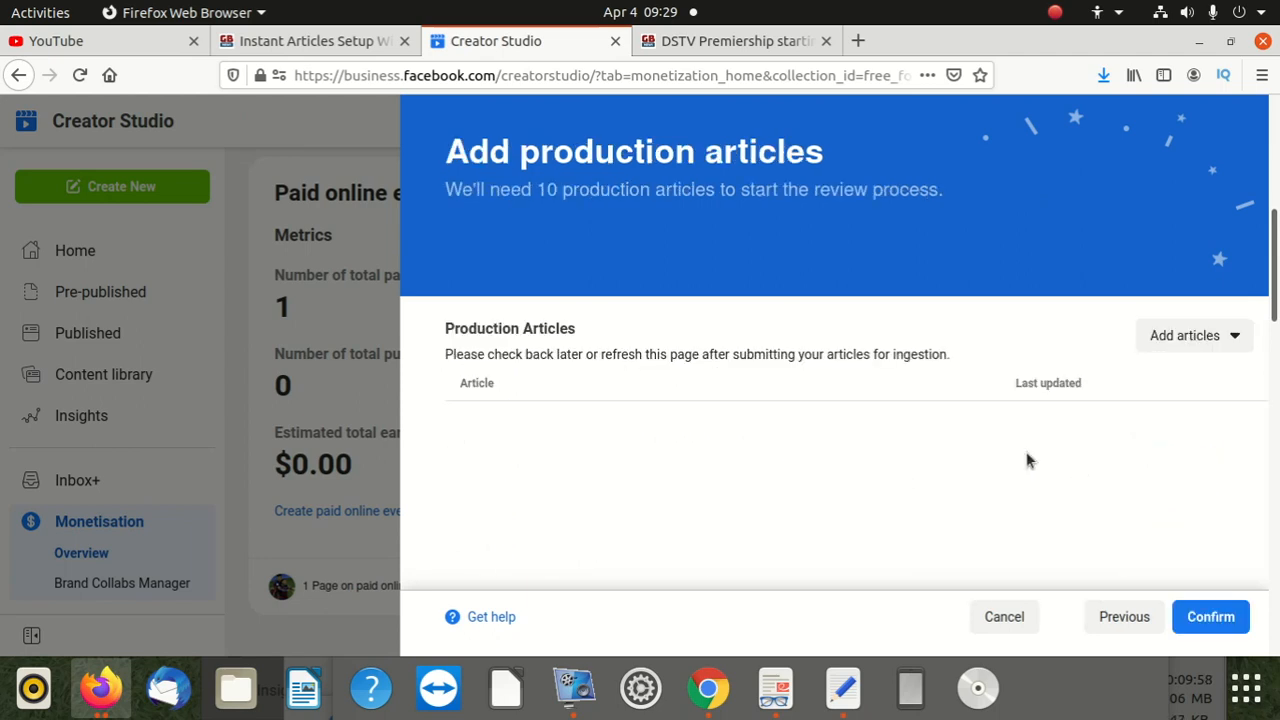
pyautogui.click(1179, 343)
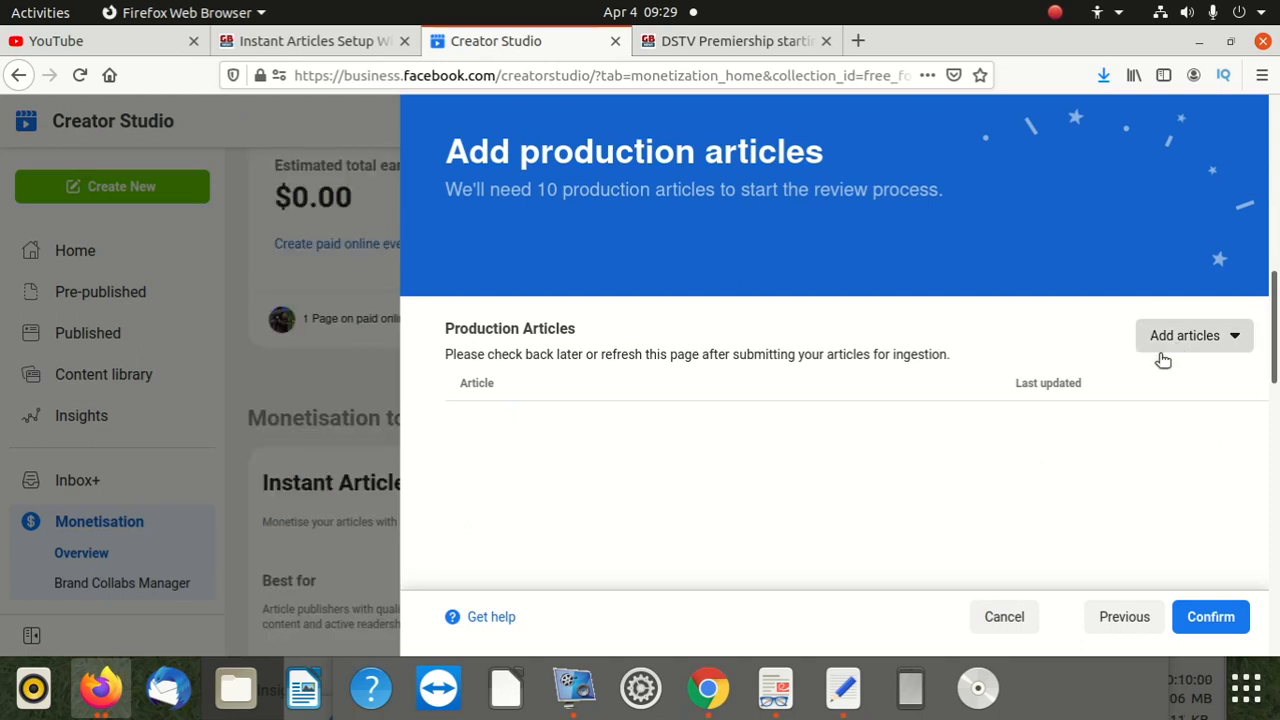
pyautogui.click(1140, 380)
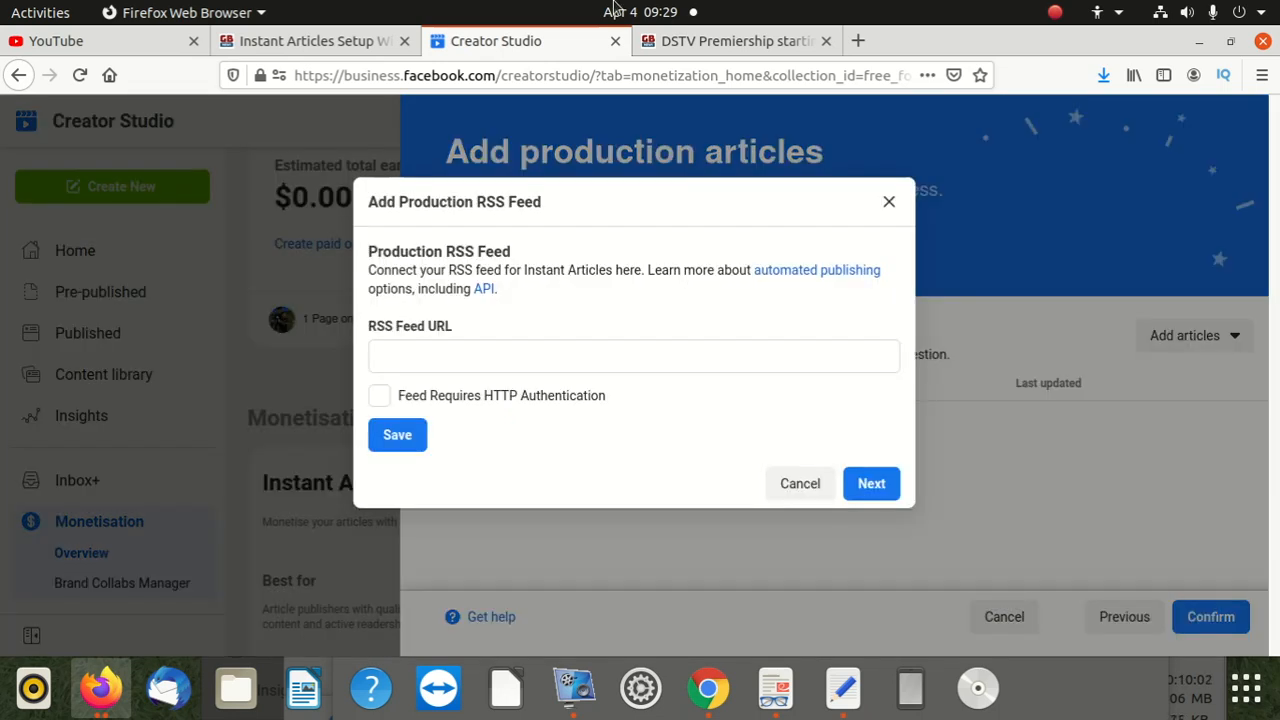
pyautogui.click(735, 41)
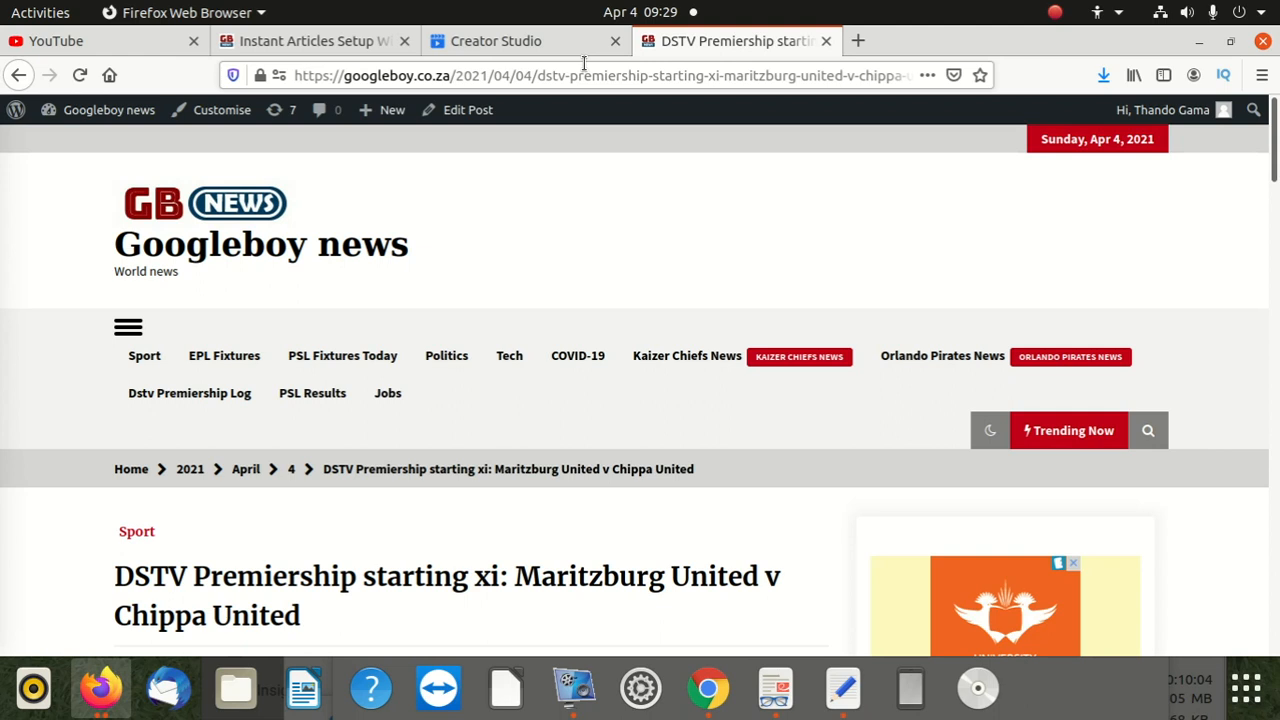
pyautogui.click(455, 75)
pyautogui.hotkey('shift', 'End')
pyautogui.press('Delete')
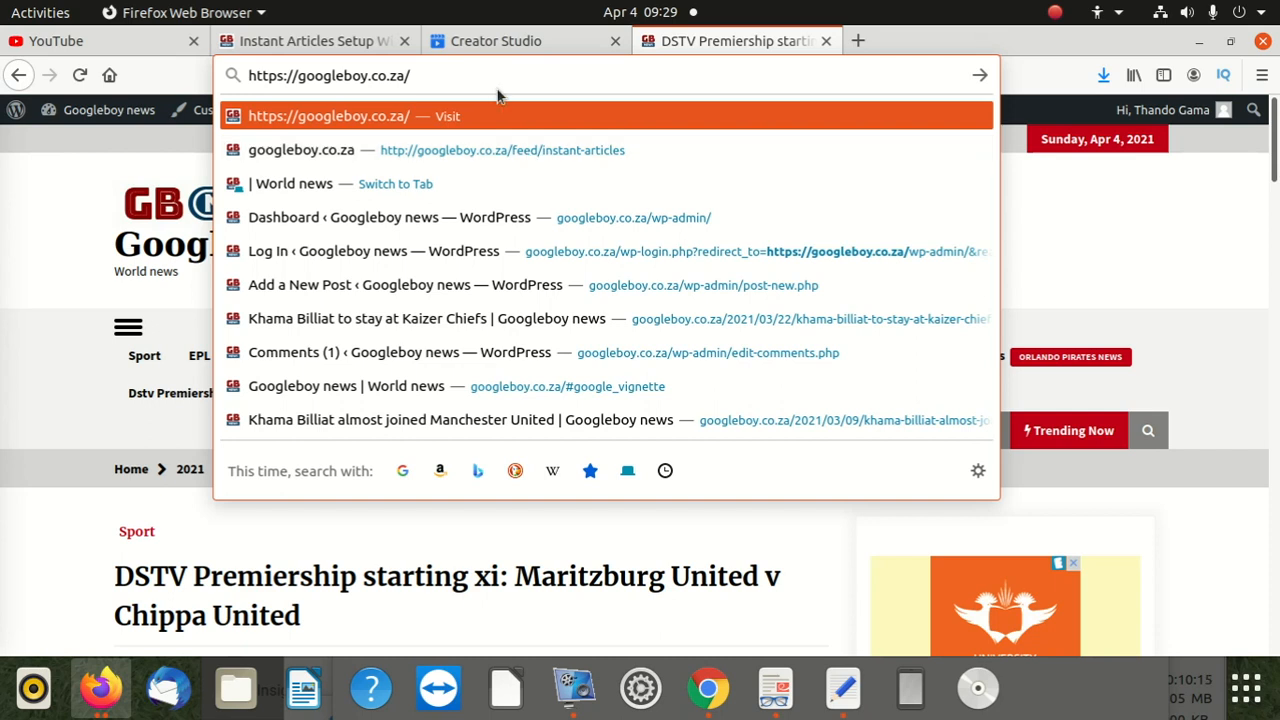
pyautogui.write('feed')
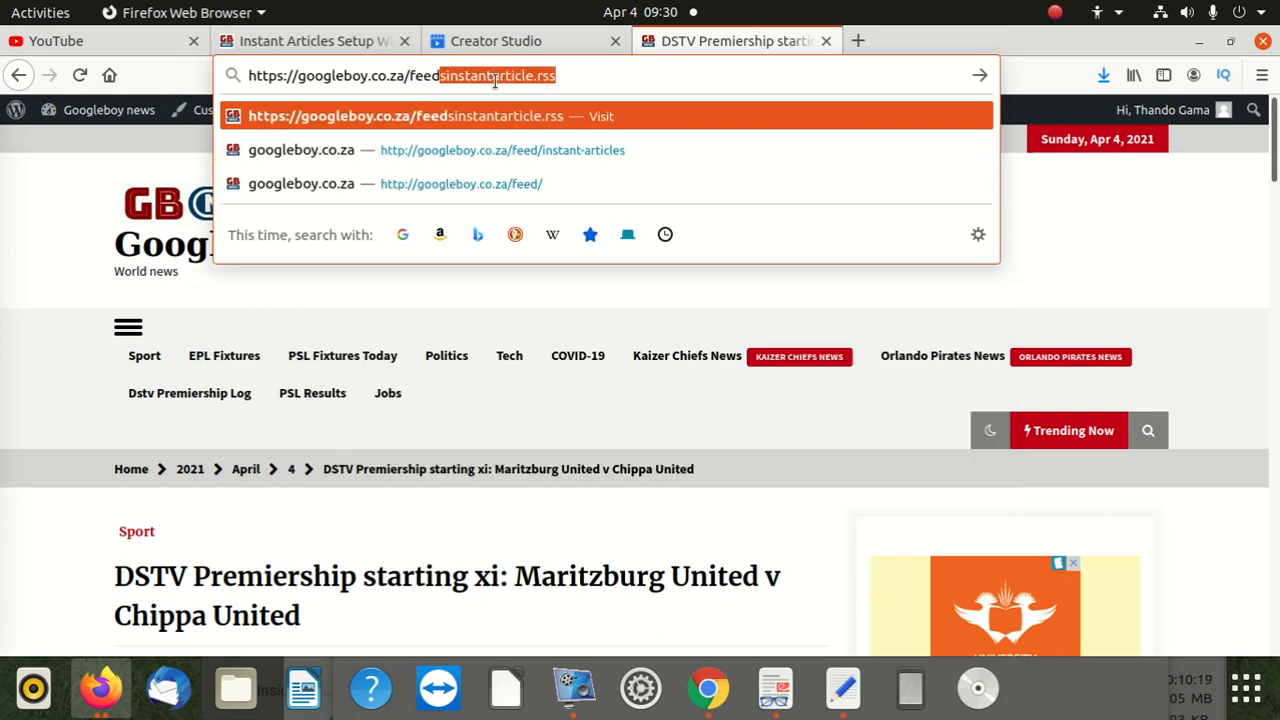
pyautogui.write('/ins')
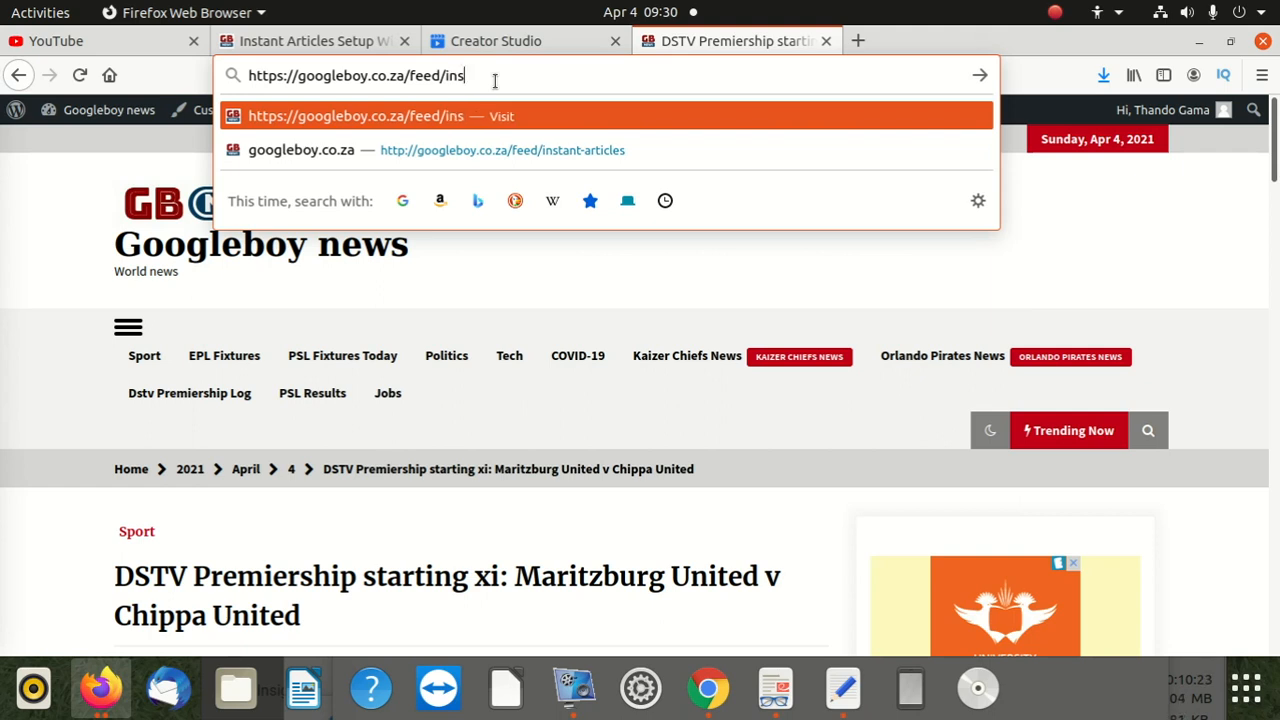
pyautogui.write('tant-articles')
pyautogui.press('Return')
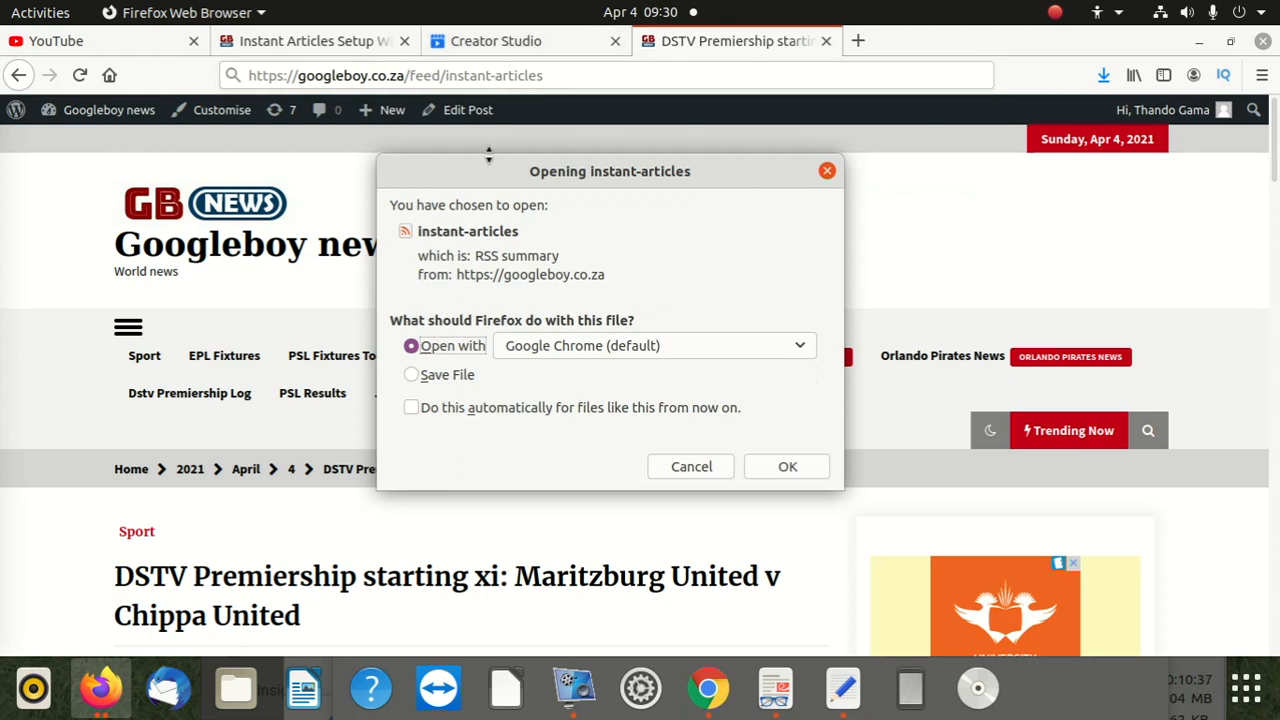
pyautogui.click(400, 74)
pyautogui.tripleClick(397, 72)
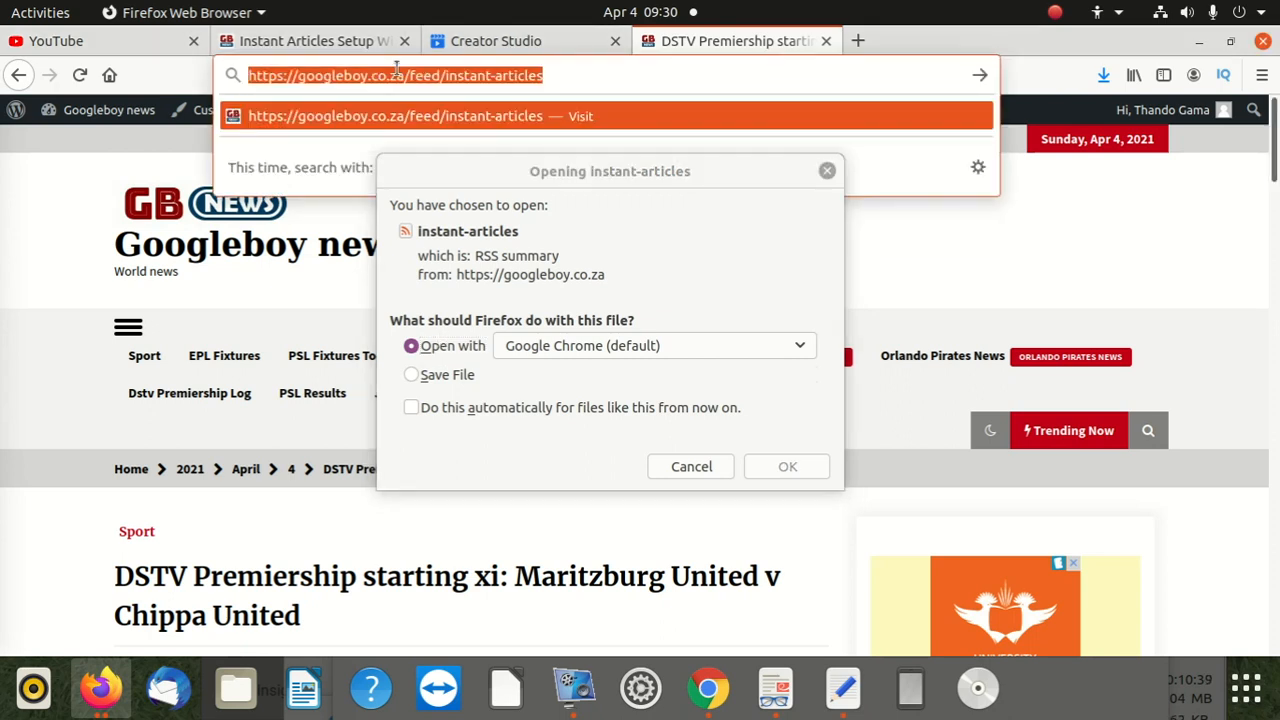
pyautogui.rightClick(397, 70)
pyautogui.click(445, 128)
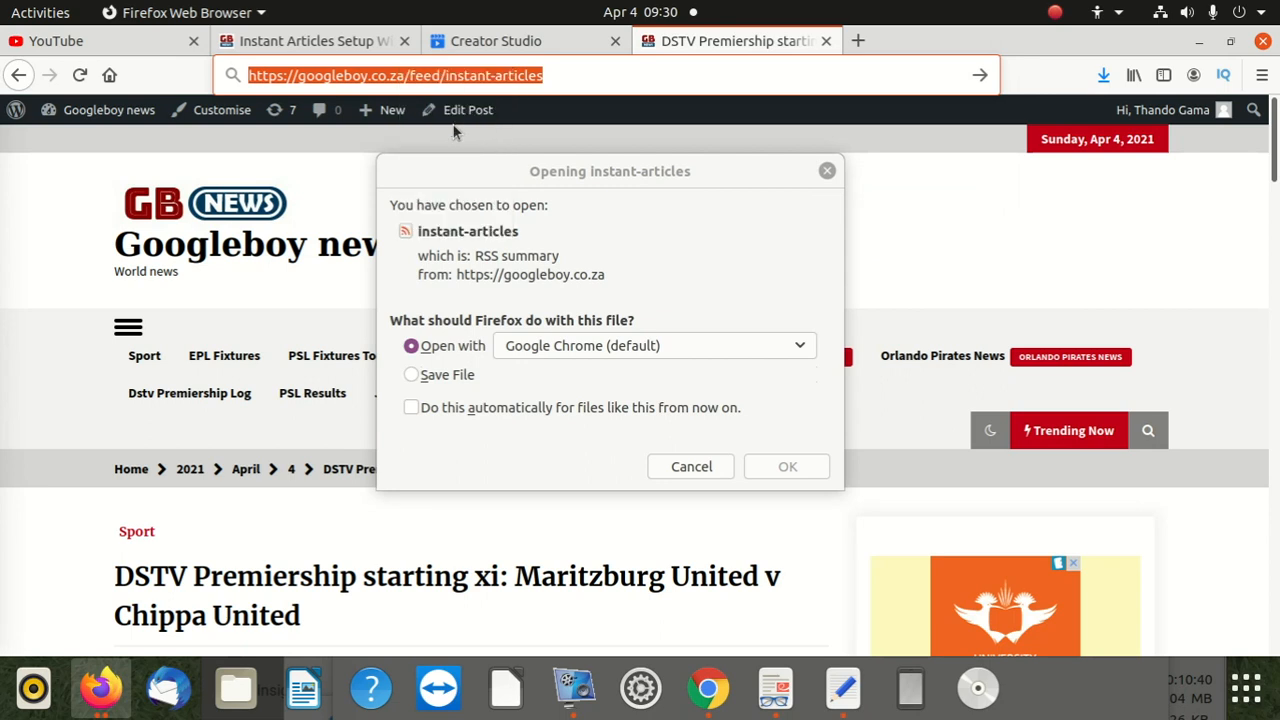
pyautogui.click(518, 38)
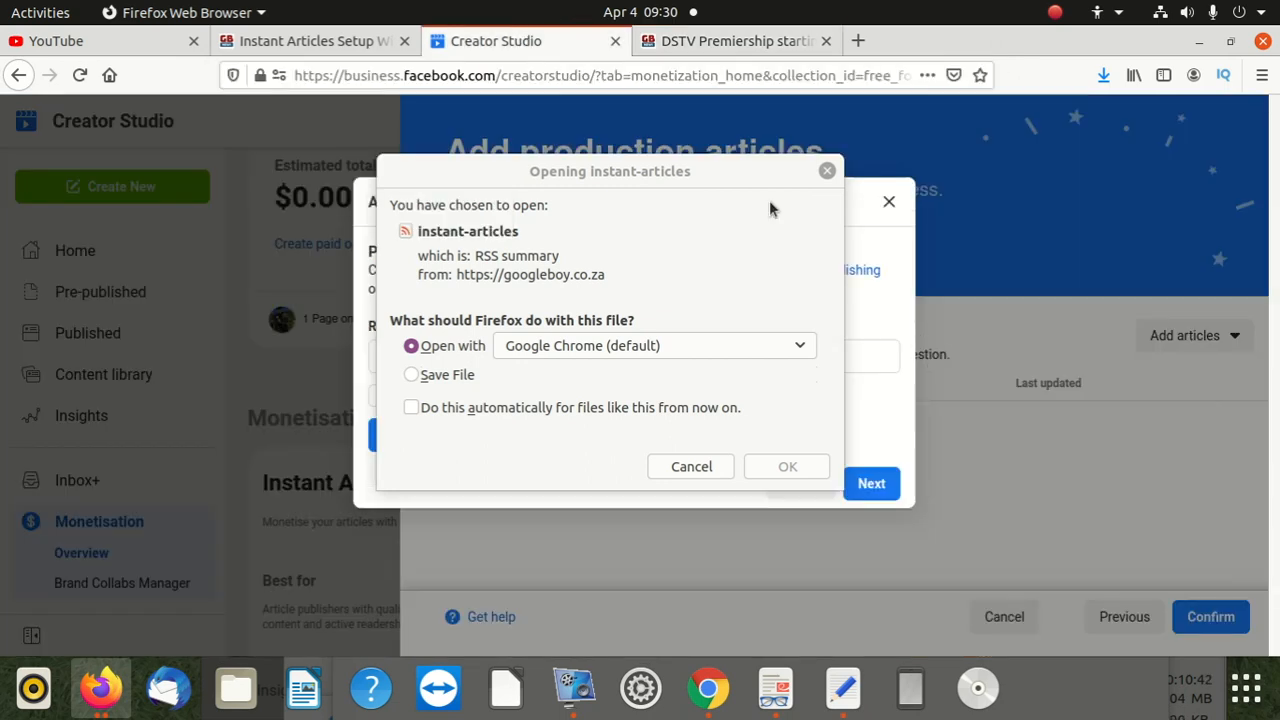
pyautogui.click(826, 174)
pyautogui.click(483, 352)
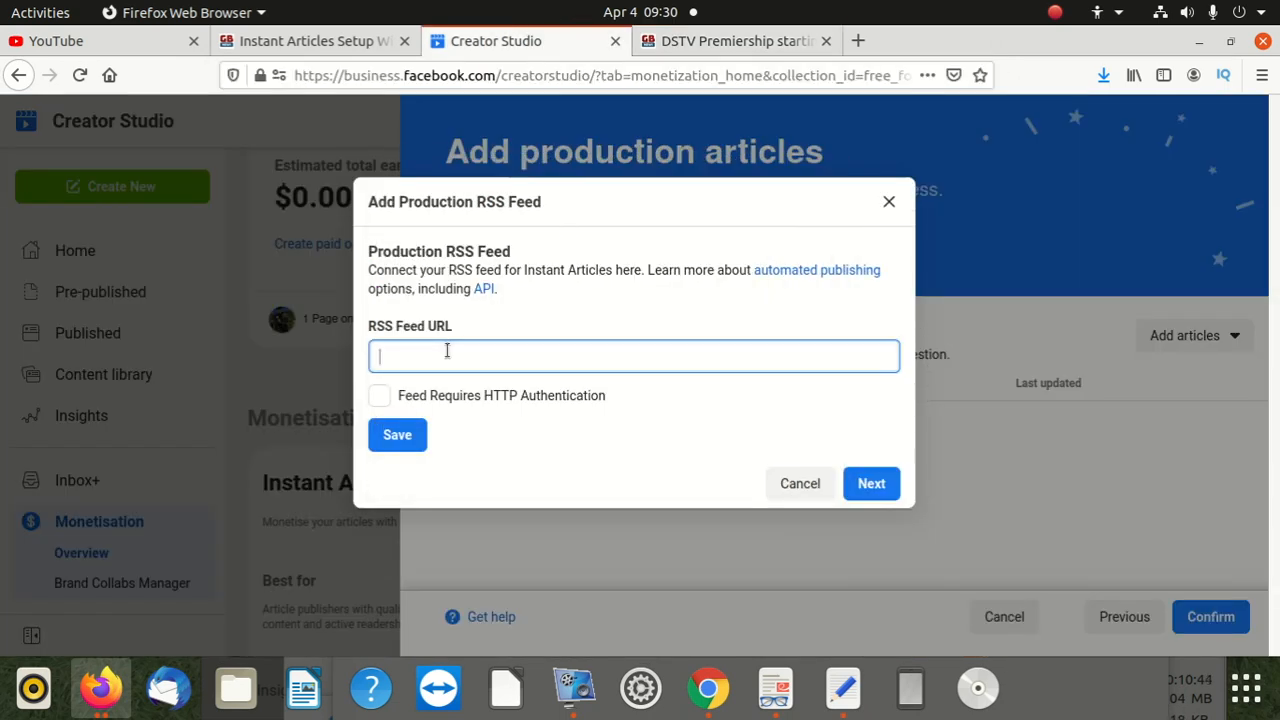
pyautogui.rightClick(452, 356)
pyautogui.click(492, 436)
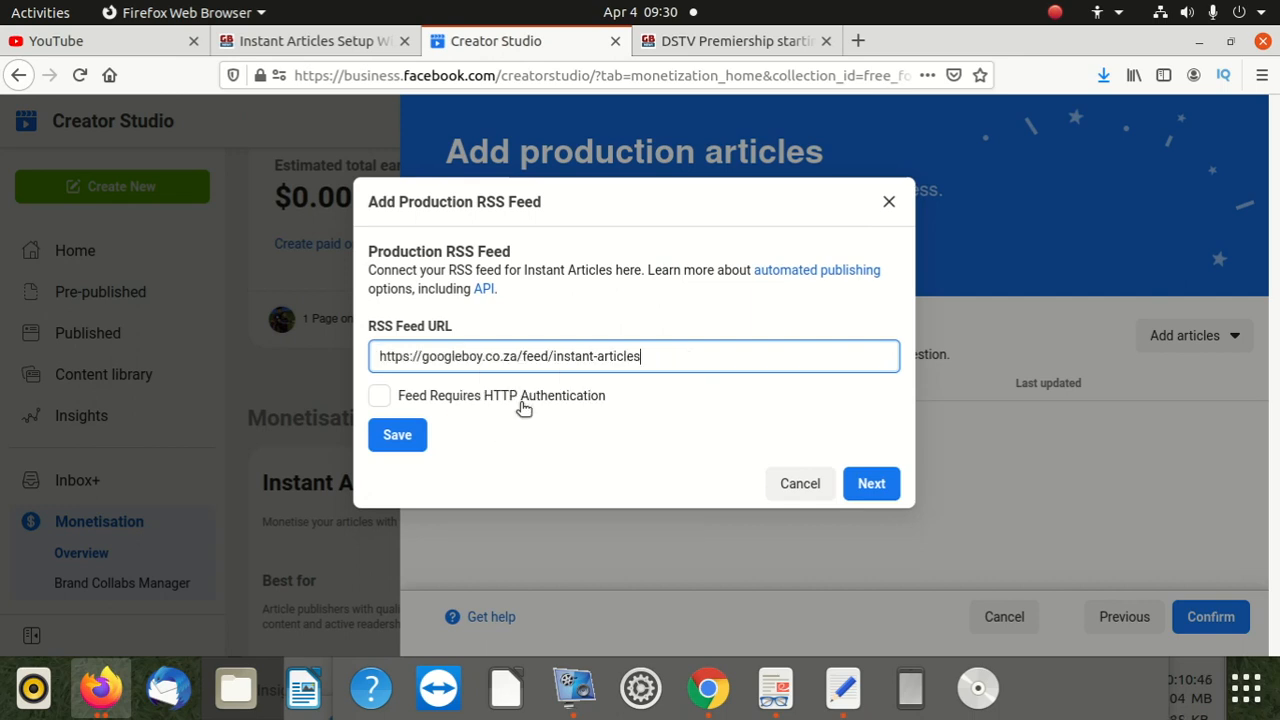
pyautogui.click(400, 436)
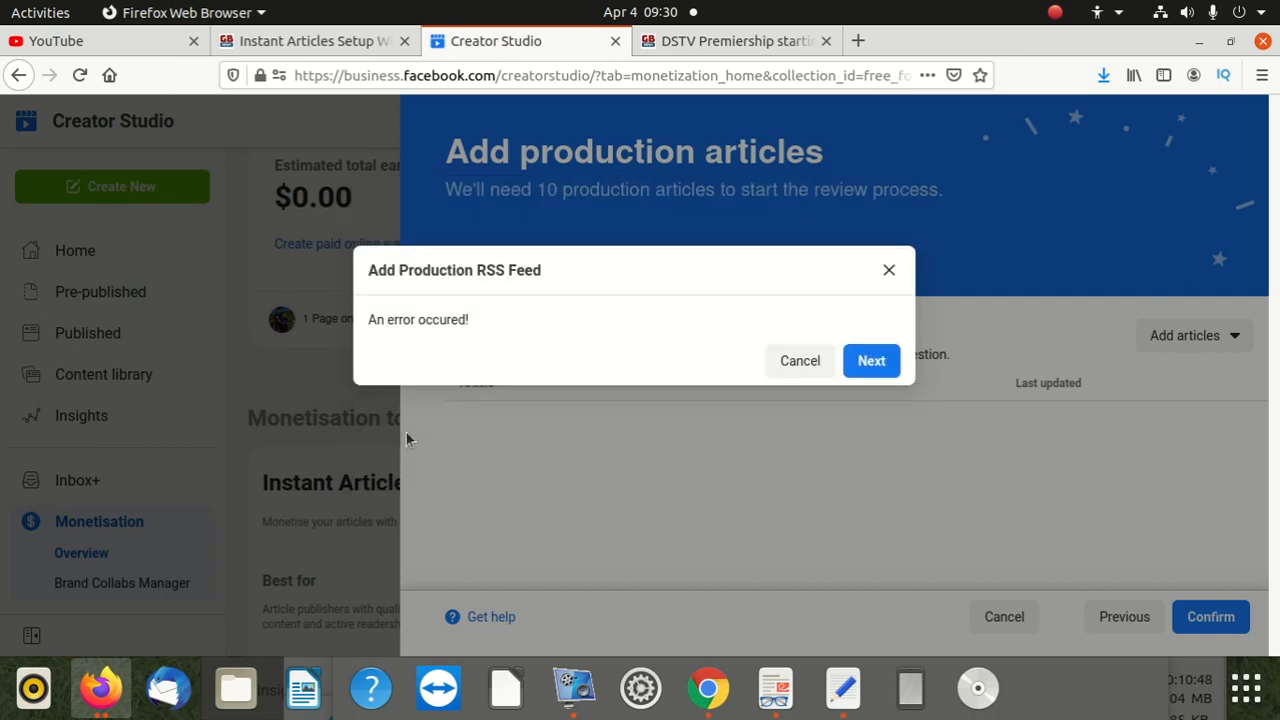
# Compare the message in the Add Production RSS Feed dialog with the note in Text Editor, and close the dialog
pyautogui.moveTo(470, 320); pyautogui.dragTo(360, 323)
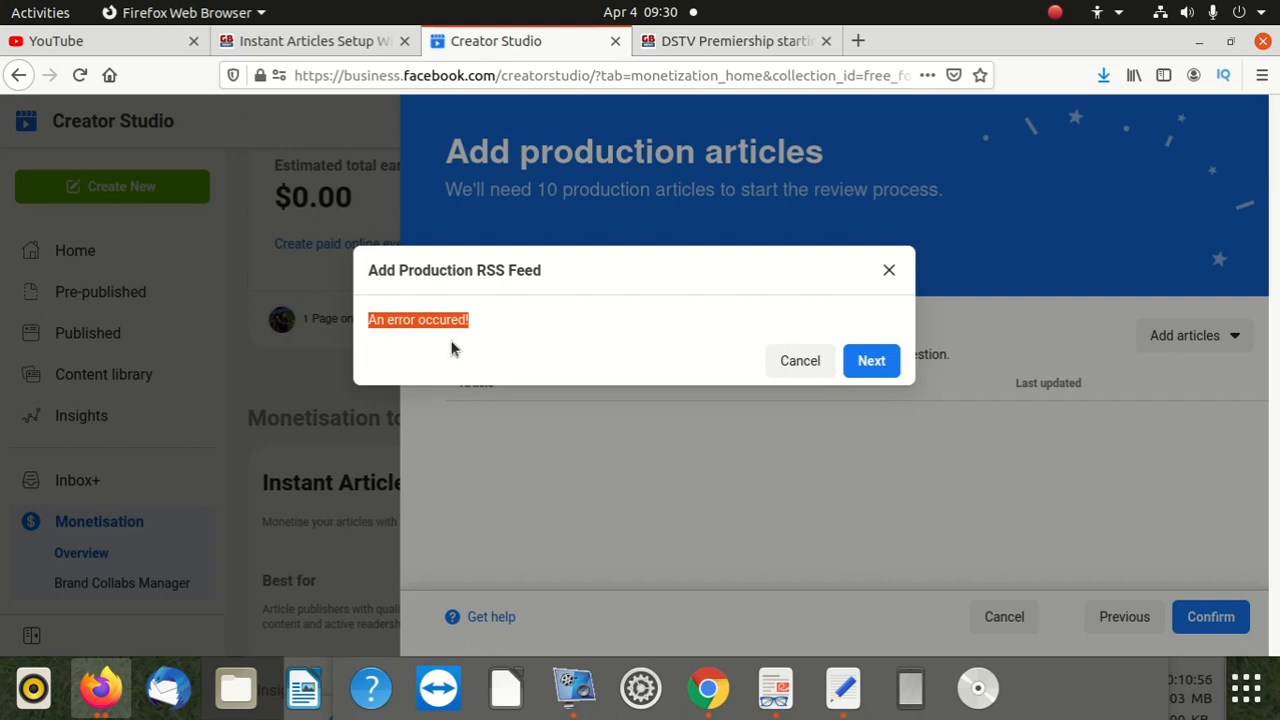
pyautogui.click(823, 680)
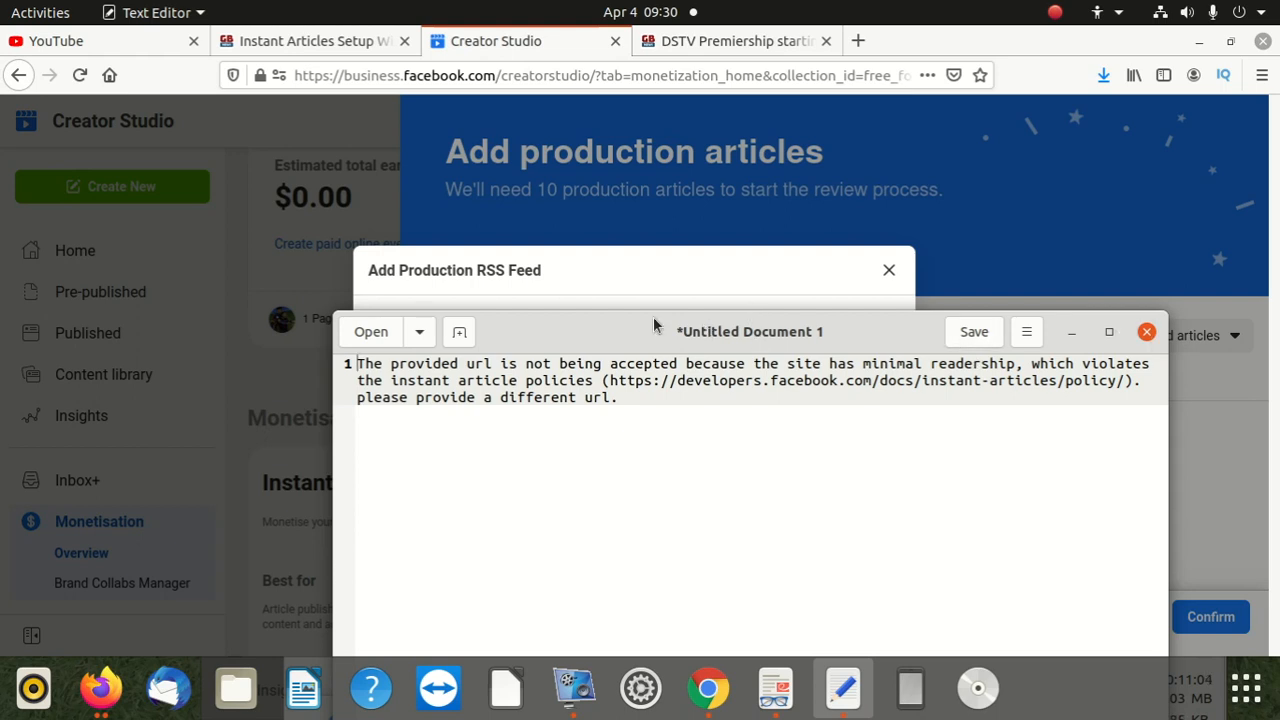
pyautogui.moveTo(653, 317); pyautogui.dragTo(635, 424)
pyautogui.click(624, 296)
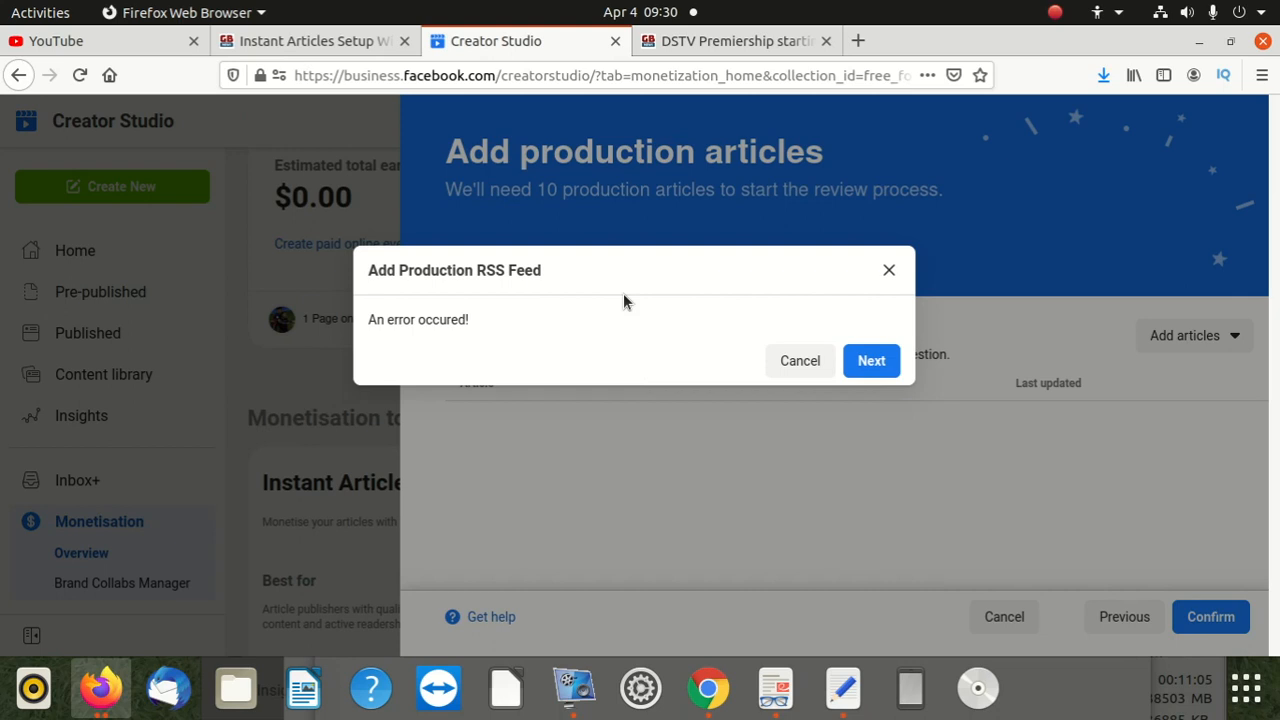
pyautogui.click(862, 364)
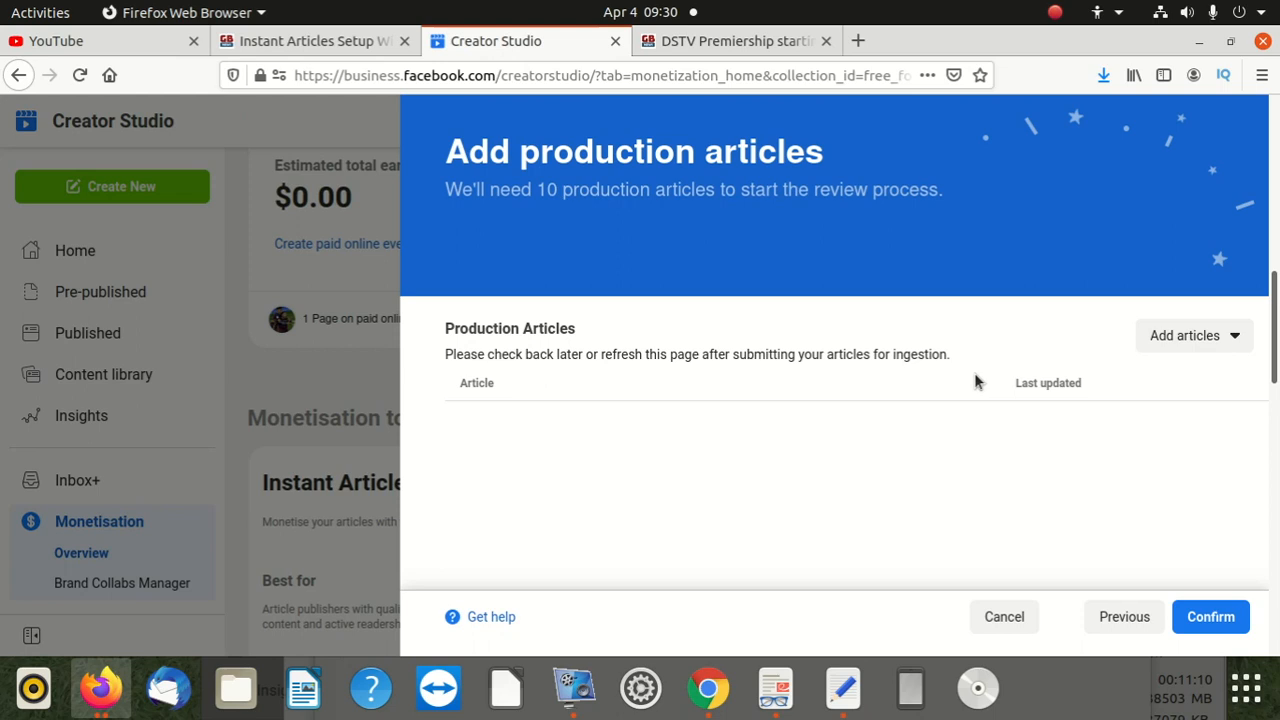
# Go back to the Page selection, choose View To Take OnlineStore2 and continue to its setup tasks
pyautogui.click(1103, 618)
pyautogui.scroll(-5, 1003, 439)
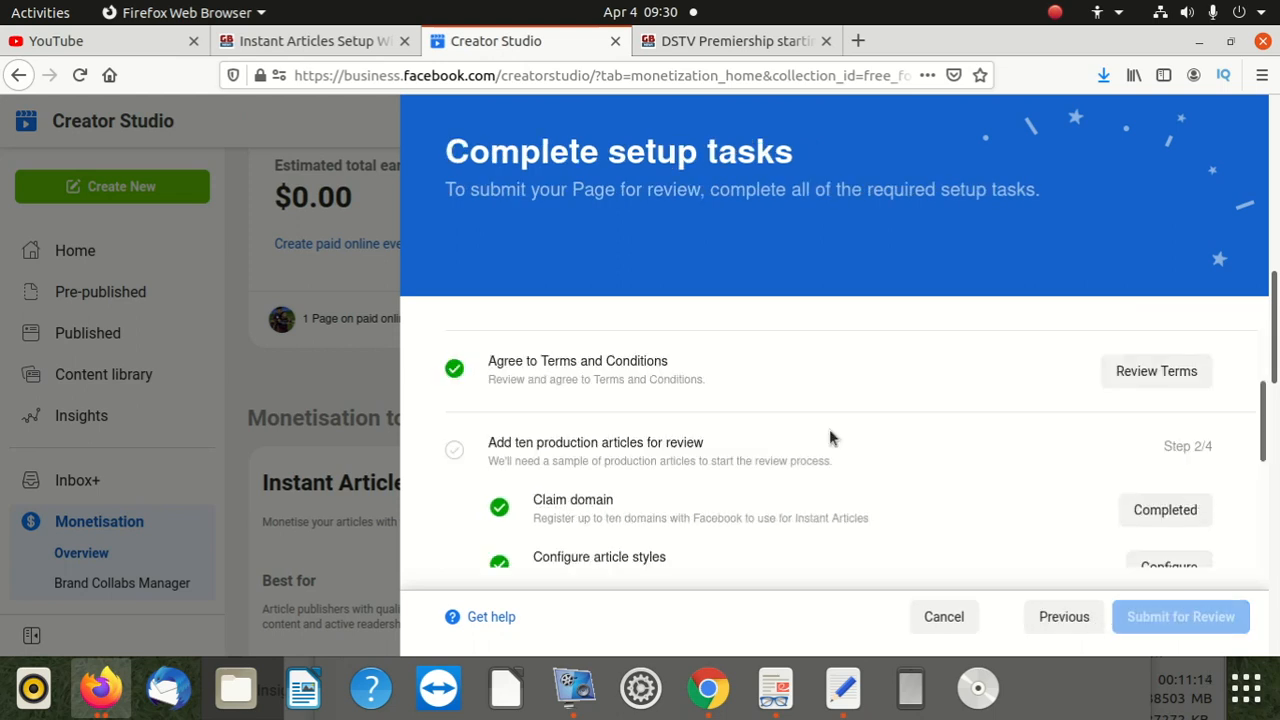
pyautogui.click(1060, 618)
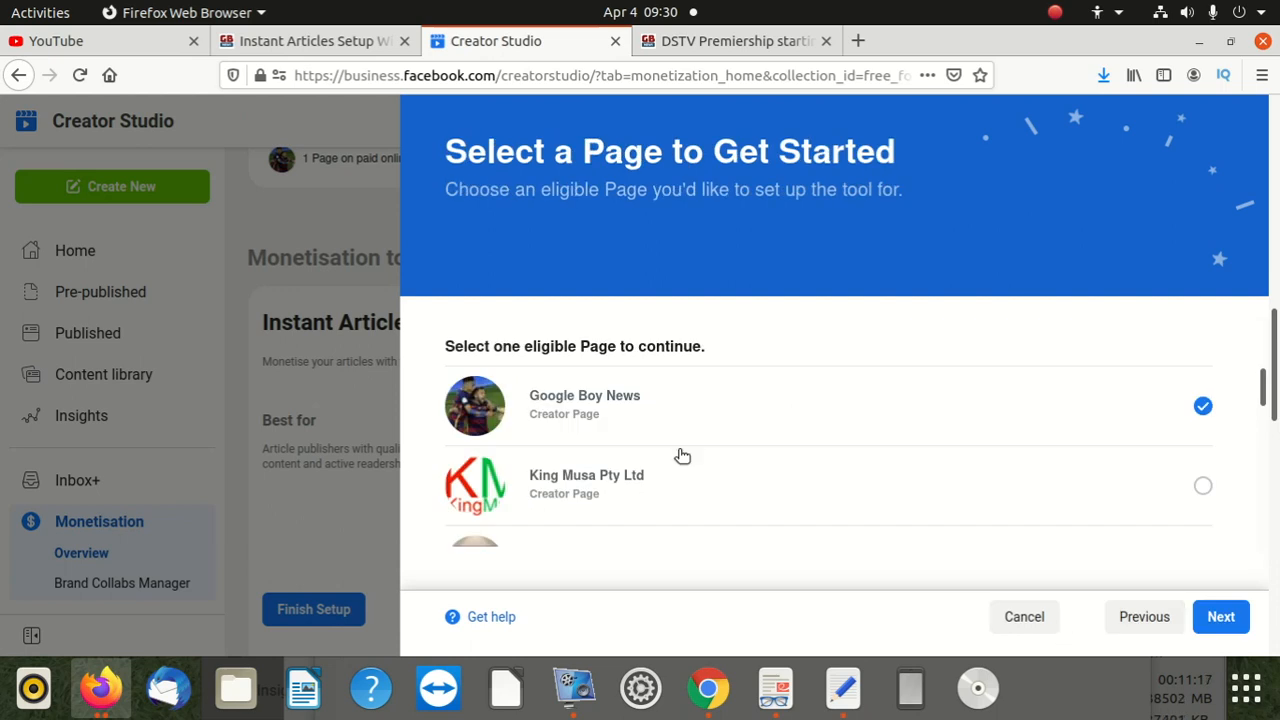
pyautogui.scroll(-1, 682, 456)
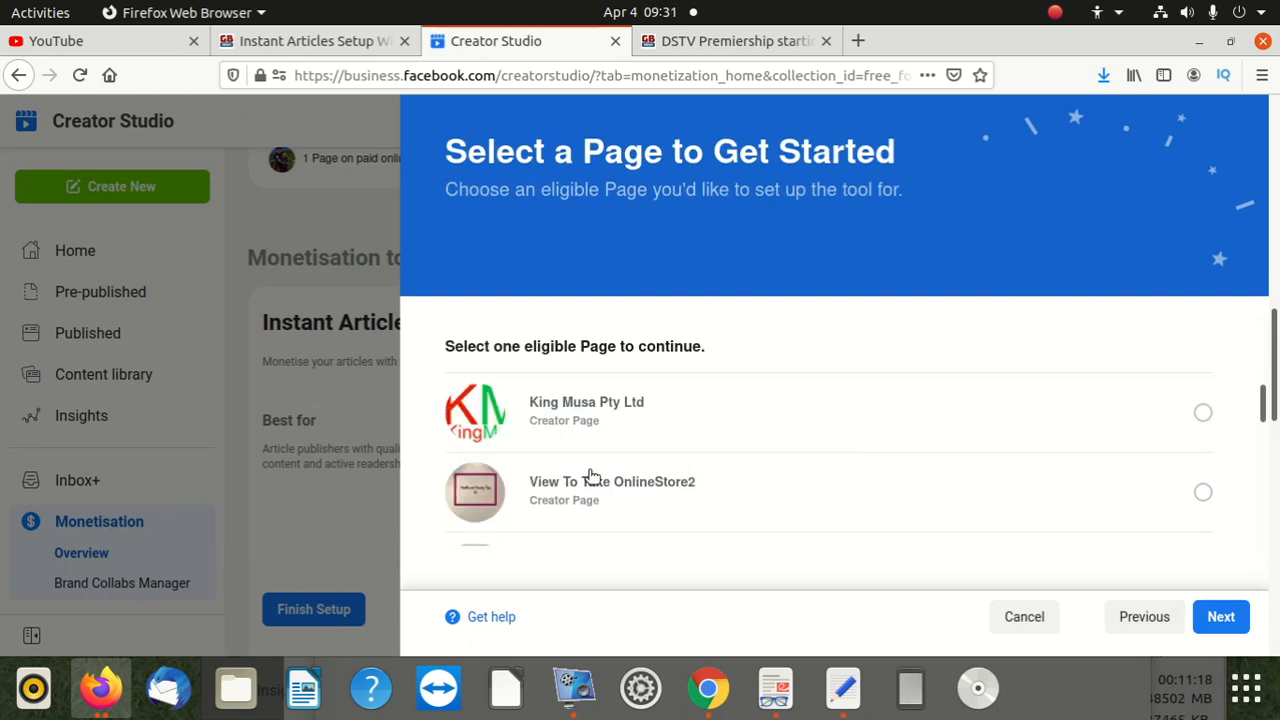
pyautogui.scroll(-1, 651, 480)
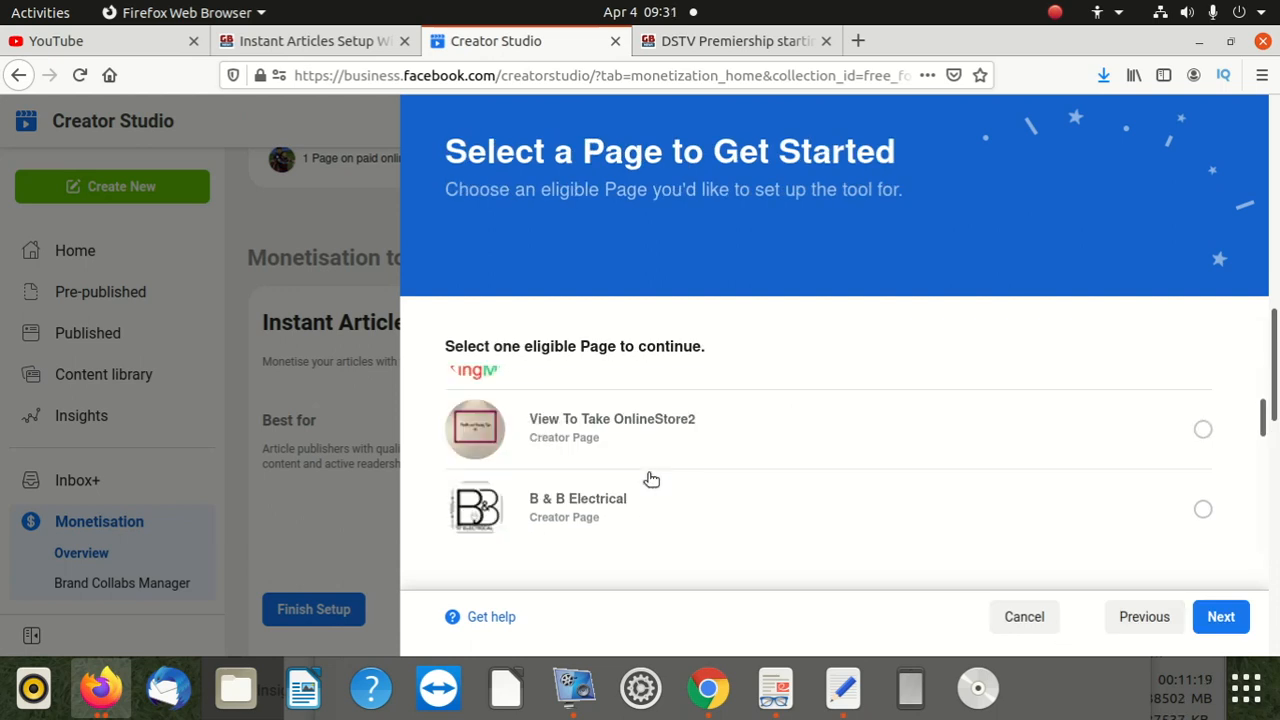
pyautogui.click(1199, 421)
pyautogui.scroll(-1, 595, 440)
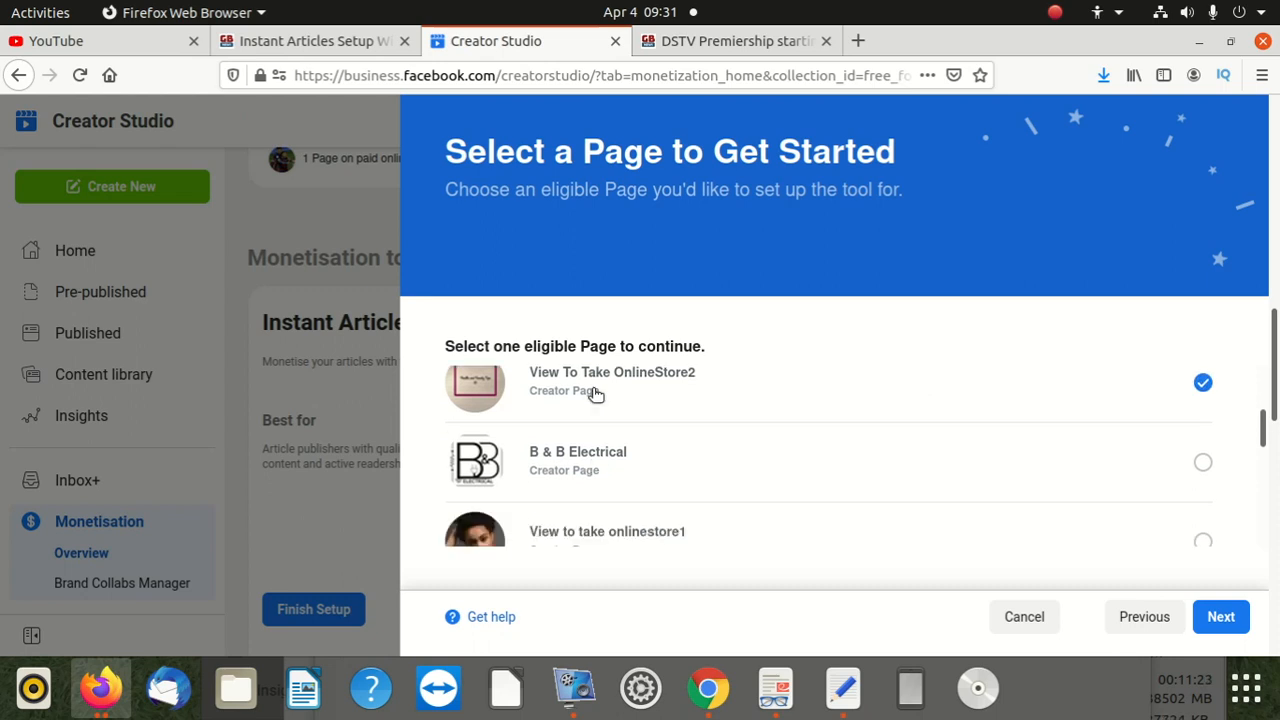
pyautogui.scroll(1, 596, 393)
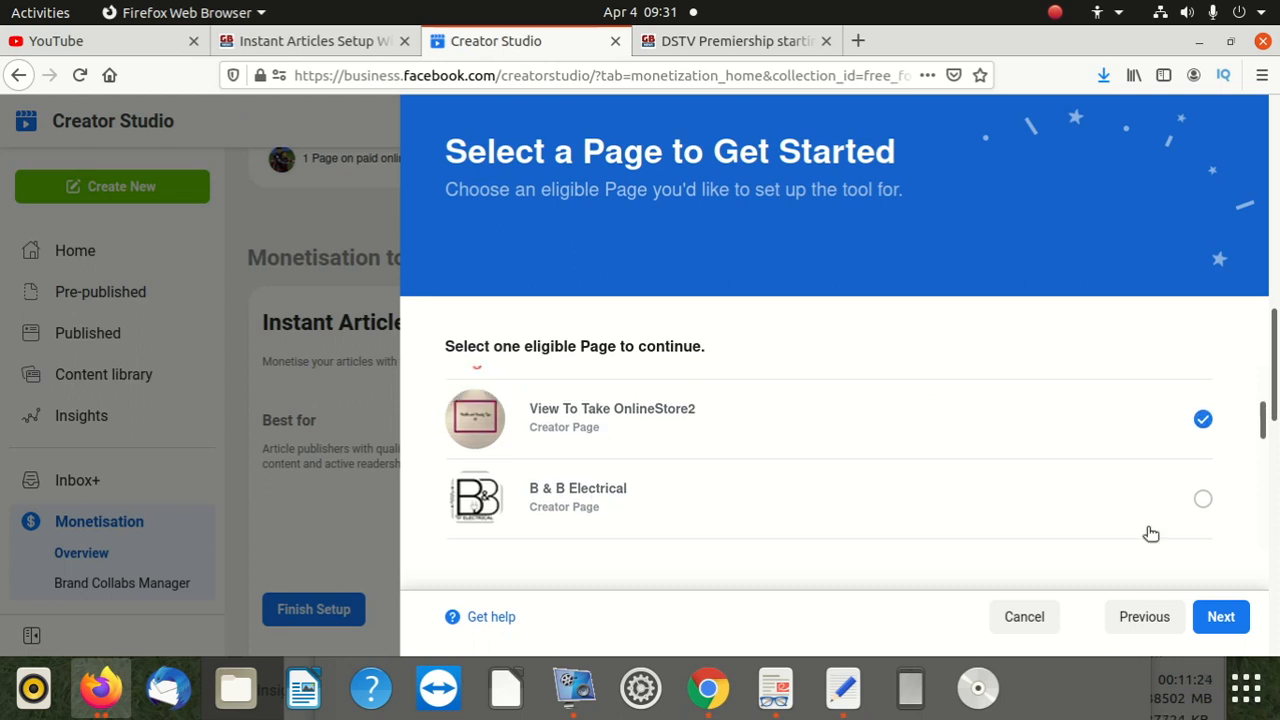
pyautogui.click(1220, 615)
# Read through the Instant Articles Terms and Conditions for View To Take OnlineStore2 and agree to them
pyautogui.scroll(-3, 1130, 512)
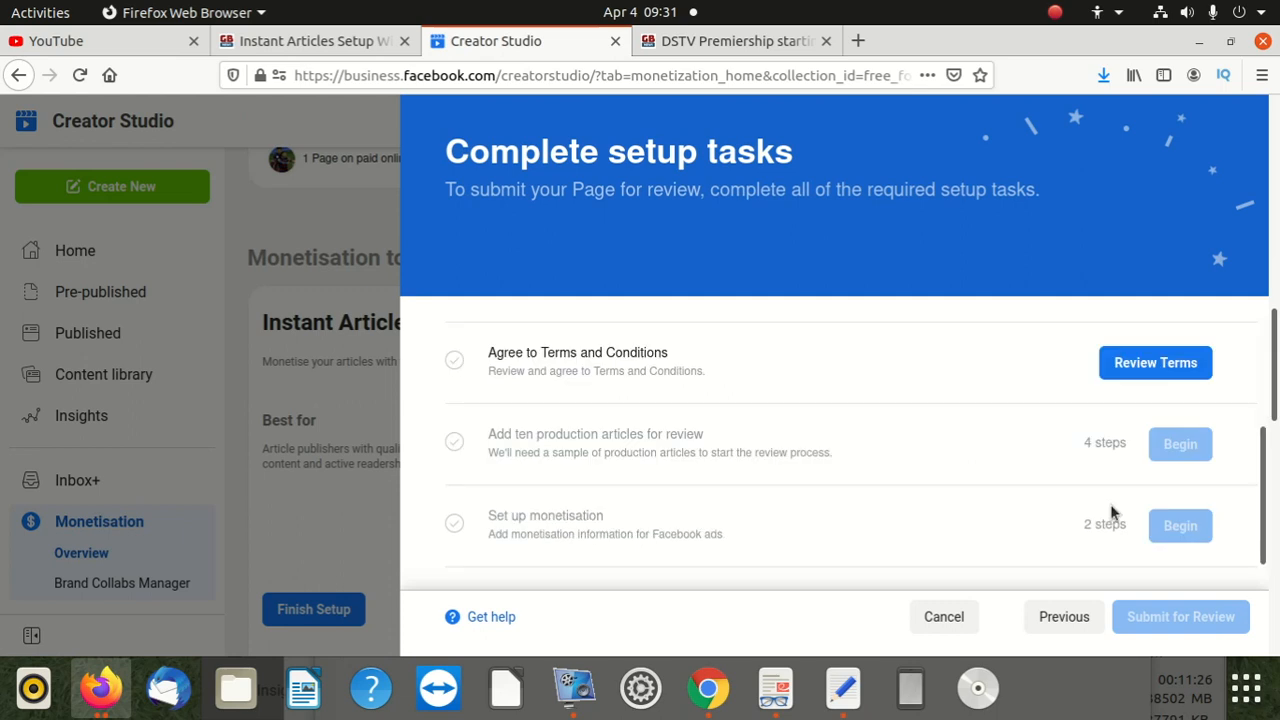
pyautogui.click(1166, 372)
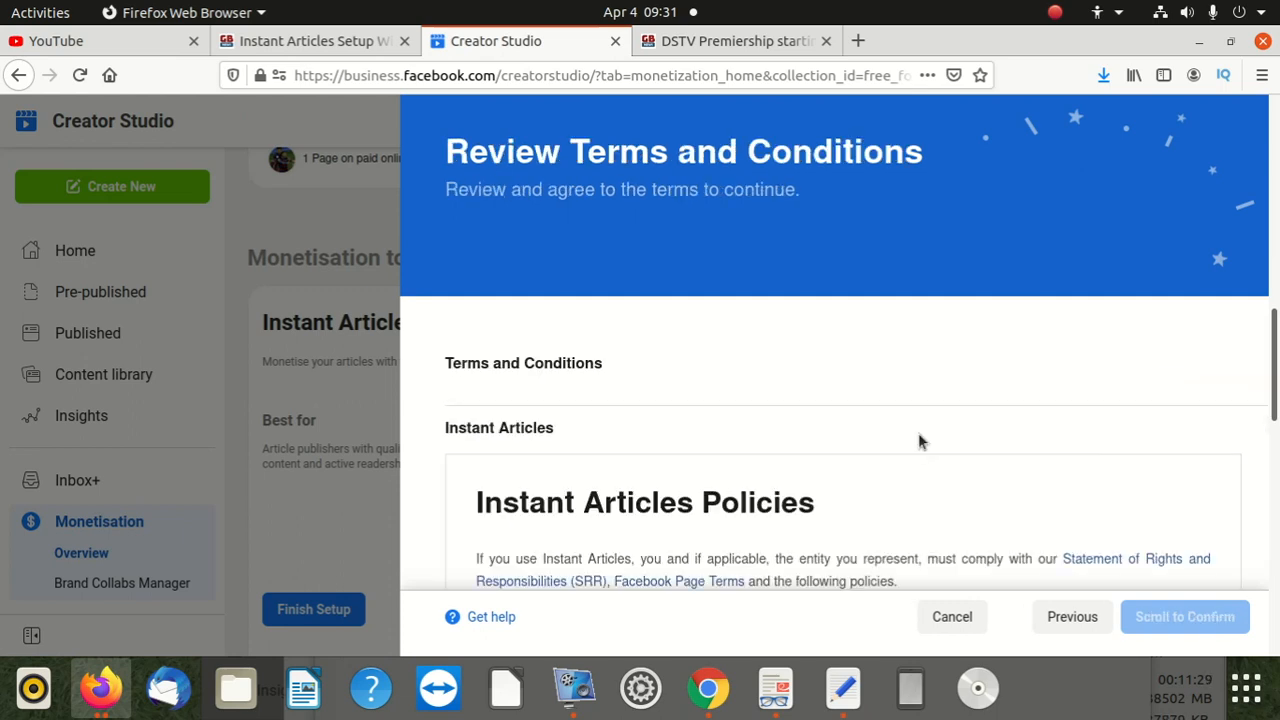
pyautogui.scroll(-2, 690, 448)
pyautogui.scroll(-10, 1011, 551)
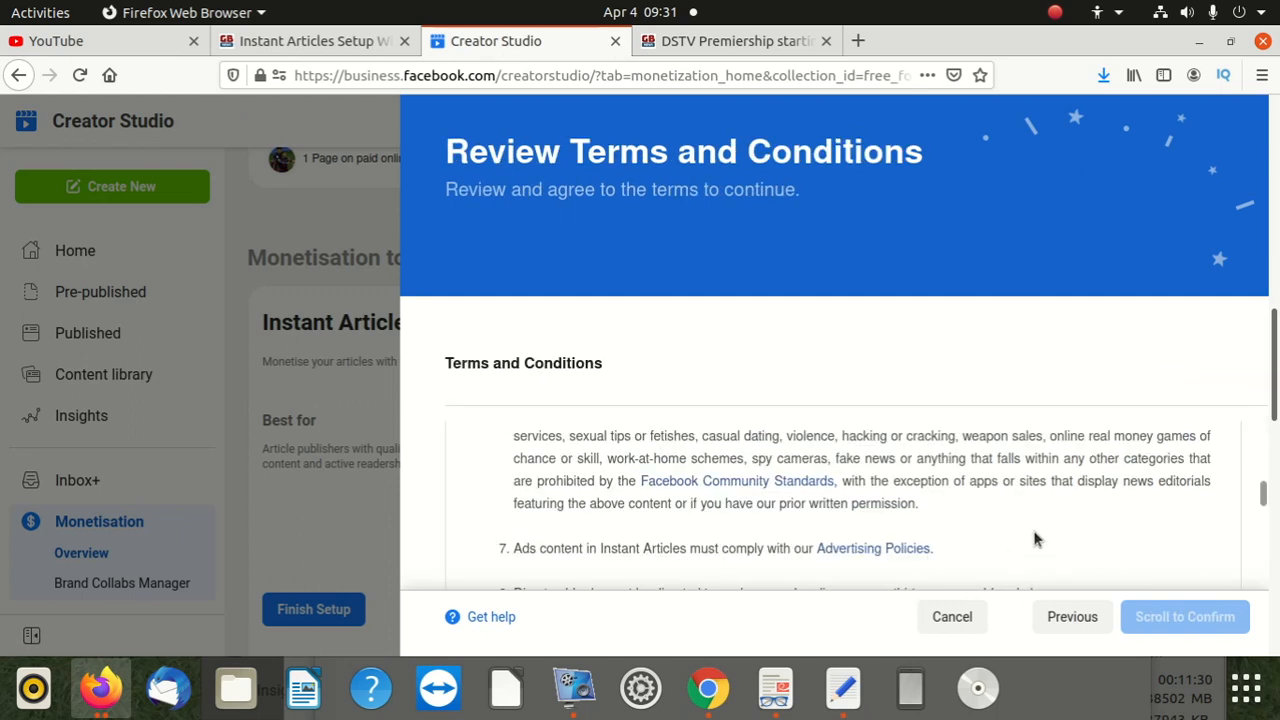
pyautogui.scroll(-10, 1053, 538)
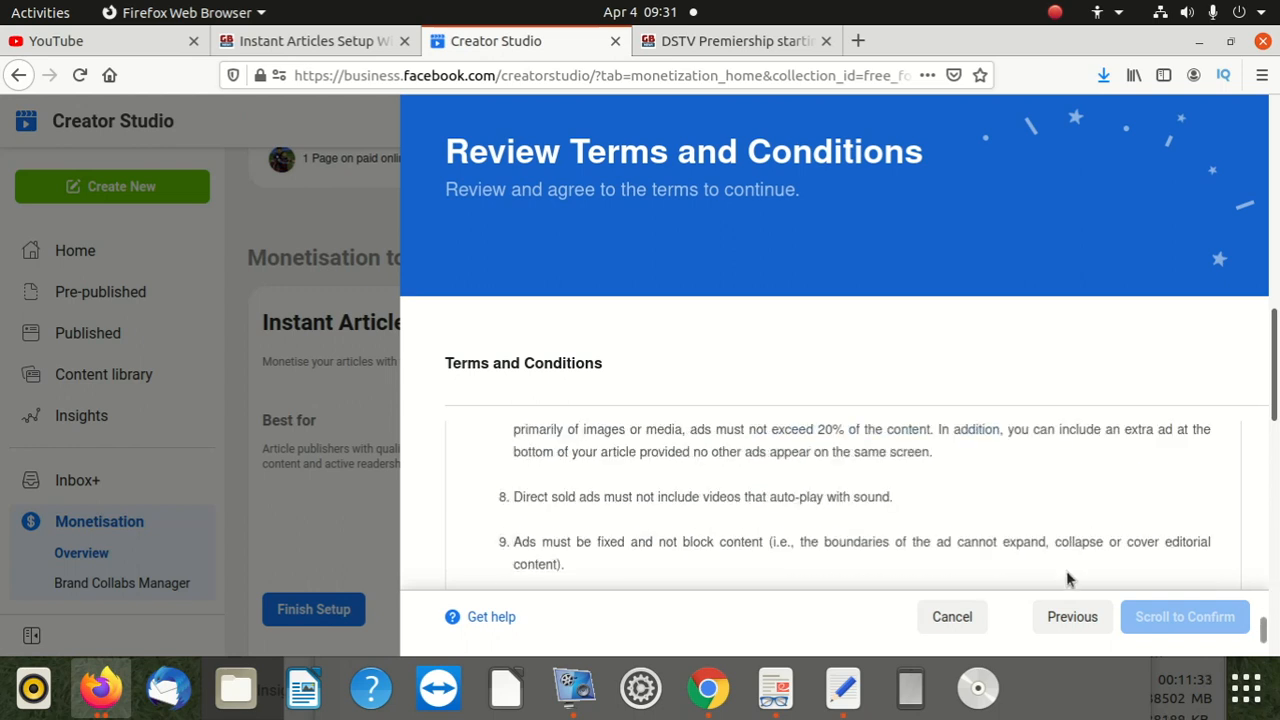
pyautogui.scroll(-3, 1088, 587)
pyautogui.click(1172, 616)
# Begin the task of adding ten production articles for this Page and open the form for claiming a domain URL
pyautogui.scroll(-3, 1078, 496)
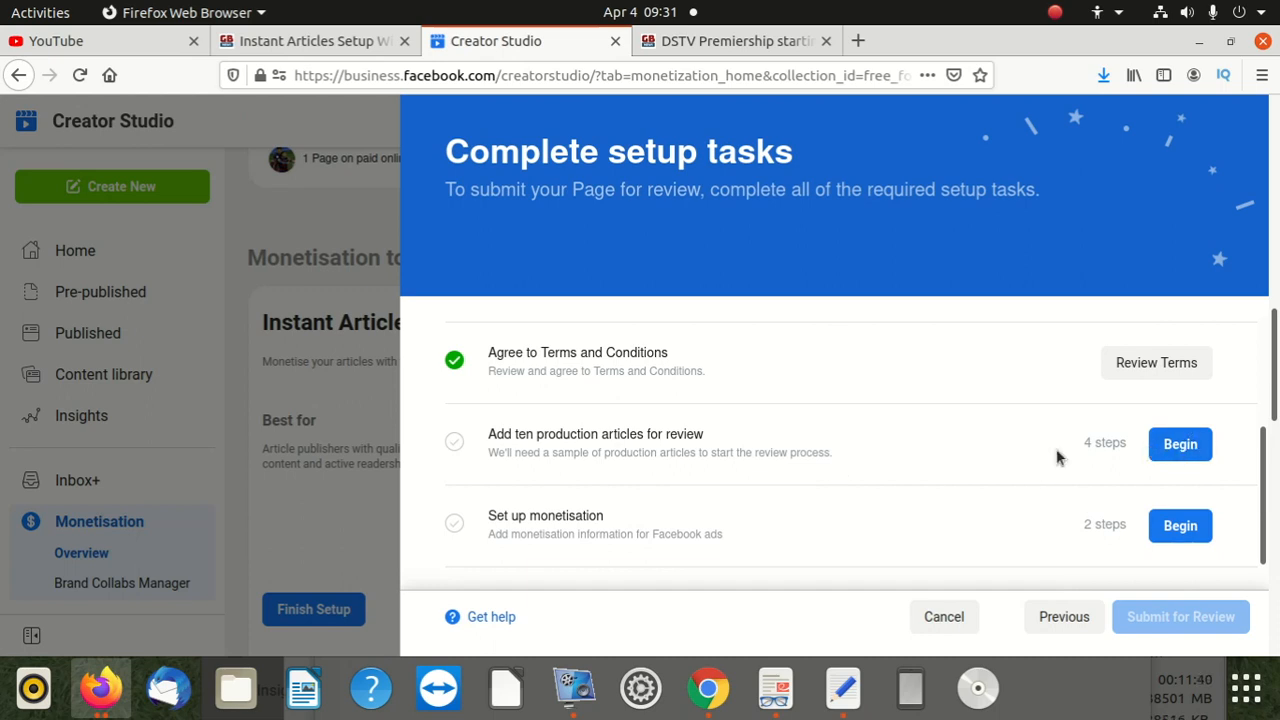
pyautogui.click(1181, 449)
pyautogui.scroll(-1, 1190, 494)
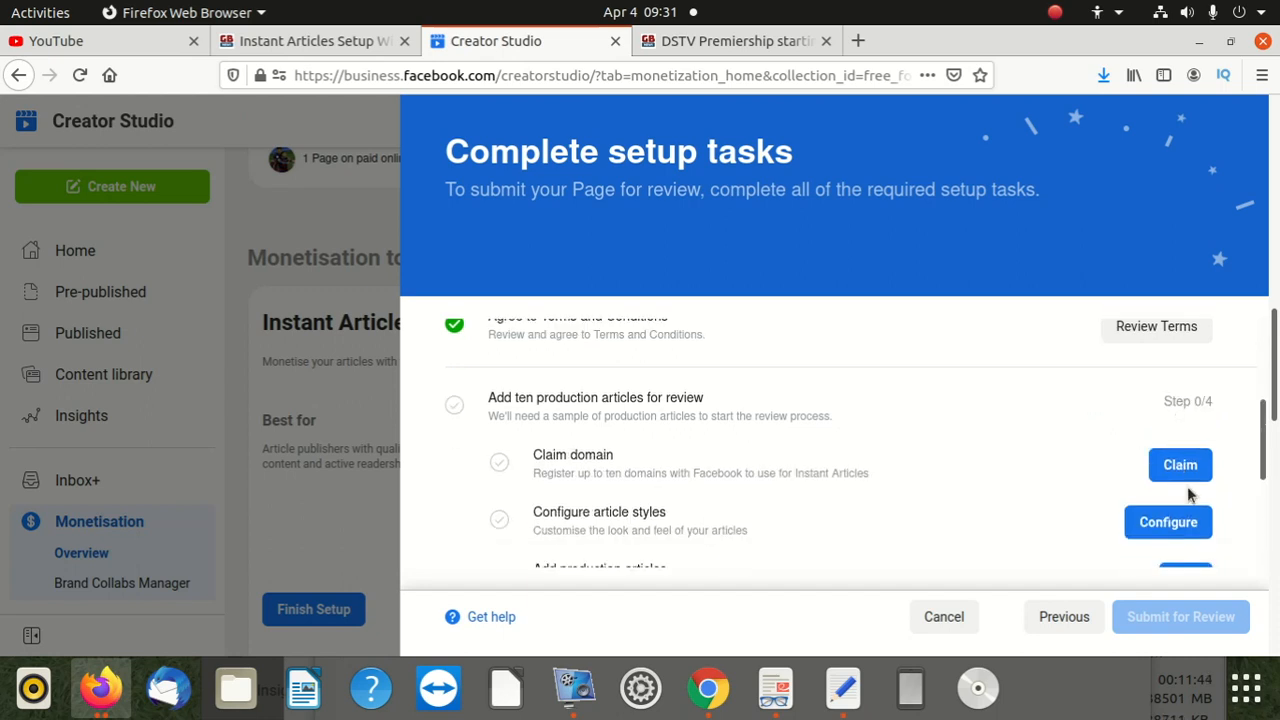
pyautogui.scroll(-2, 1190, 494)
pyautogui.click(1171, 397)
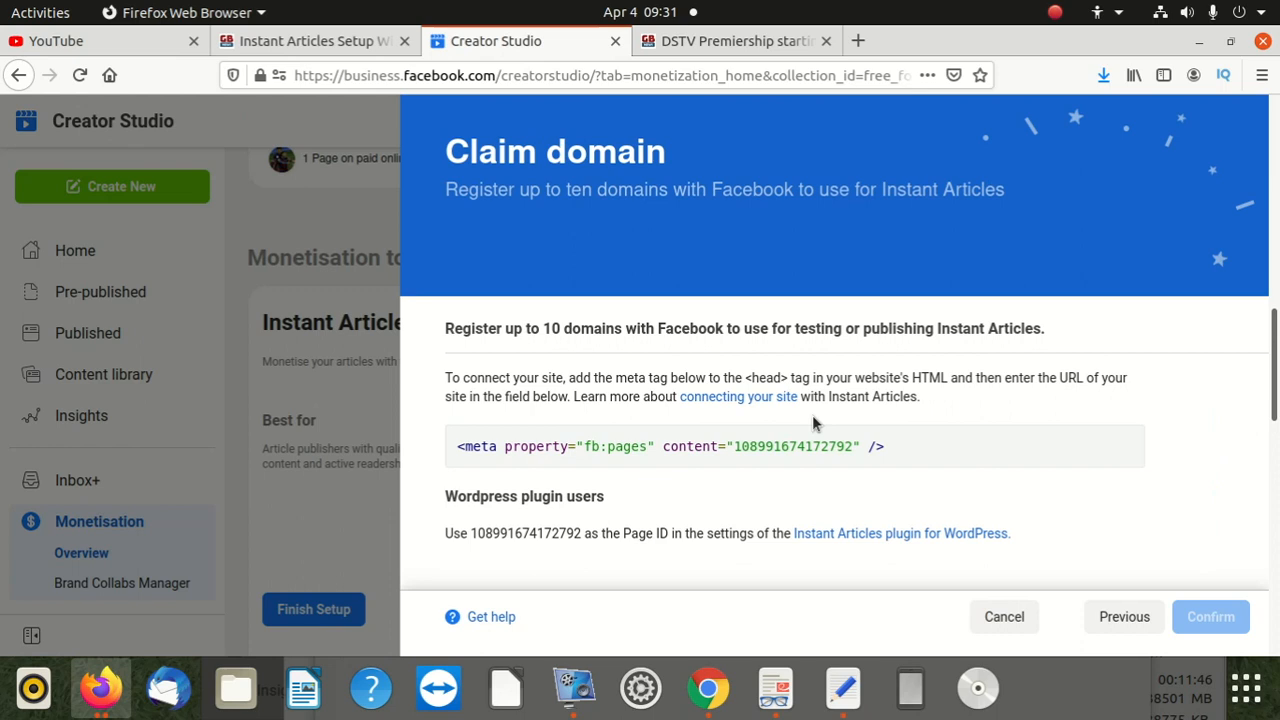
pyautogui.scroll(-2, 812, 424)
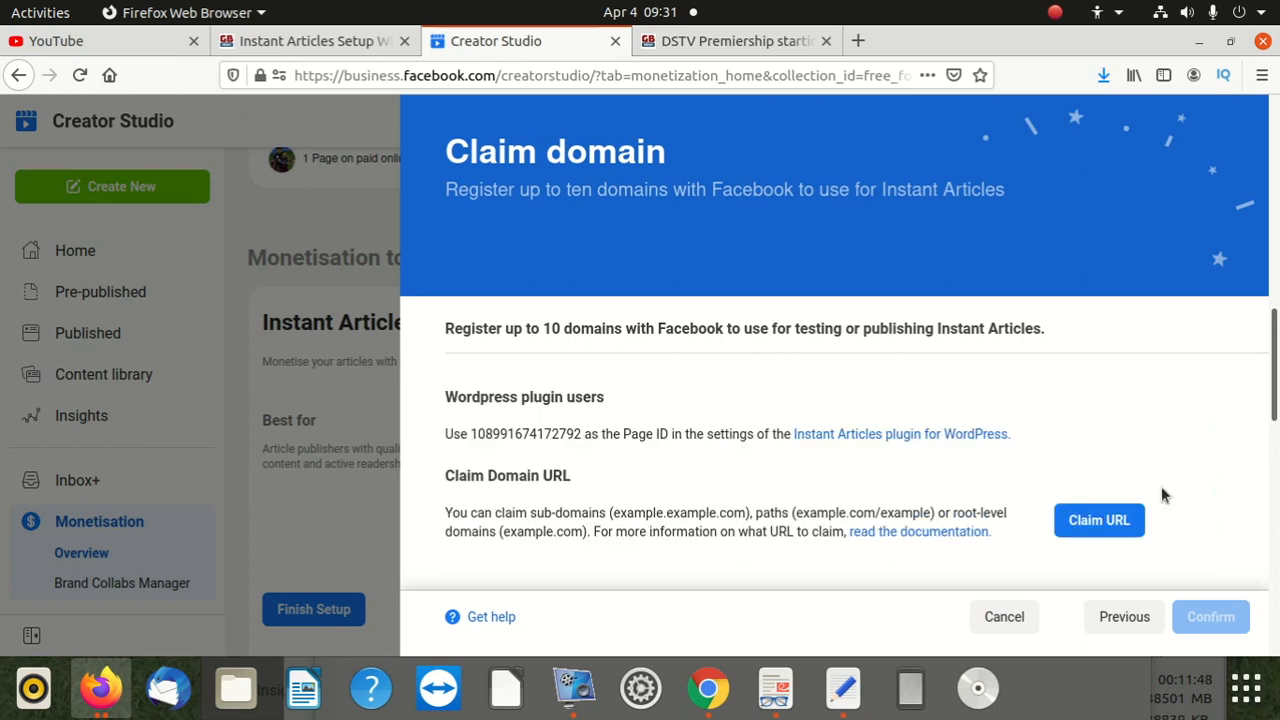
pyautogui.click(1108, 520)
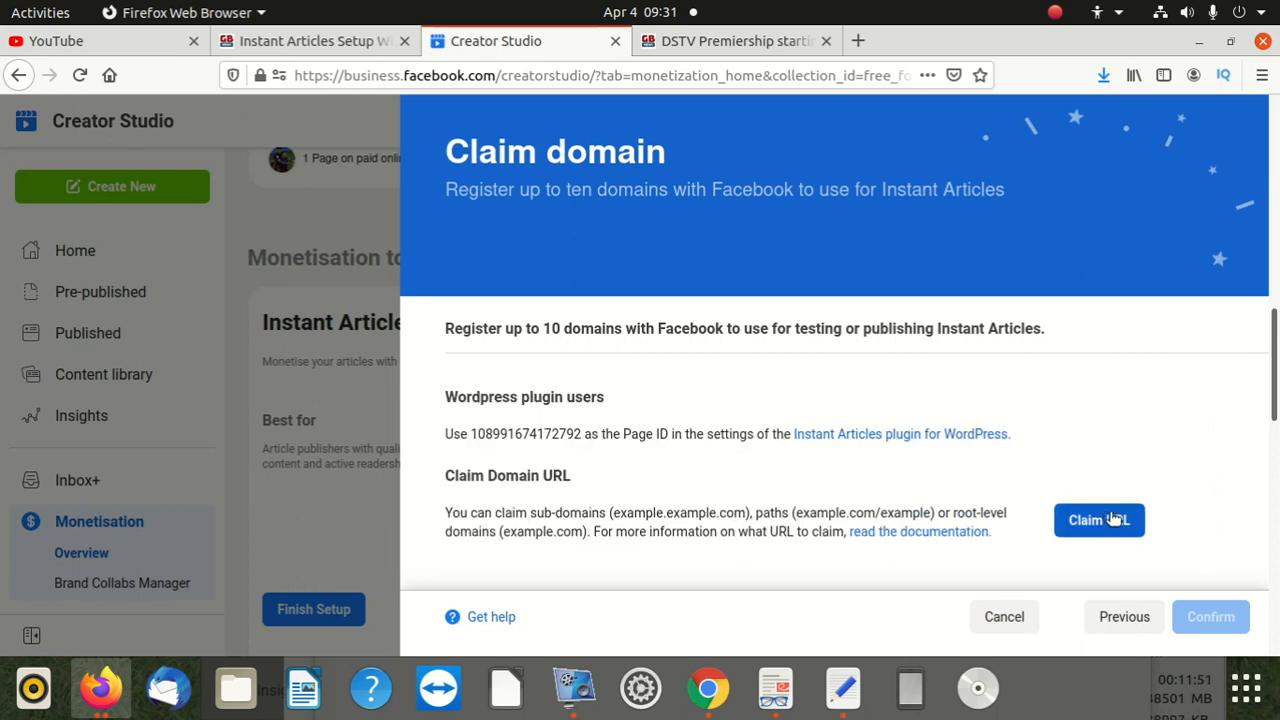
pyautogui.click(537, 303)
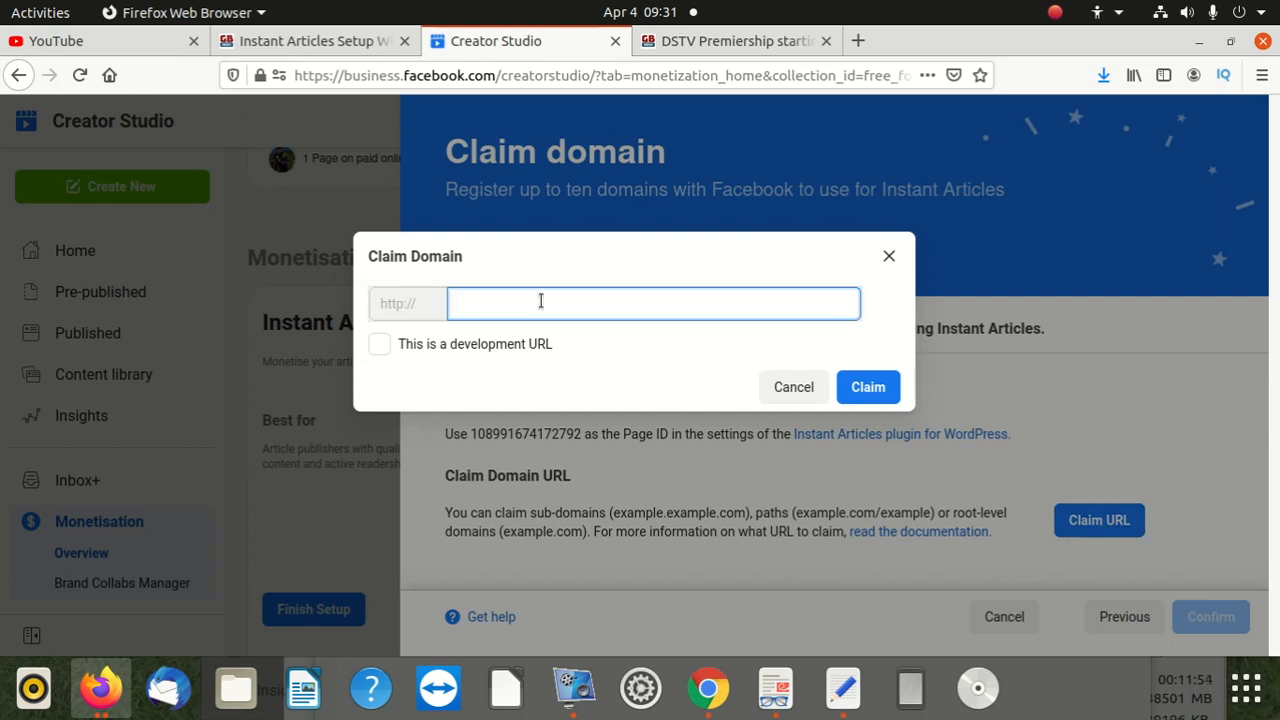
pyautogui.write('https://google')
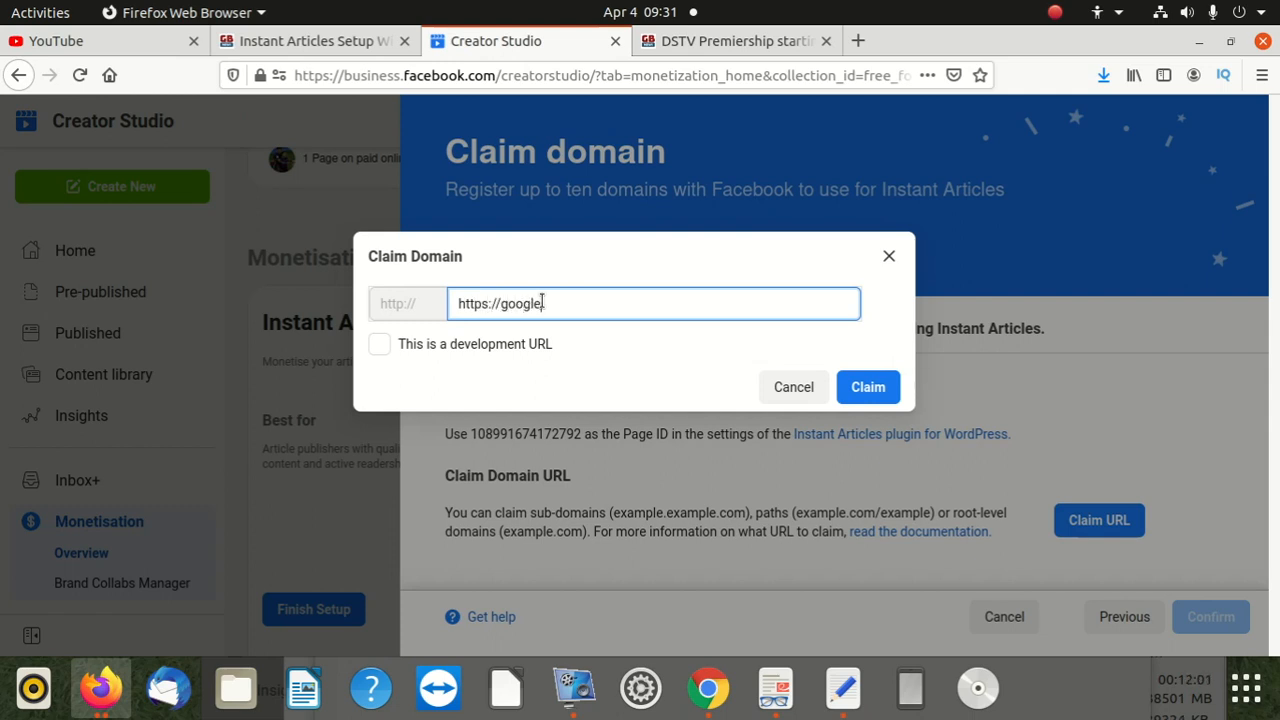
pyautogui.write('boy.co.za')
pyautogui.click(874, 390)
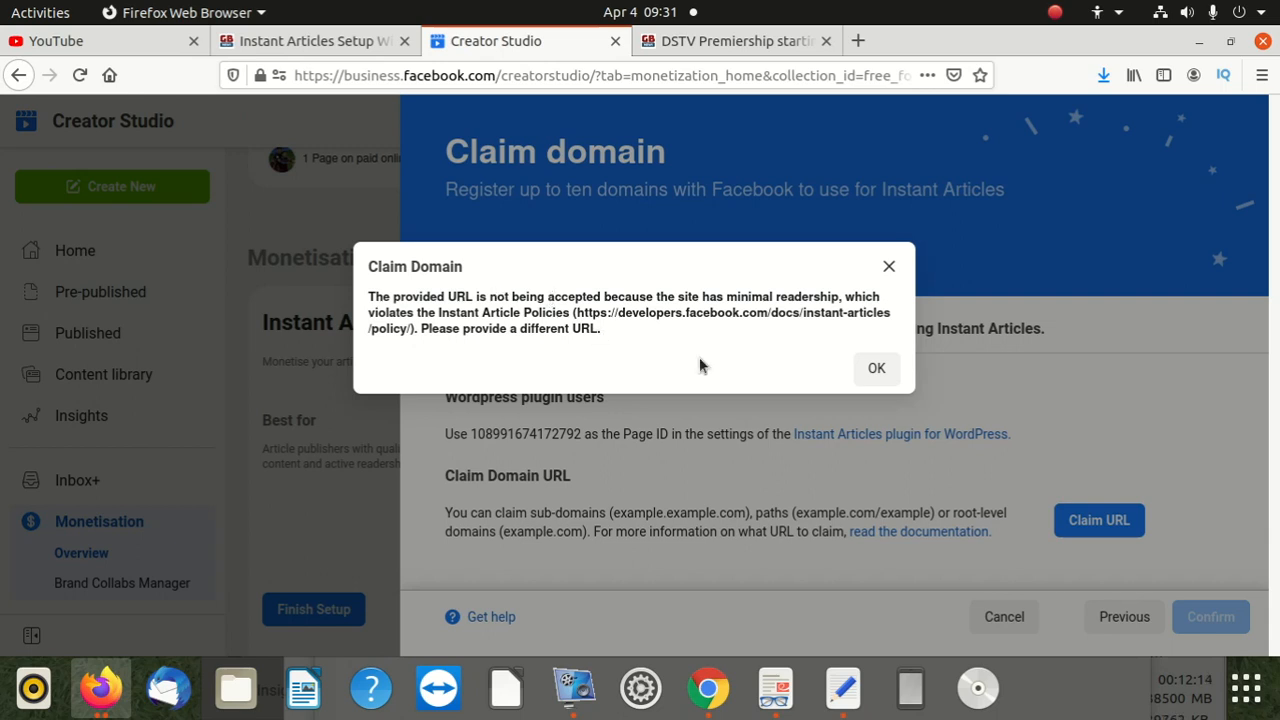
pyautogui.click(887, 268)
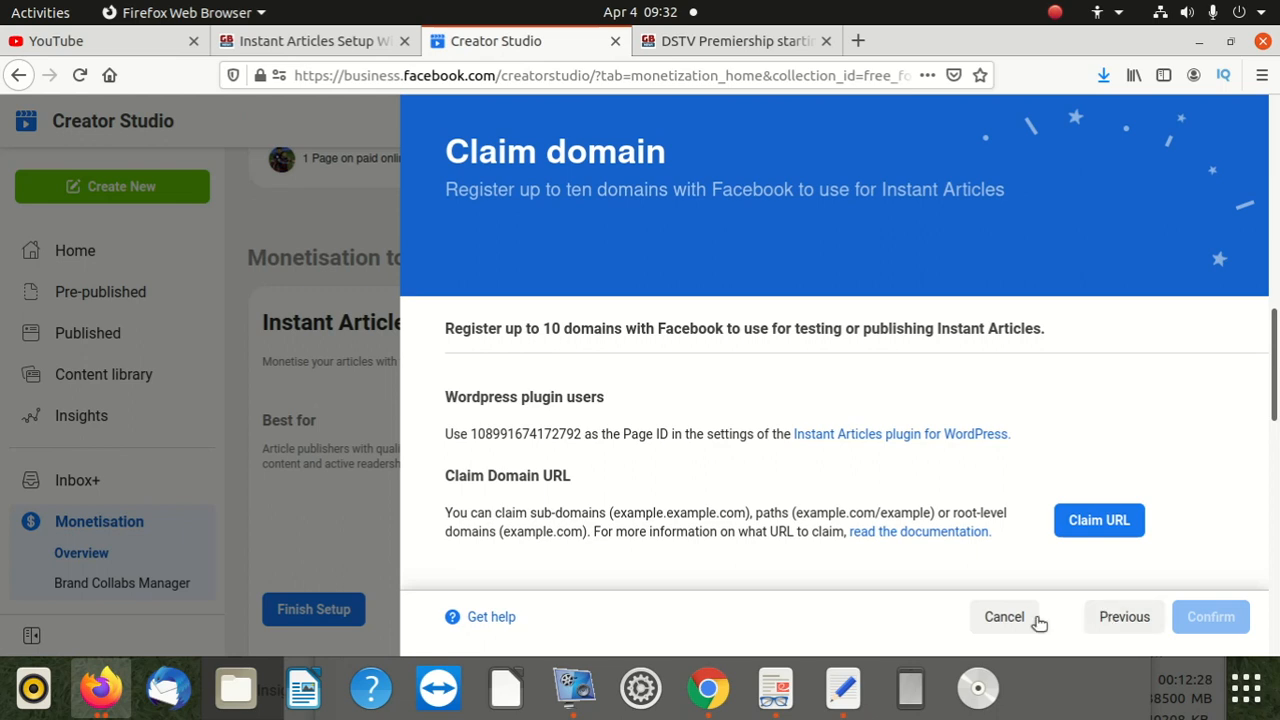
# Go back to the Page selection, choose Google Boy News and continue to its setup tasks
pyautogui.click(1136, 625)
pyautogui.scroll(-5, 1053, 533)
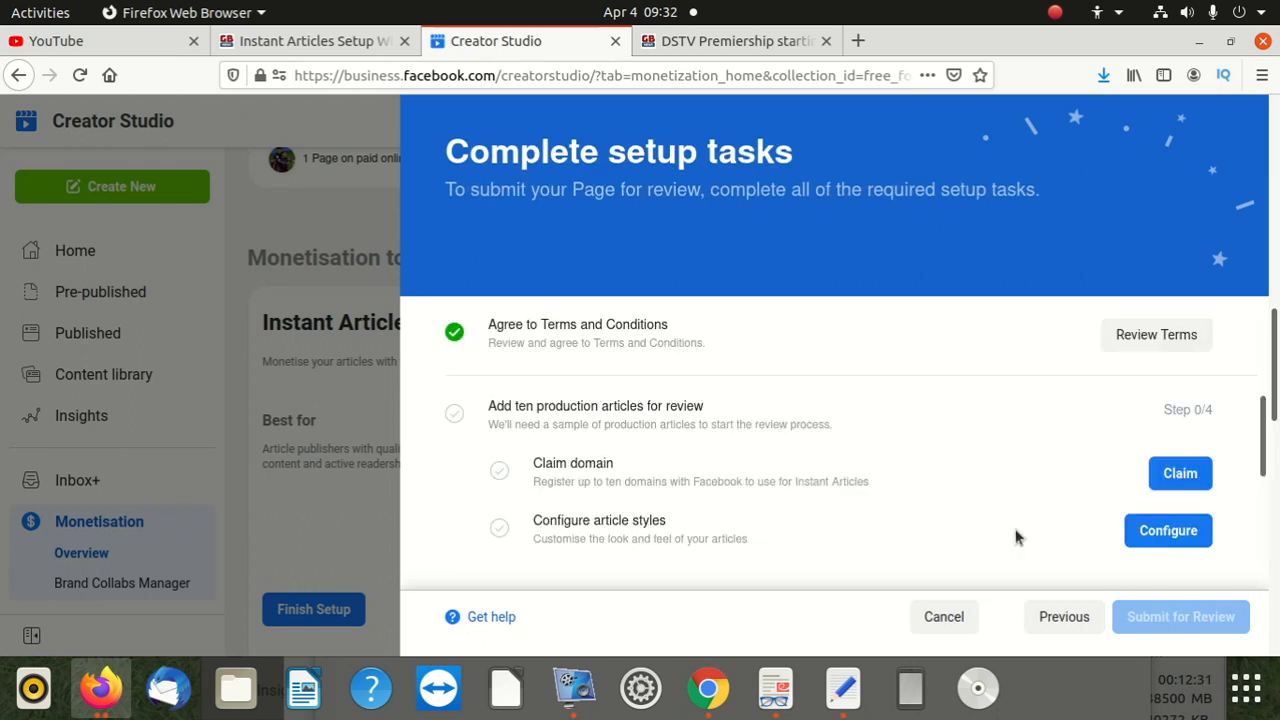
pyautogui.click(1040, 622)
pyautogui.click(762, 411)
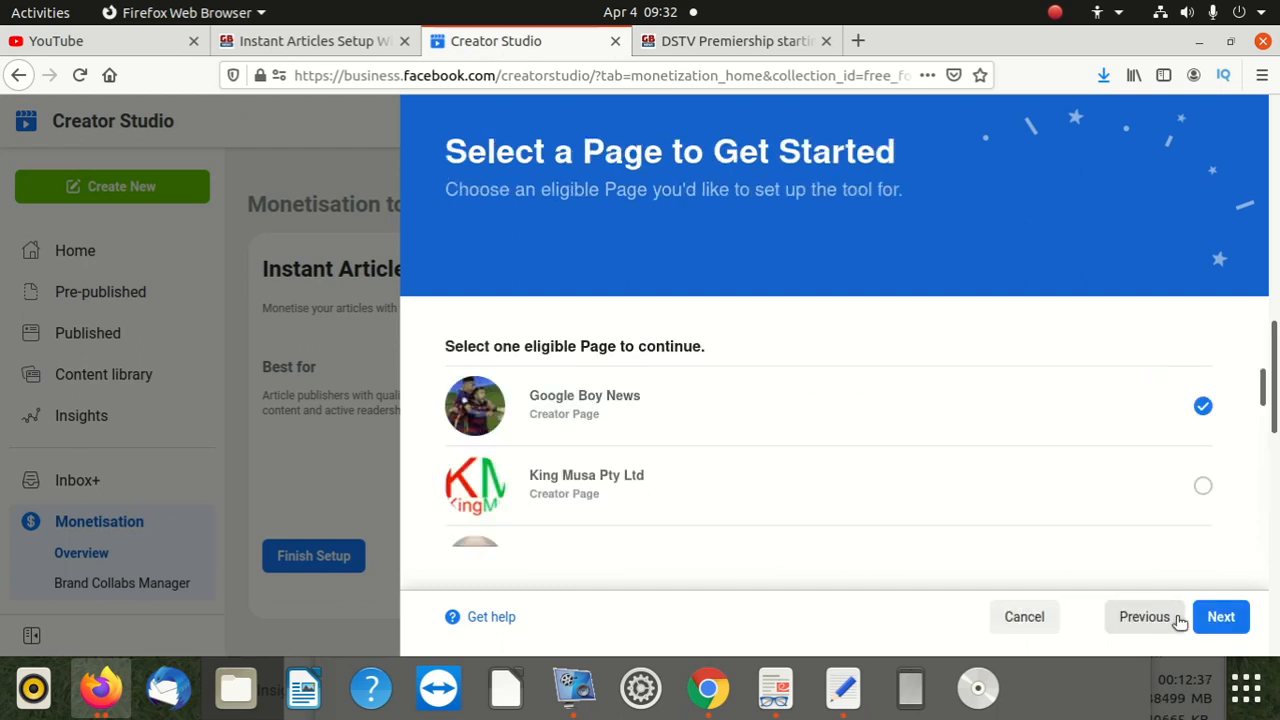
pyautogui.scroll(-3, 1123, 514)
pyautogui.click(1240, 606)
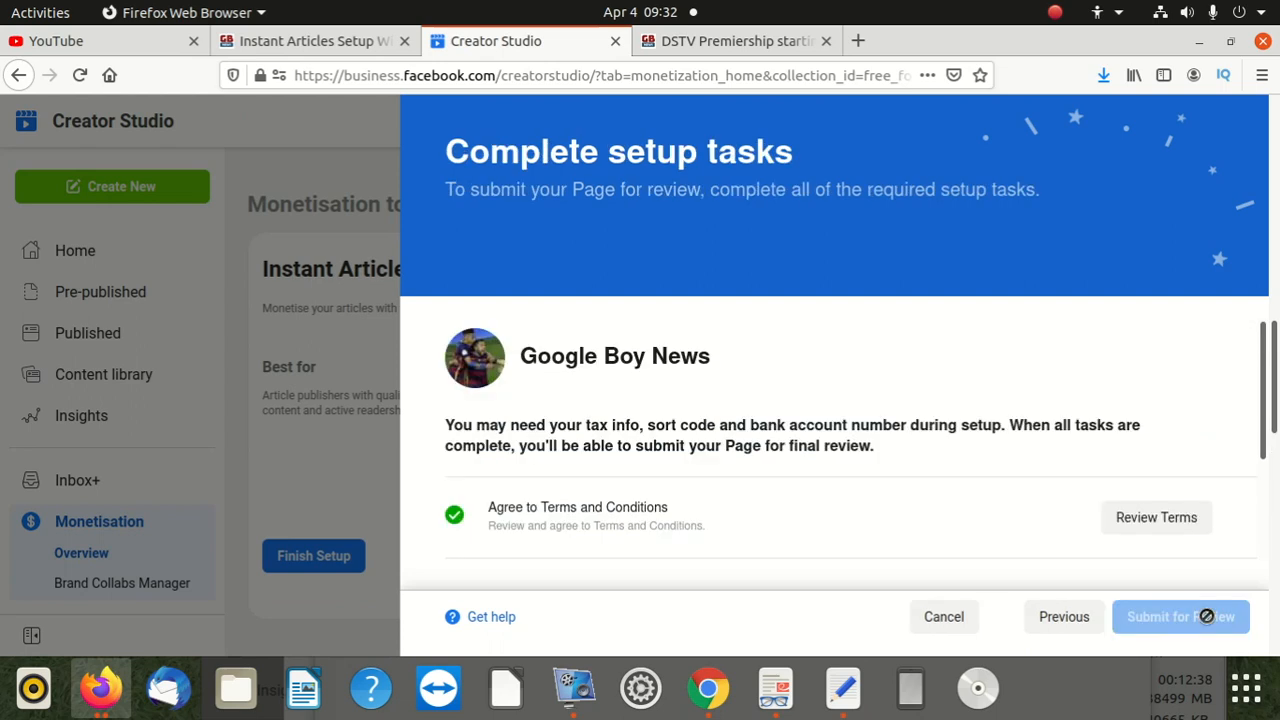
# Expand the task of adding ten production articles and open the development articles list for Google Boy News
pyautogui.scroll(-3, 935, 480)
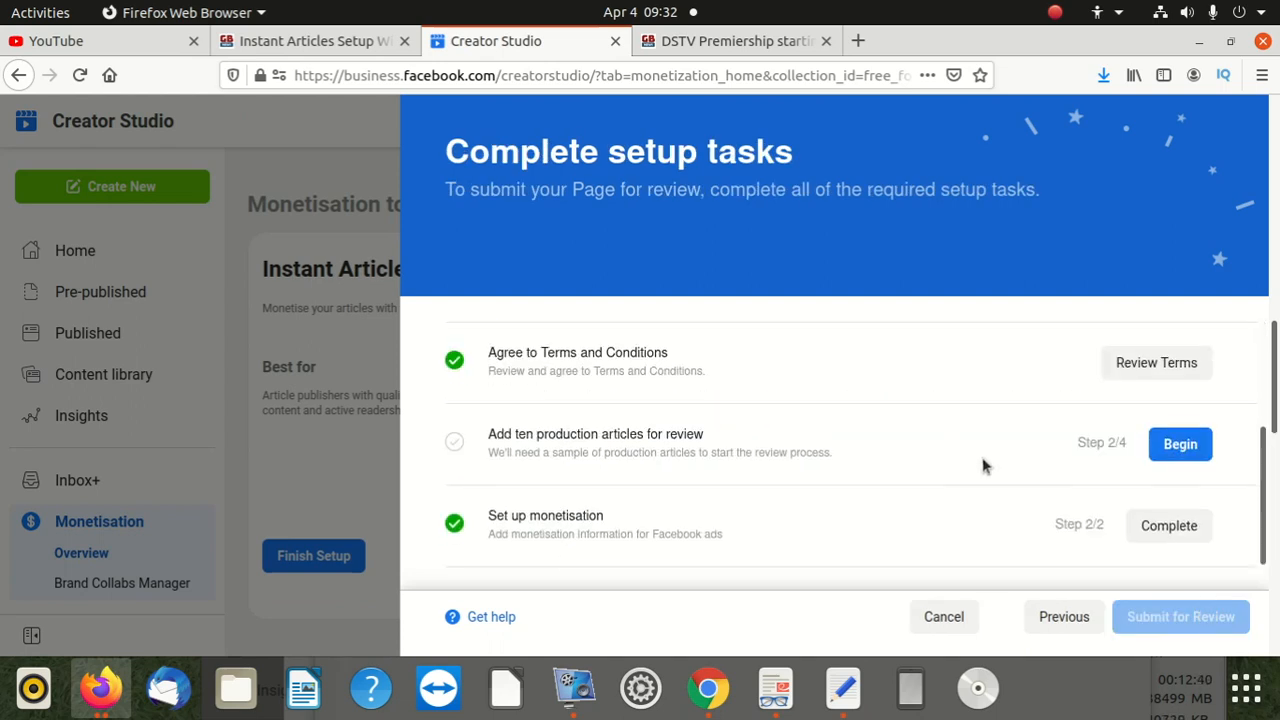
pyautogui.click(1180, 444)
pyautogui.scroll(-2, 817, 466)
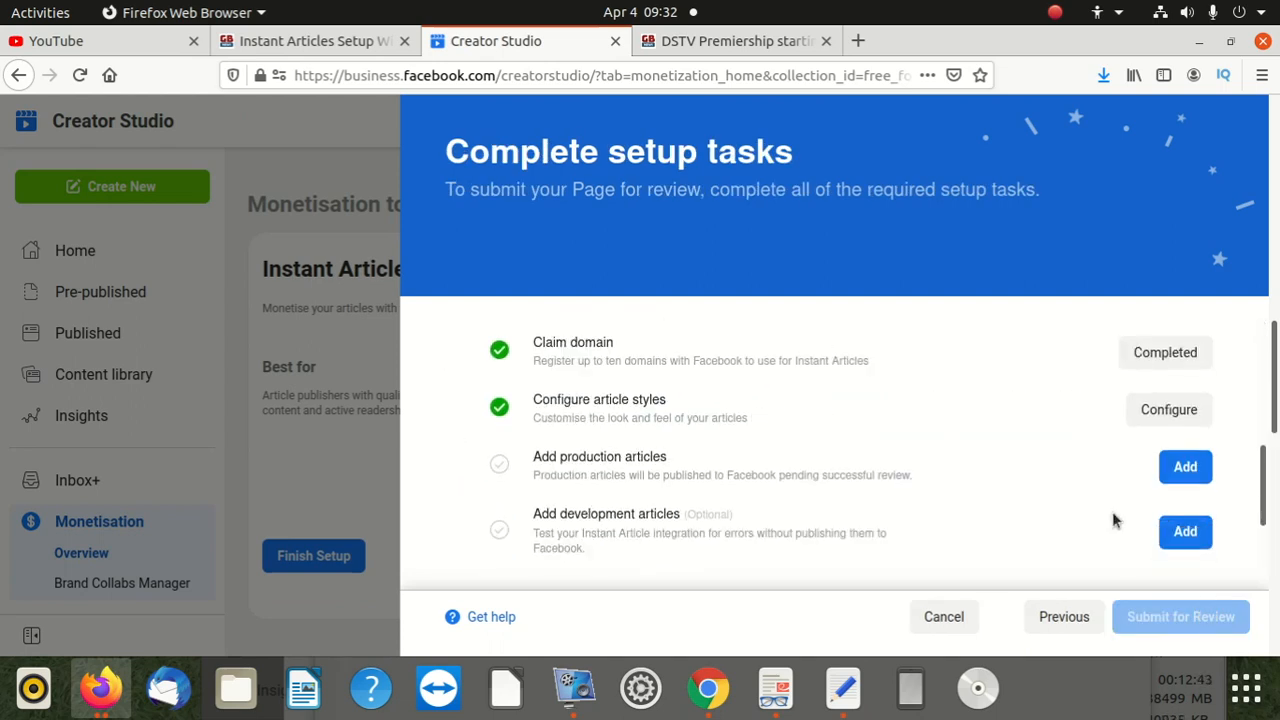
pyautogui.scroll(-1, 1150, 510)
pyautogui.click(1185, 498)
pyautogui.scroll(-3, 791, 409)
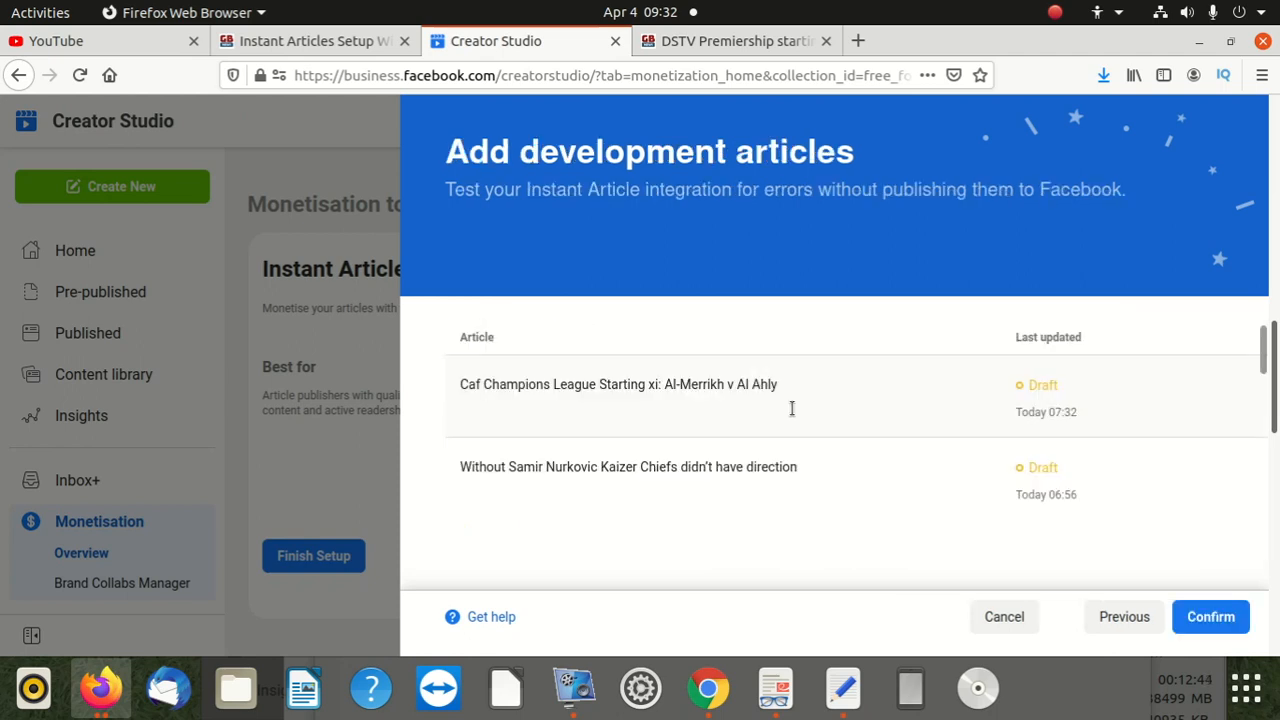
# Look through the titles, statuses and update times of Google Boy News's development articles
pyautogui.scroll(3, 746, 420)
pyautogui.scroll(-1, 770, 447)
pyautogui.scroll(1, 780, 455)
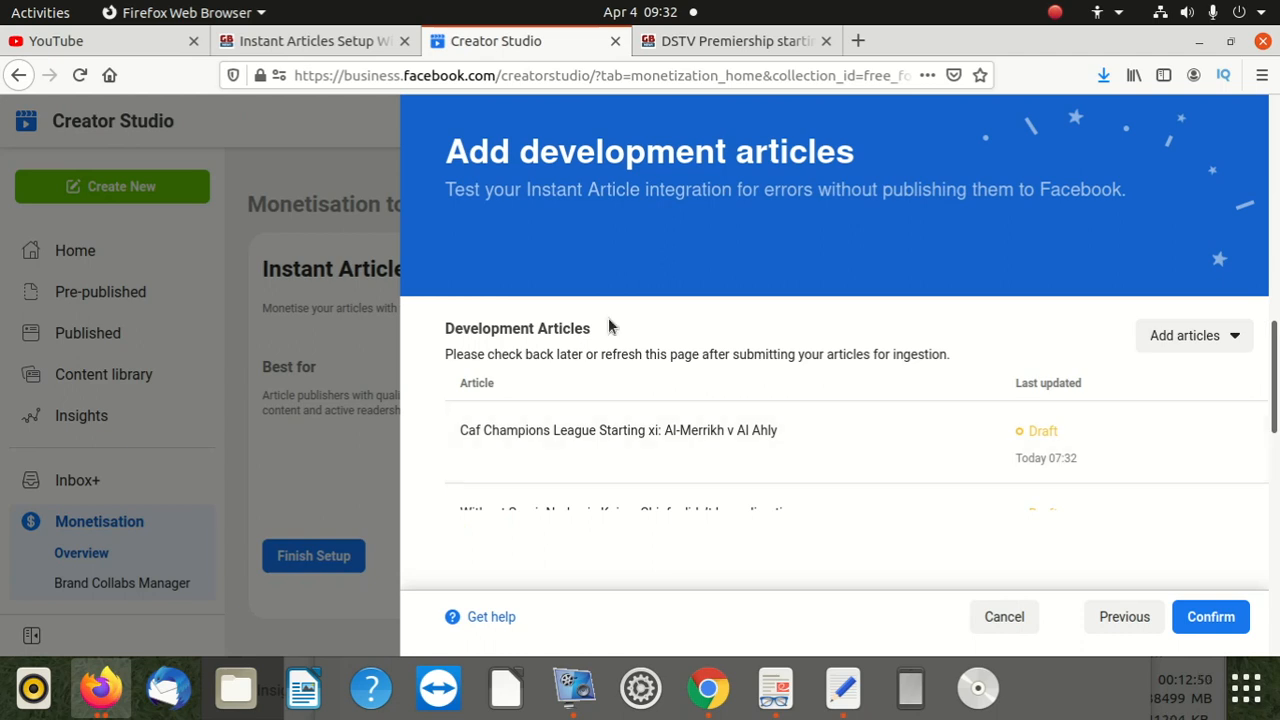
pyautogui.scroll(-2, 930, 445)
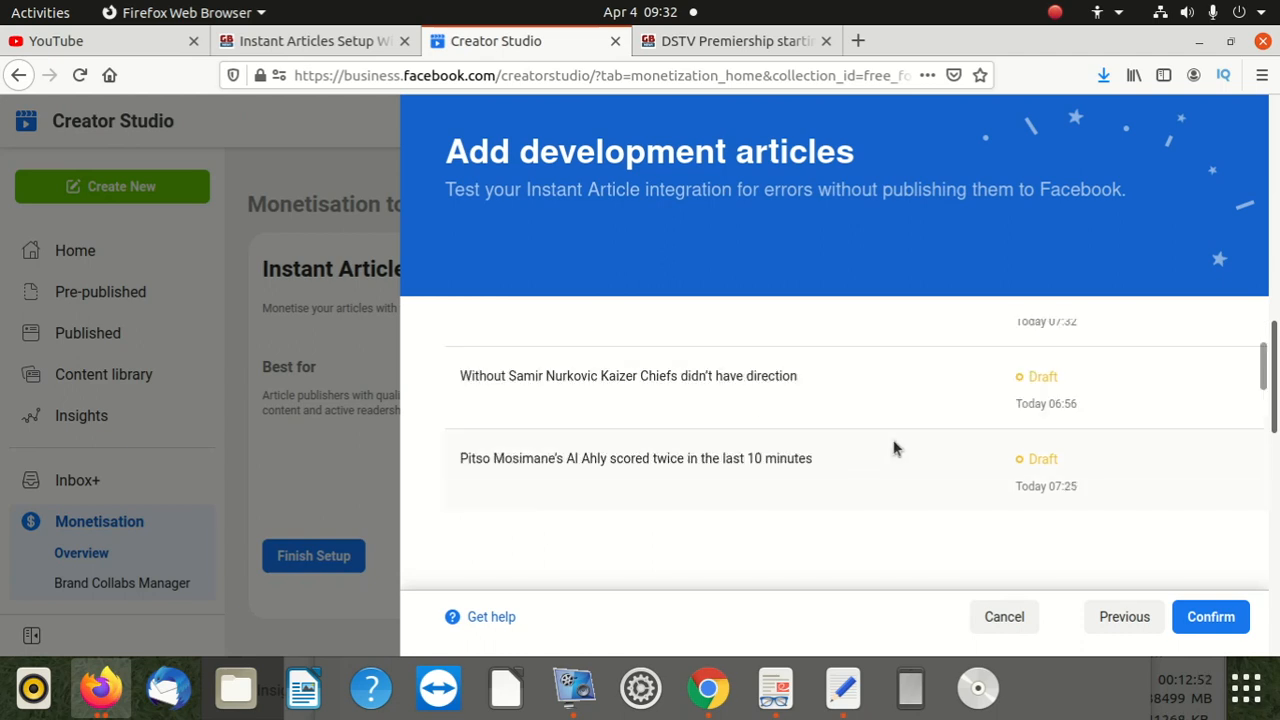
pyautogui.scroll(-5, 703, 434)
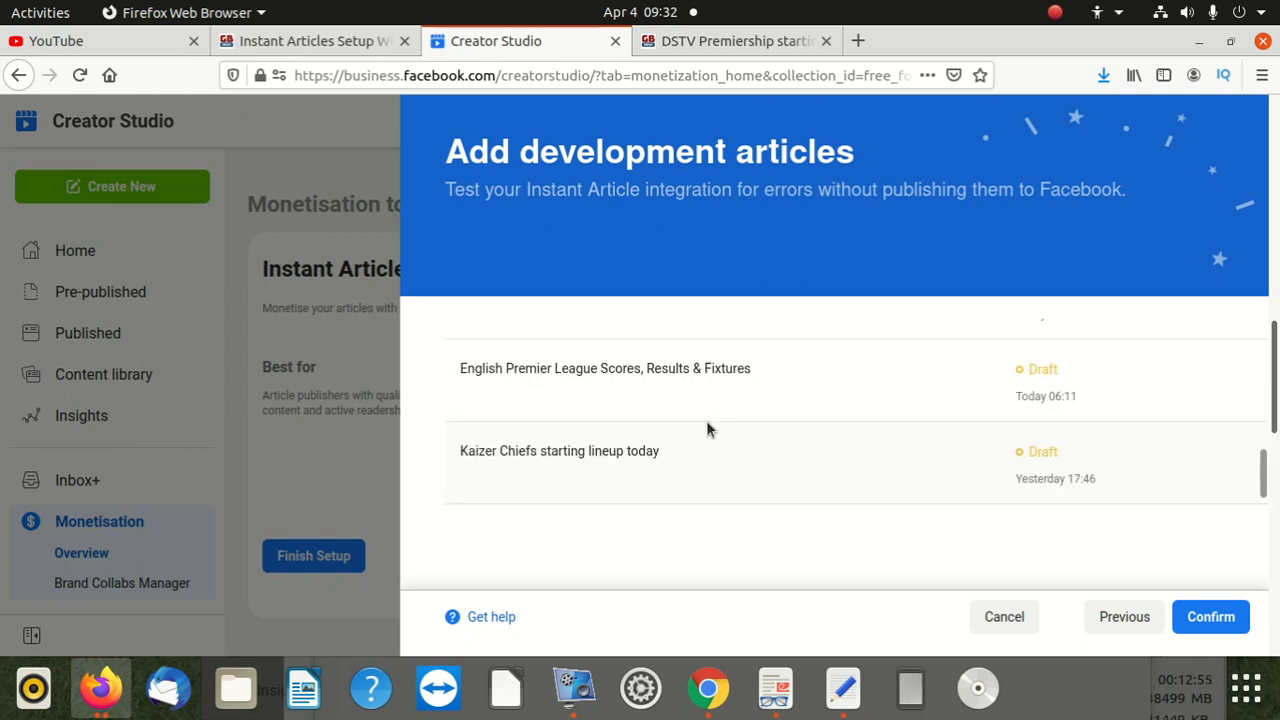
pyautogui.scroll(-10, 712, 435)
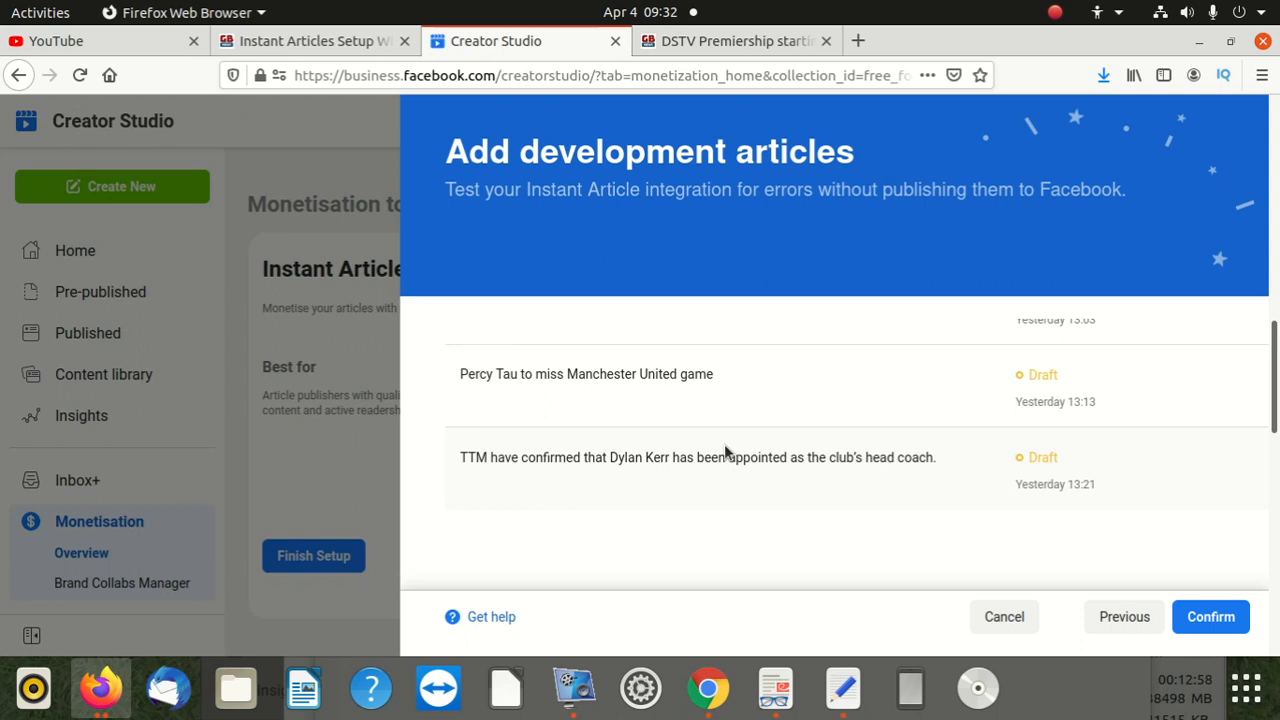
pyautogui.scroll(-10, 725, 446)
pyautogui.scroll(10, 725, 447)
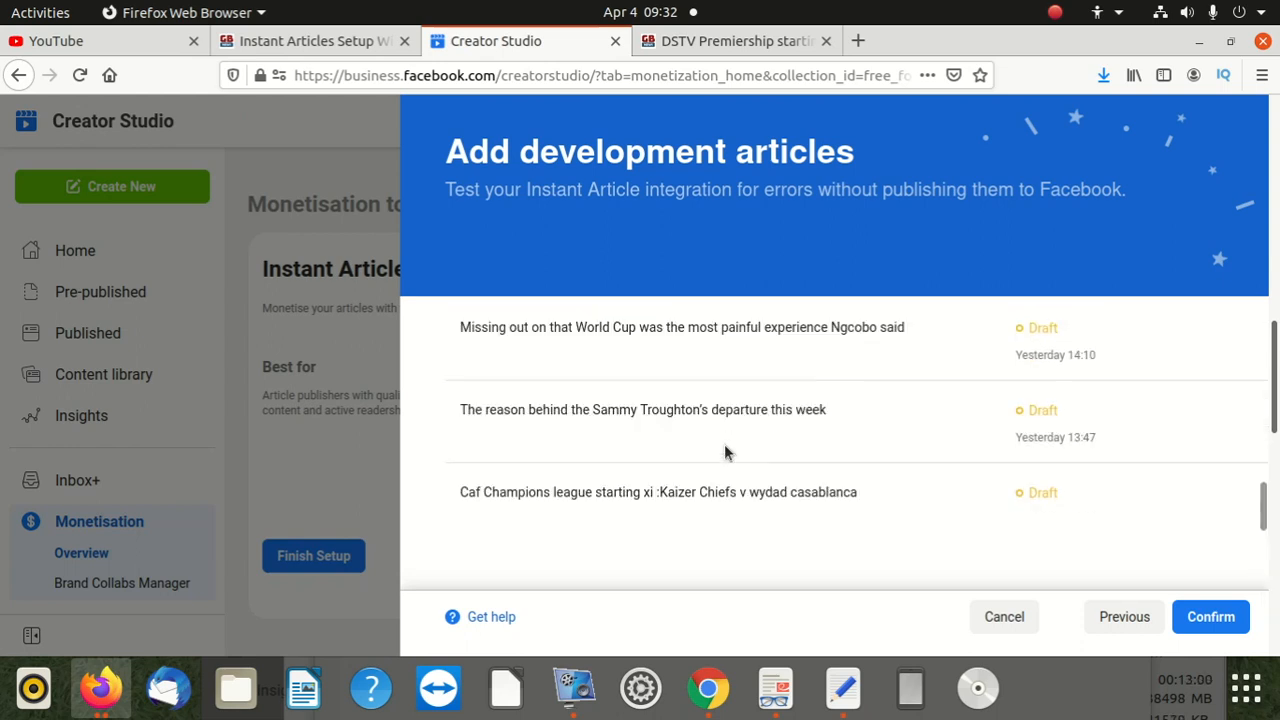
pyautogui.scroll(5, 725, 447)
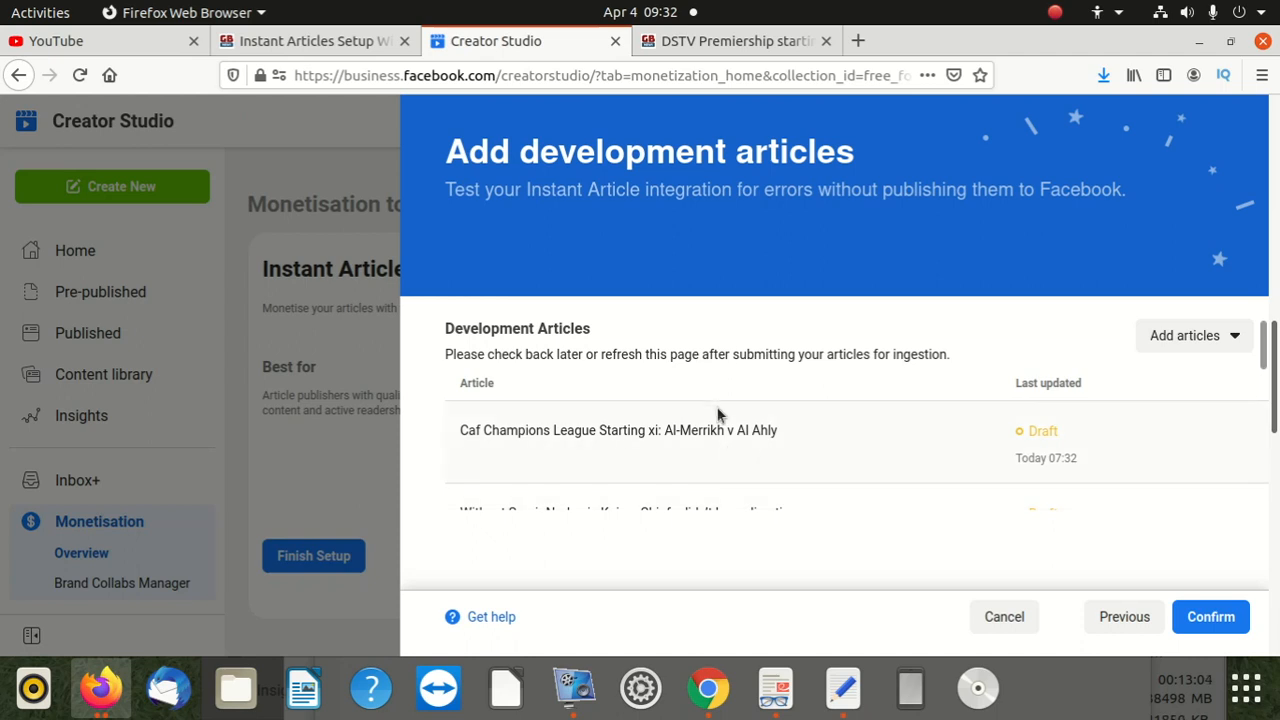
pyautogui.scroll(-3, 690, 430)
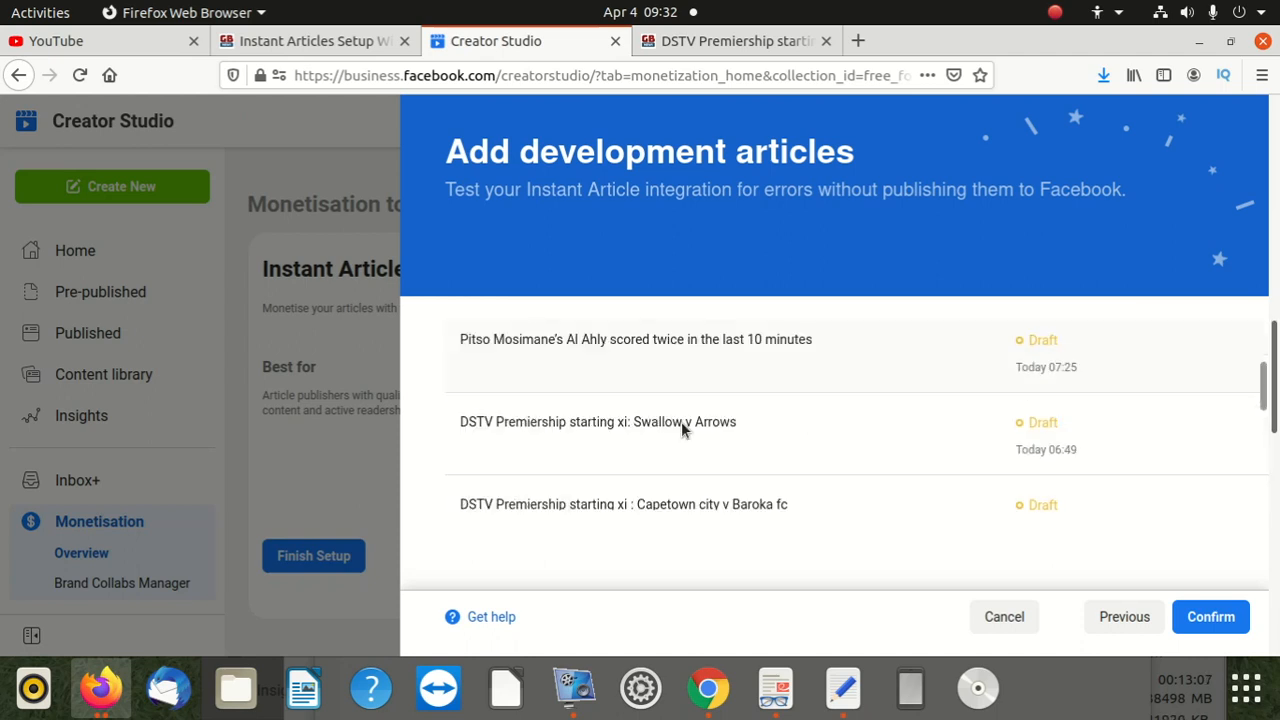
pyautogui.scroll(1, 689, 398)
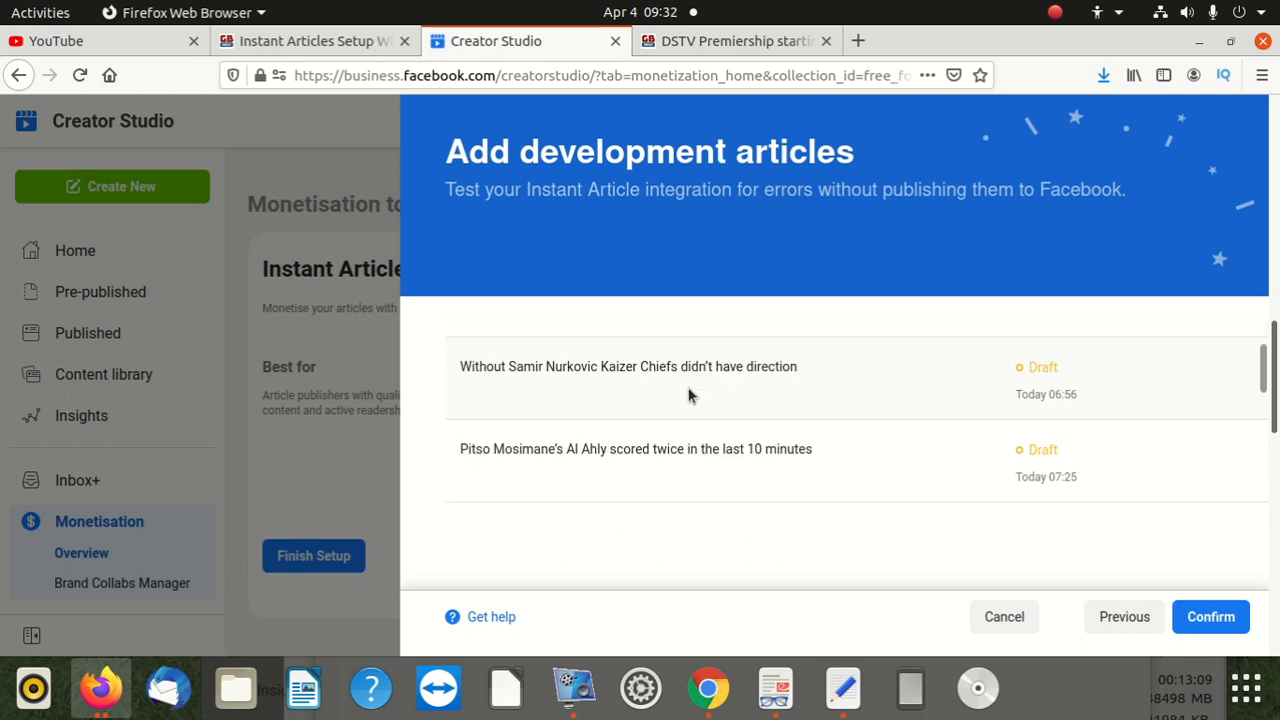
pyautogui.scroll(2, 688, 395)
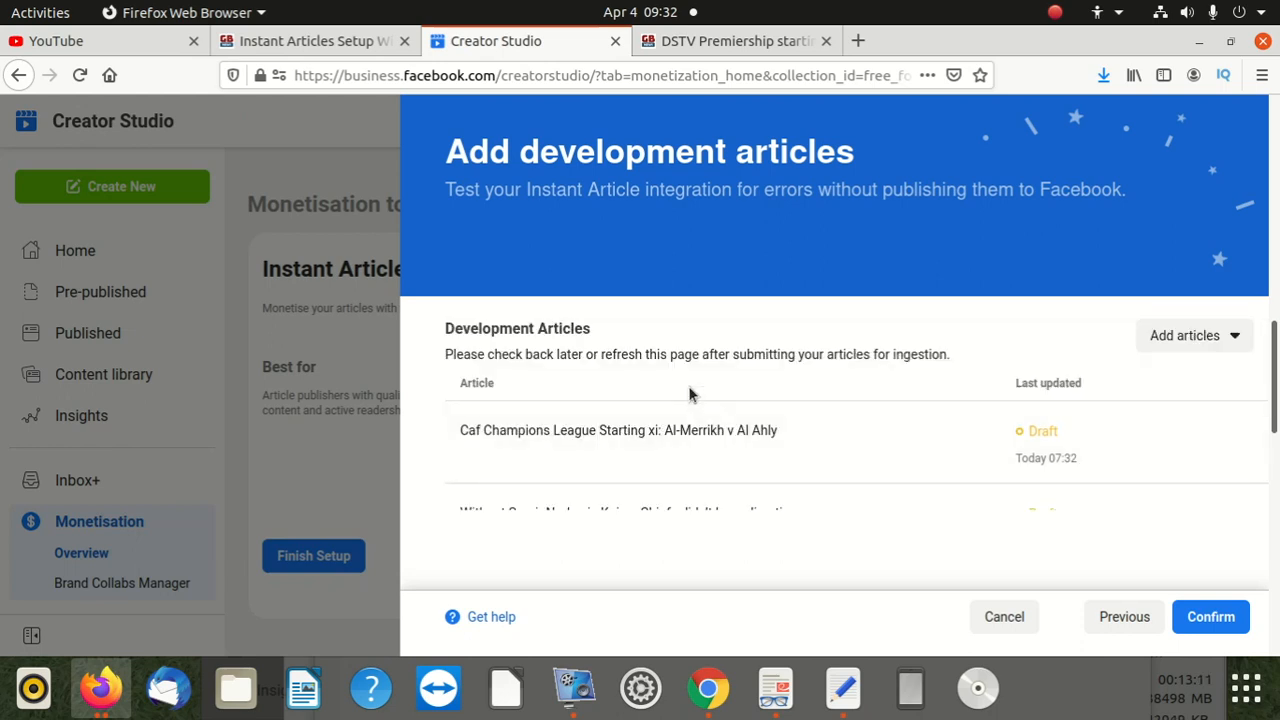
pyautogui.scroll(-2, 720, 460)
pyautogui.scroll(-2, 943, 600)
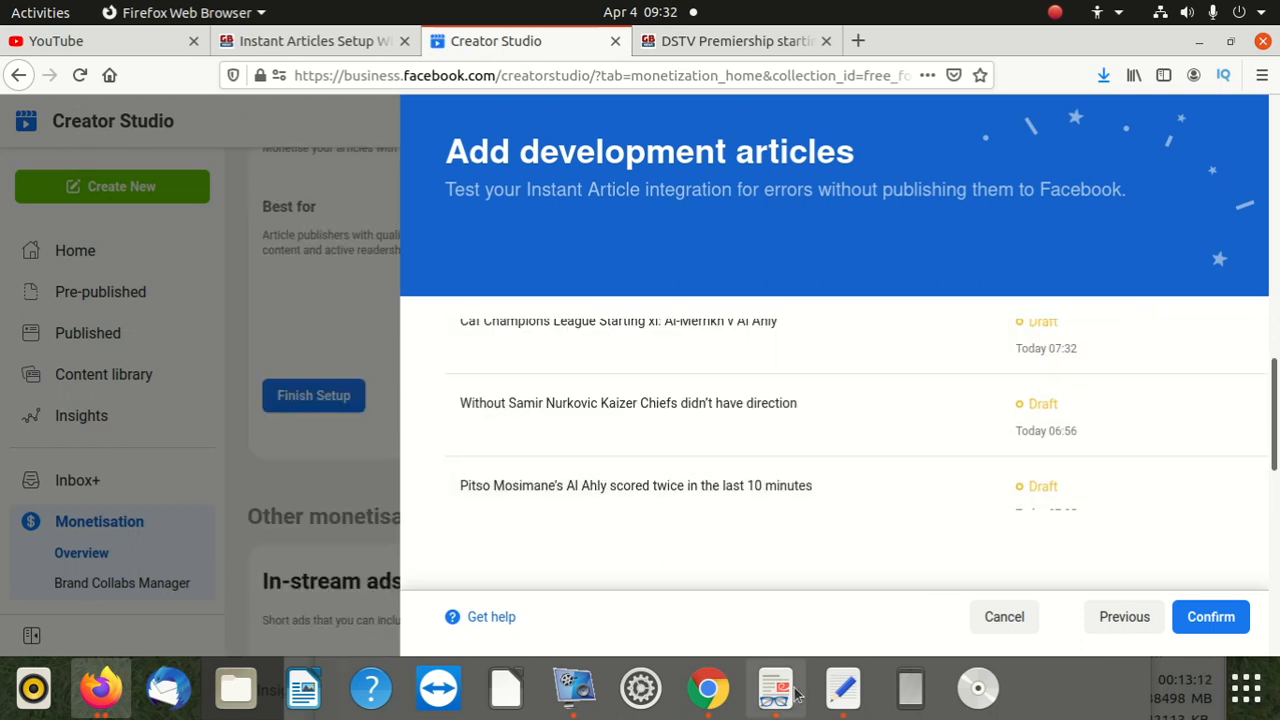
# Switch to the text editor note holding the URL rejection message and move its window higher to read it
pyautogui.click(843, 688)
pyautogui.moveTo(720, 445); pyautogui.dragTo(728, 197)
pyautogui.moveTo(631, 271); pyautogui.dragTo(588, 262)
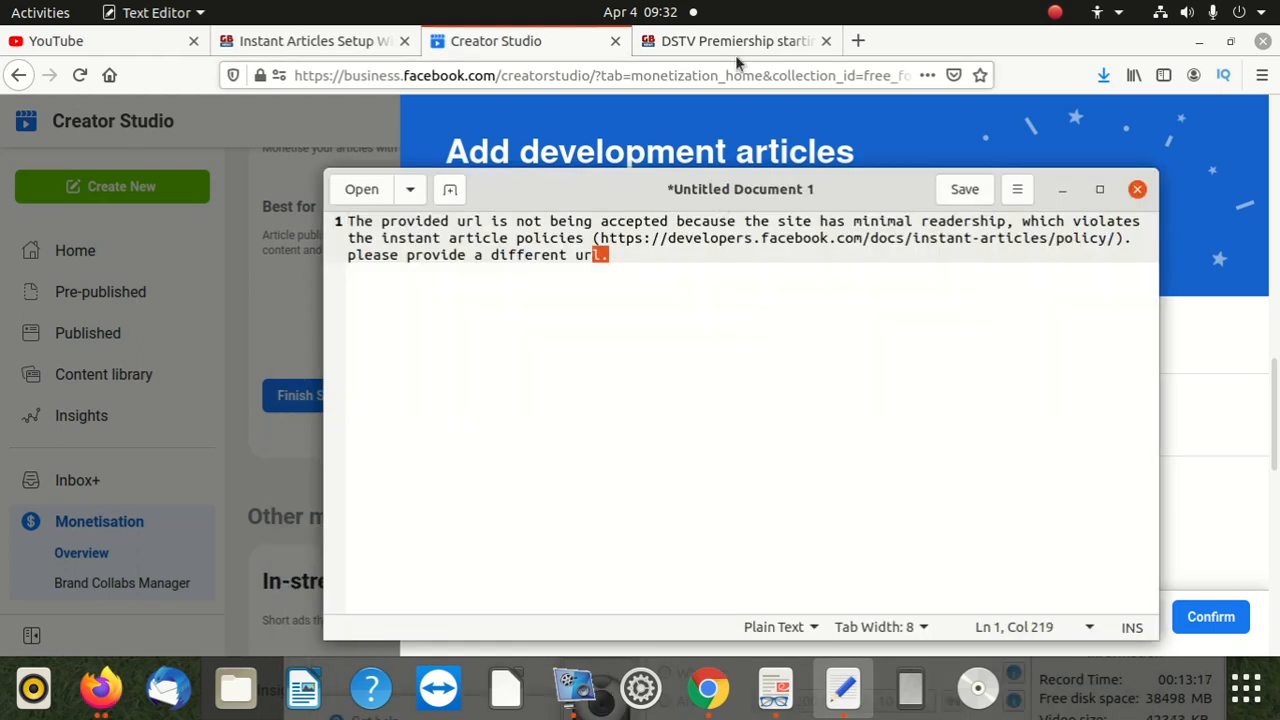
# Open analytics.google.com in a new browser tab and examine the site's daily users chart from 28 March to 3 April
pyautogui.click(860, 39)
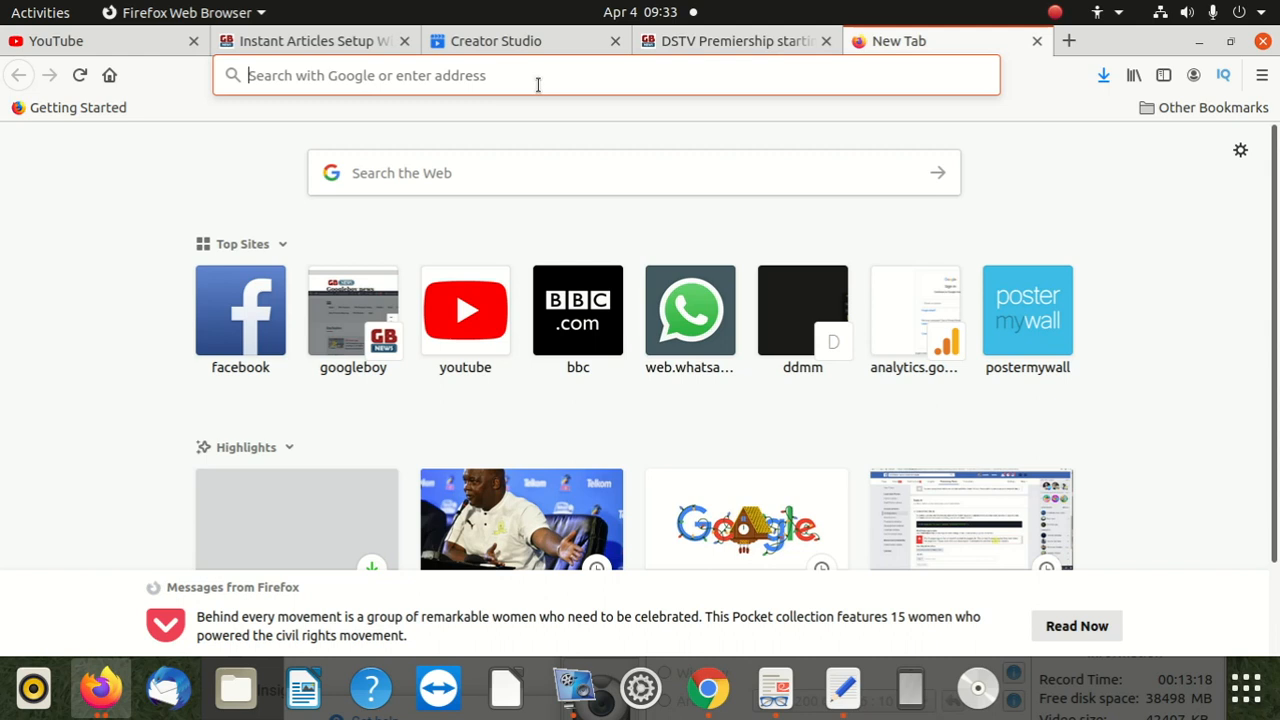
pyautogui.write('analytics.google.com/')
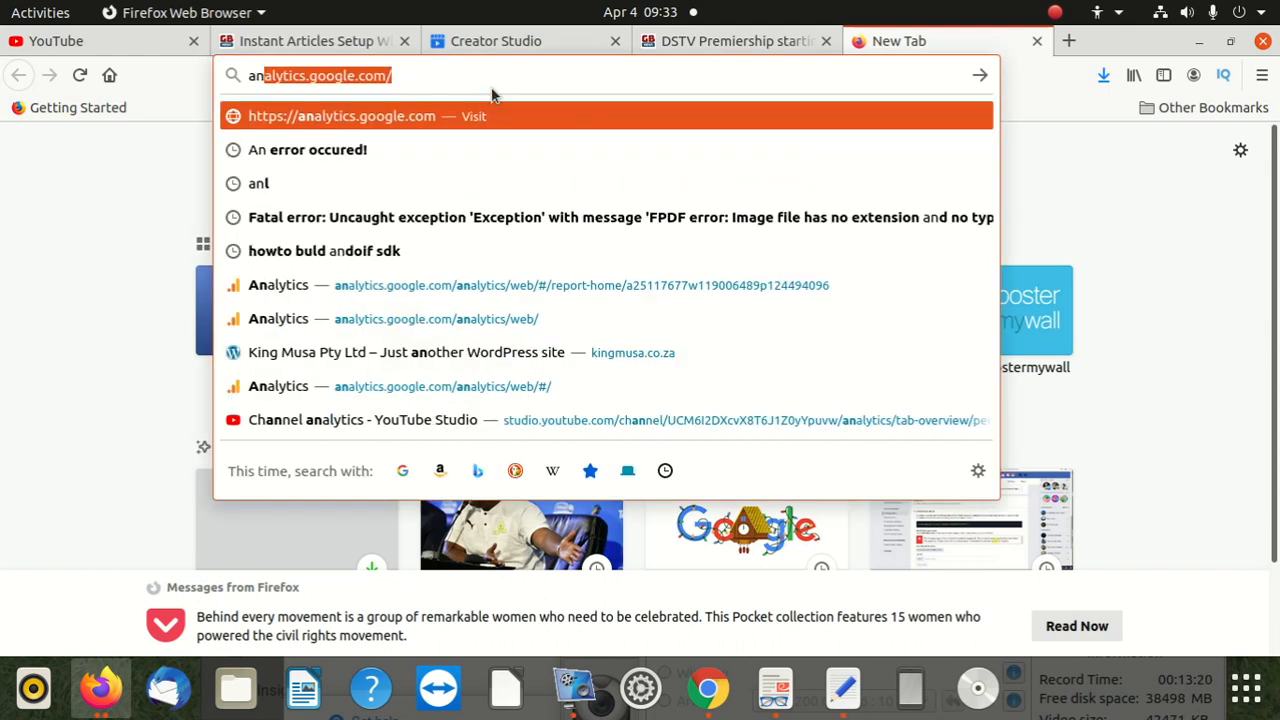
pyautogui.press('Return')
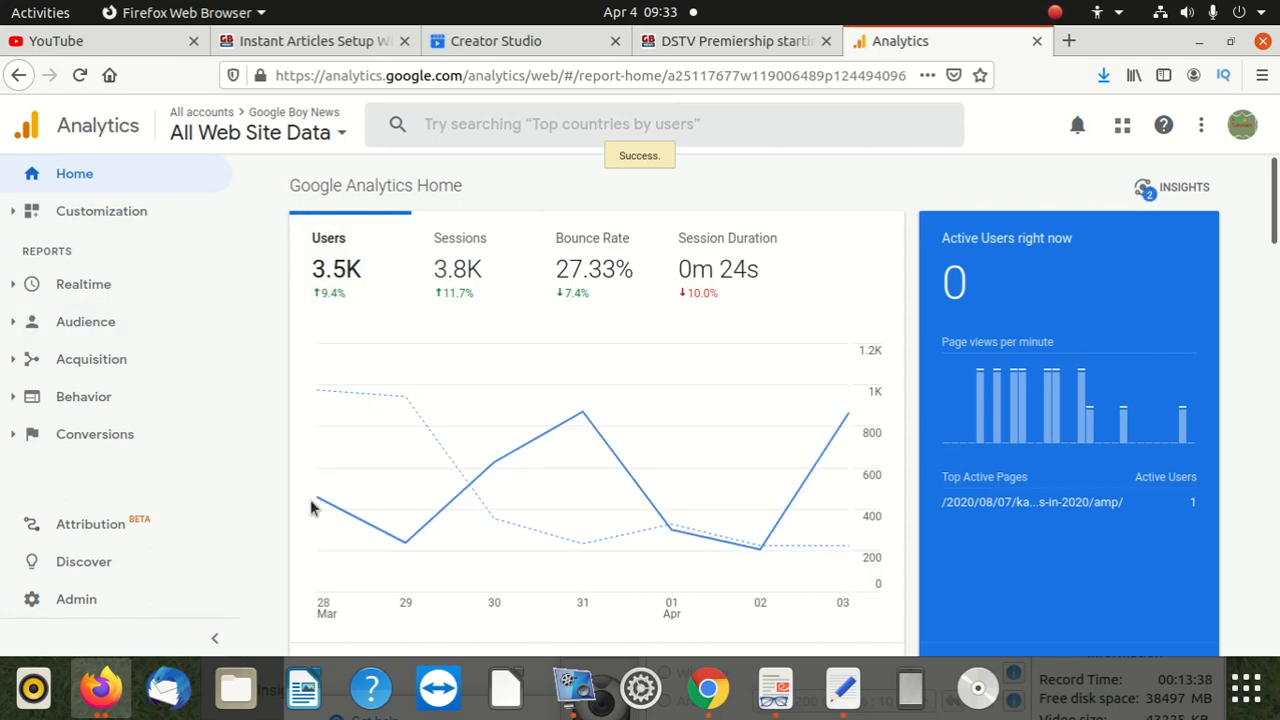
pyautogui.moveTo(320, 497)
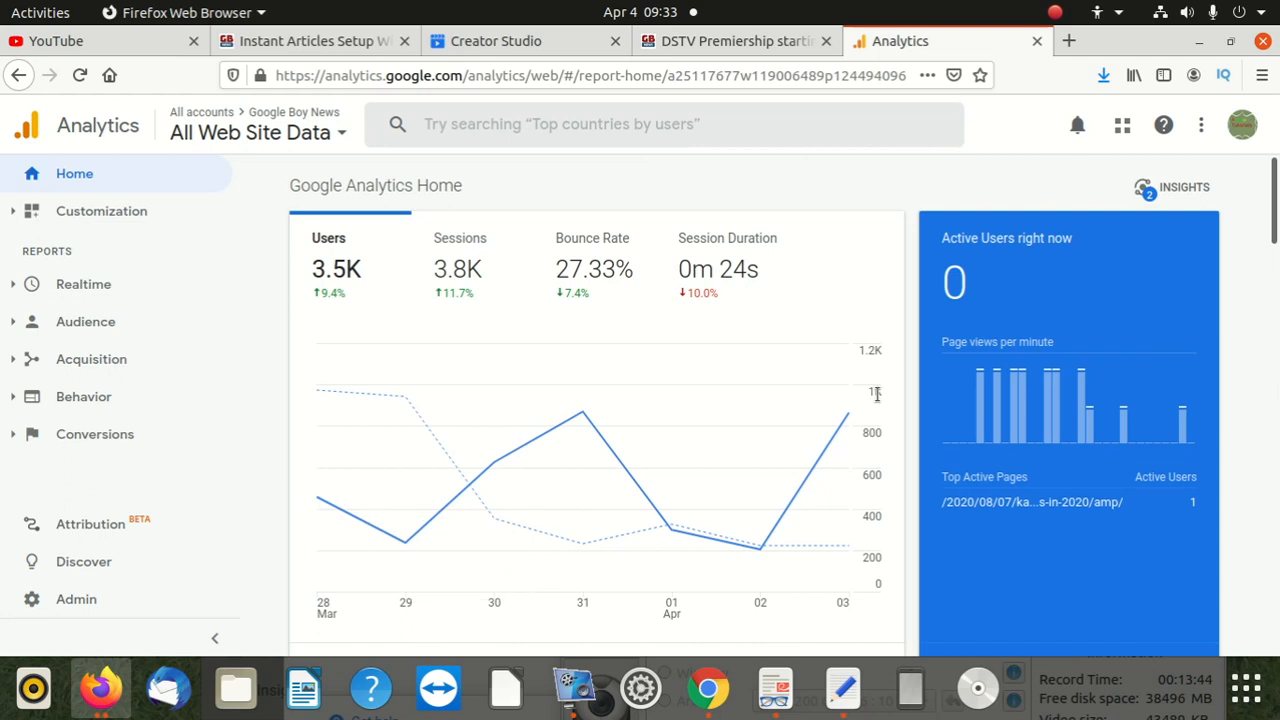
pyautogui.moveTo(845, 424)
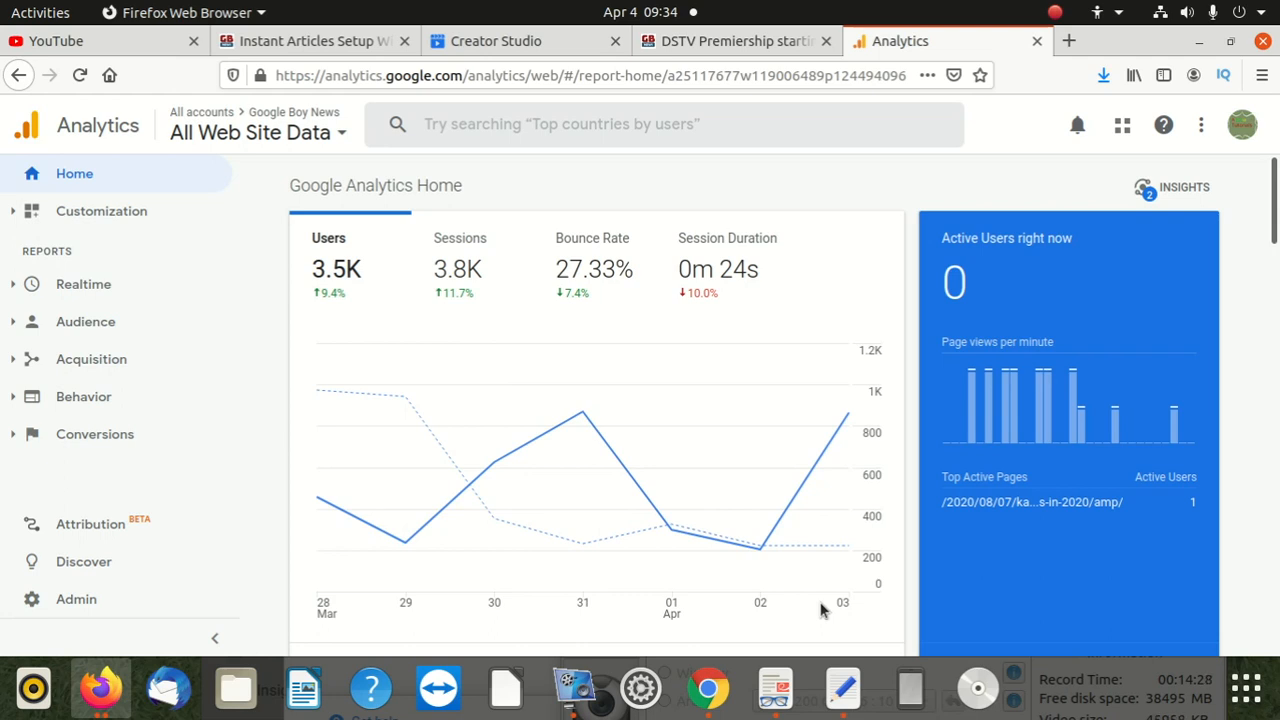
# Bring the rejection message note back over the Analytics report, reposition its window and select the entire message
pyautogui.click(843, 688)
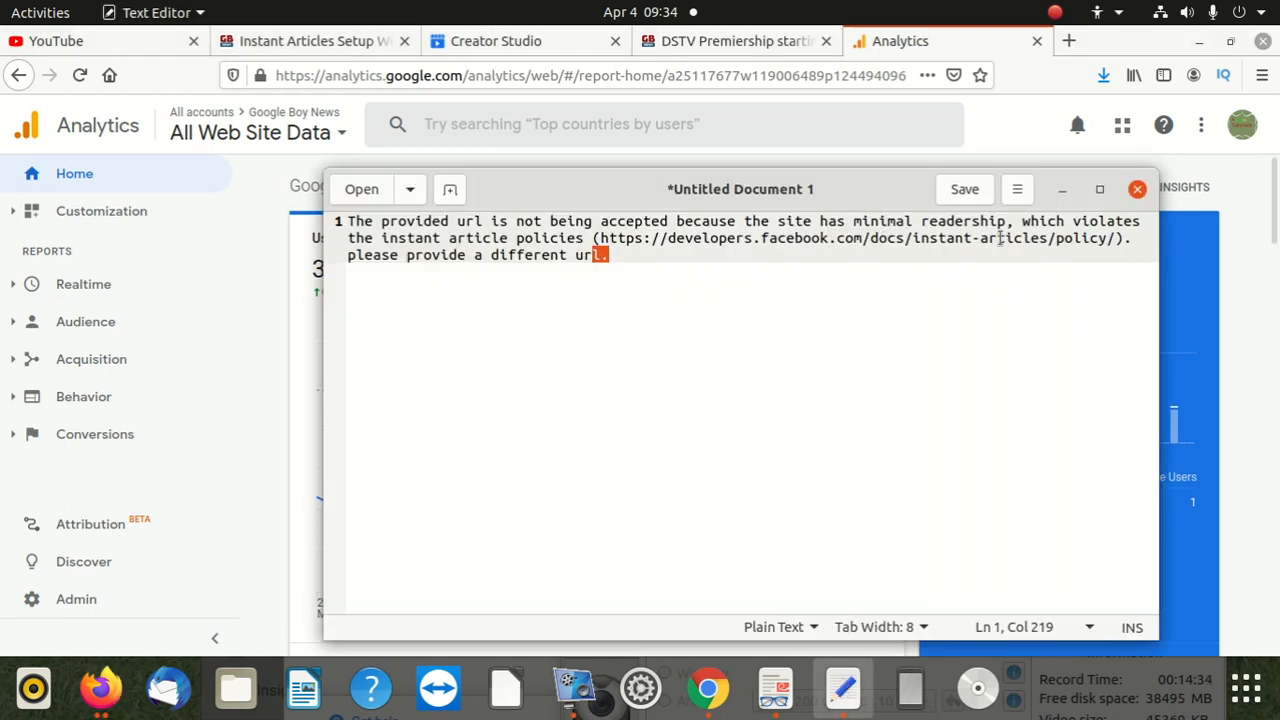
pyautogui.moveTo(768, 190); pyautogui.dragTo(670, 422)
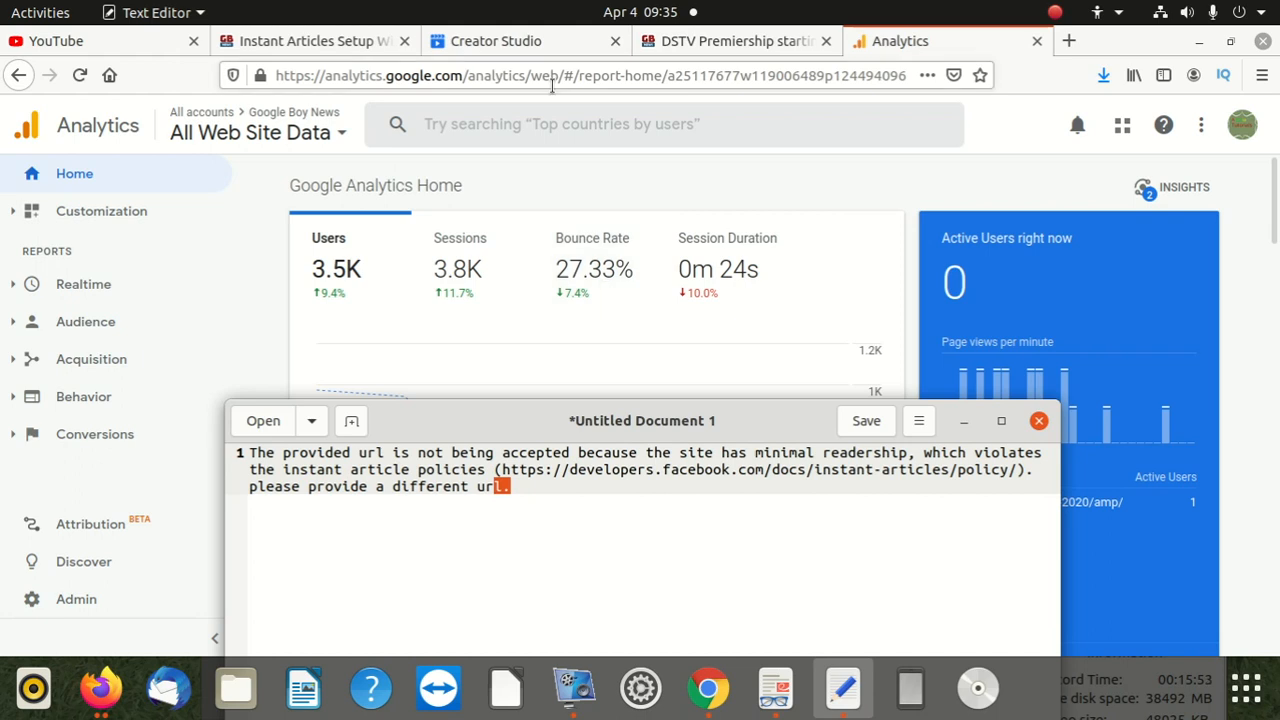
pyautogui.moveTo(465, 418); pyautogui.dragTo(436, 252)
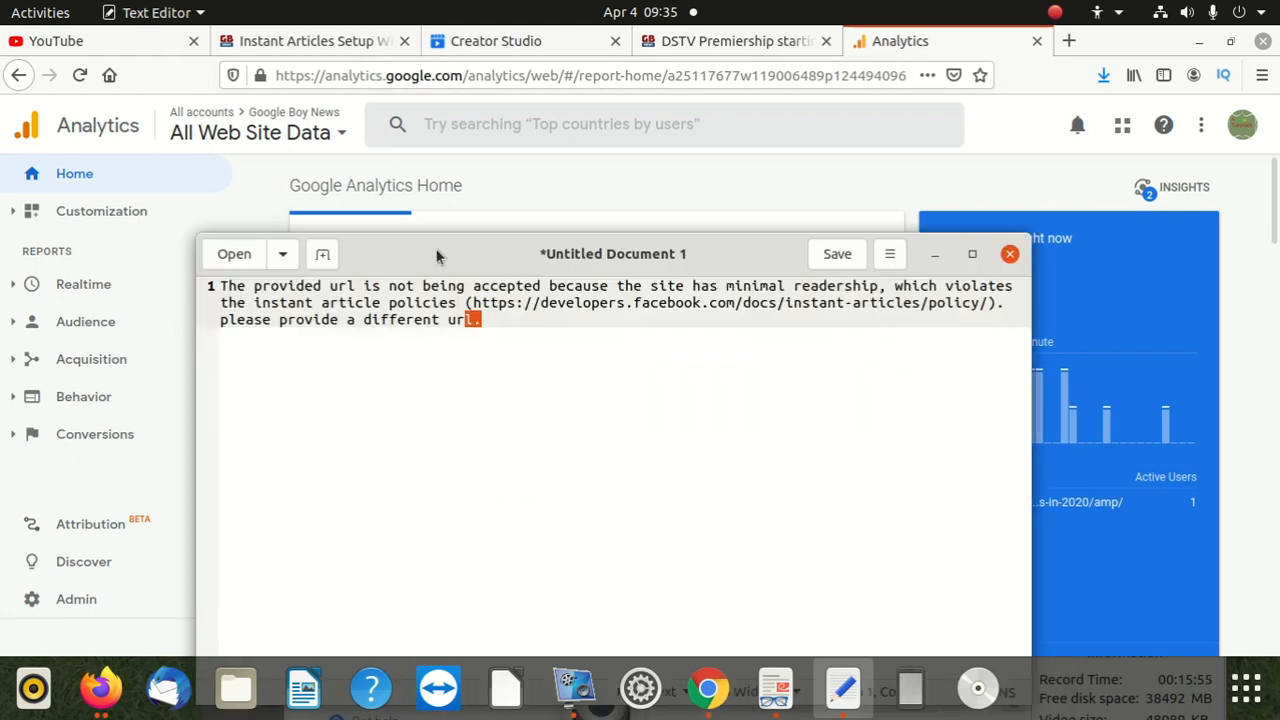
pyautogui.click(482, 328)
pyautogui.keyDown('shift'); pyautogui.click(218, 287); pyautogui.keyUp('shift')
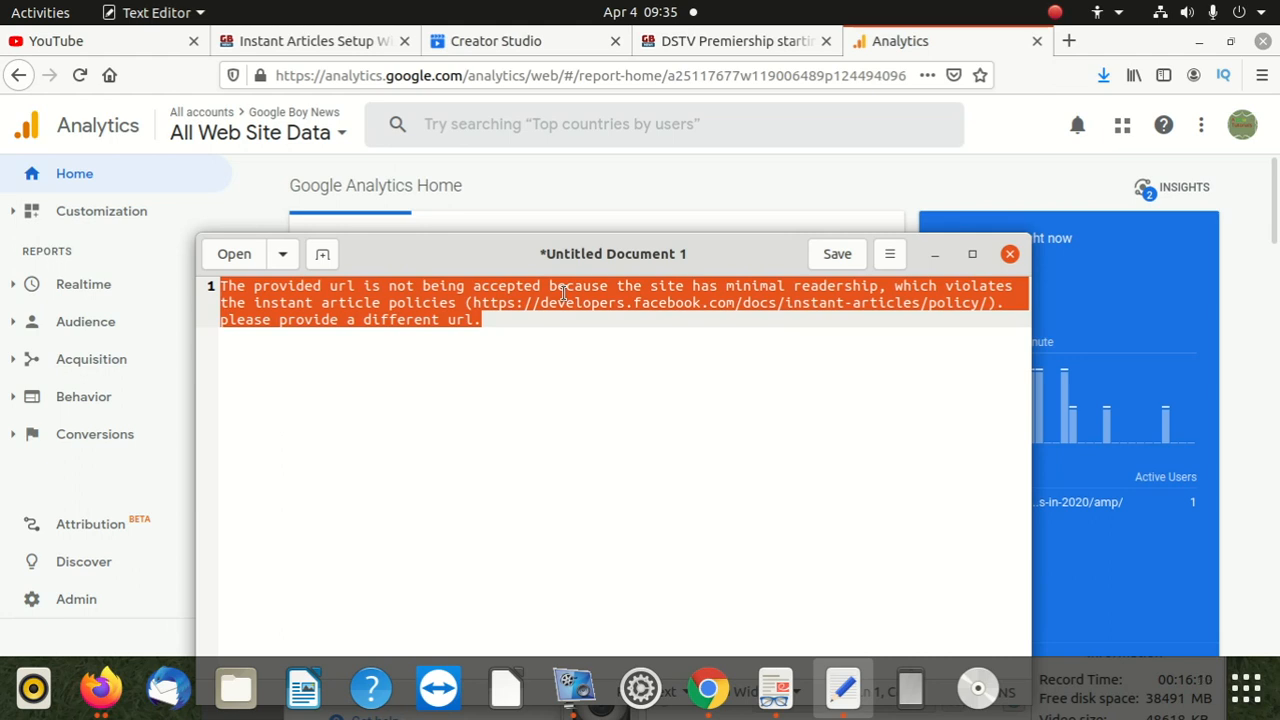
pyautogui.moveTo(396, 267); pyautogui.dragTo(482, 299)
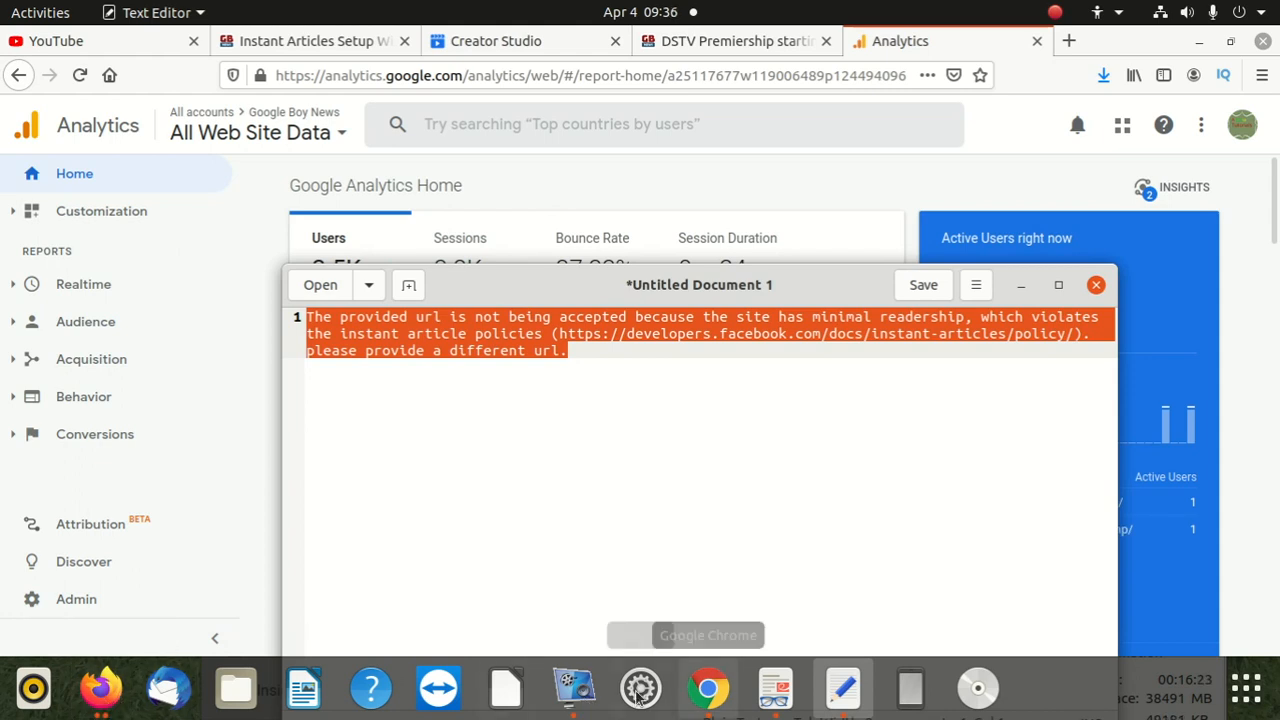
pyautogui.click(574, 690)
pyautogui.moveTo(789, 540); pyautogui.dragTo(576, 165)
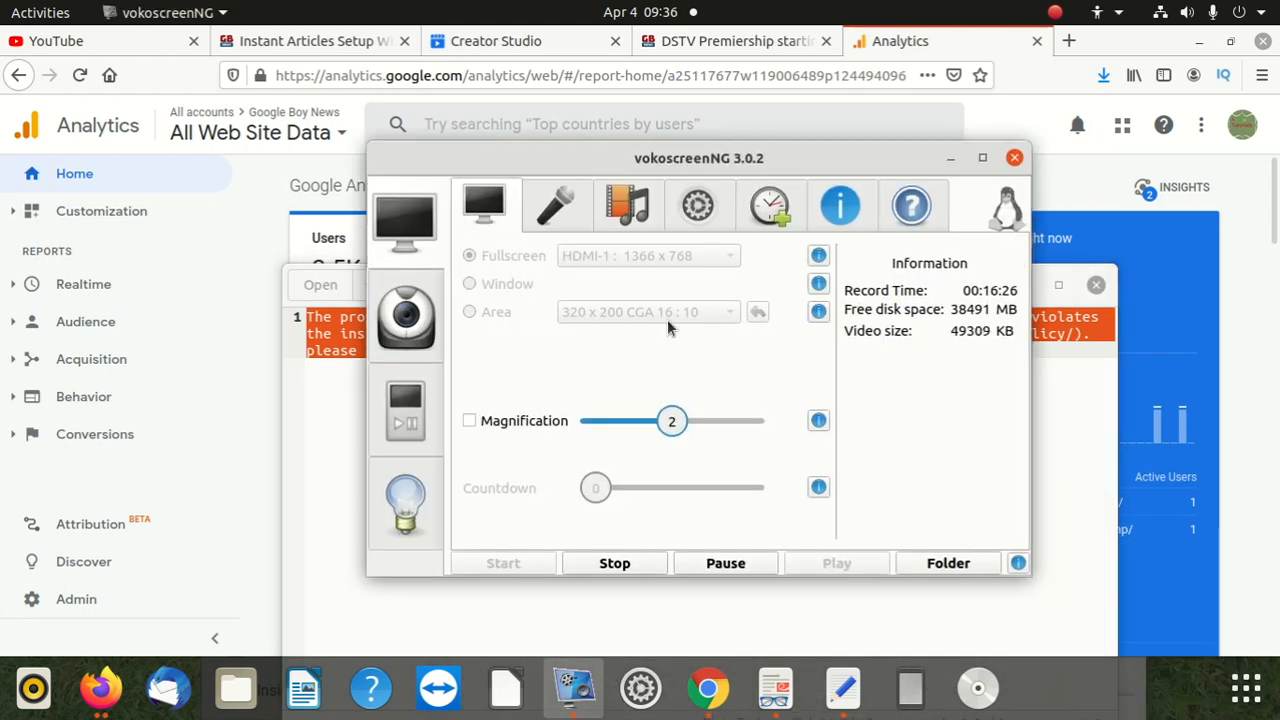